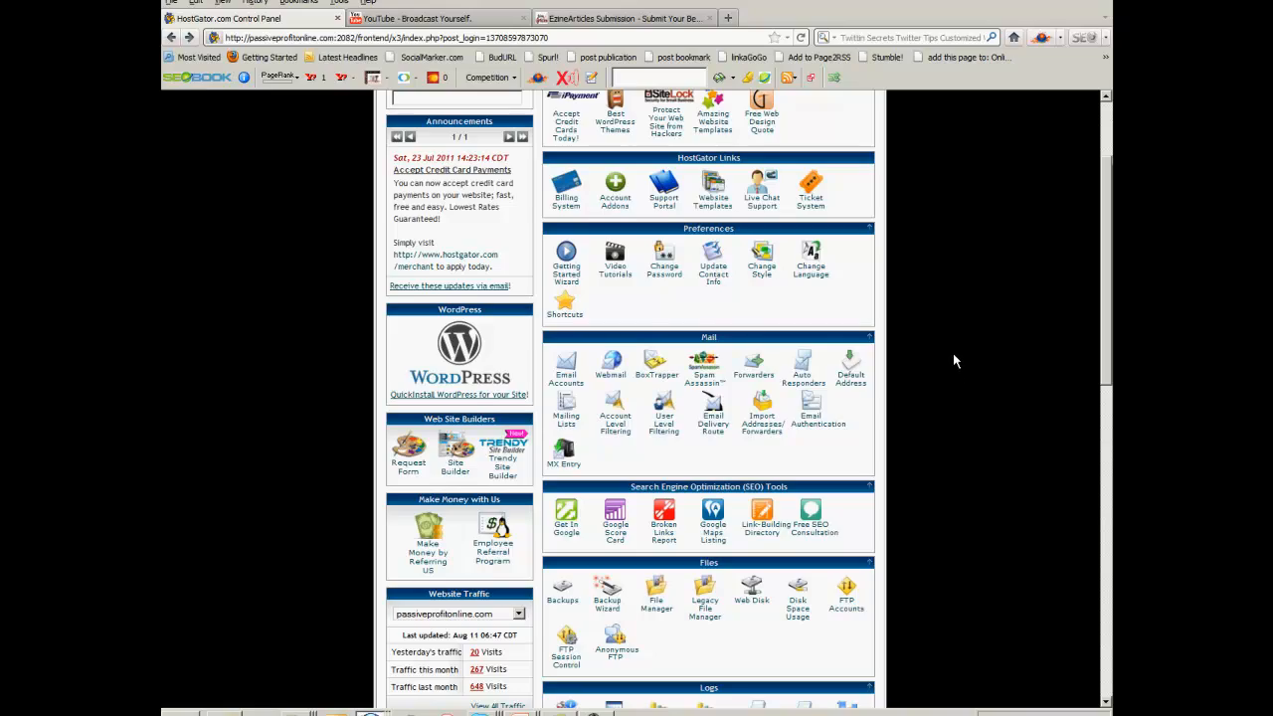
Scroll the cPanel home page down to the Software/Services section with Fantastico De Luxe.
scroll(953, 353, "down", 10)
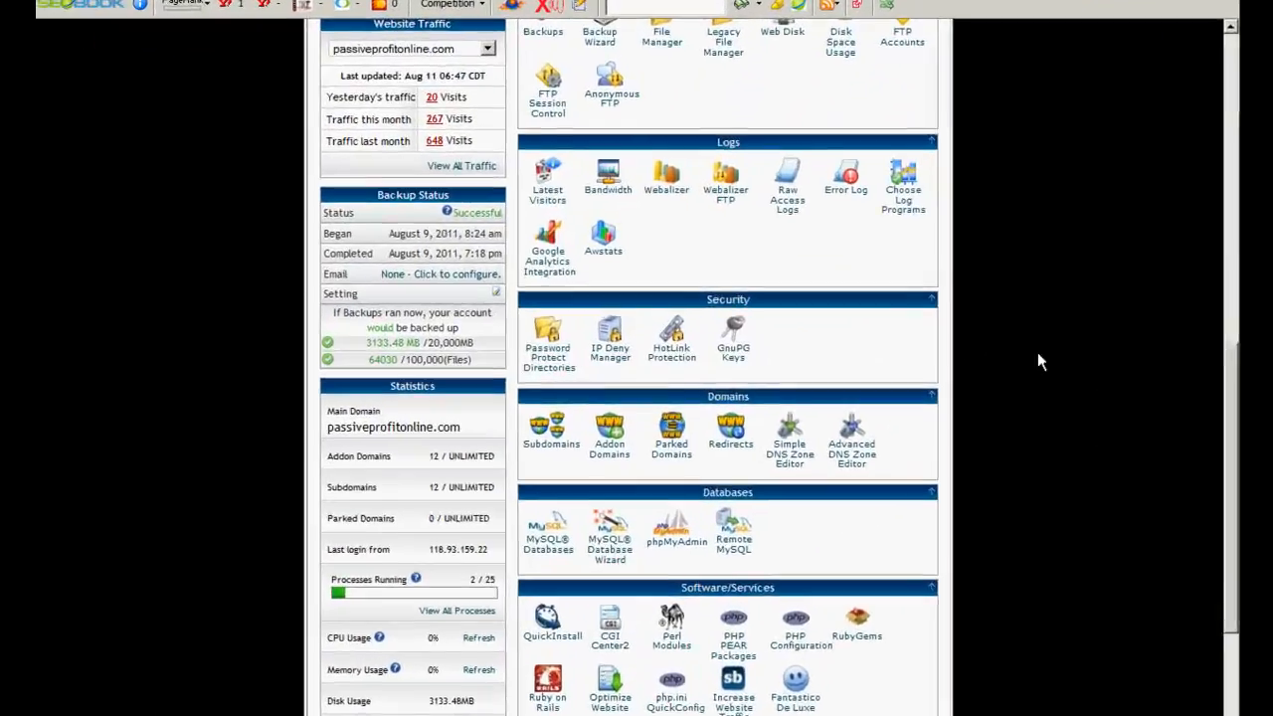
scroll(1038, 354, "down", 4)
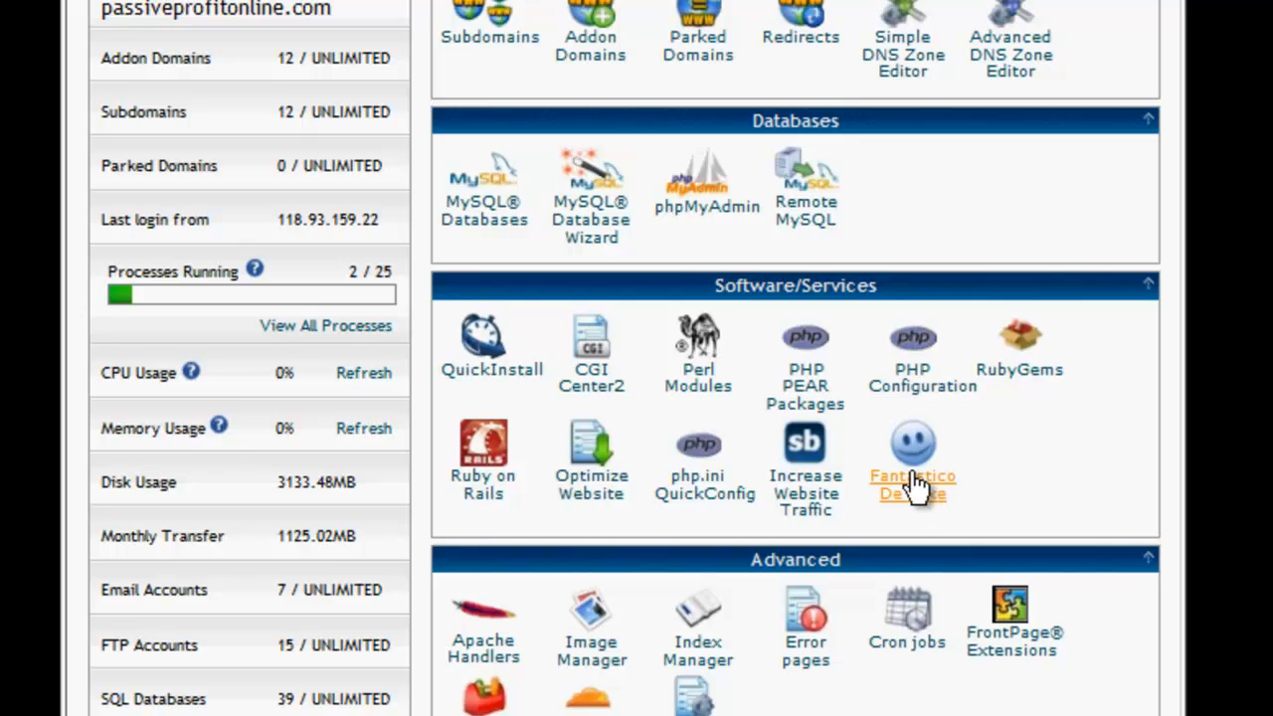
Launch Fantastico De Luxe and start a new WordPress installation under Blogs.
left_click(913, 486)
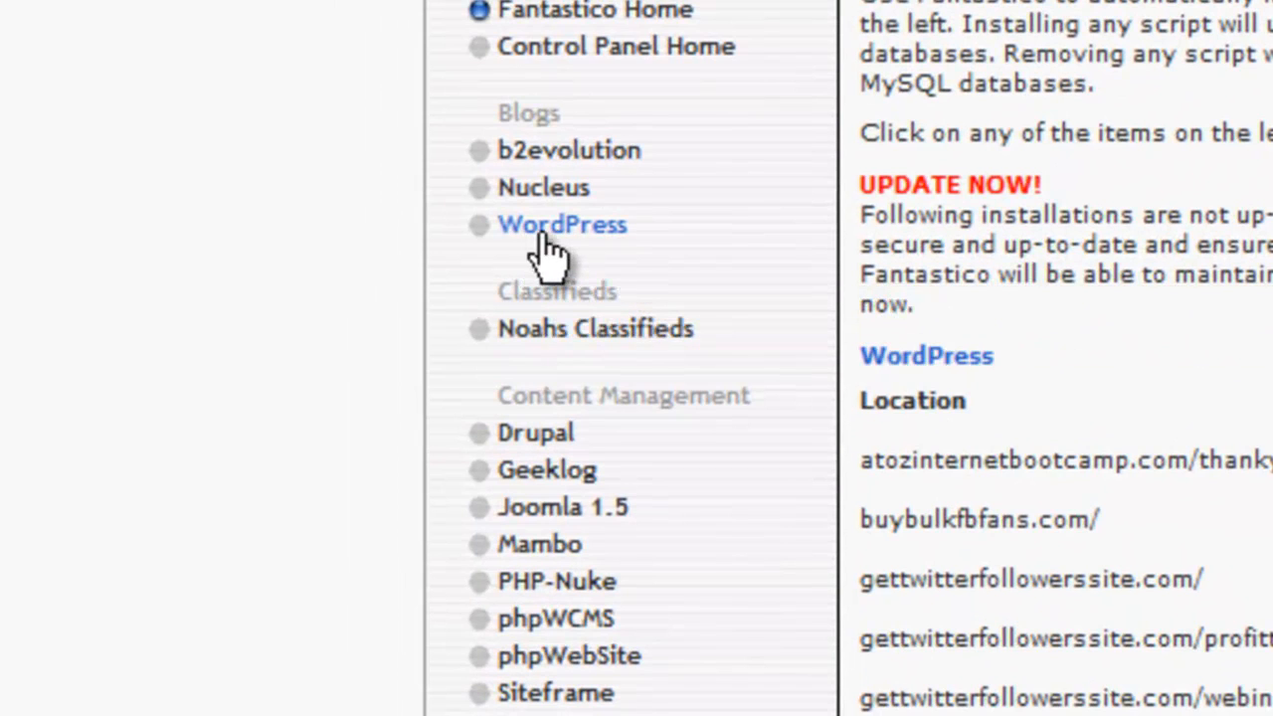
left_click(543, 237)
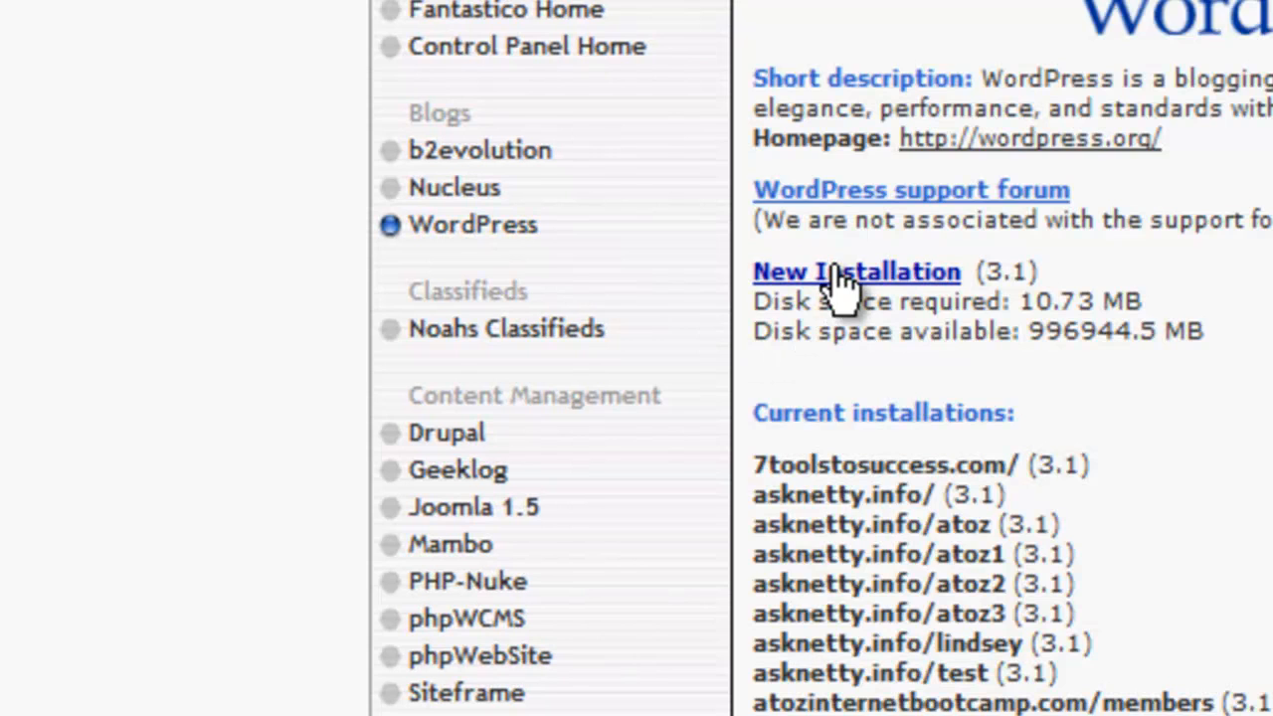
left_click(839, 283)
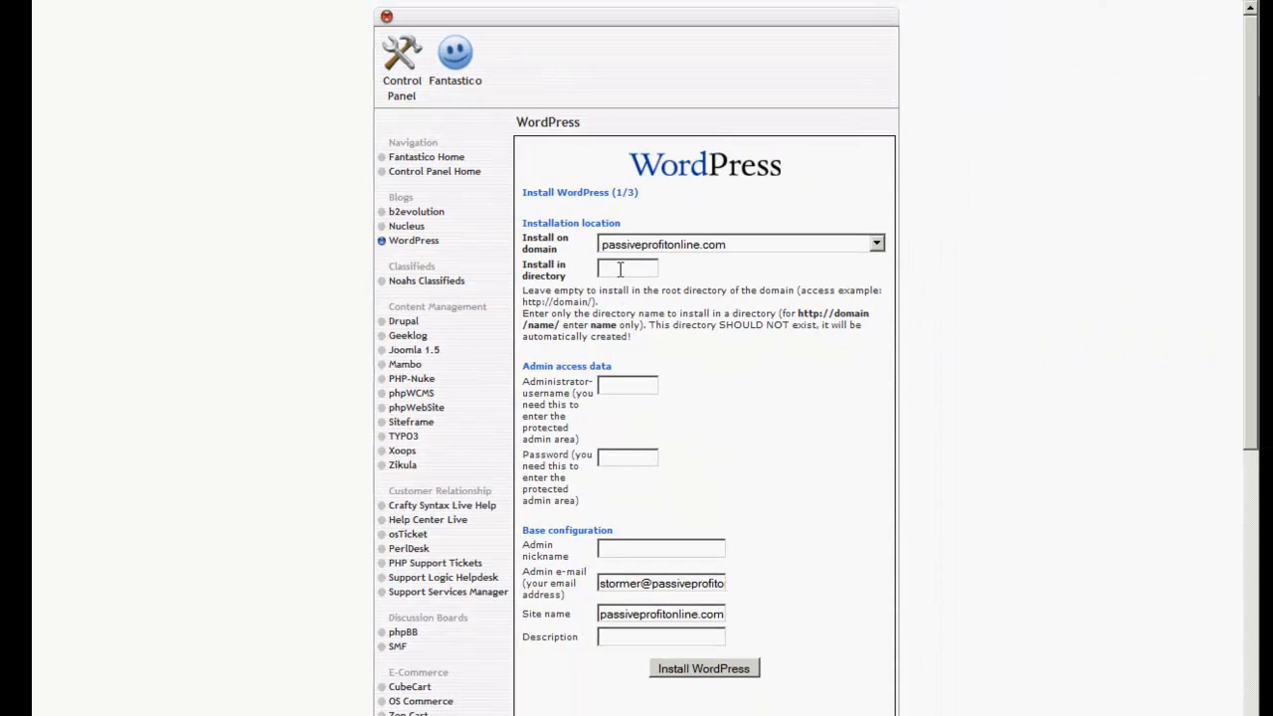
Enter 'test' as the install directory, leaving passiveprofitonline.com selected as the install domain.
left_click(623, 269)
type("test")
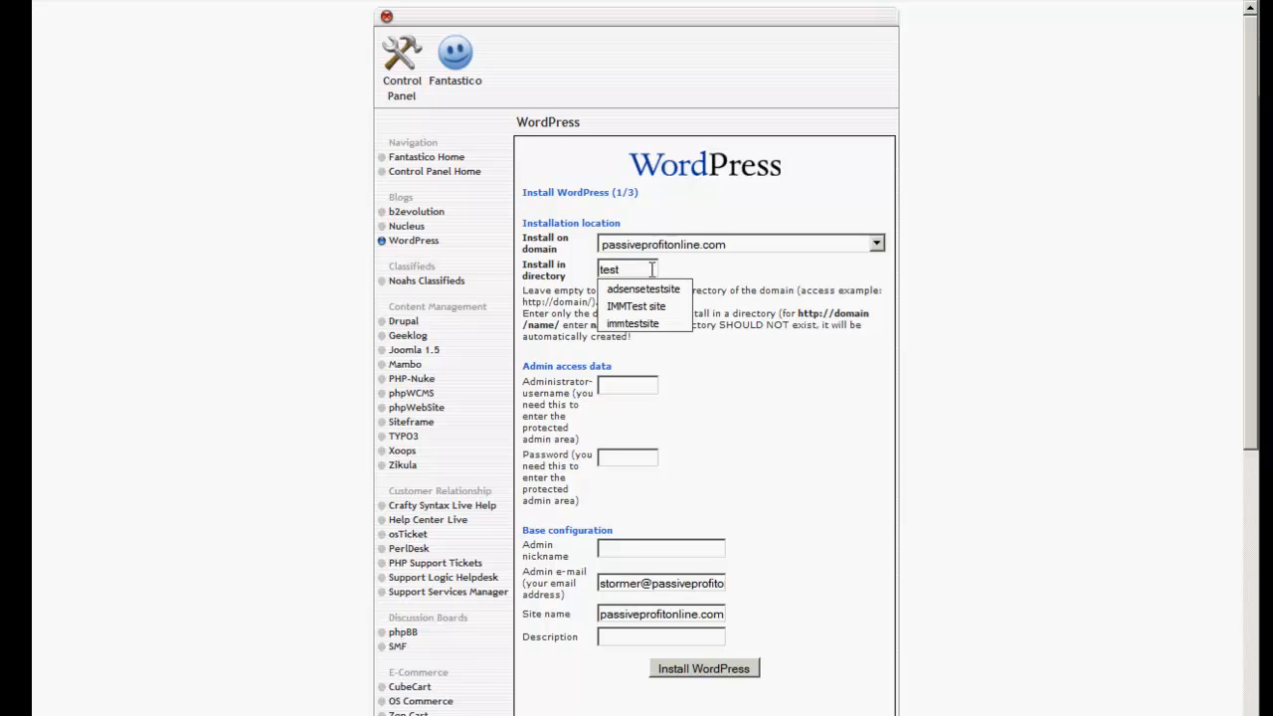
left_click(705, 265)
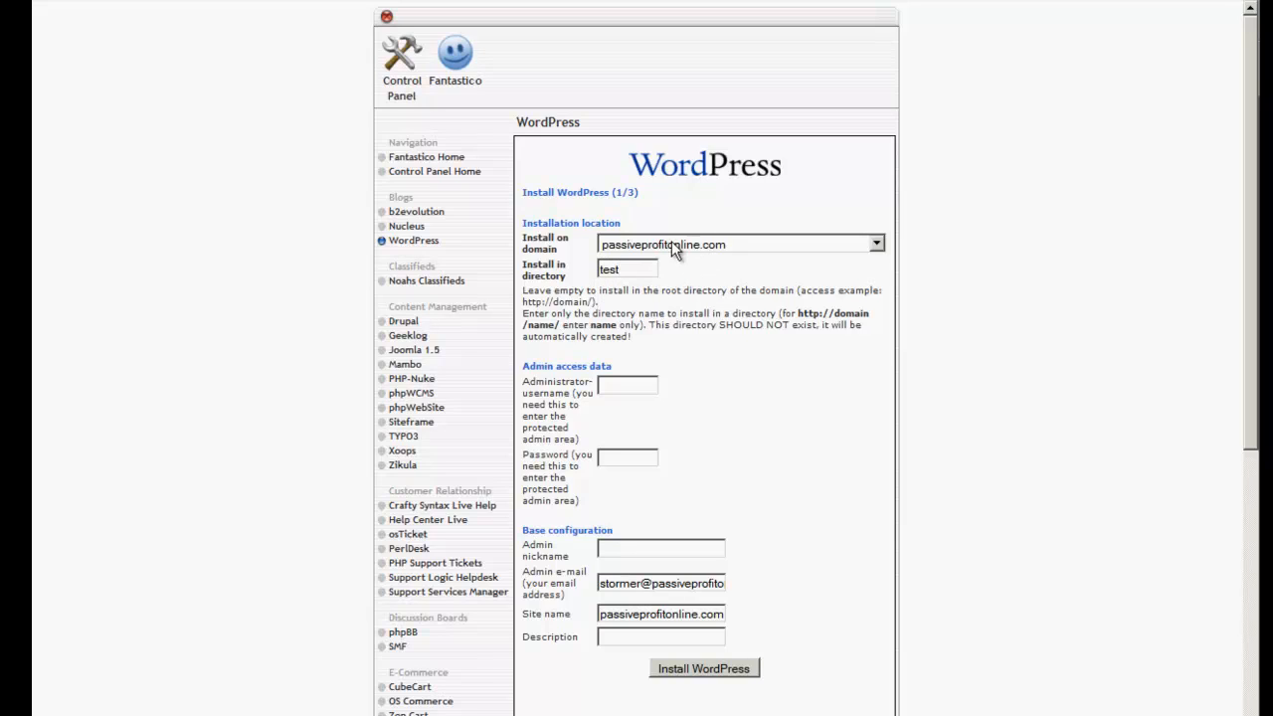
left_click(876, 243)
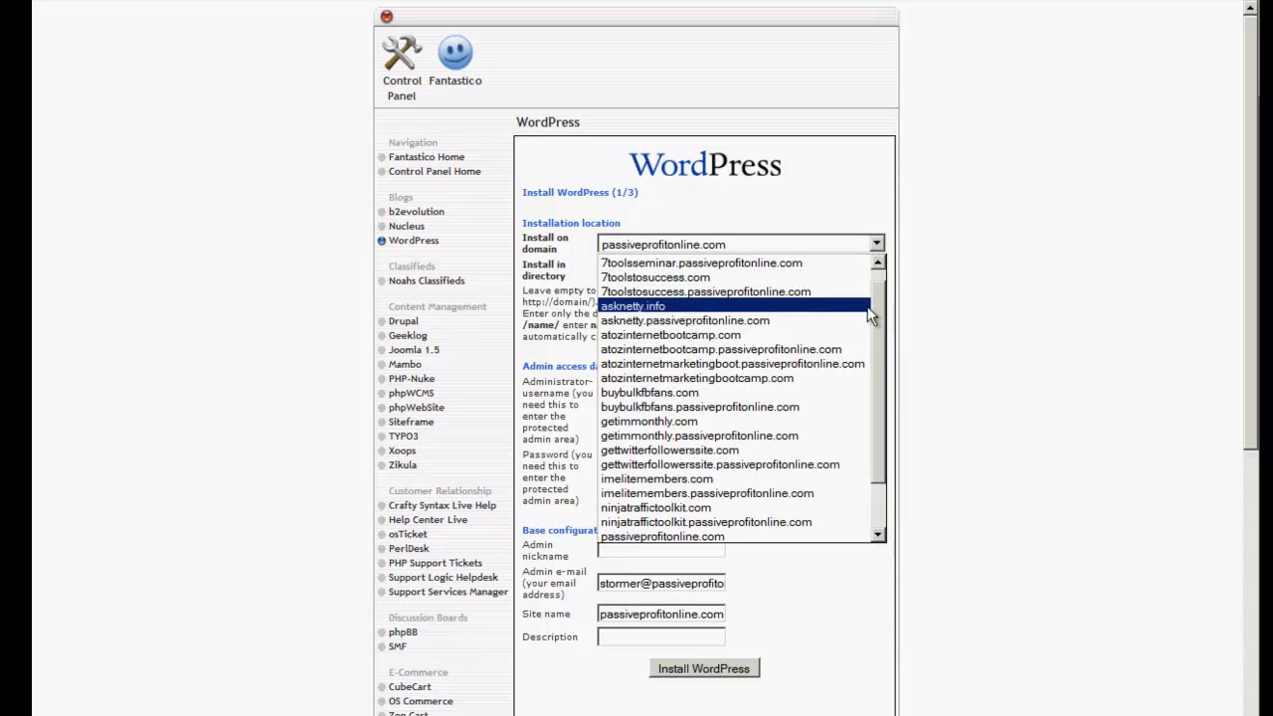
mouse_move(874, 314)
left_mouse_down()
mouse_move(887, 400)
mouse_move(878, 309)
left_mouse_up()
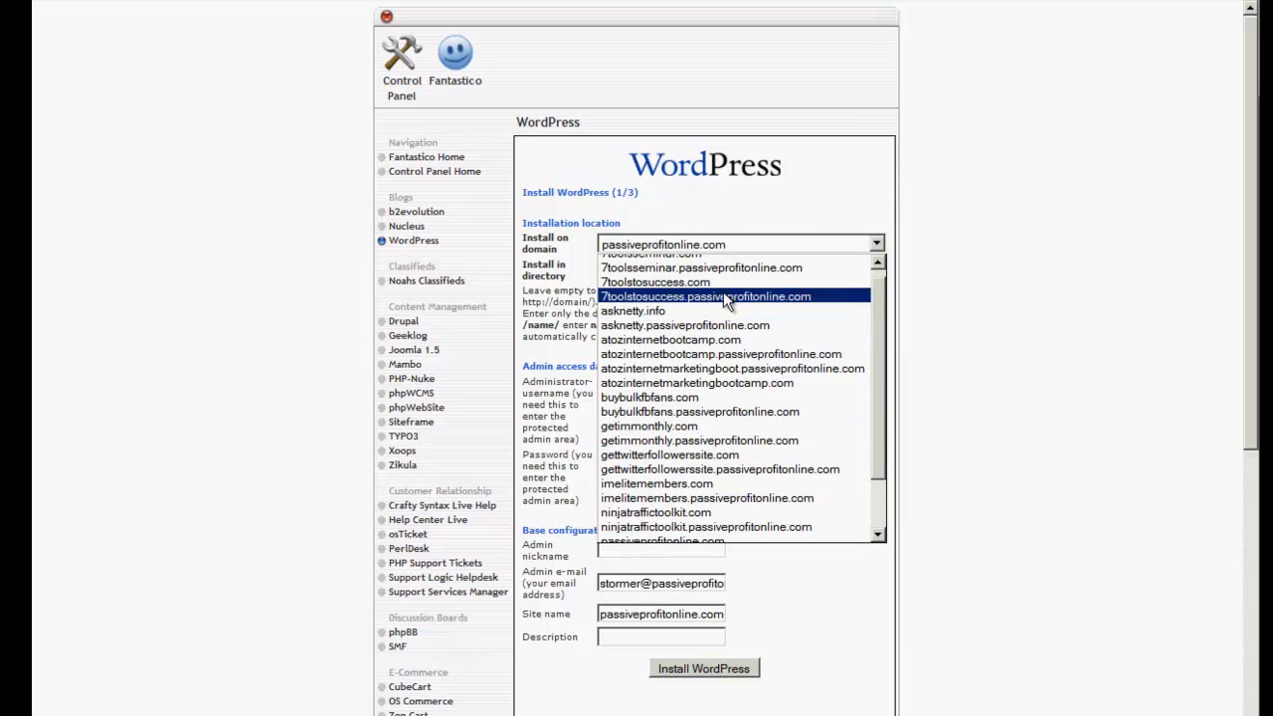
left_click(793, 187)
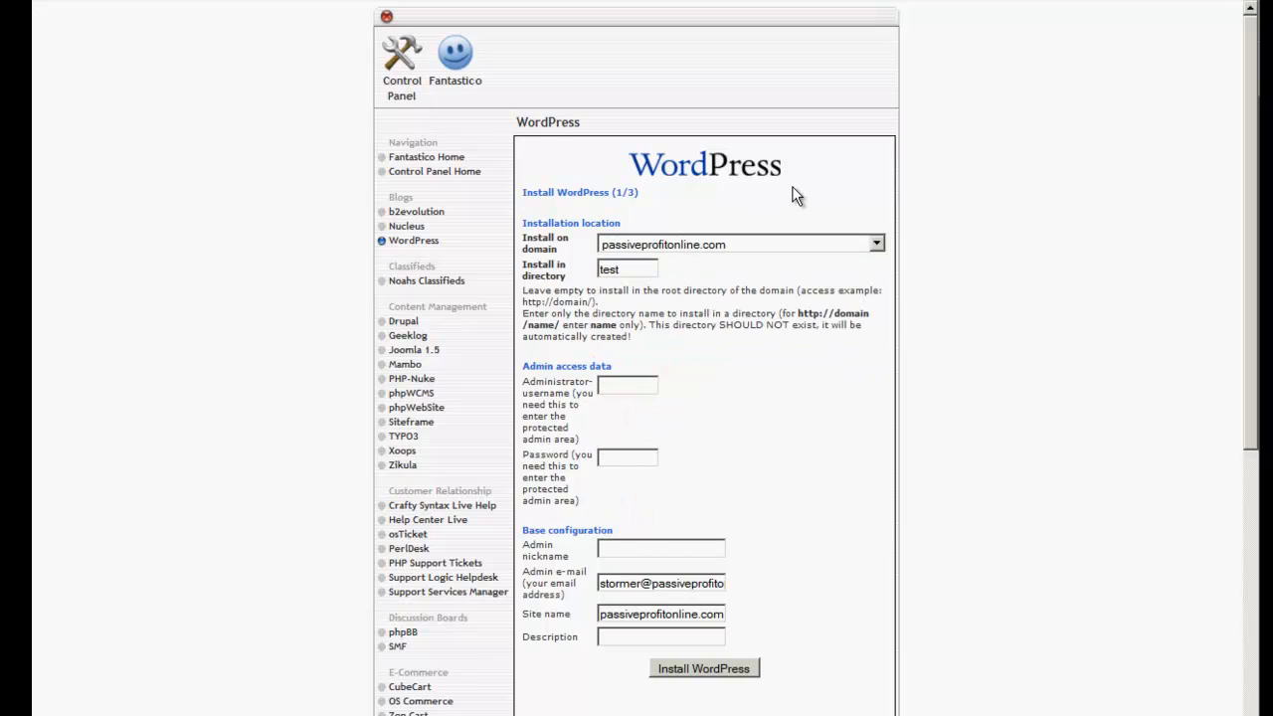
left_click(626, 270)
left_click_drag(591, 271, 573, 271)
left_click(636, 274)
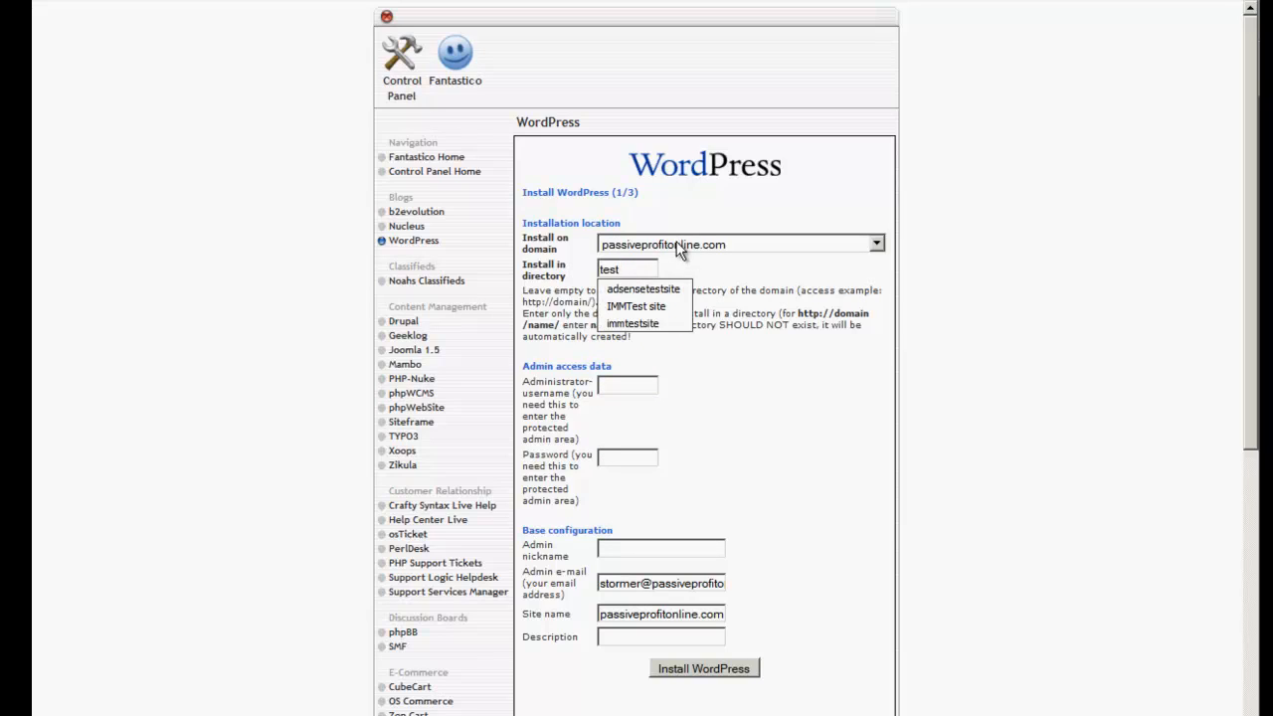
left_click(705, 249)
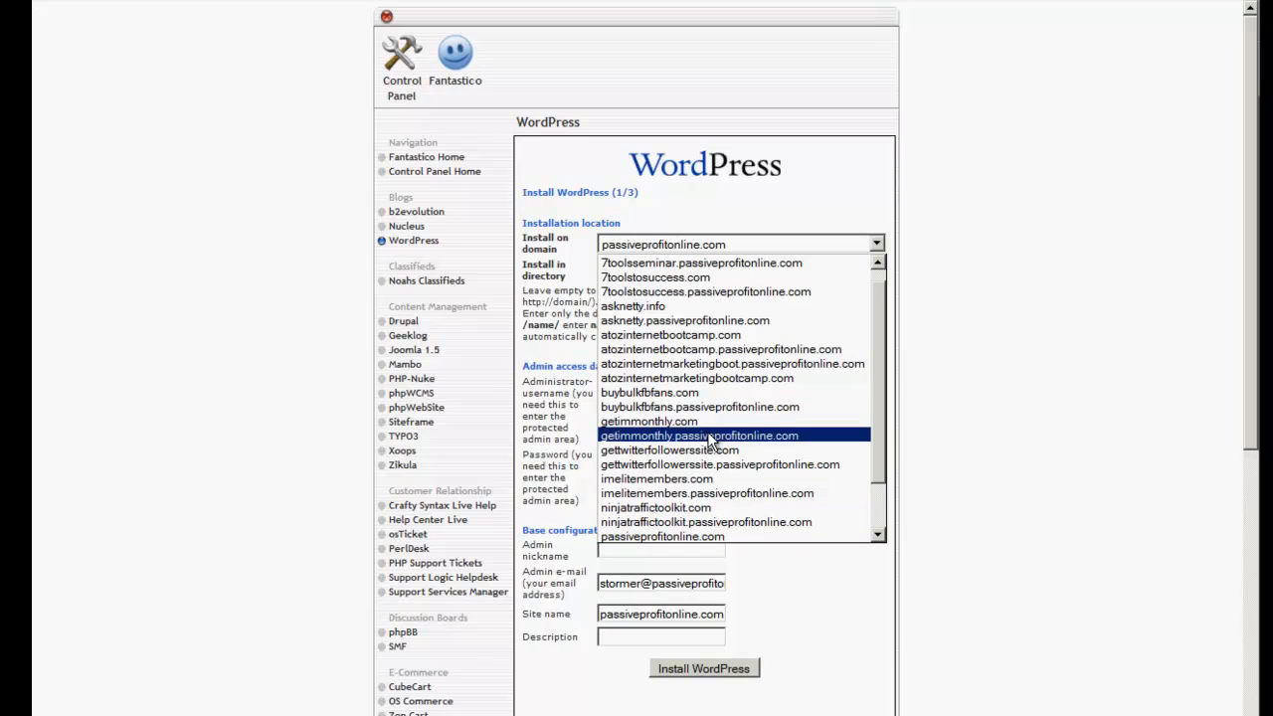
left_click(999, 390)
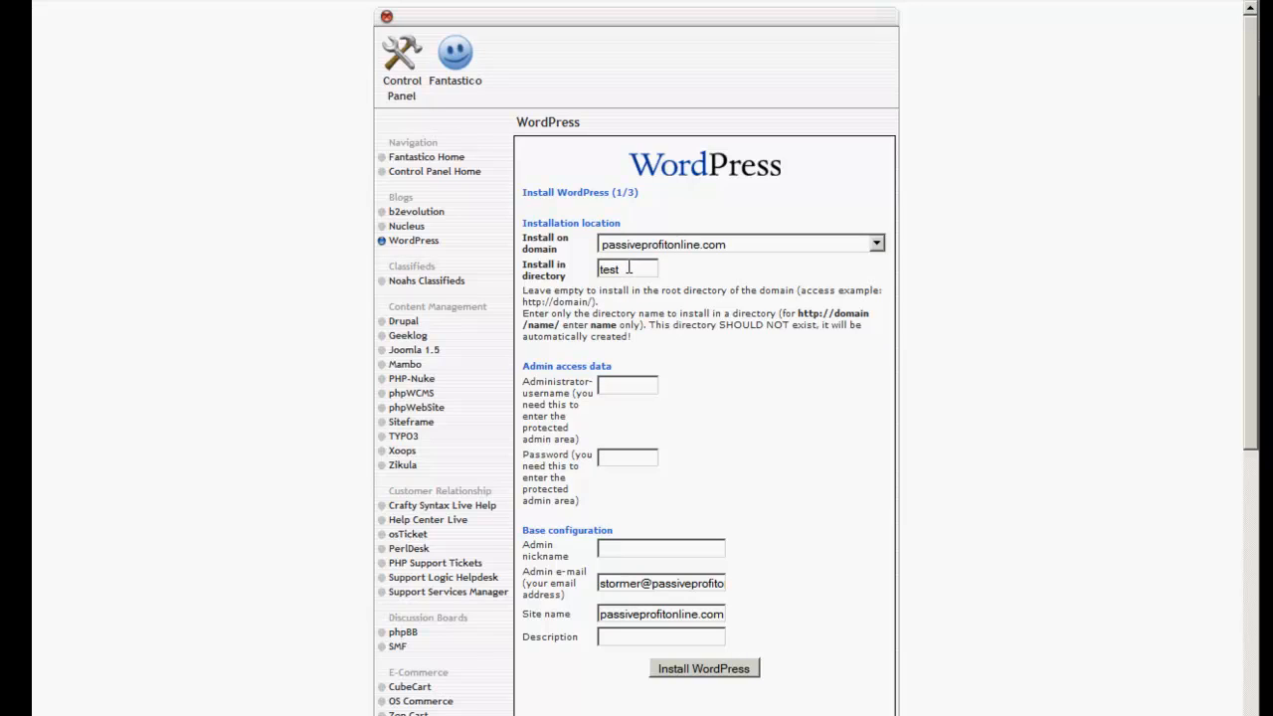
left_click(642, 384)
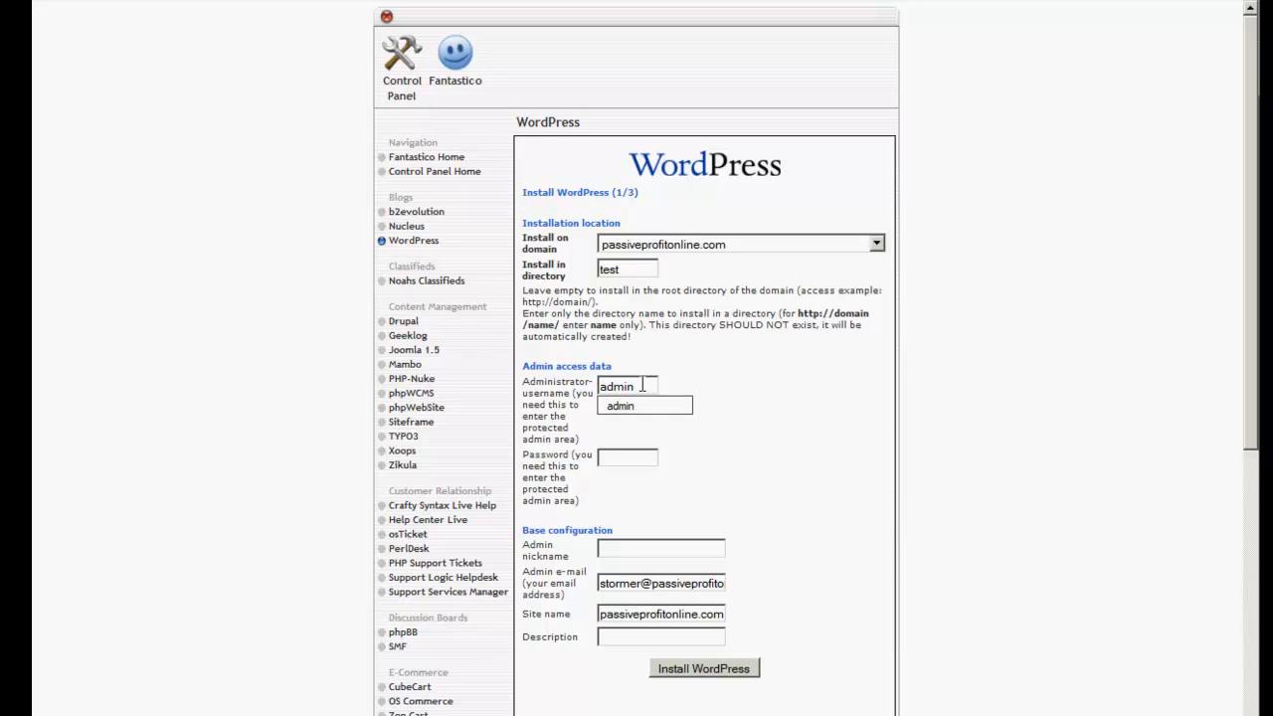
Enter the admin username 'admin', a password, and replace the admin e-mail address.
key("Tab")
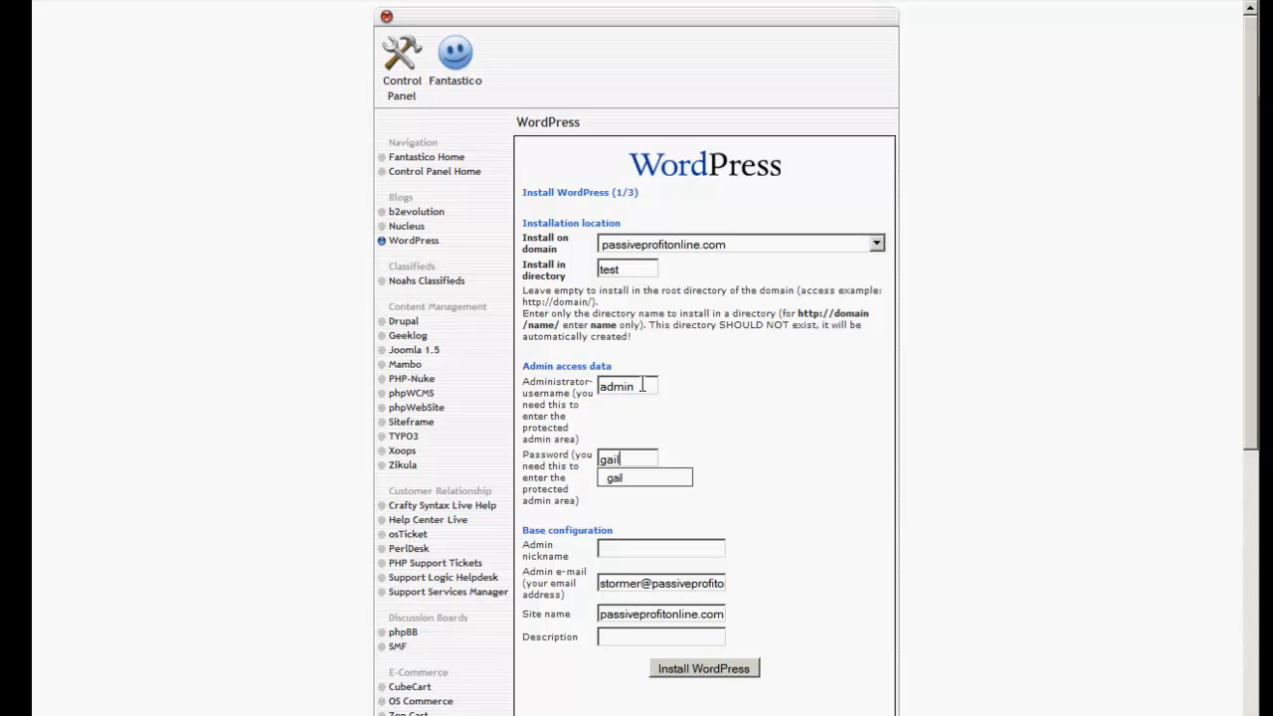
left_click(618, 482)
left_click_drag(628, 459, 592, 466)
left_click(646, 460)
left_click_drag(599, 584, 833, 591)
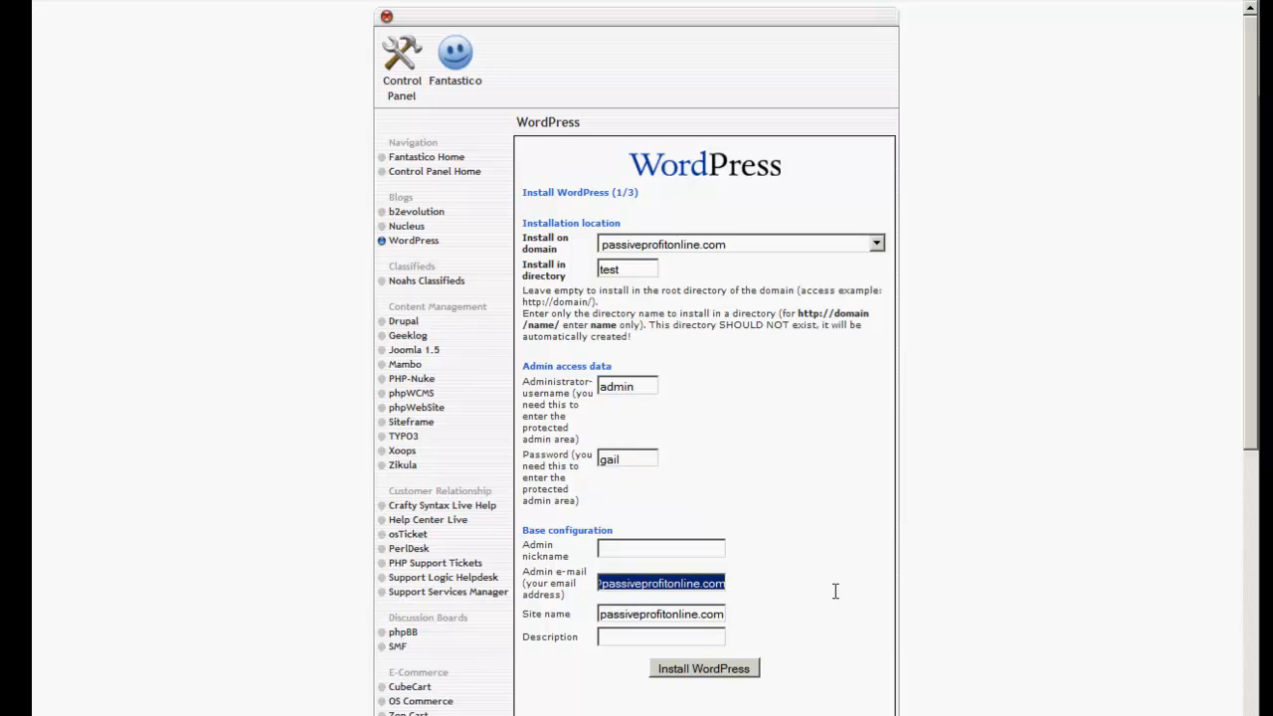
key("BackSpace")
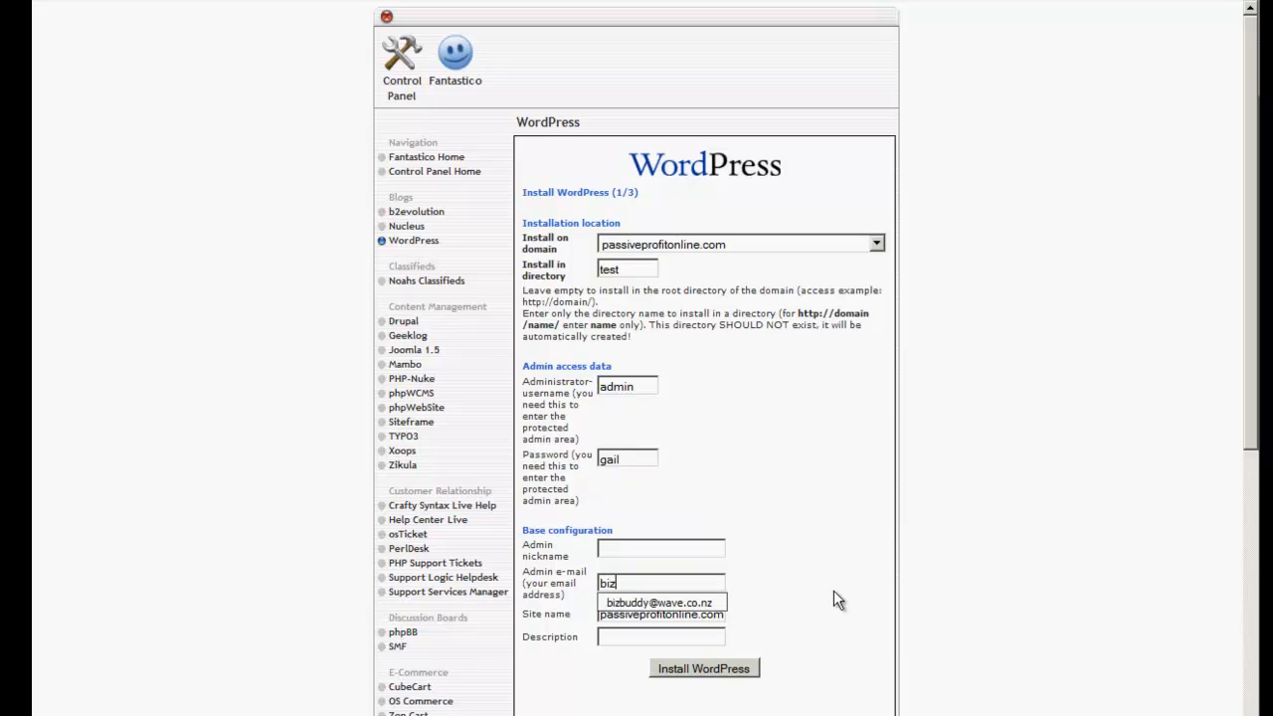
left_click(697, 603)
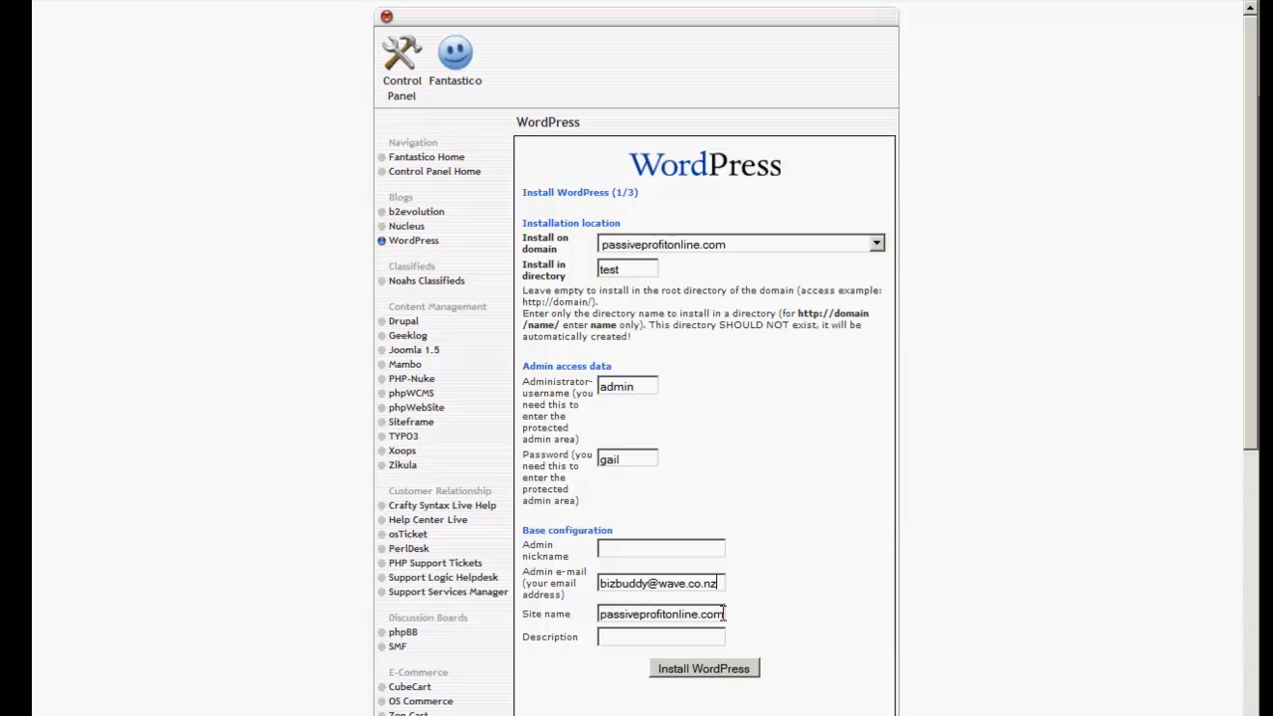
Change the site name to 'Test Site' and submit the installation.
left_click_drag(724, 614, 537, 609)
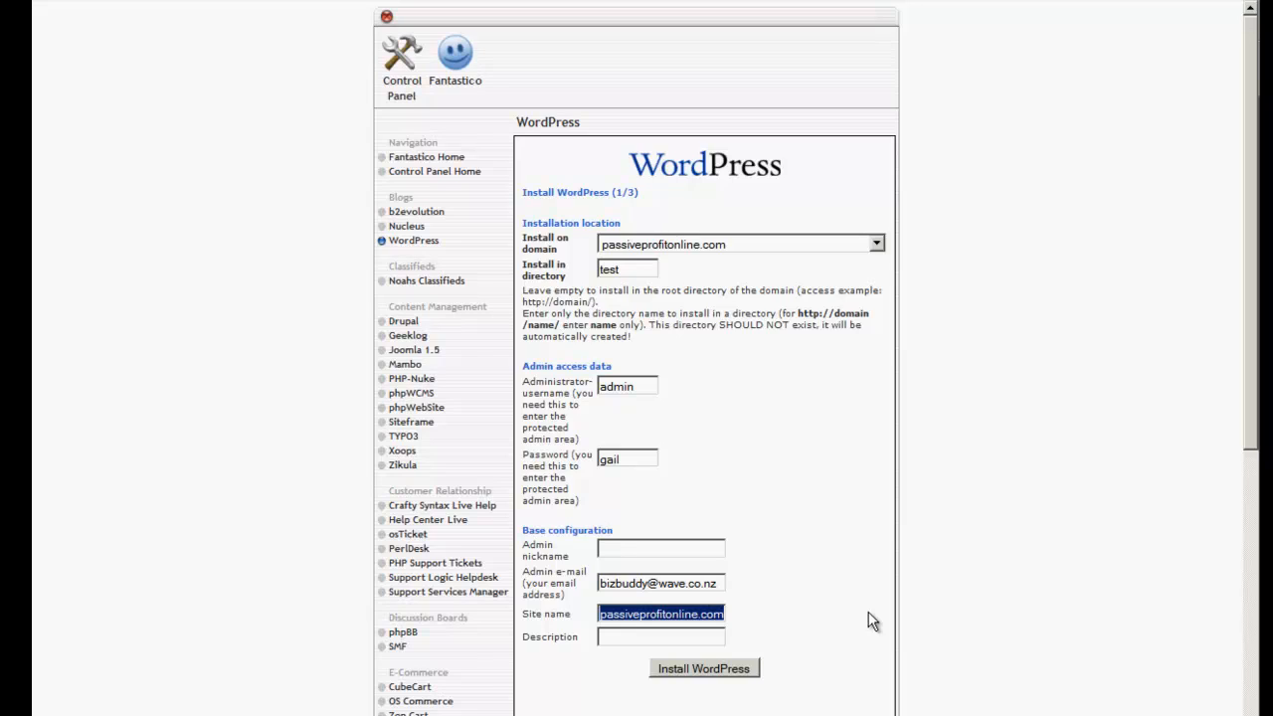
type("Test")
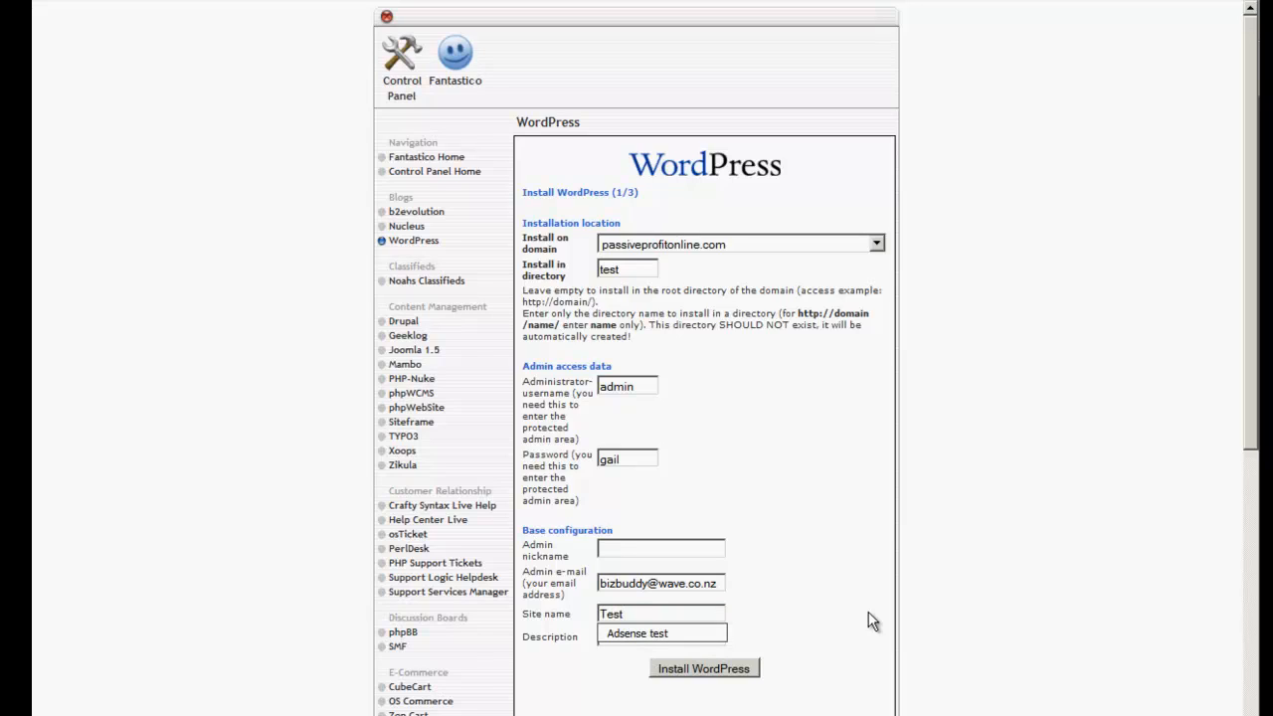
type(" Site")
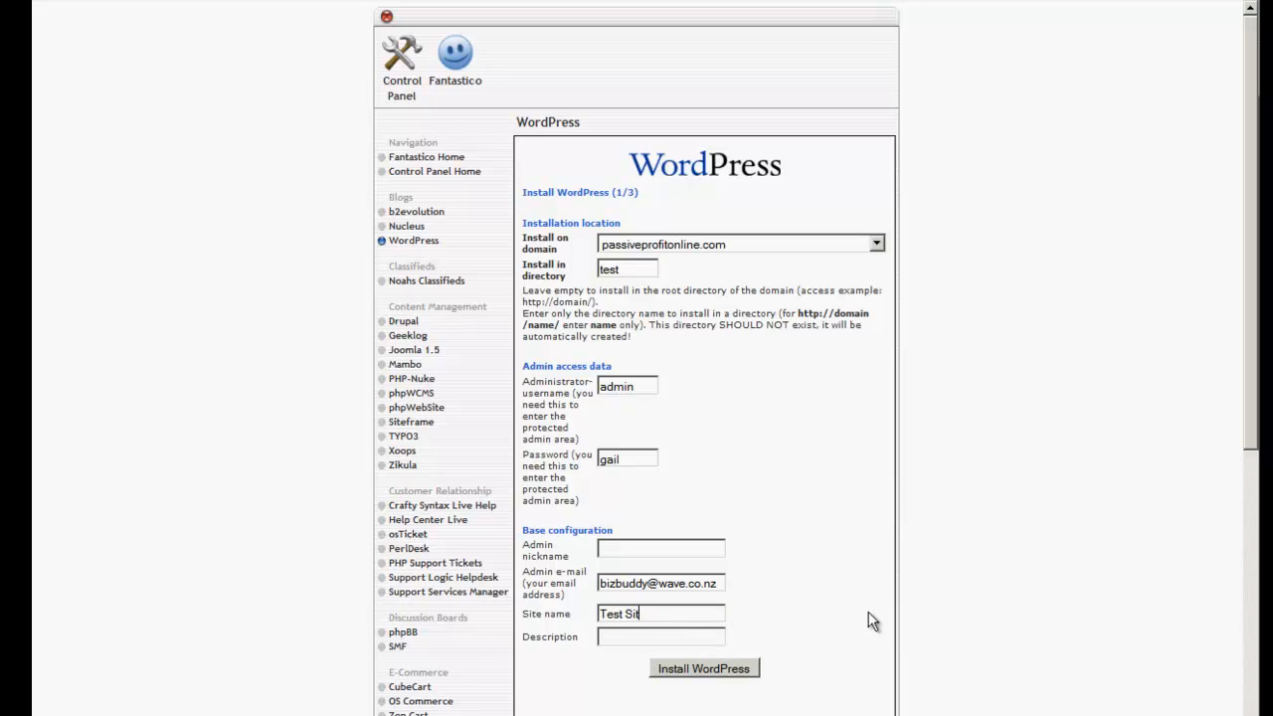
left_click(710, 671)
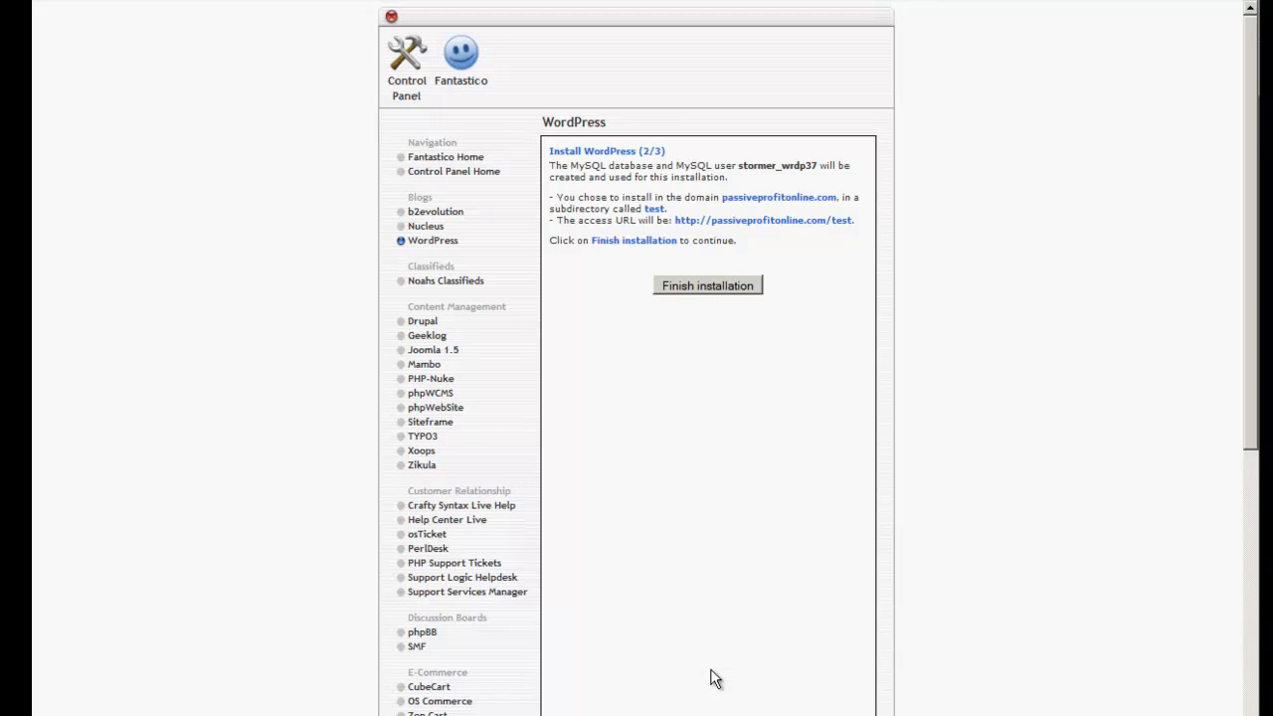
Finish the installation and log in as 'admin' with the new password.
left_click(713, 286)
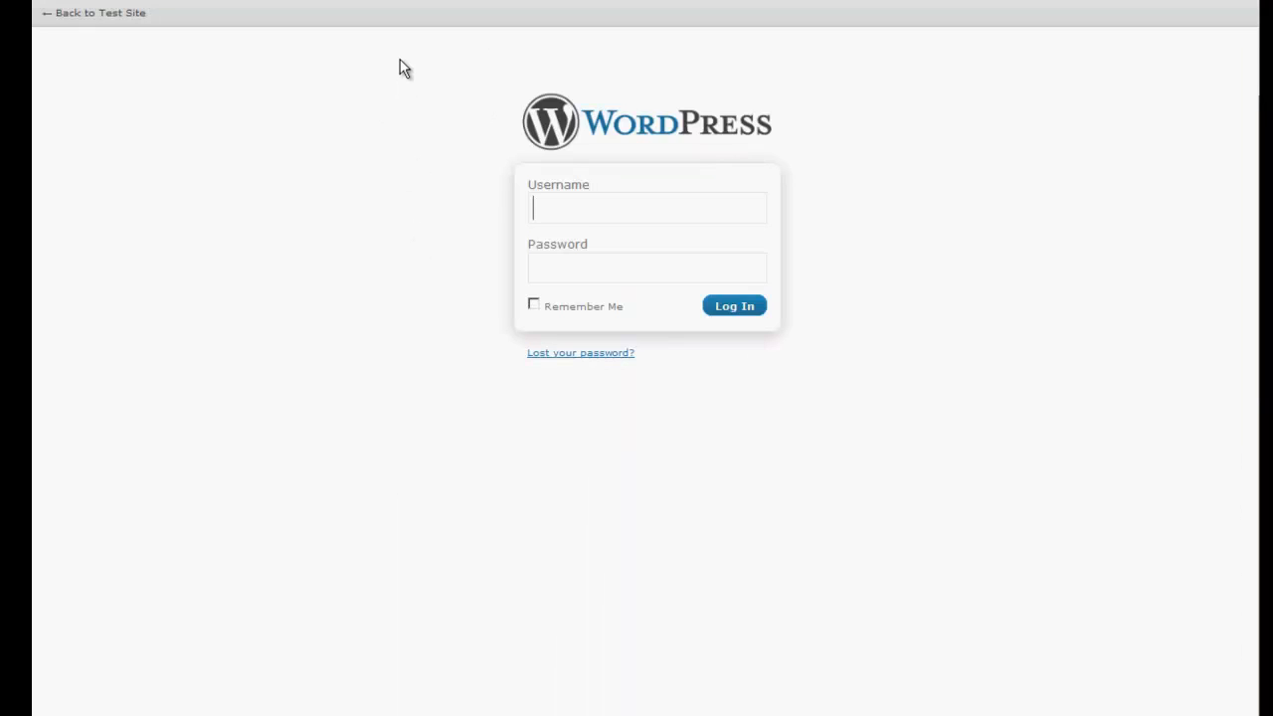
type("admin")
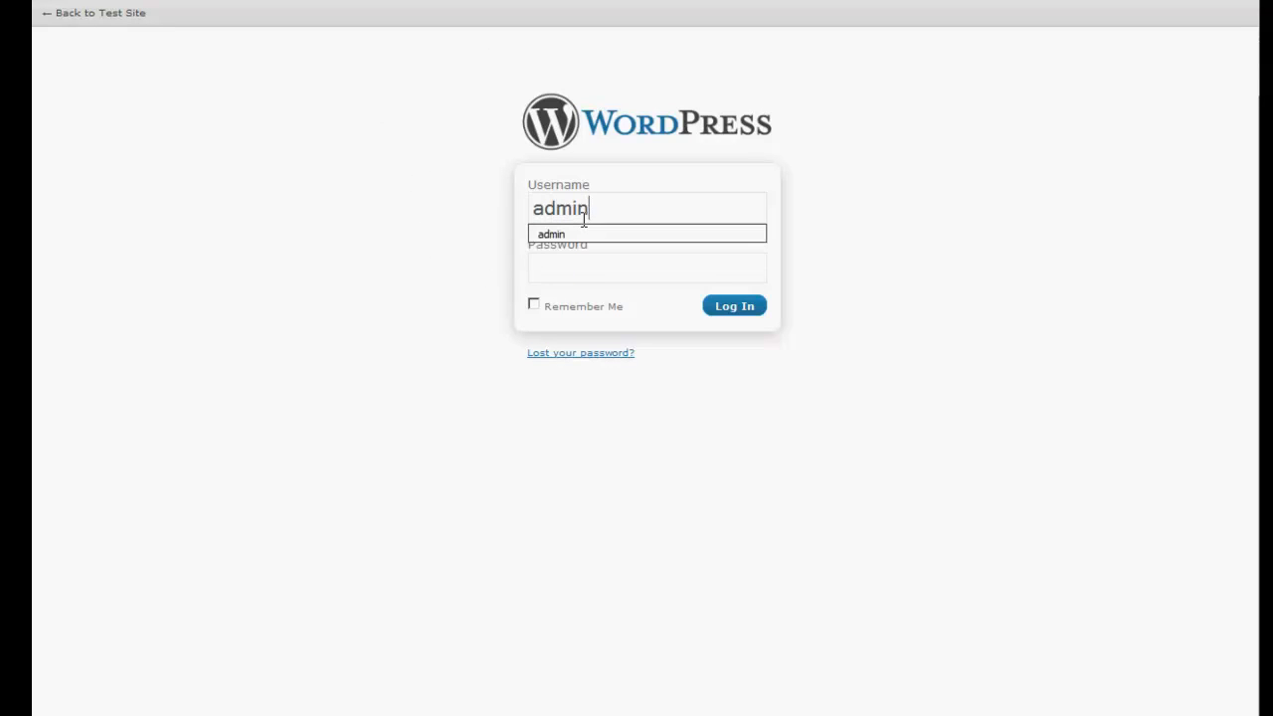
key("Tab")
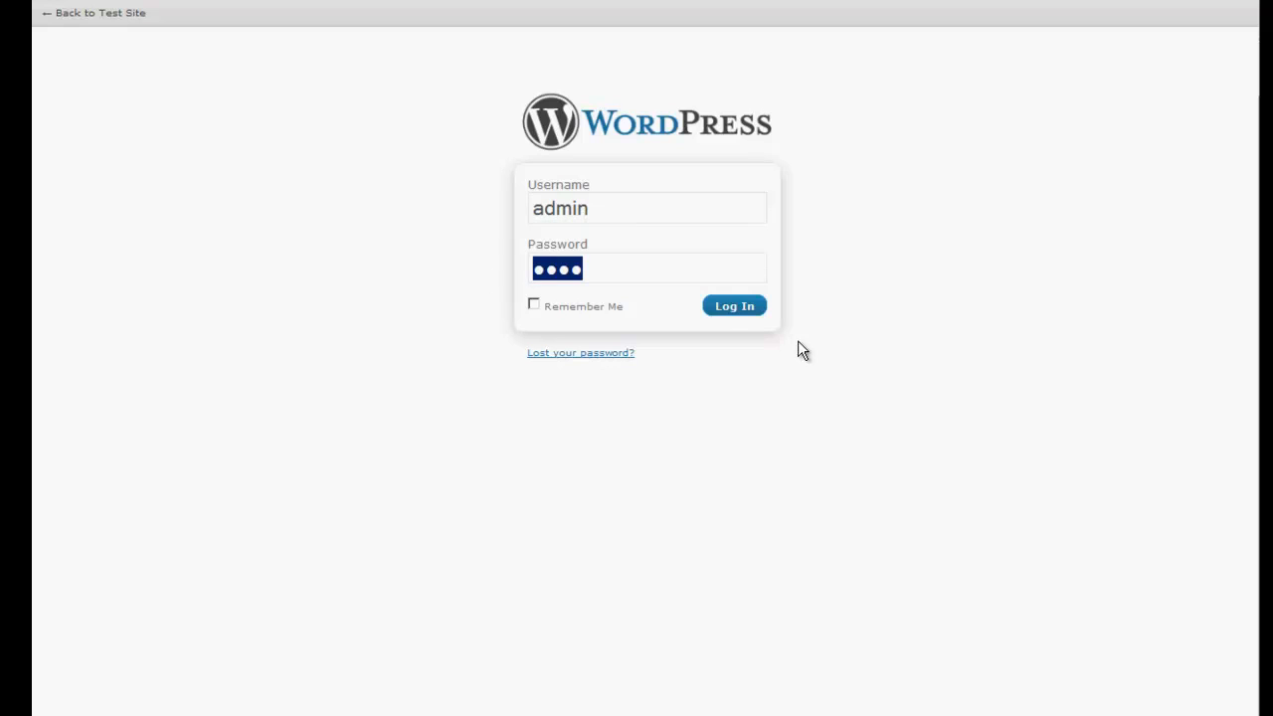
left_click(738, 310)
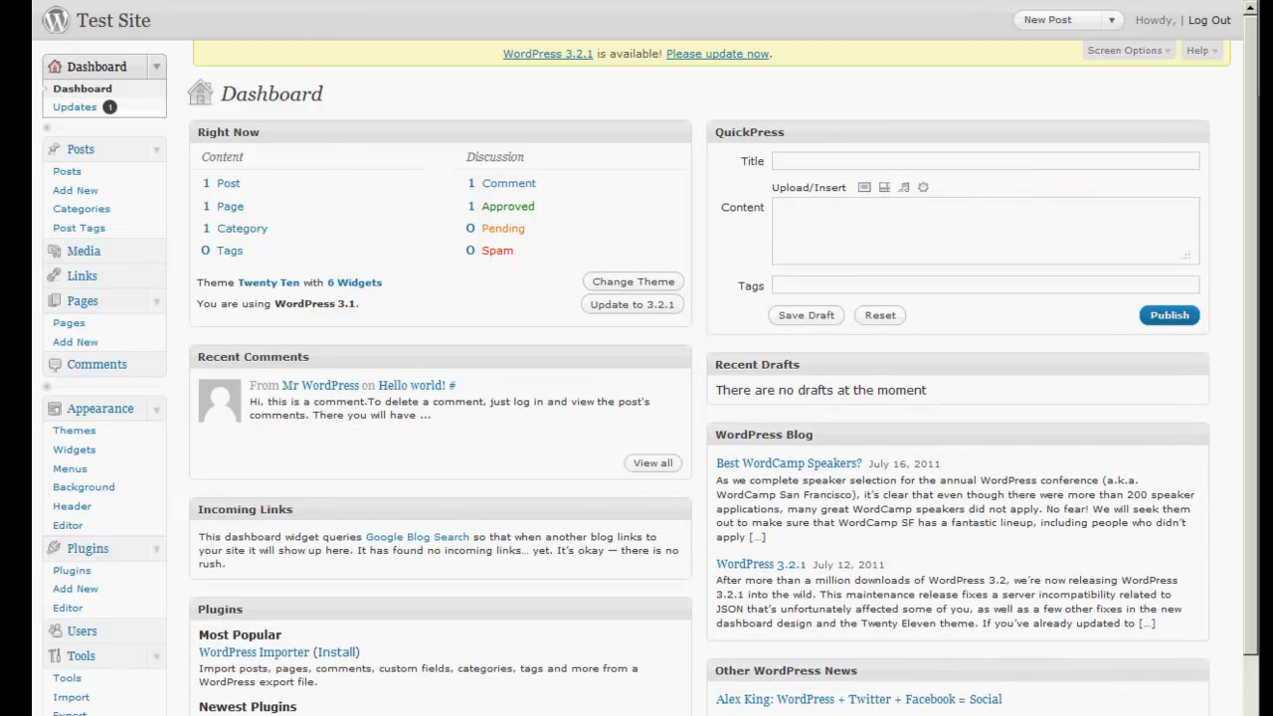
Paste the update URL with Paste & Go to upgrade WordPress from 3.1 to 3.2.1.
right_click(151, 0)
left_click(183, 2)
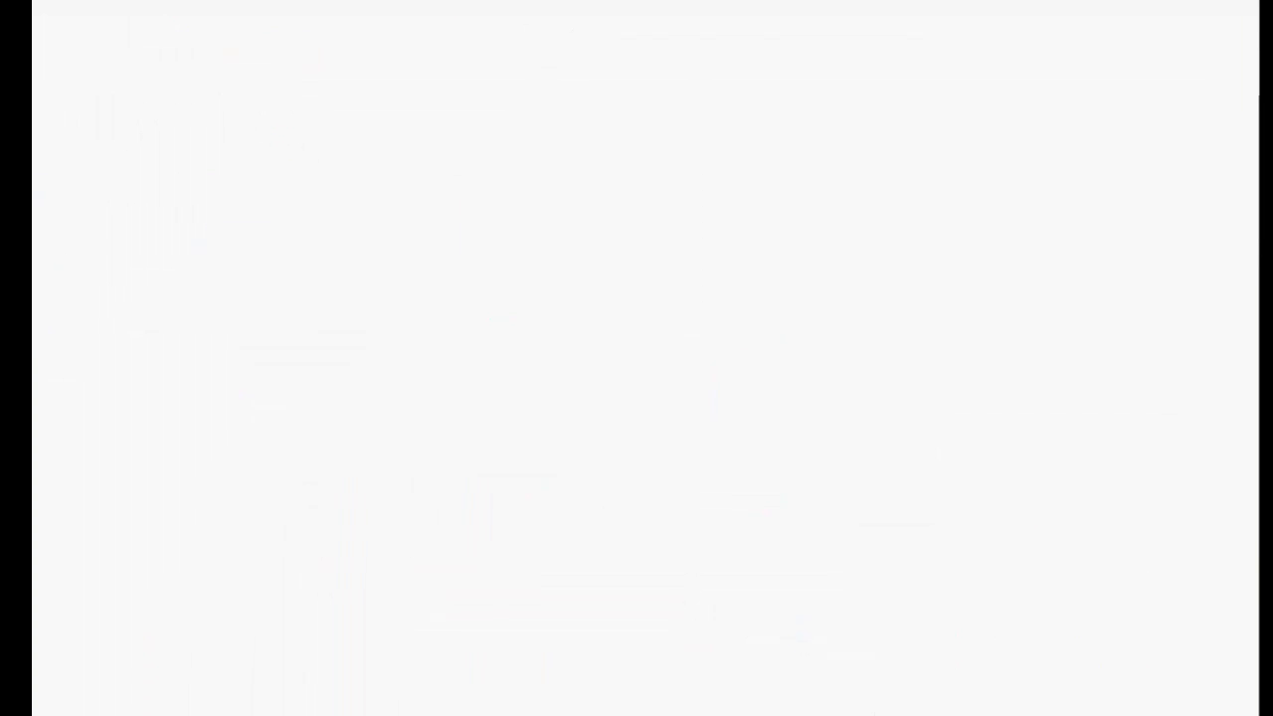
right_click(395, 0)
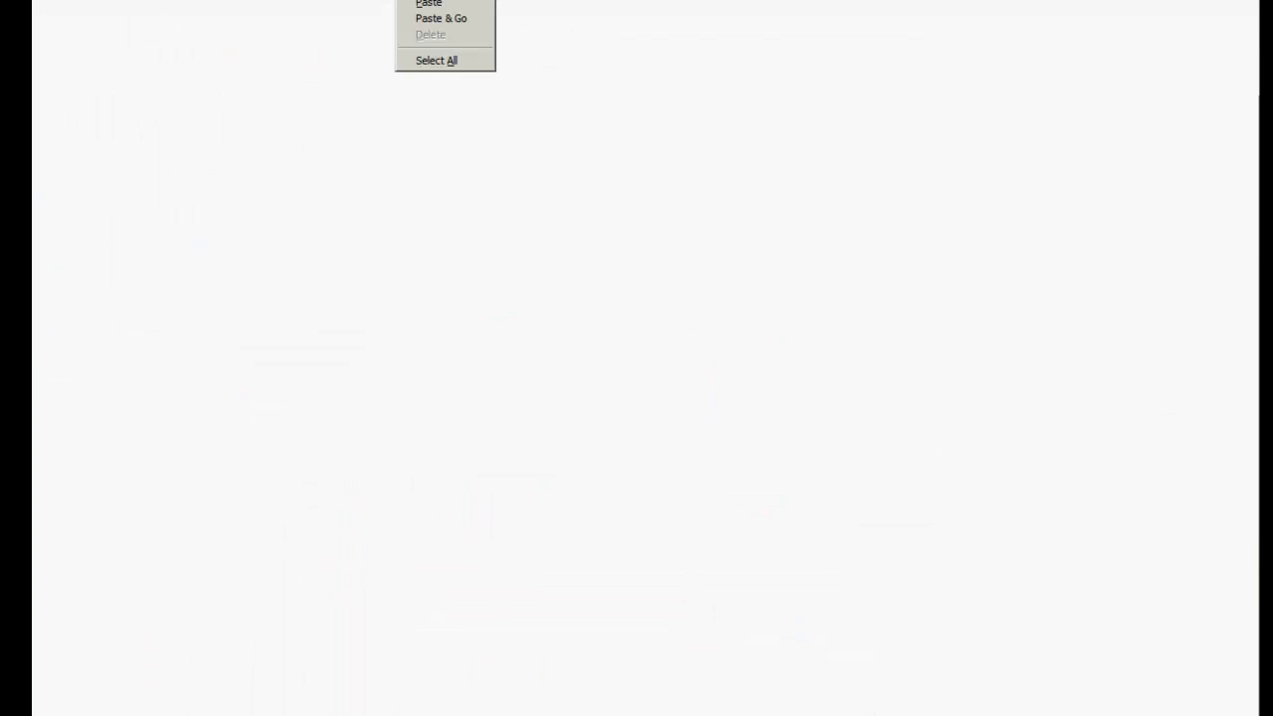
left_click(432, 23)
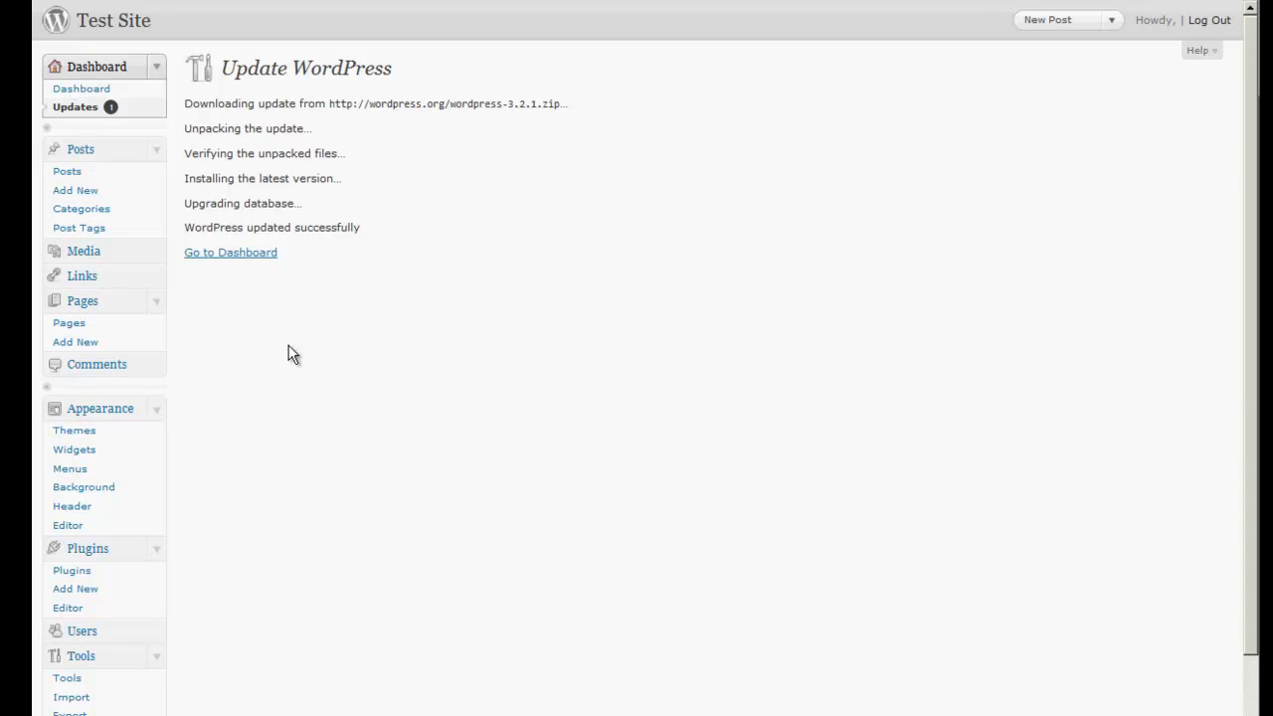
scroll(287, 355, "down", 3)
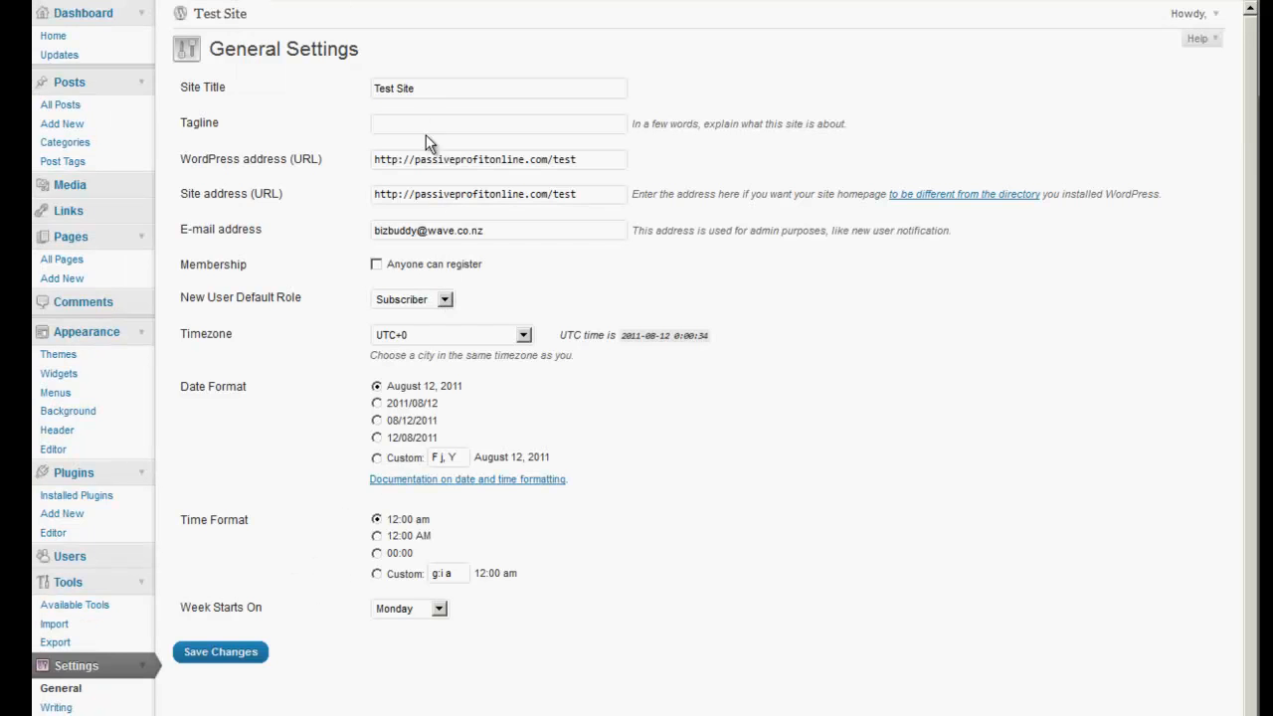
Set the General Settings tagline to 'this is a test site' and save.
left_click_drag(437, 88, 332, 89)
left_click(454, 88)
left_click_drag(500, 88, 350, 87)
left_click(401, 121)
type("this is a test site")
left_click(228, 654)
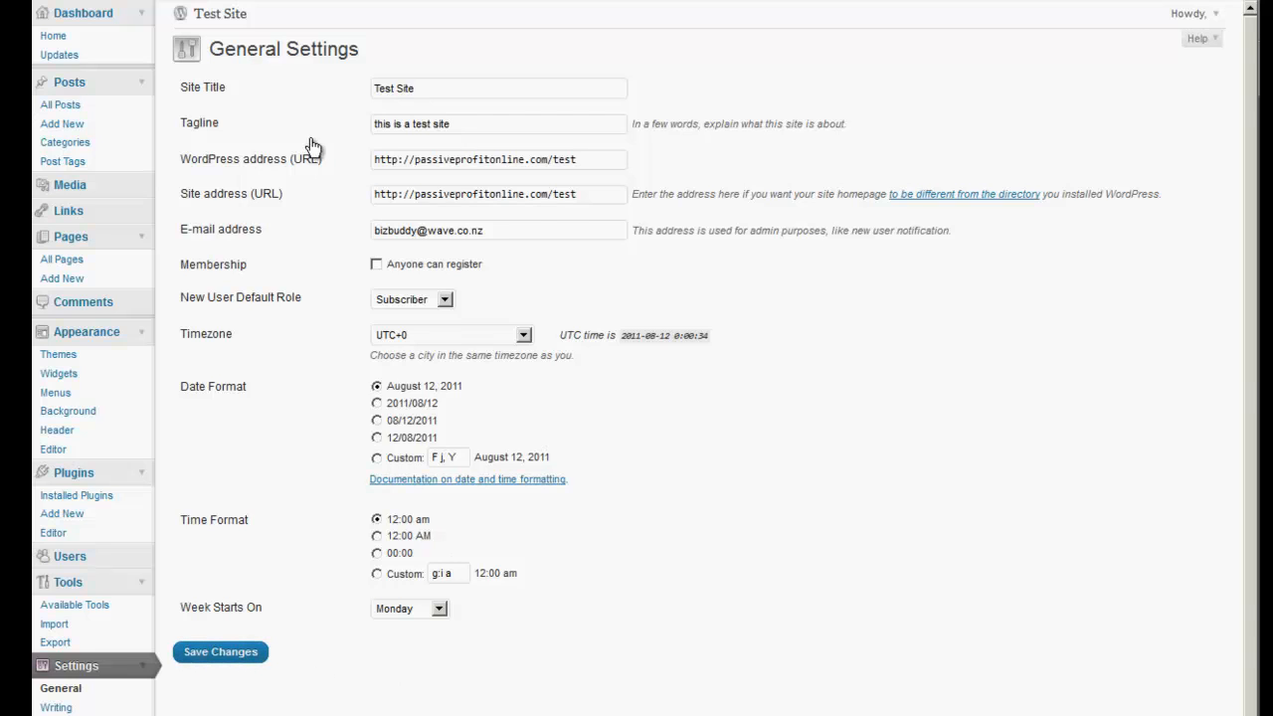
scroll(271, 477, "down", 1)
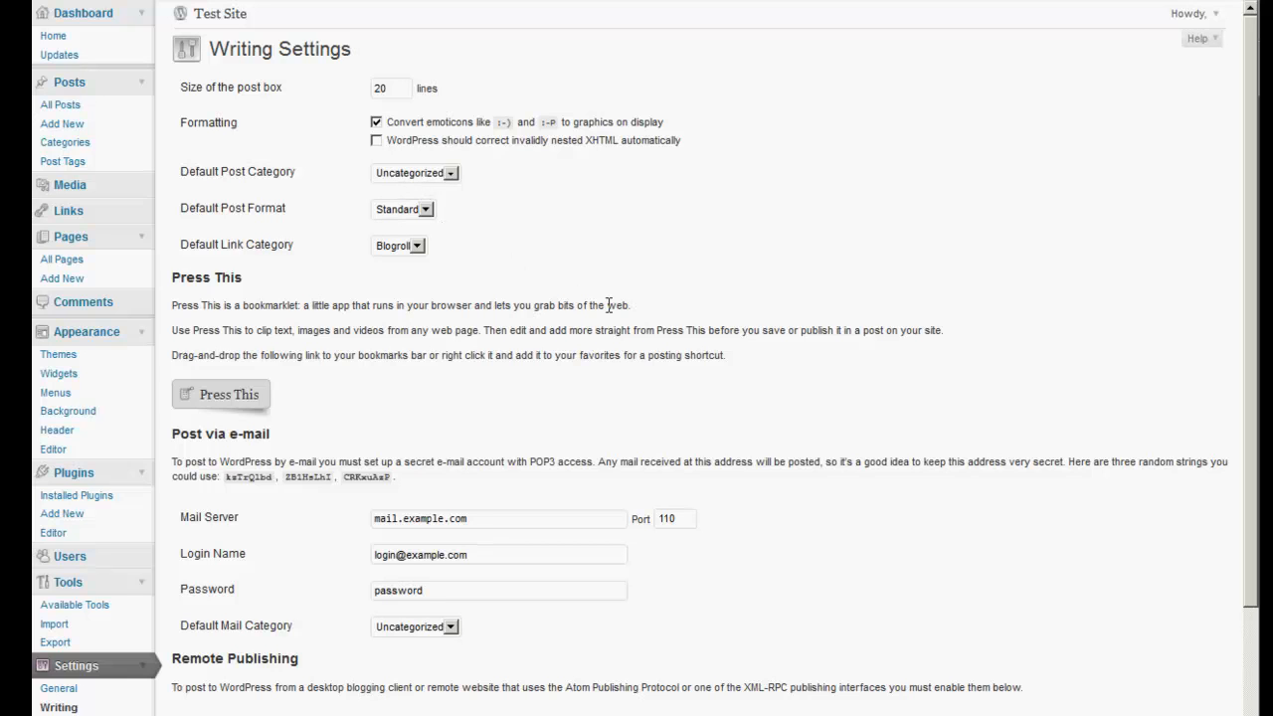
Set blog pages and syndication feeds to show 5 posts each, then save.
scroll(635, 403, "down", 3)
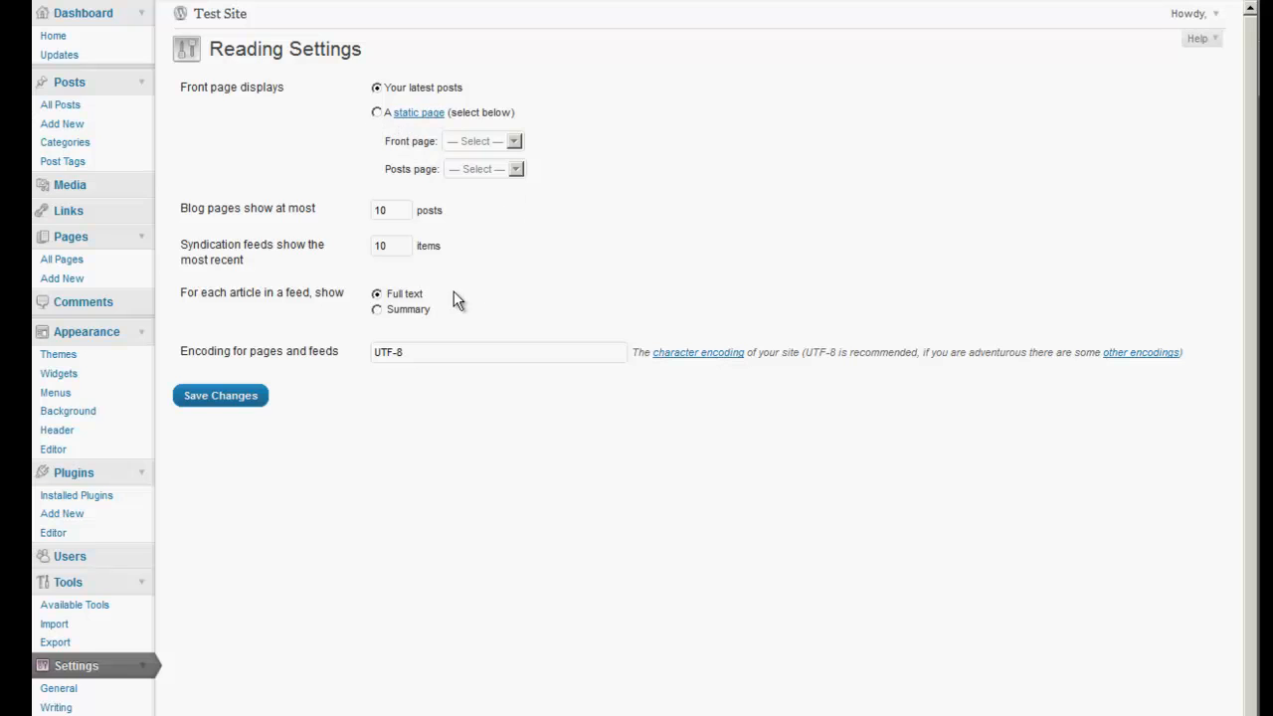
double_click(393, 208)
type("5")
left_click_drag(408, 247, 344, 254)
type("5")
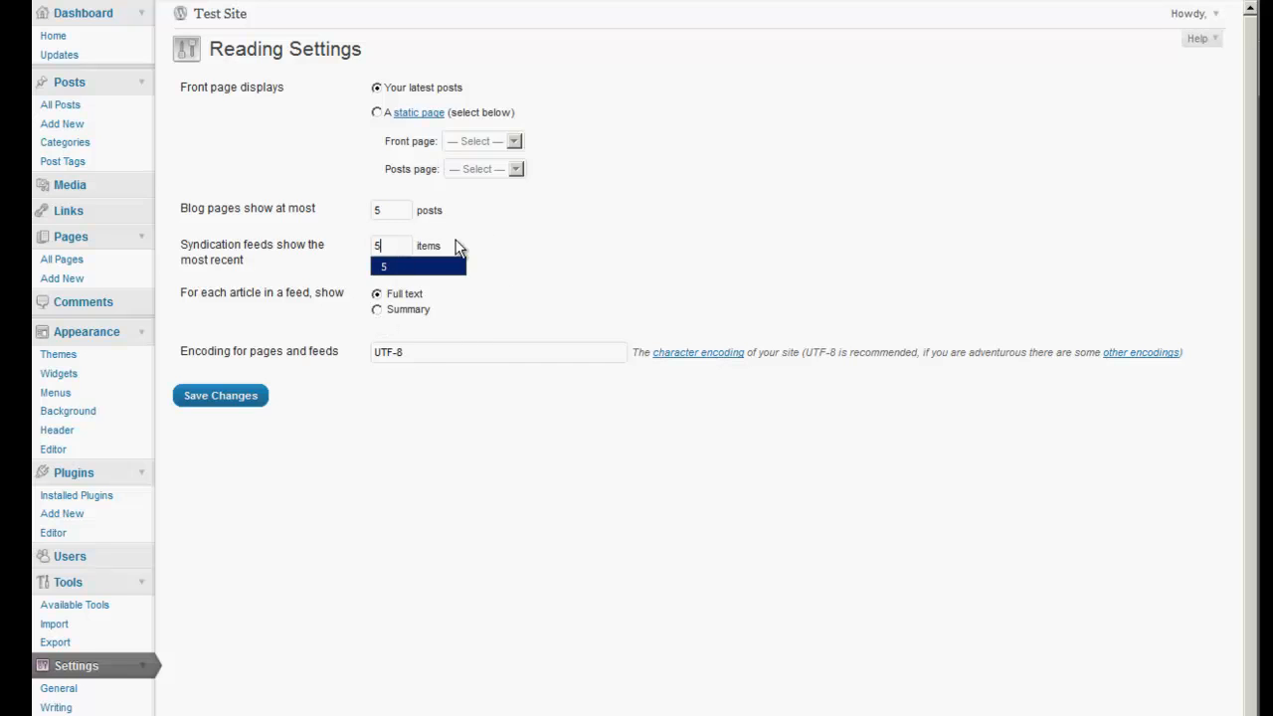
left_click(616, 238)
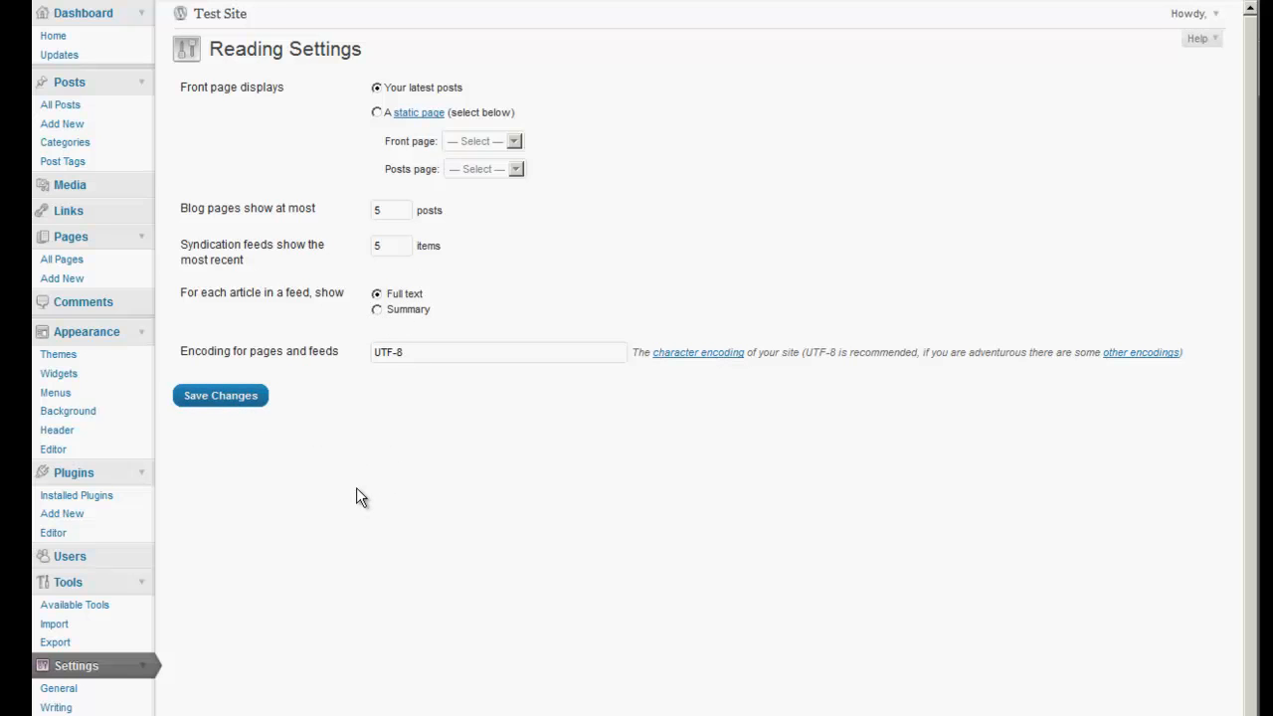
scroll(356, 487, "down", 1)
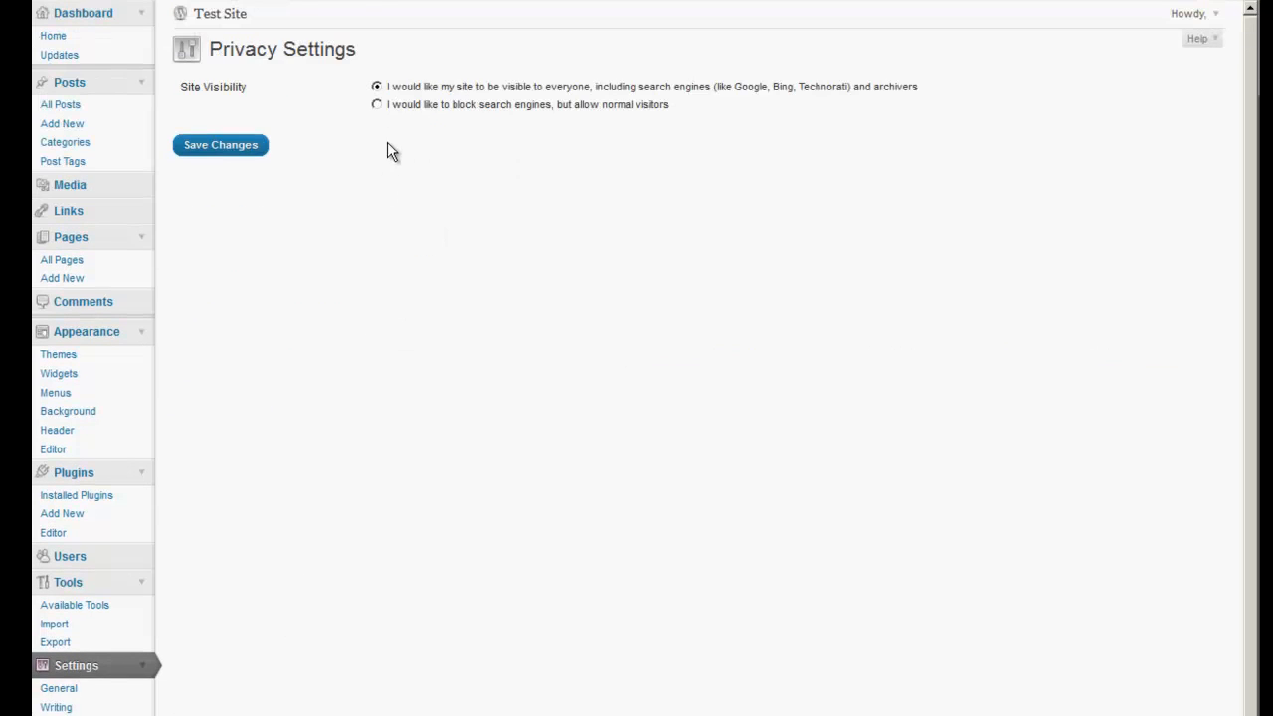
Keep the site visible to everyone, including search engines, in Privacy Settings.
left_click(377, 106)
left_click(376, 86)
scroll(327, 269, "down", 1)
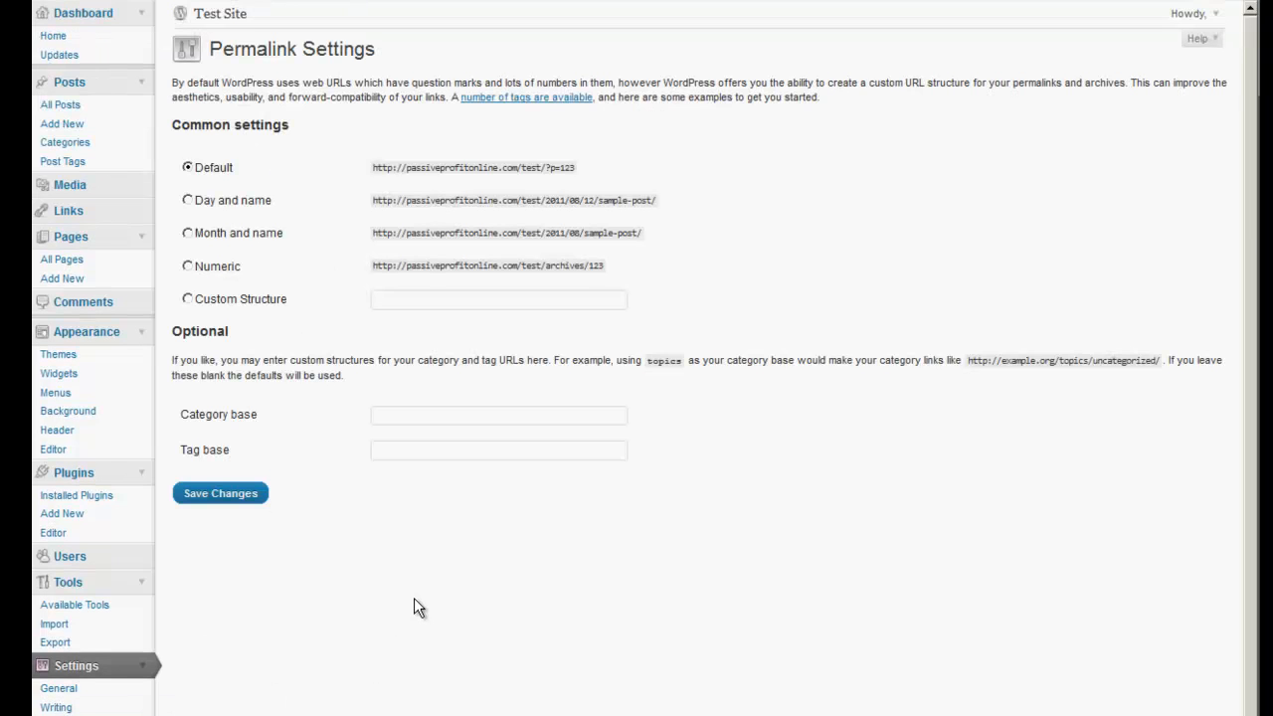
Save a custom permalink structure of /%postname%/.
left_click(405, 300)
type("%")
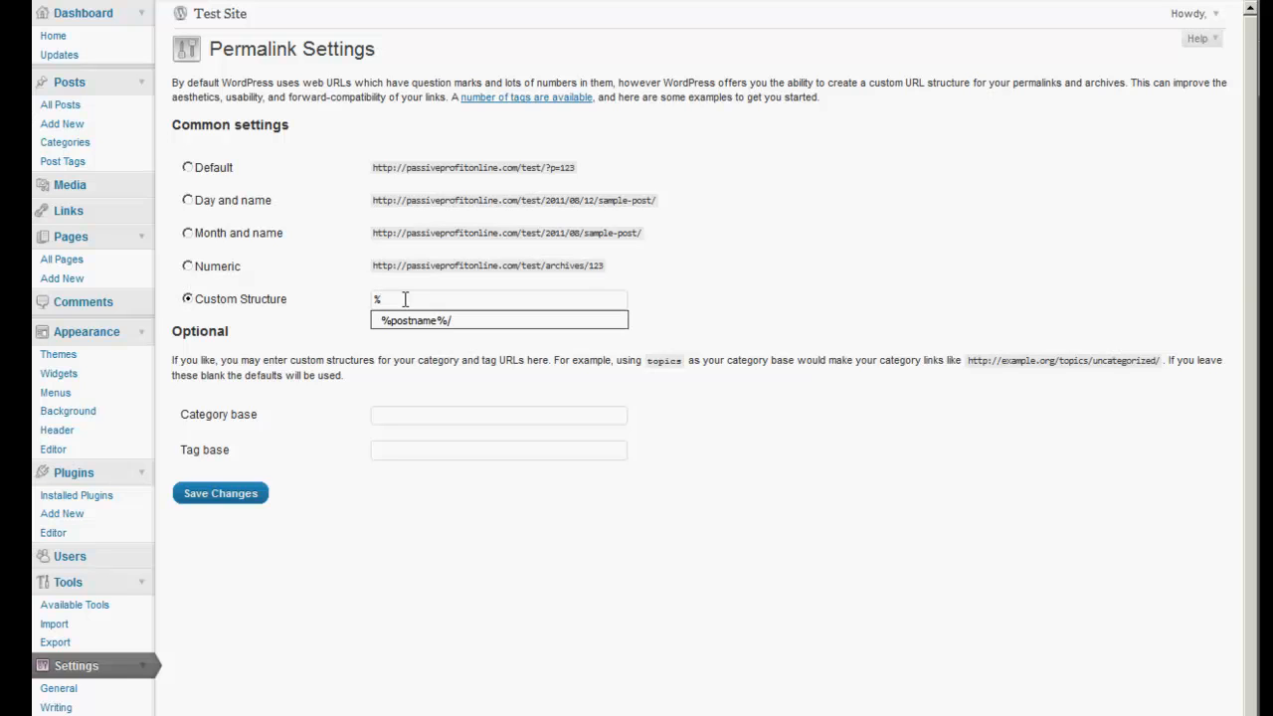
left_click(416, 319)
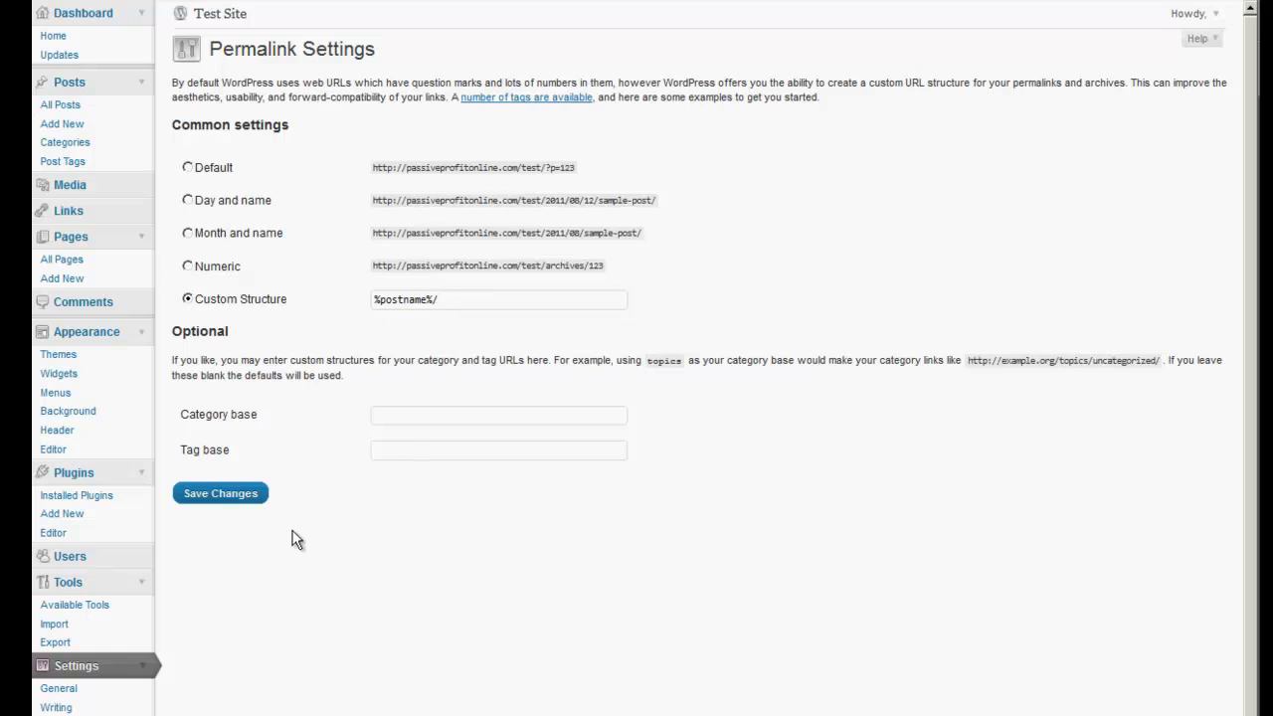
left_click(228, 494)
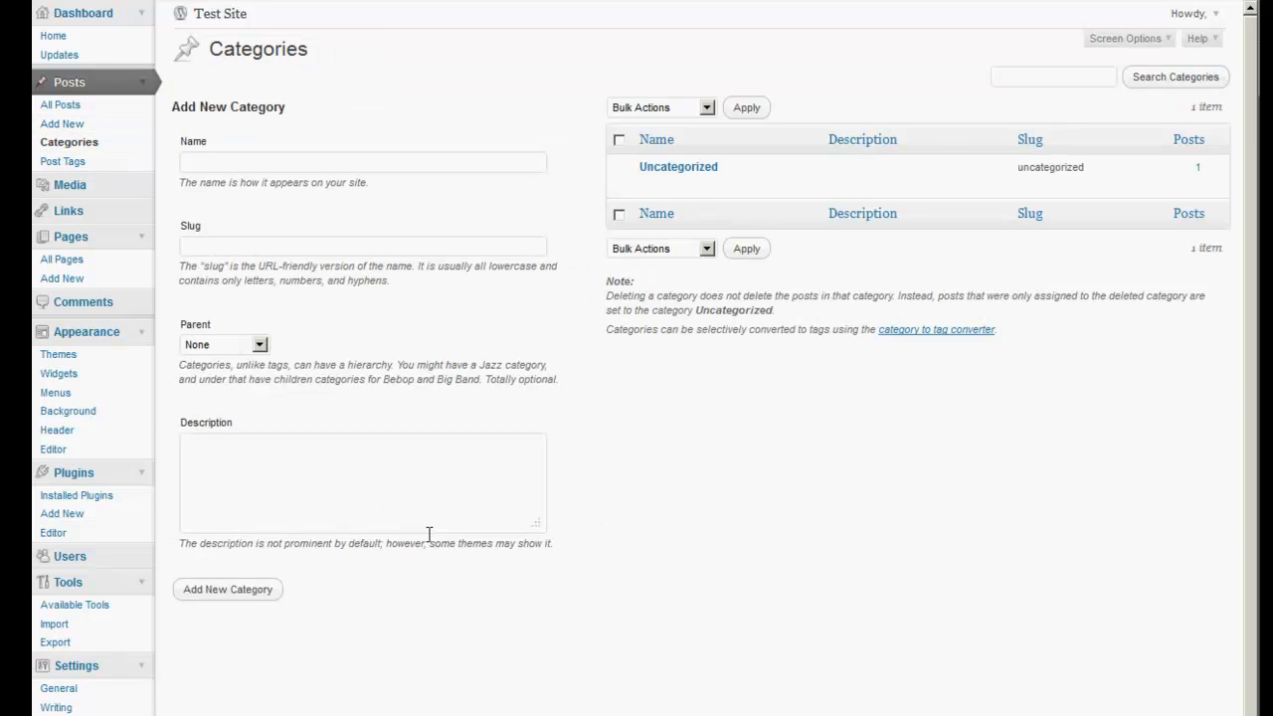
Rename the Uncategorized category to 'Internet Marketing'.
mouse_move(680, 196)
left_click(666, 174)
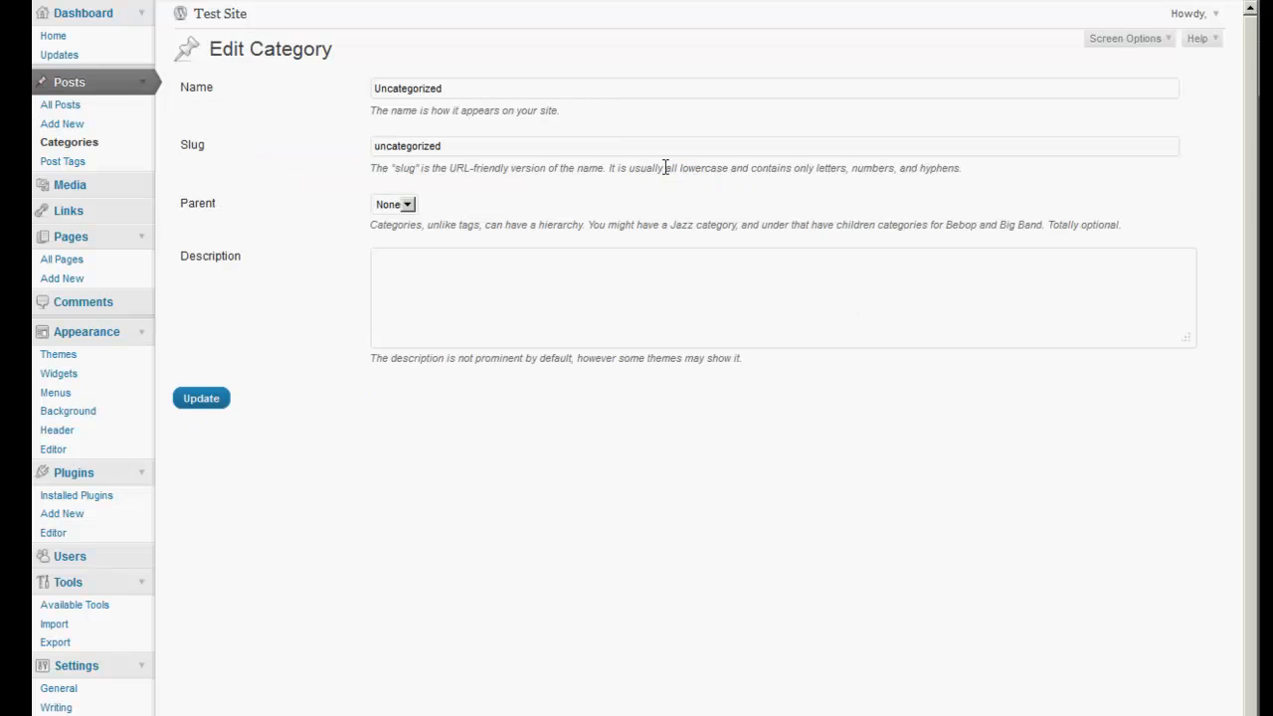
left_click_drag(478, 93, 303, 88)
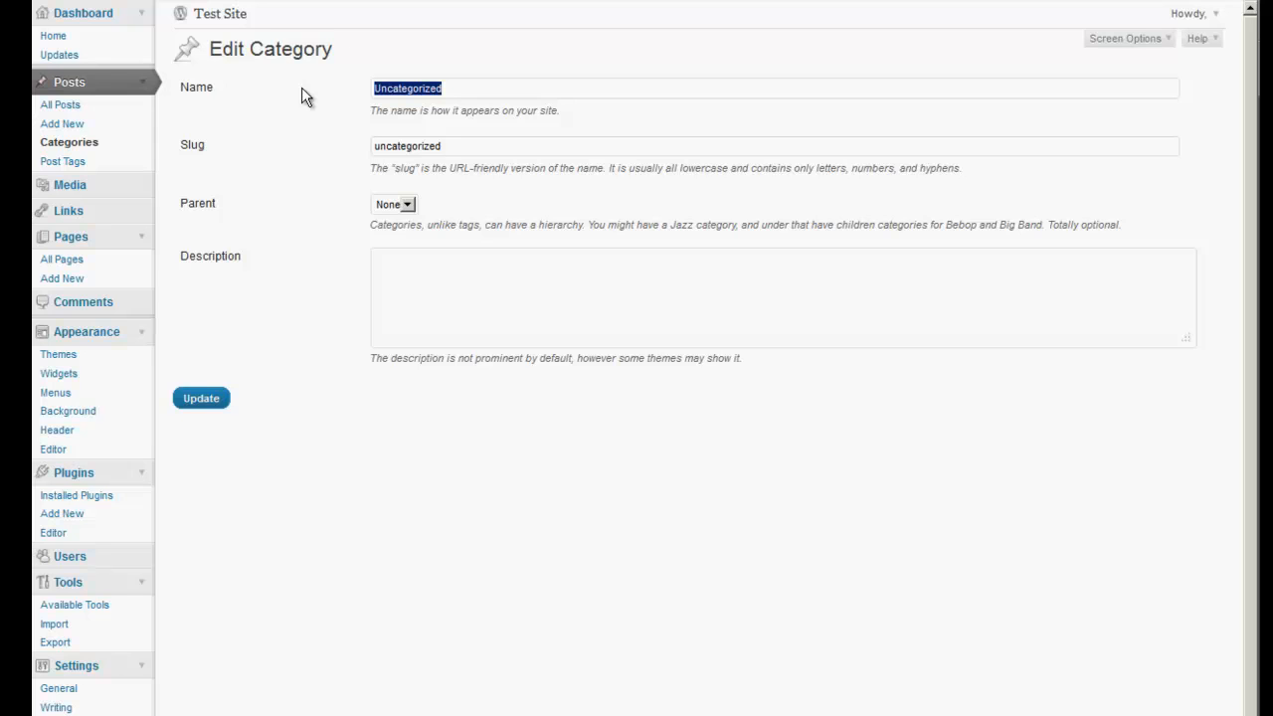
type("Intern")
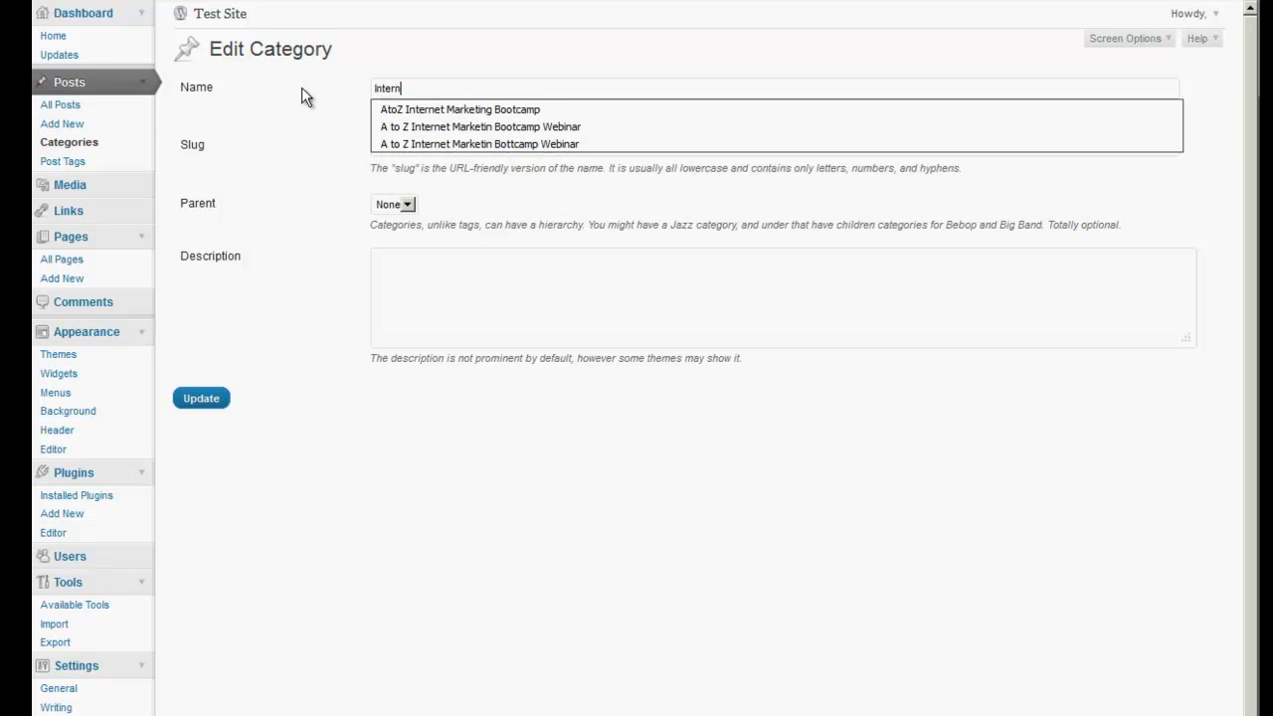
type("et Marketing")
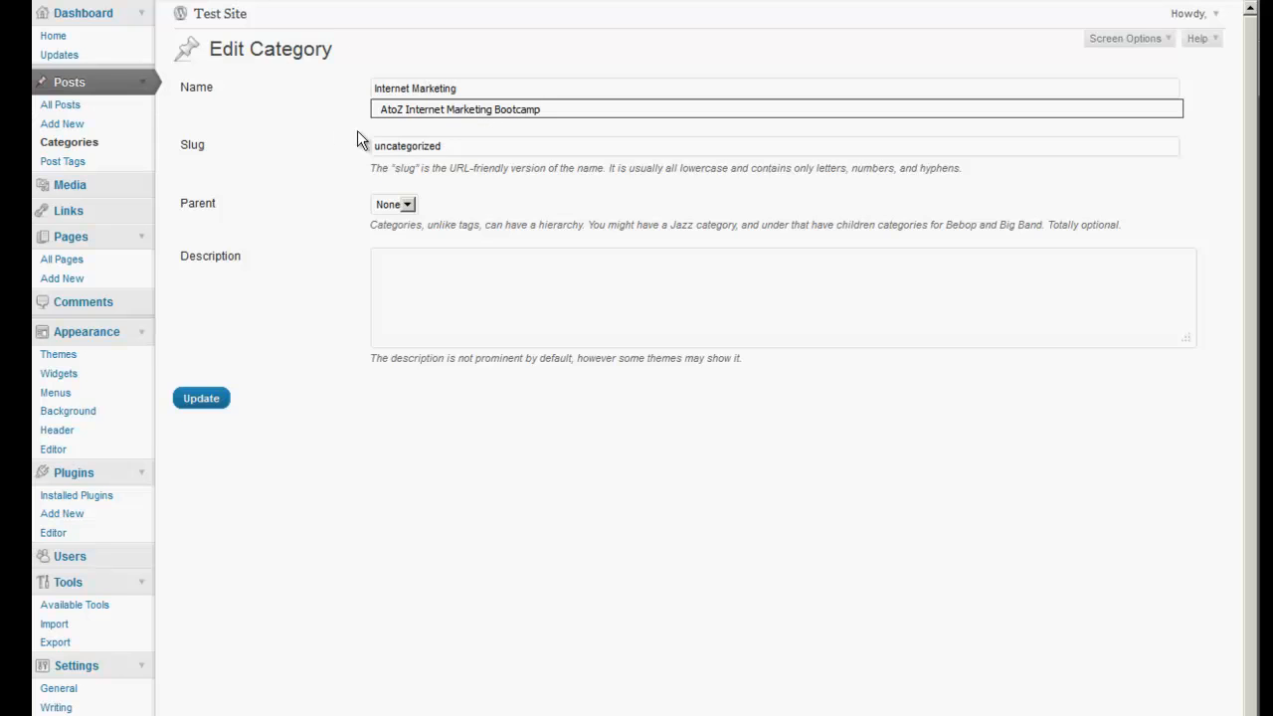
Copy 'Internet Marketing' into the slug field and update the category.
left_click_drag(461, 89, 352, 87)
right_click(401, 87)
left_click(421, 136)
left_click_drag(443, 148, 328, 148)
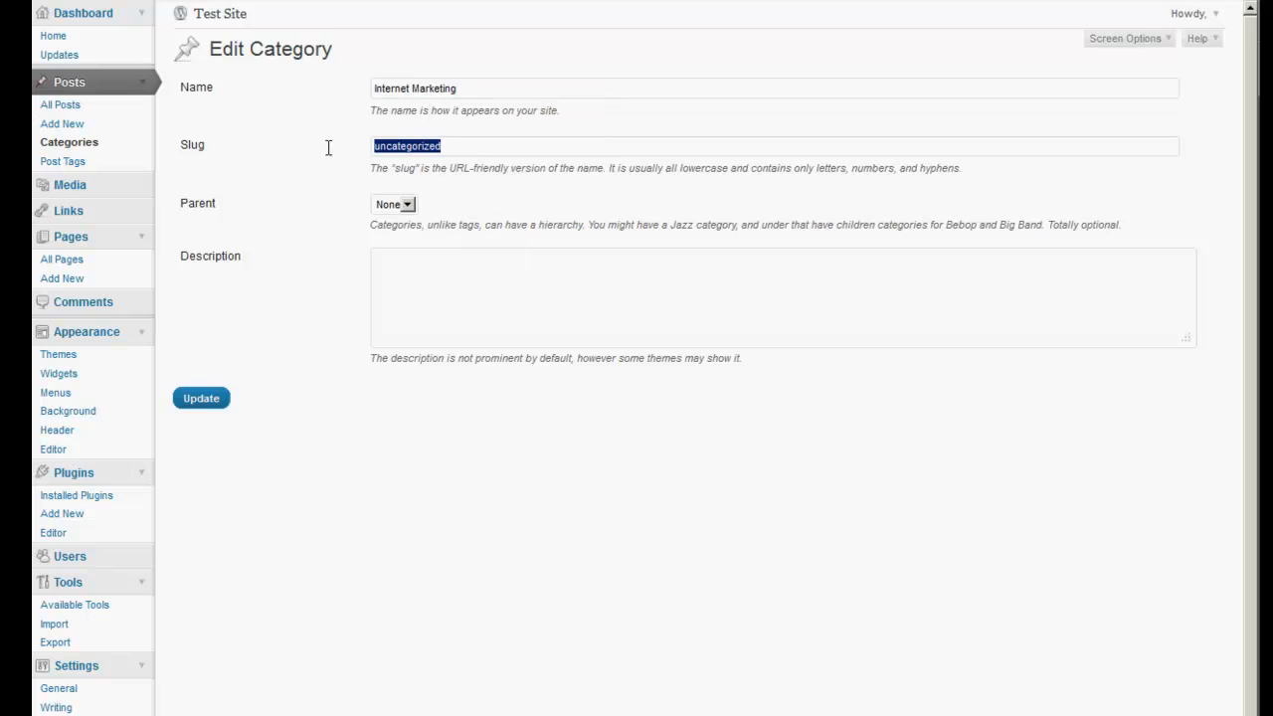
right_click(385, 147)
left_click(423, 213)
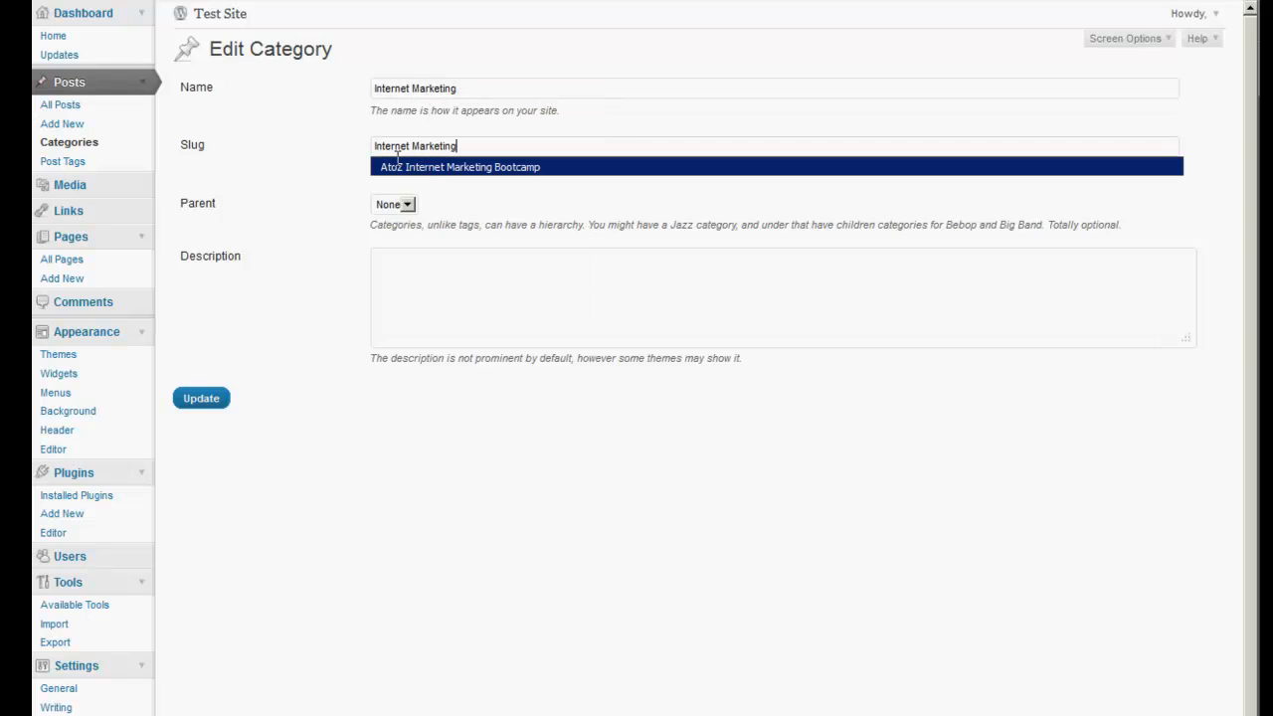
left_click(207, 402)
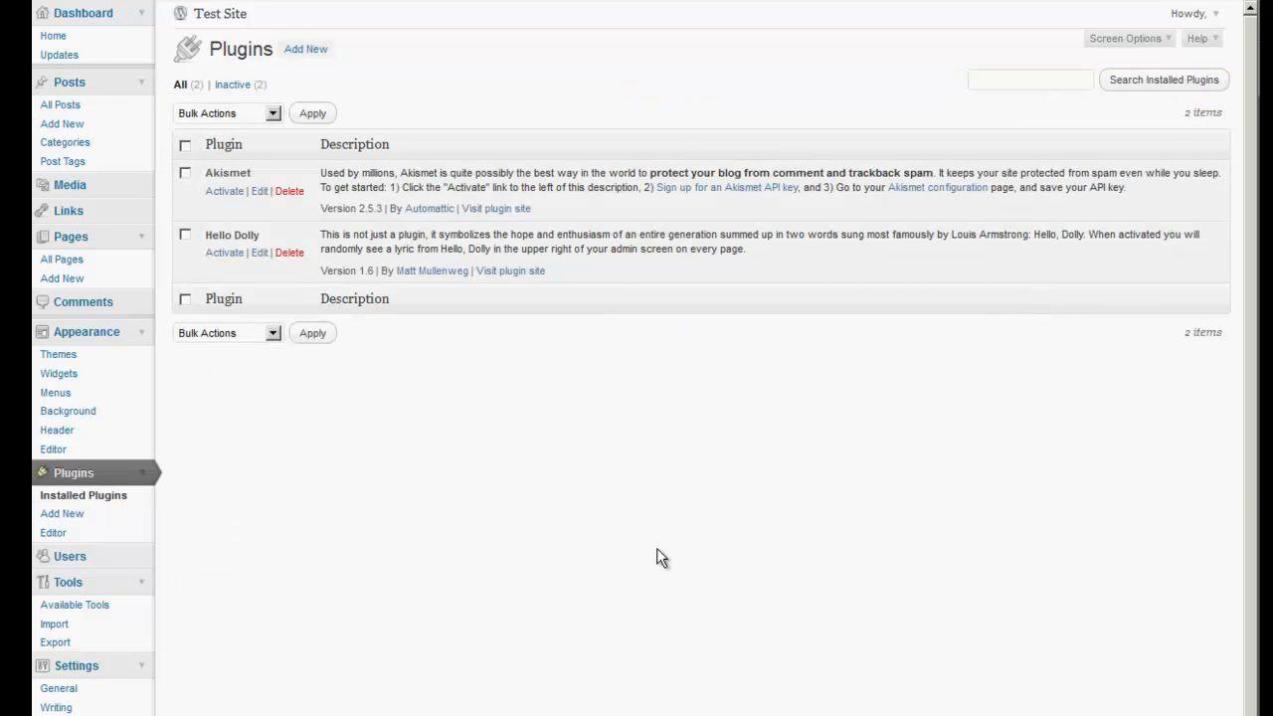
left_click(301, 51)
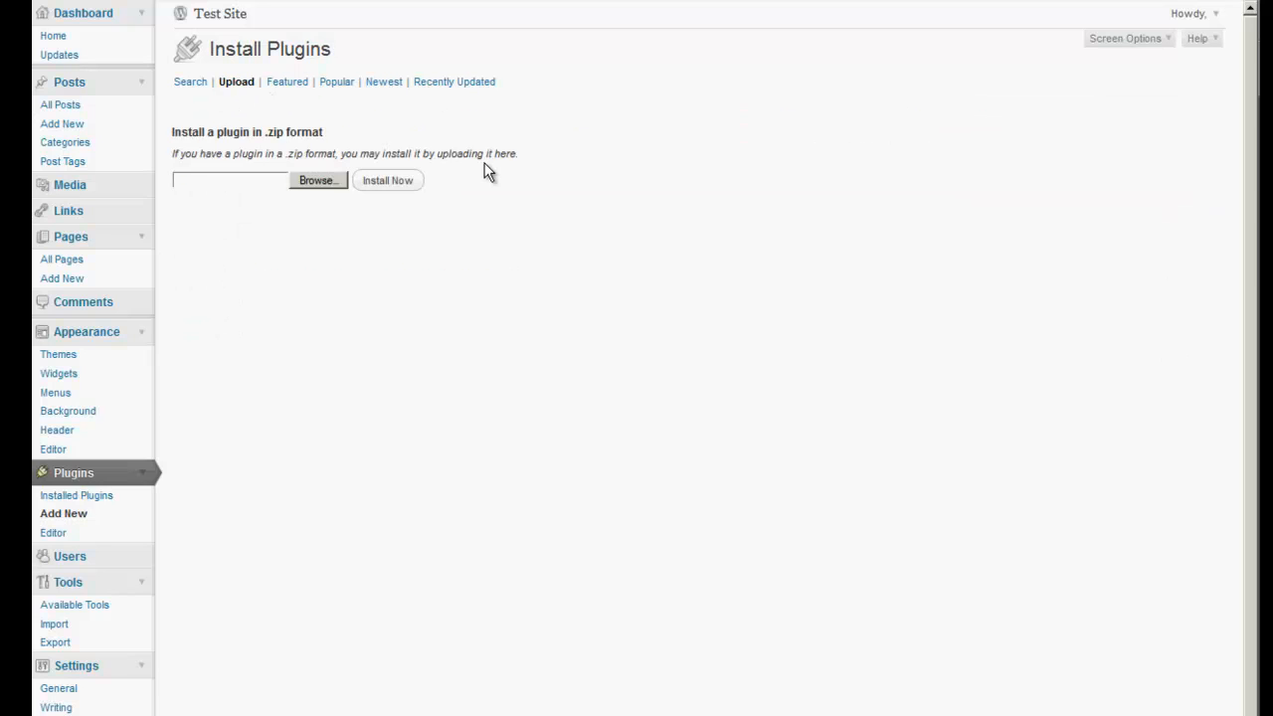
Upload fastseo.zip as a new plugin, then install and activate Fast SEO 1.8.
left_click(314, 182)
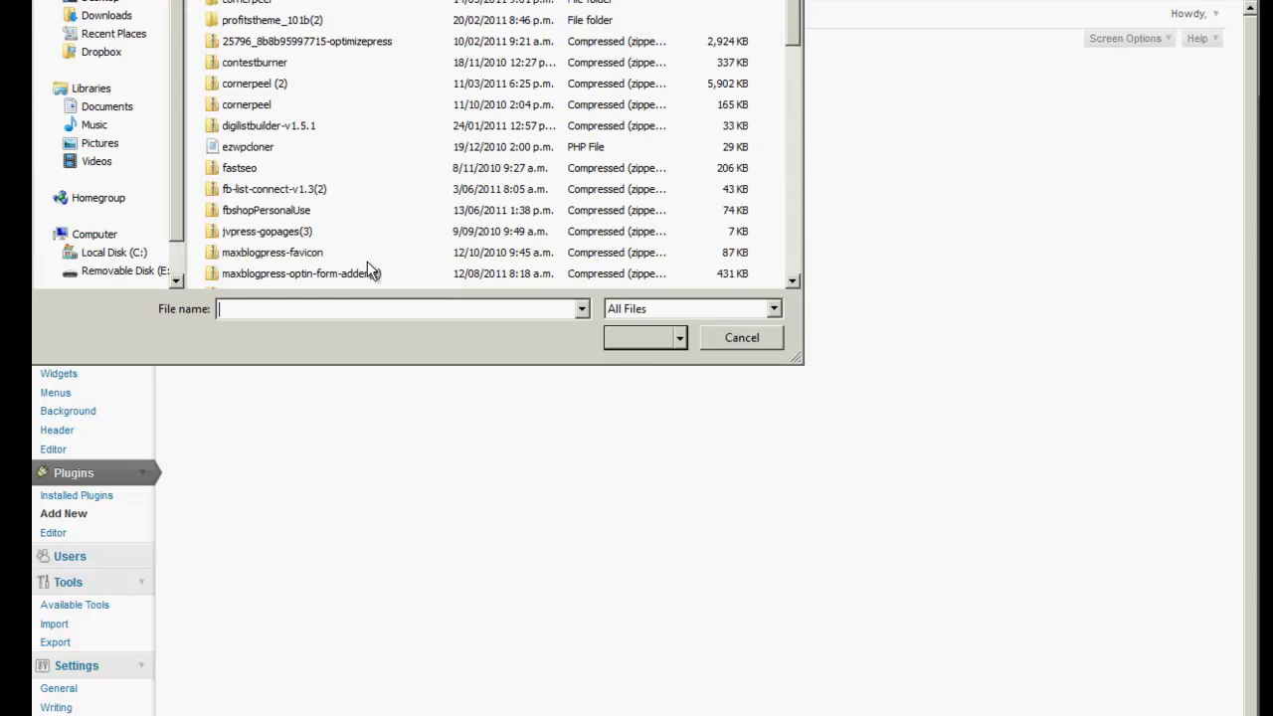
left_click(278, 213)
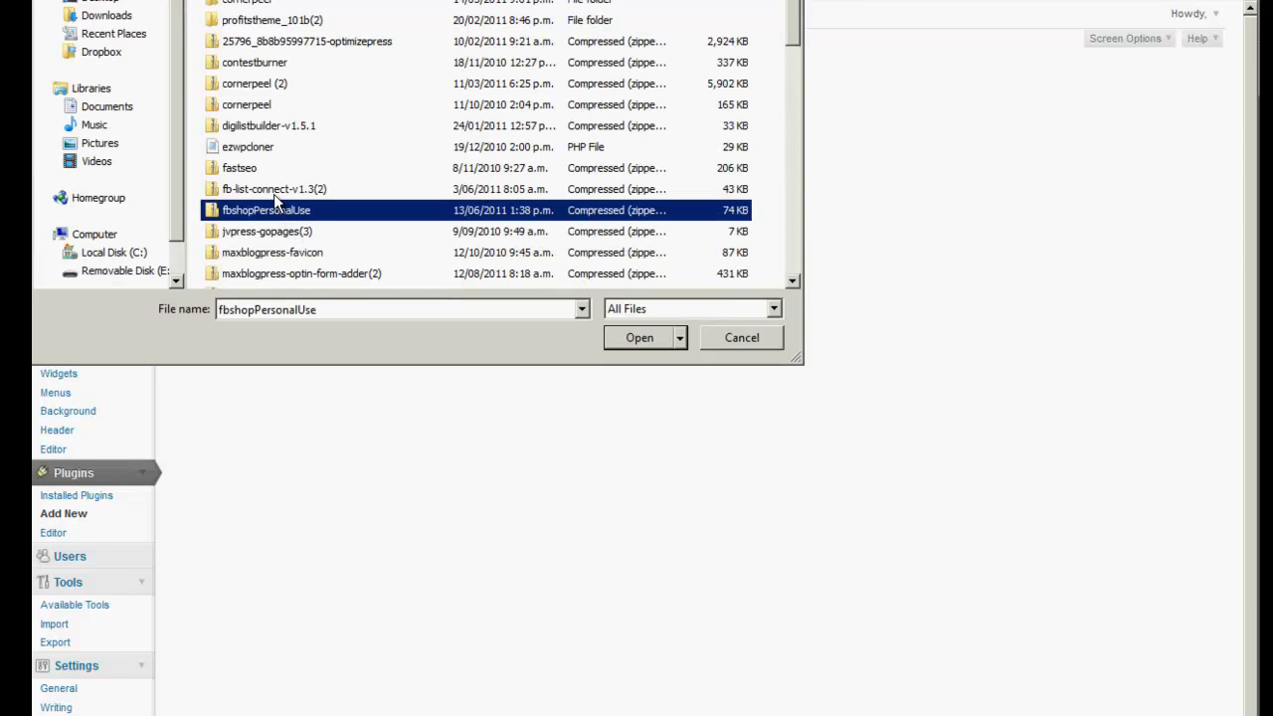
double_click(254, 178)
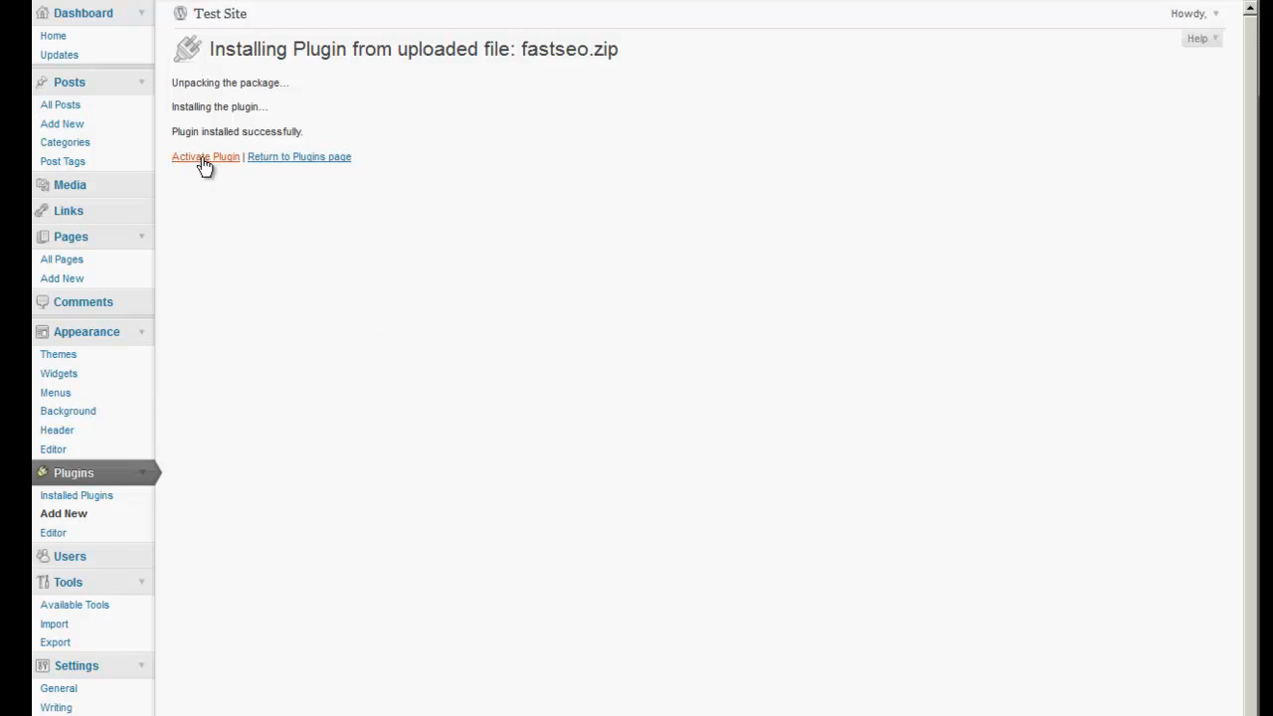
left_click(203, 158)
left_click(207, 159)
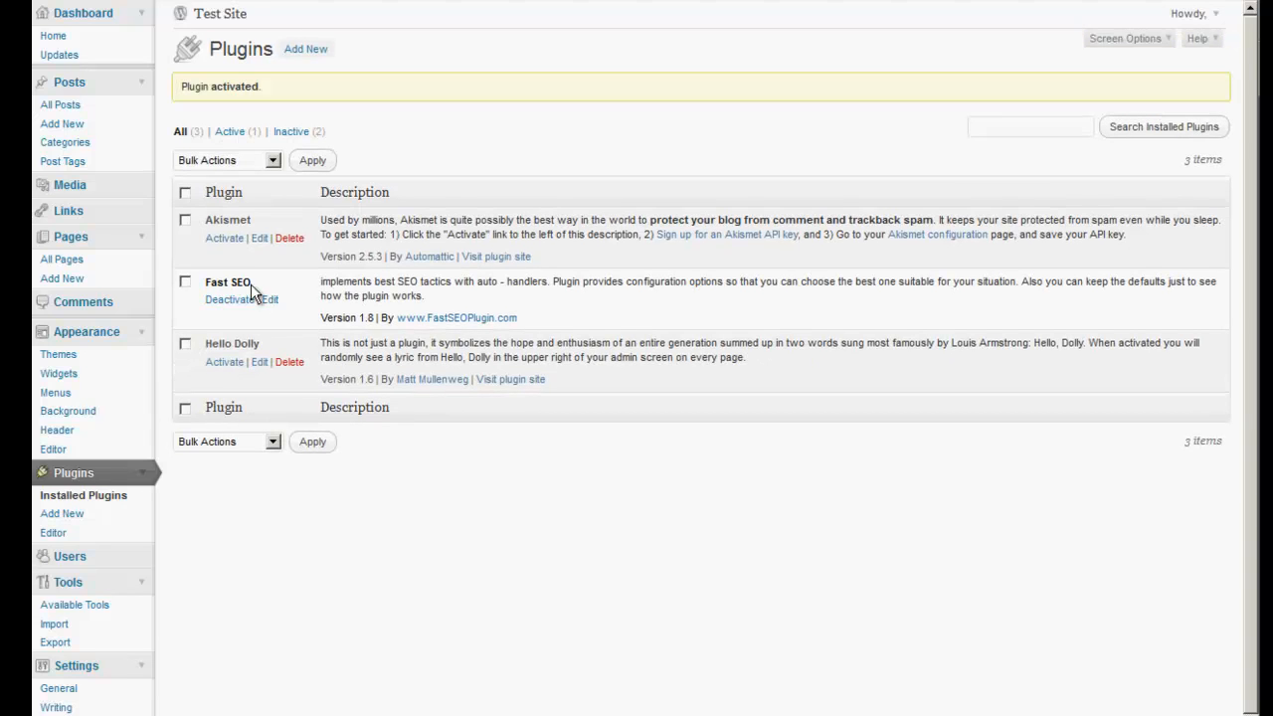
scroll(529, 481, "down", 1)
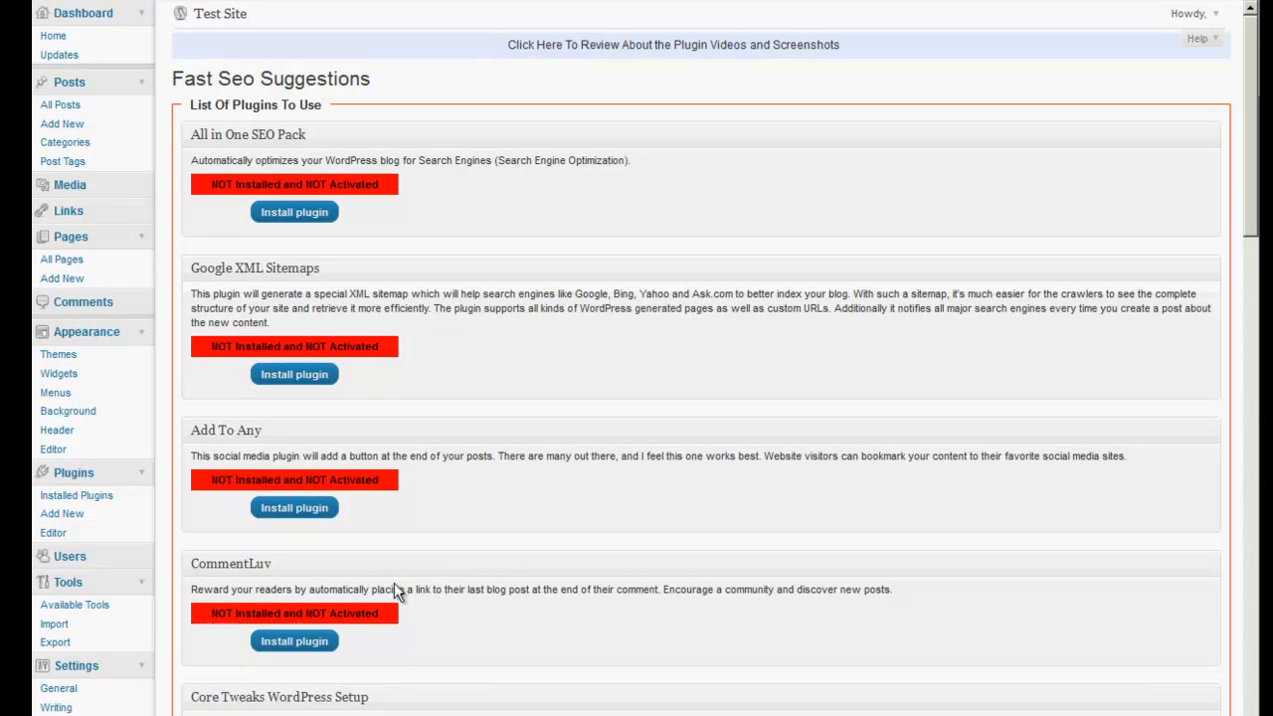
Install All in One SEO Pack, Google XML Sitemaps, Add To Any and CommentLuv from the suggestions.
scroll(647, 497, "down", 1)
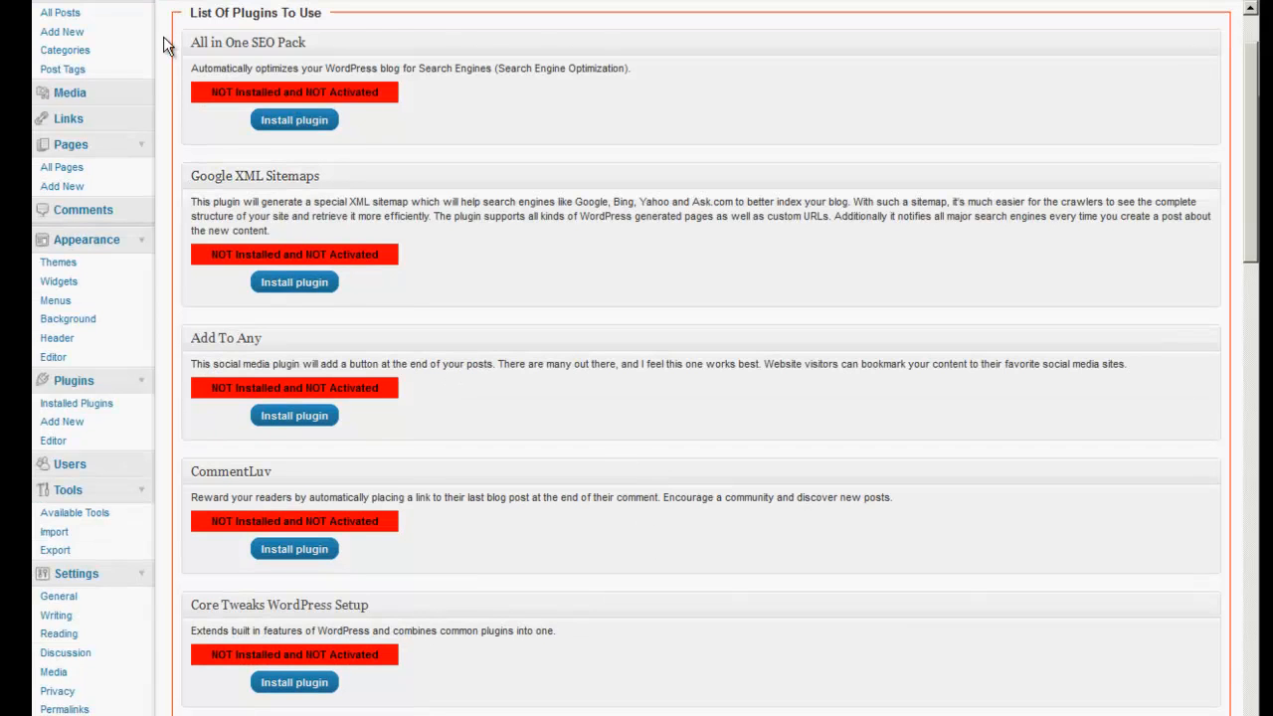
left_click(296, 121)
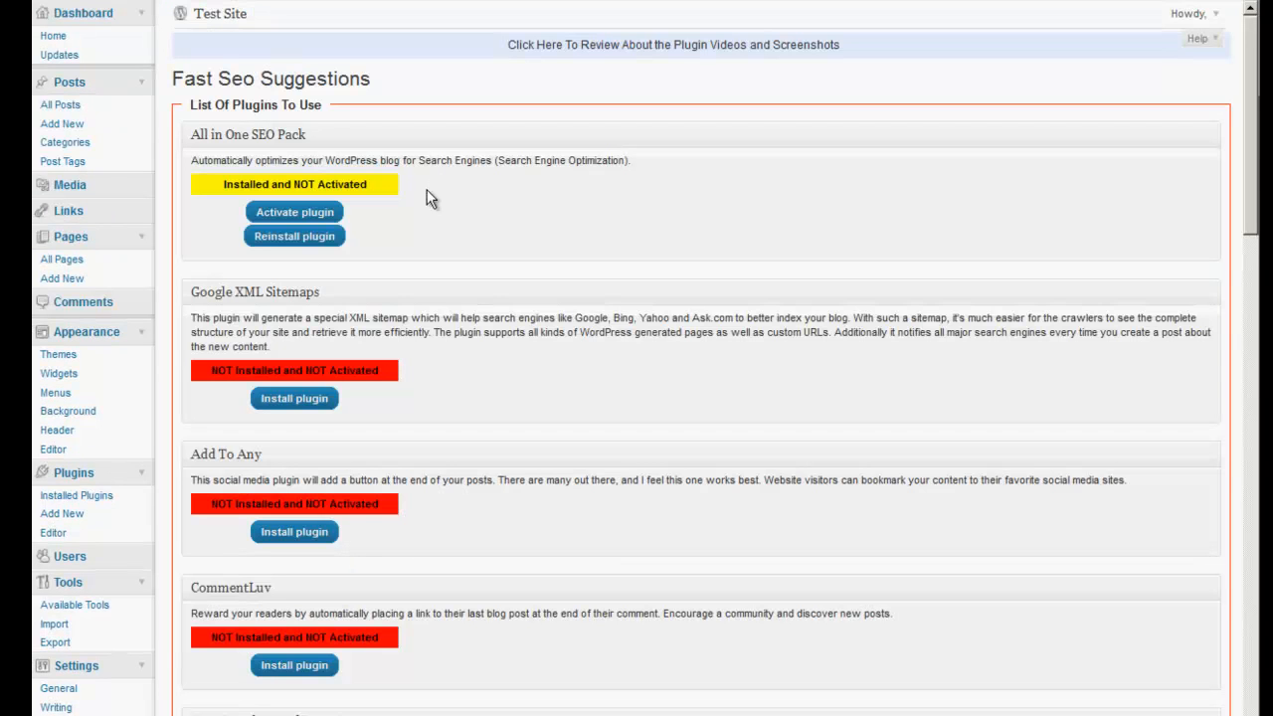
left_click(285, 400)
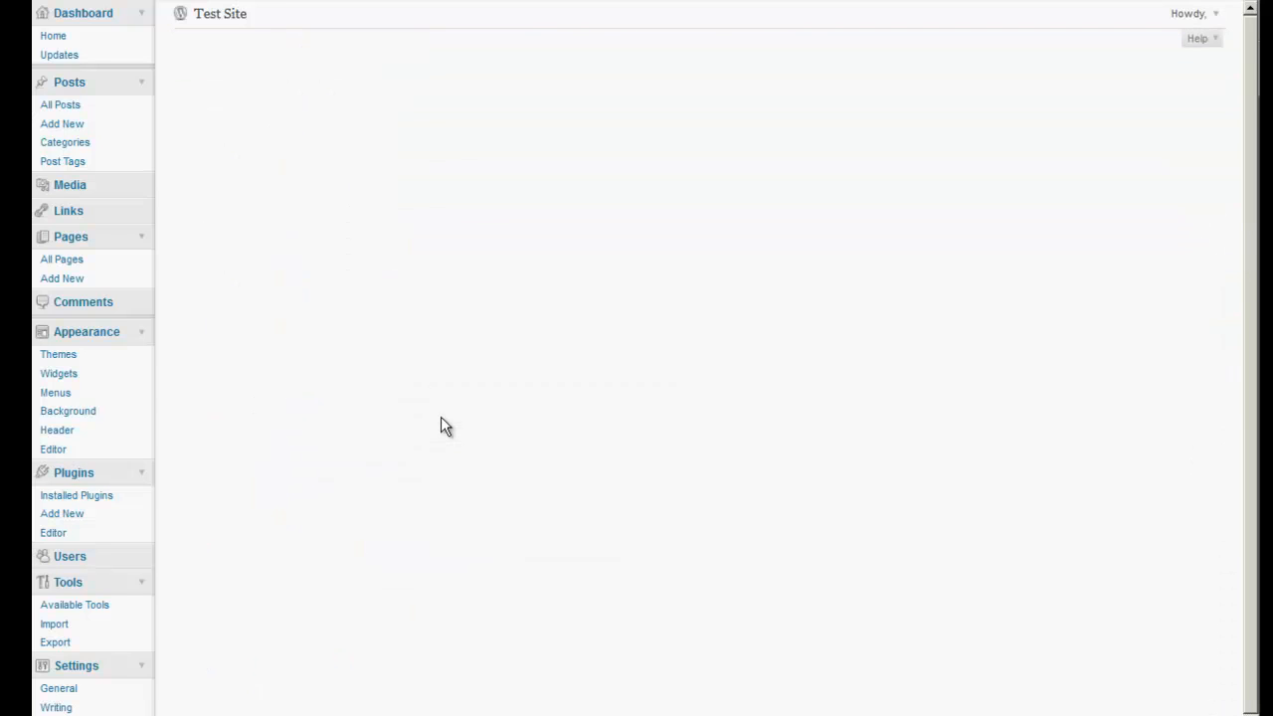
left_click(301, 561)
left_click(294, 712)
Install the Exclude Pages plugin further down the suggestions list.
scroll(486, 554, "down", 4)
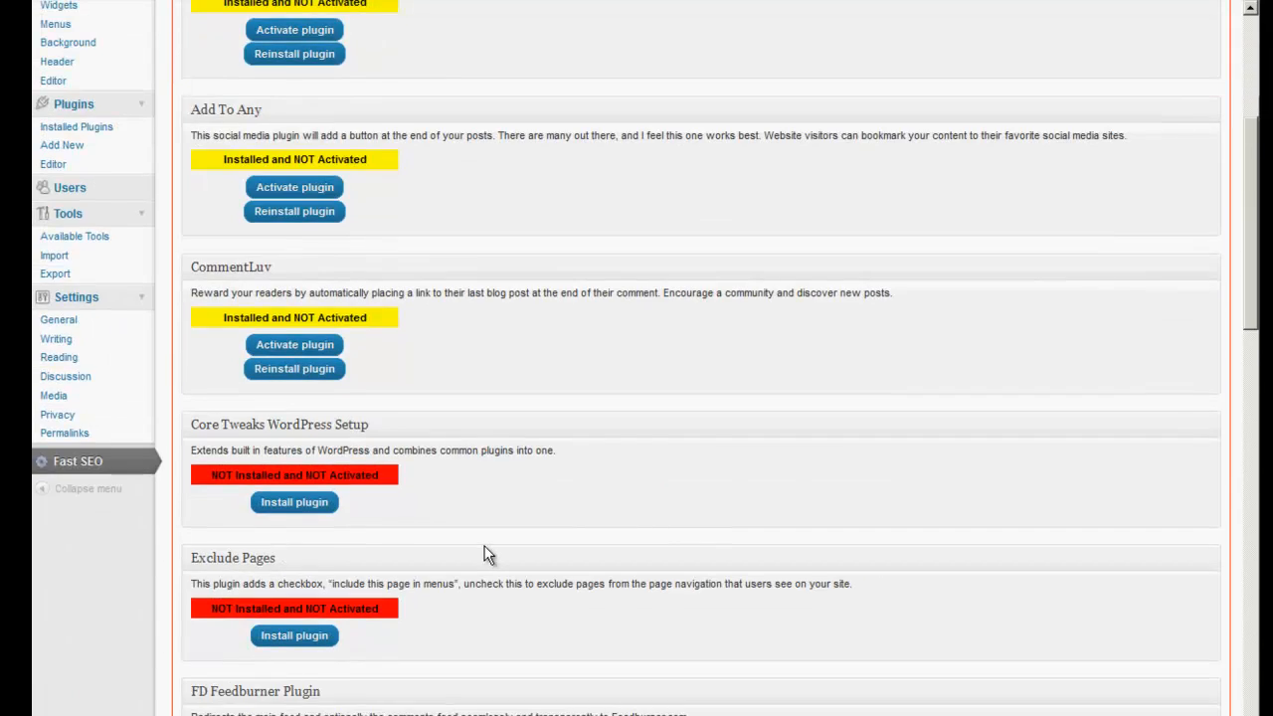
scroll(488, 554, "down", 3)
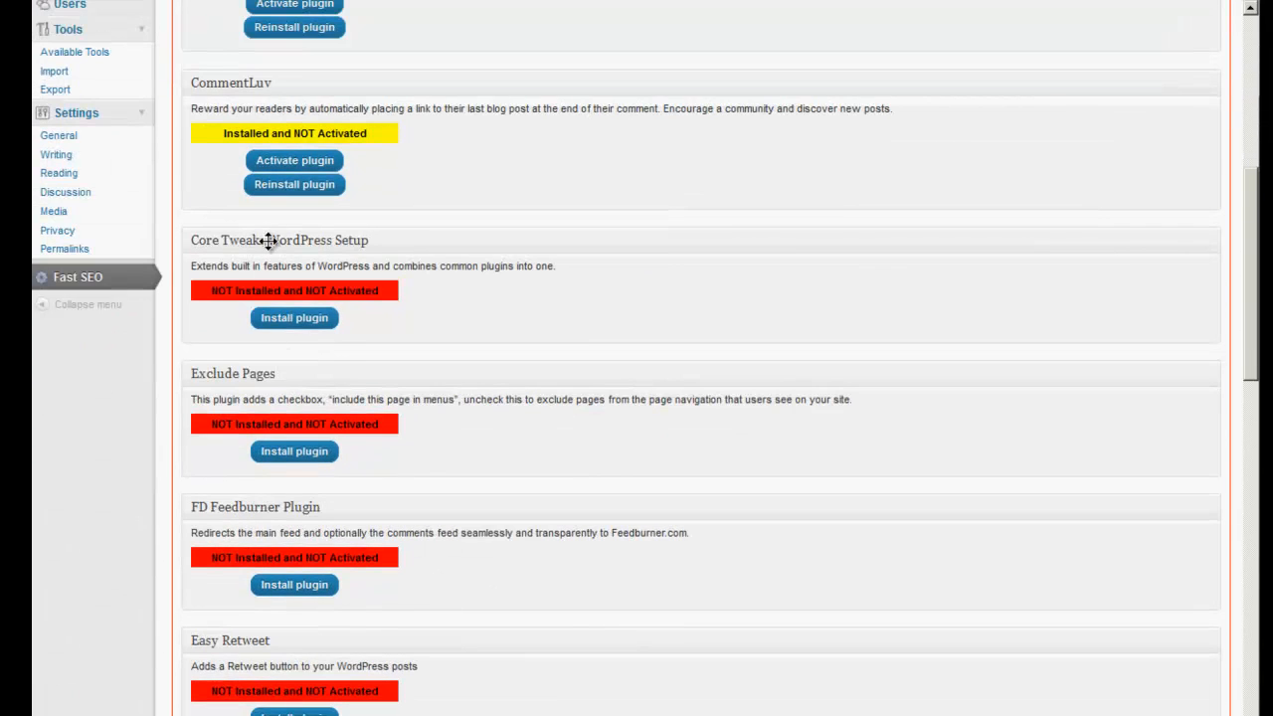
left_click(294, 453)
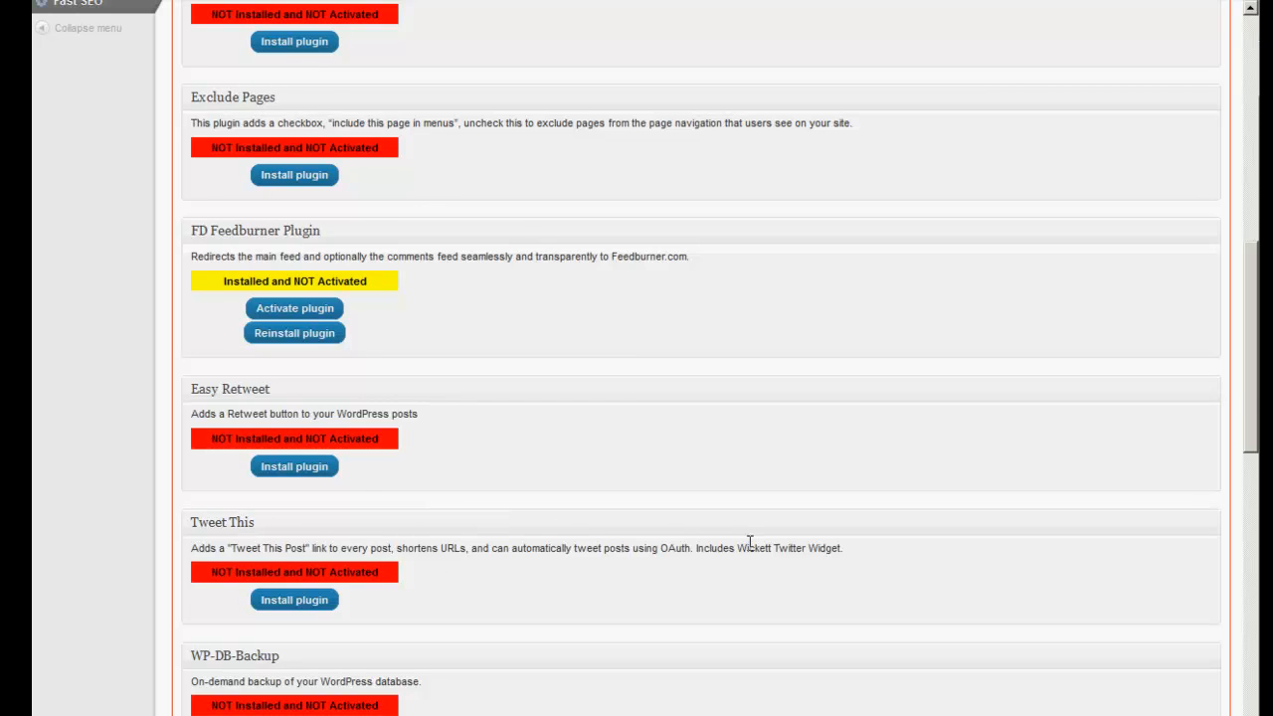
scroll(765, 543, "down", 3)
scroll(765, 542, "down", 2)
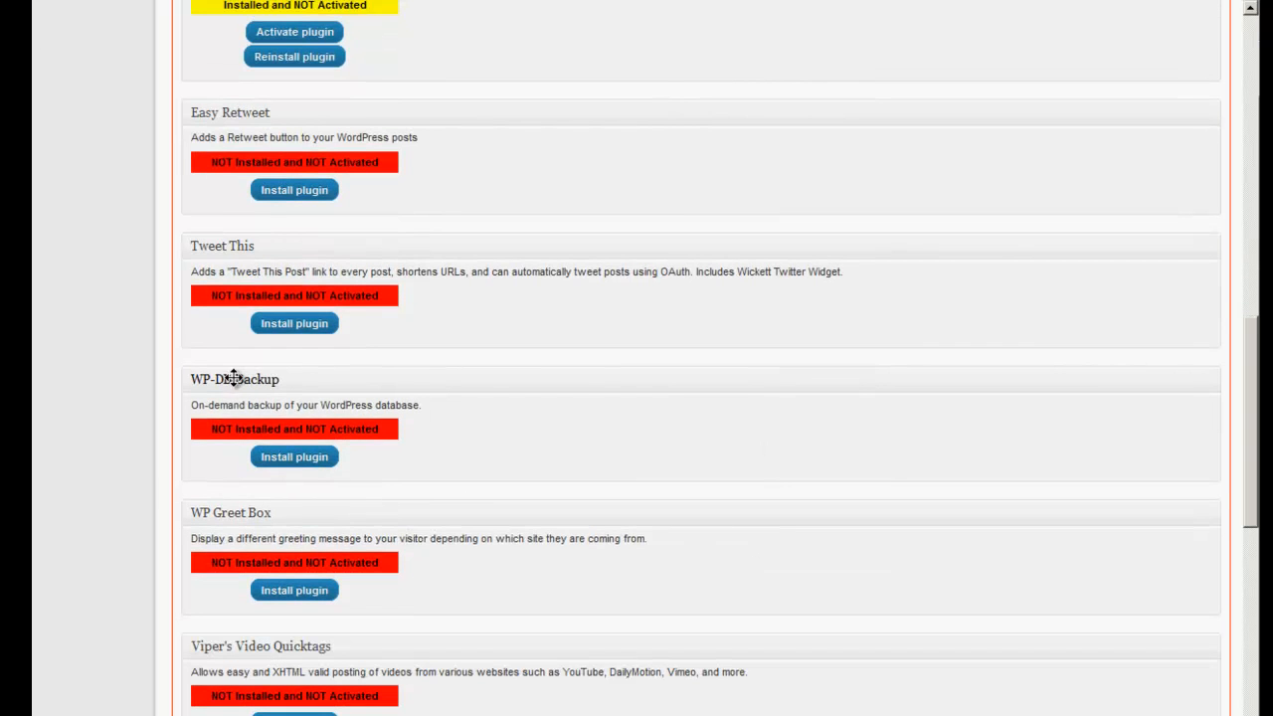
scroll(447, 372, "up", 3)
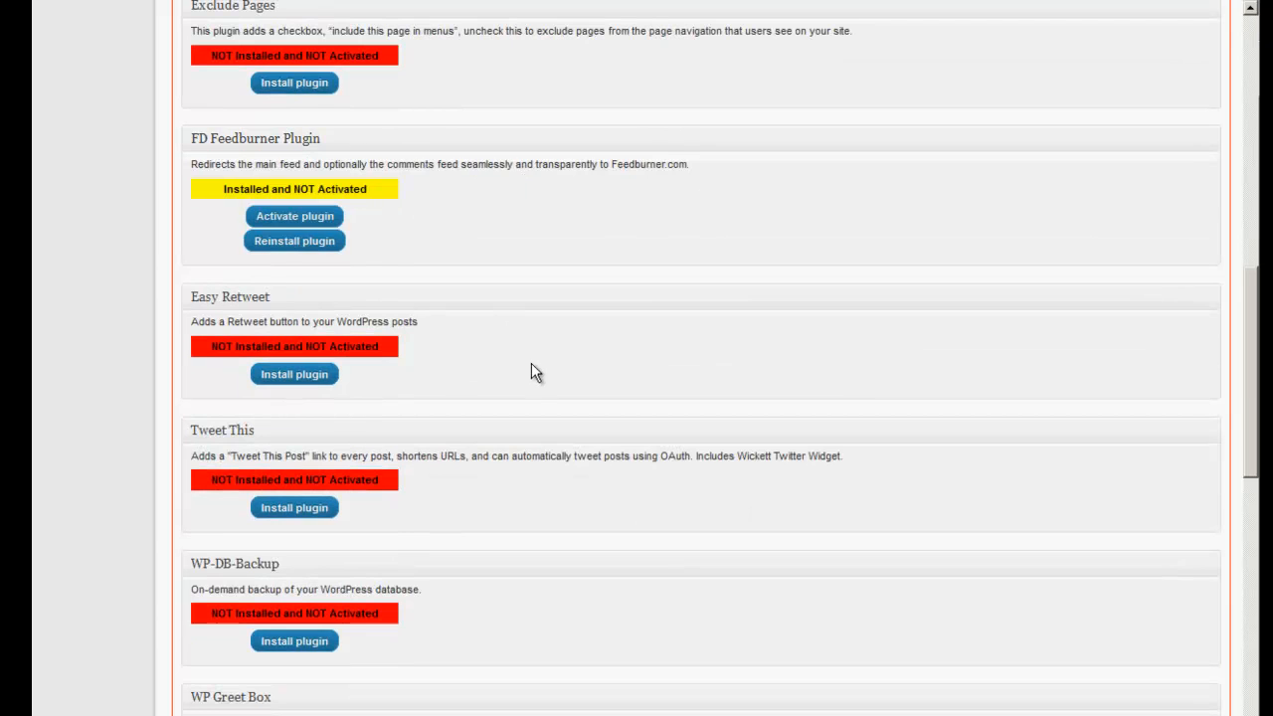
scroll(528, 369, "down", 3)
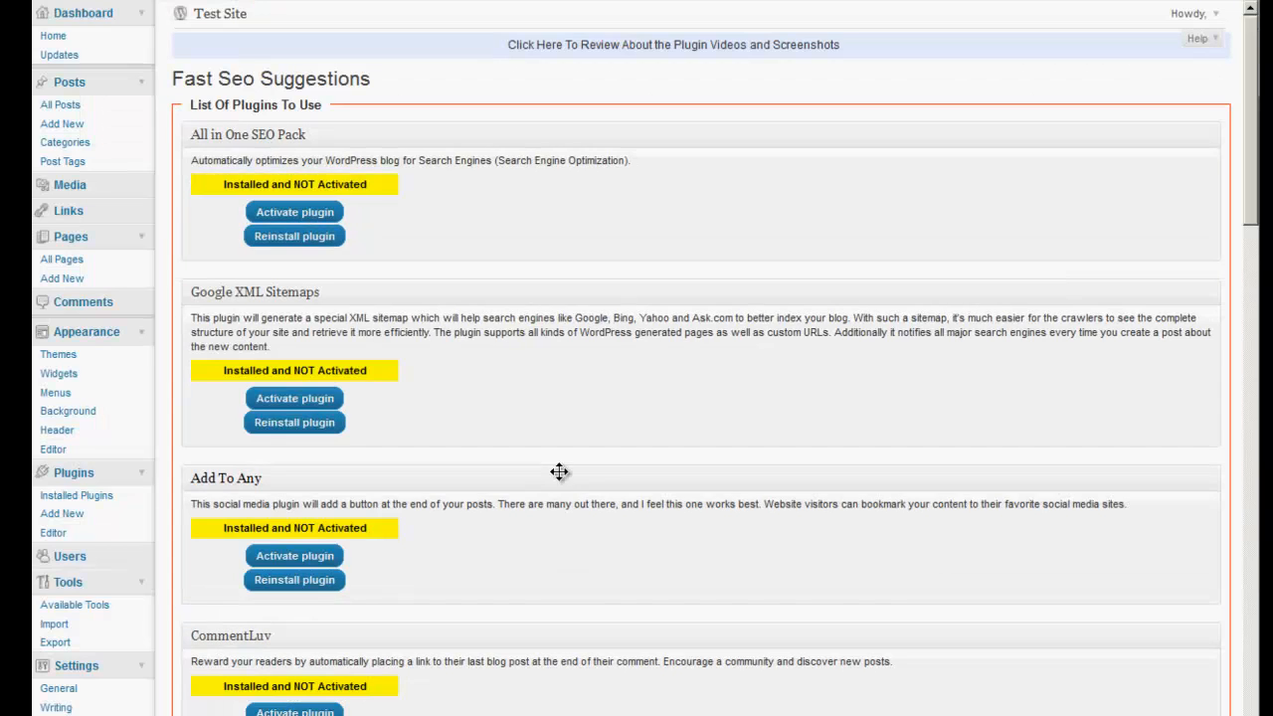
scroll(599, 492, "down", 9)
Install the WP Greet Box and Viper's Video Quicktags suggested plugins.
scroll(599, 492, "down", 7)
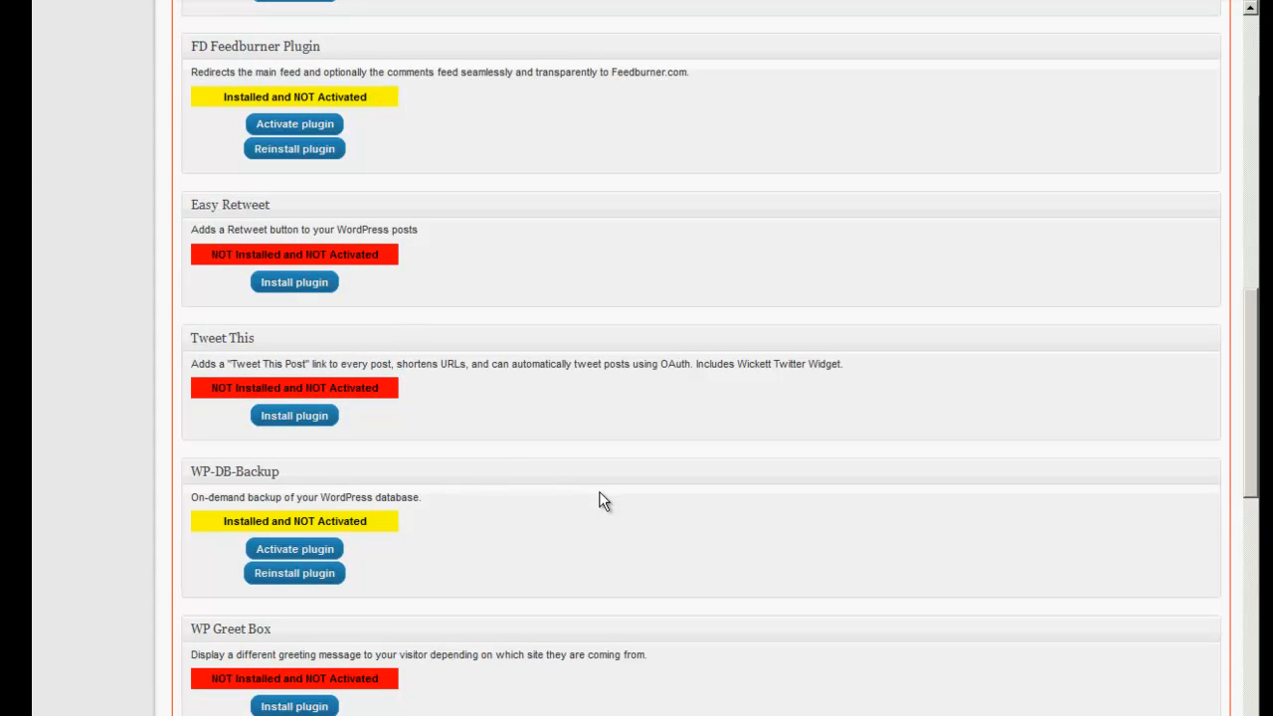
scroll(599, 501, "down", 6)
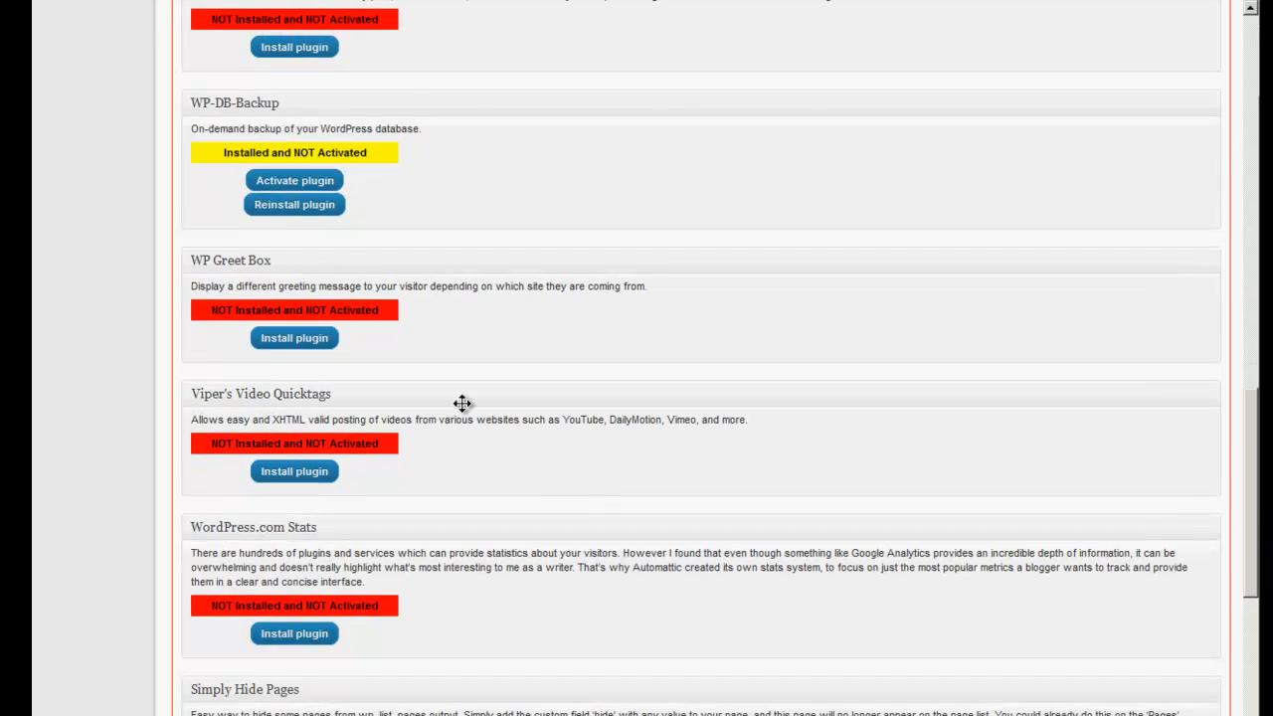
left_click(297, 341)
scroll(529, 475, "down", 3)
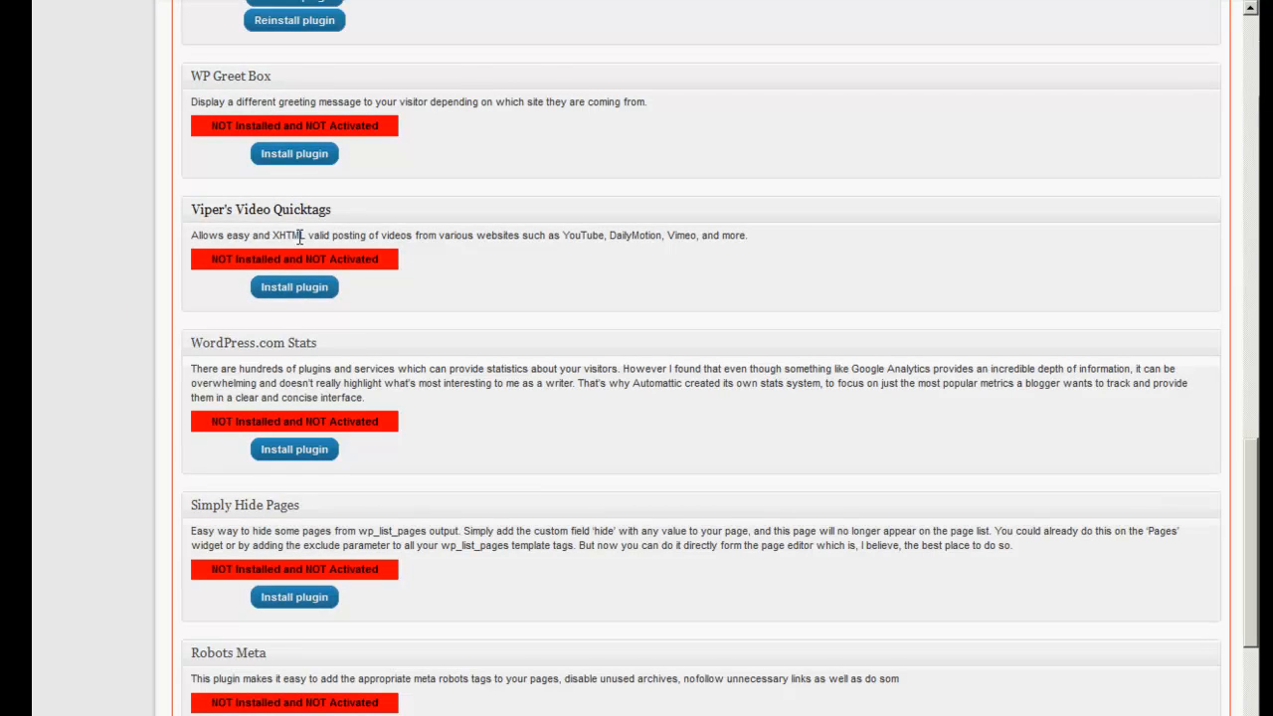
left_click(295, 289)
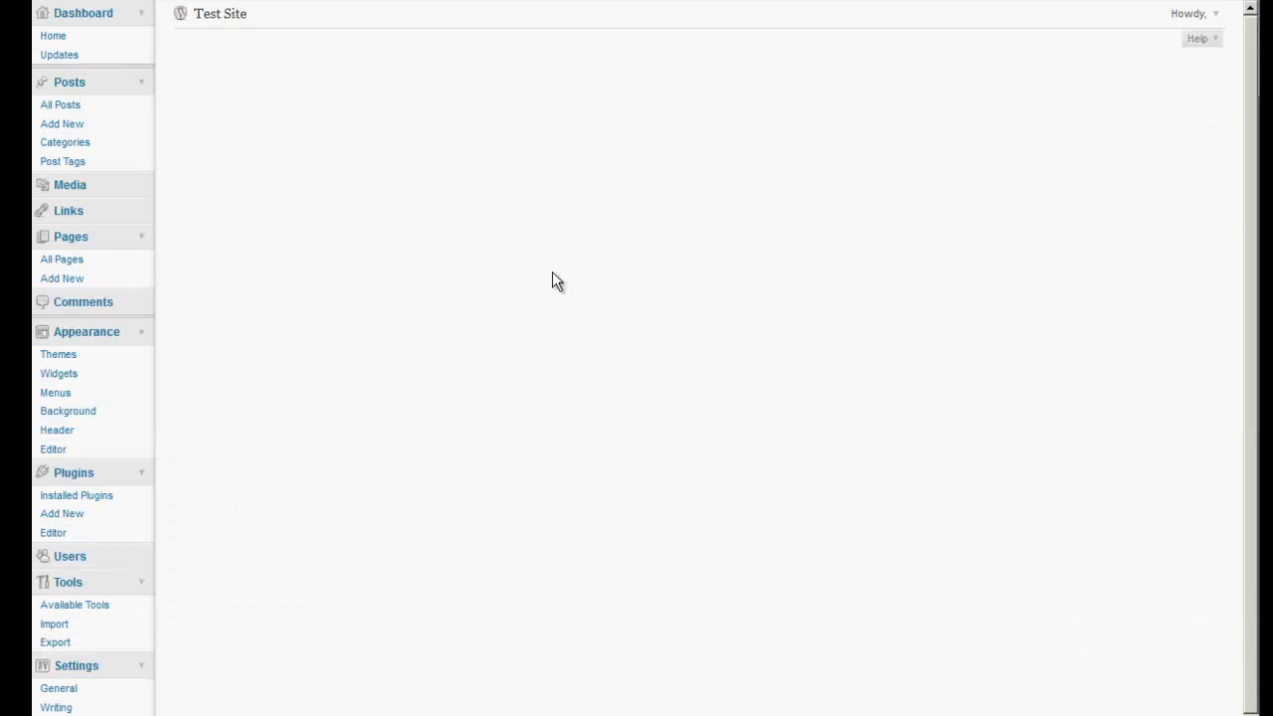
Find and install the Robots Meta plugin from the suggestions.
scroll(545, 427, "down", 10)
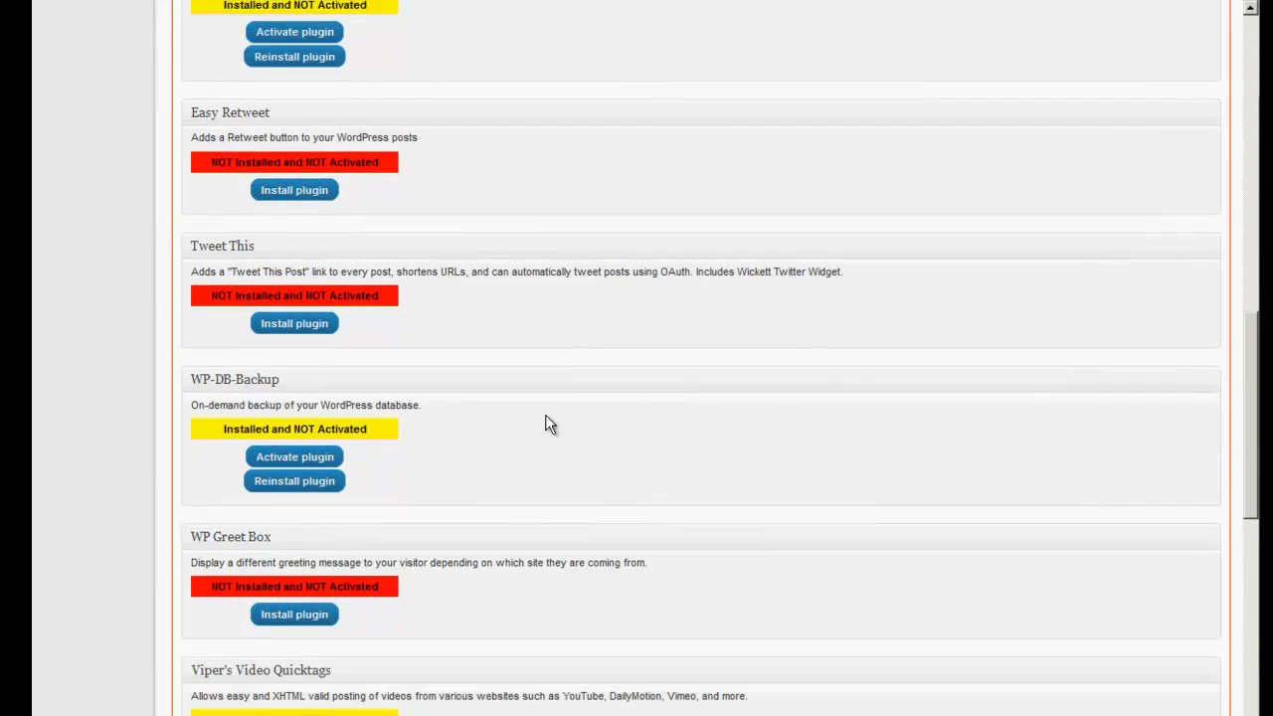
scroll(545, 425, "down", 3)
scroll(546, 416, "down", 3)
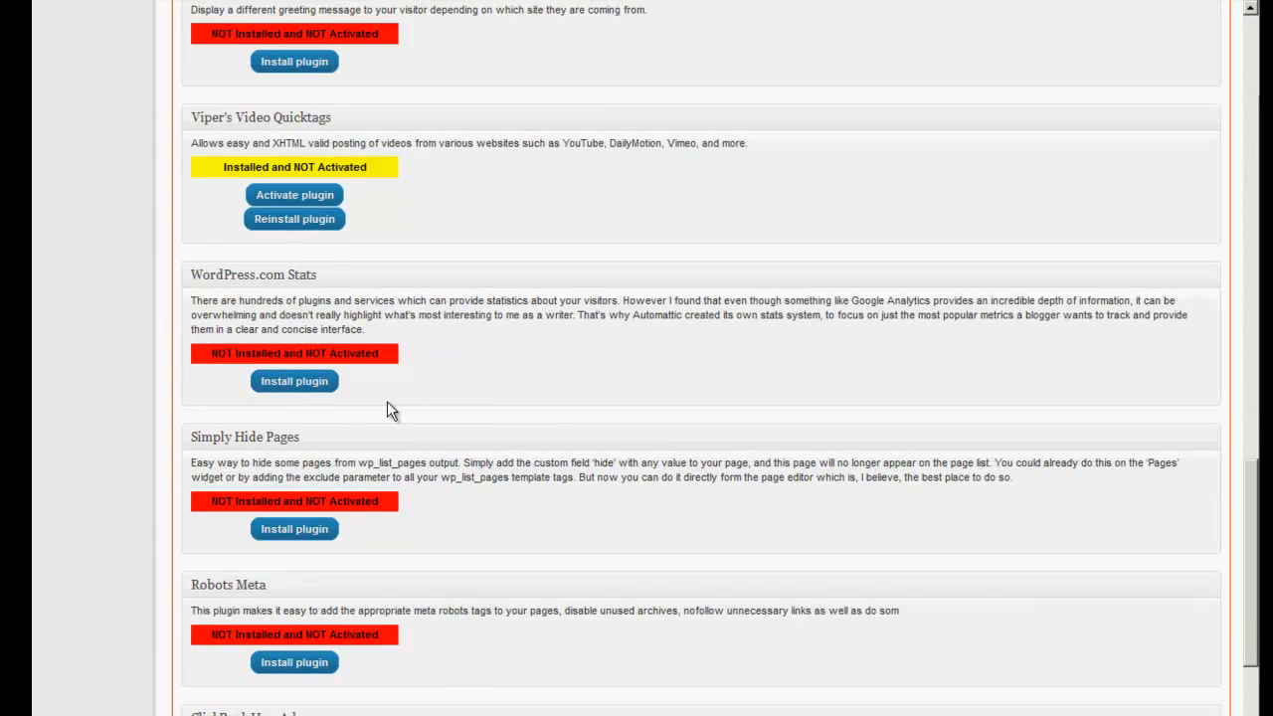
scroll(483, 430, "down", 6)
scroll(484, 427, "down", 13)
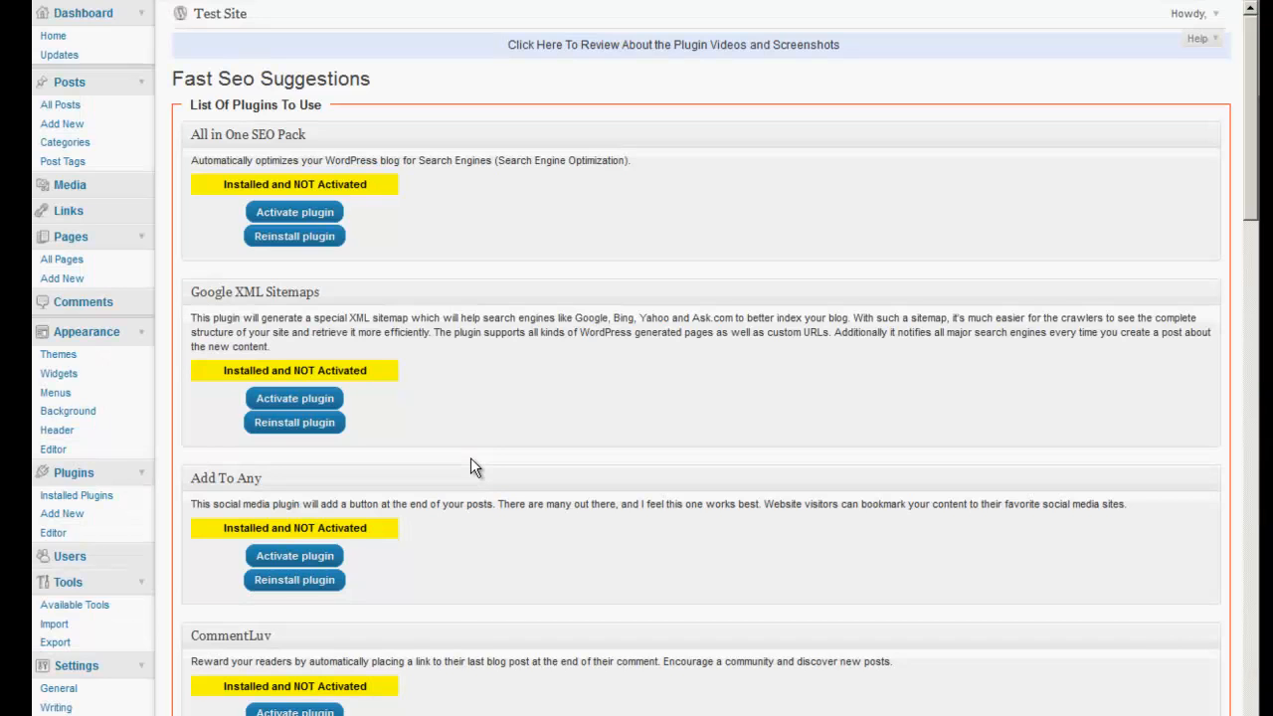
scroll(471, 458, "down", 13)
scroll(473, 463, "down", 10)
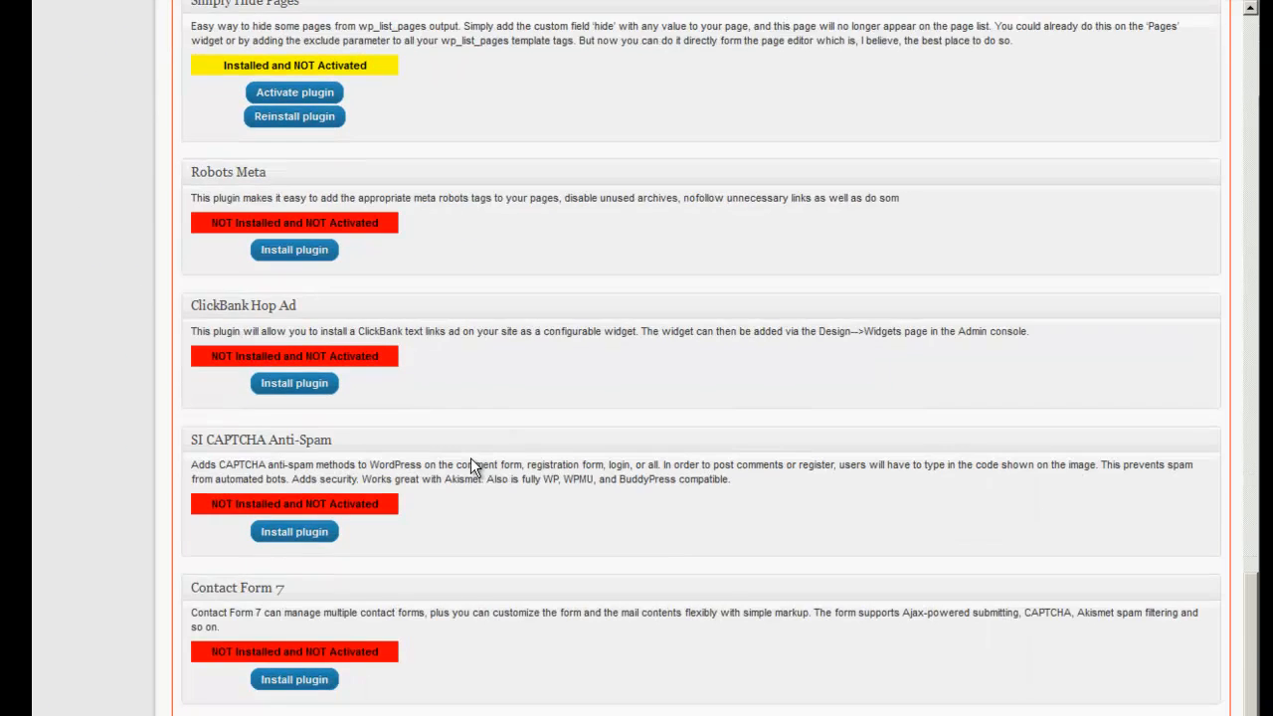
left_click(294, 251)
scroll(578, 451, "down", 15)
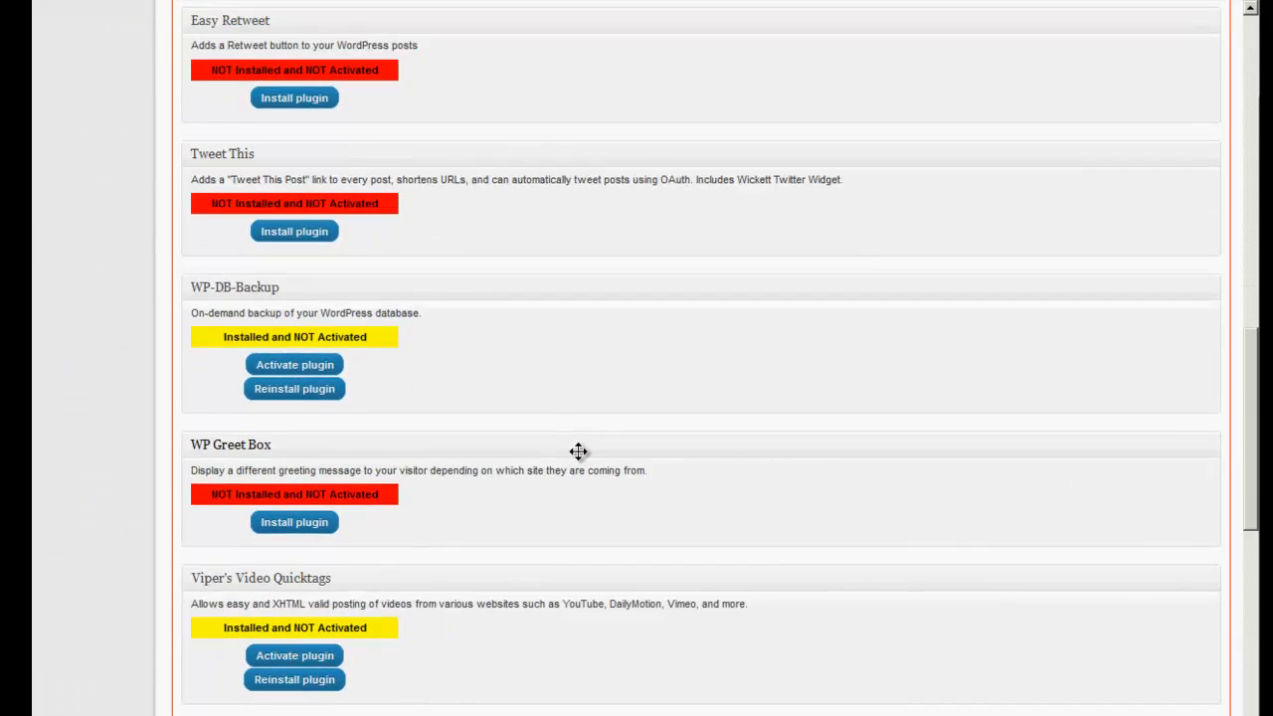
scroll(578, 452, "down", 5)
scroll(575, 449, "down", 4)
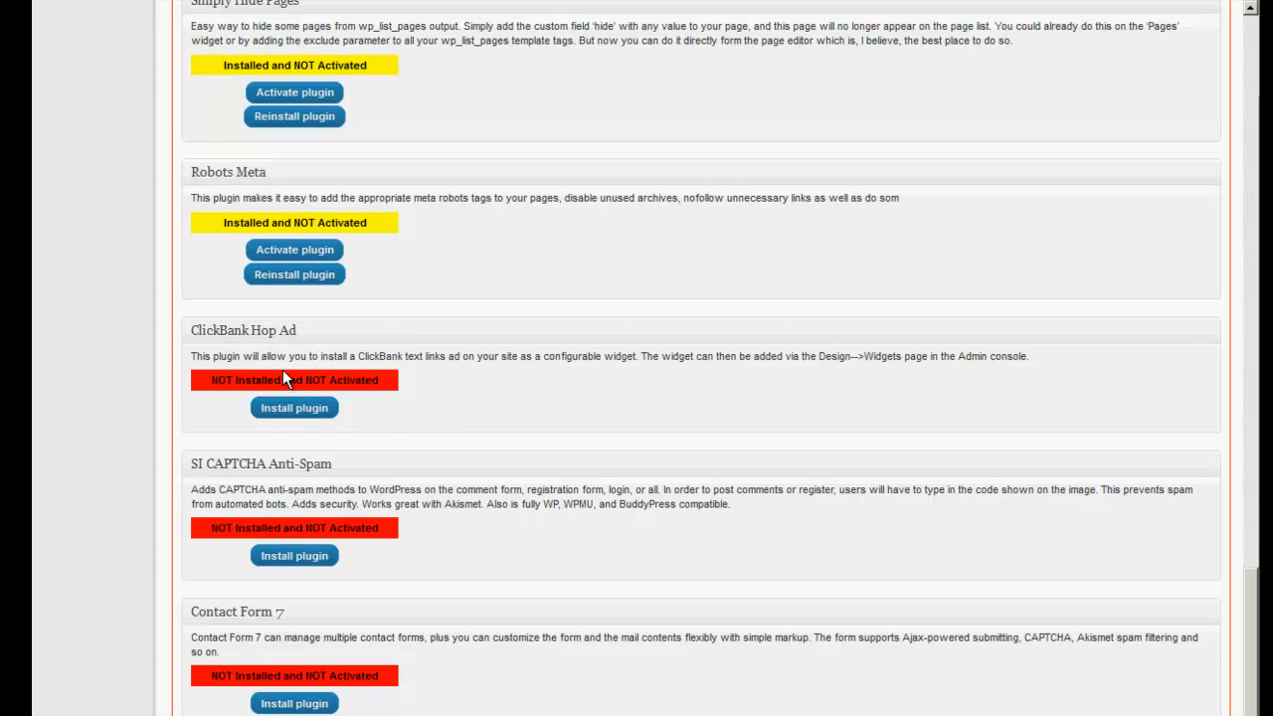
Install the SI CAPTCHA Anti-Spam and Contact Form 7 suggested plugins.
key("Home")
scroll(392, 414, "down", 12)
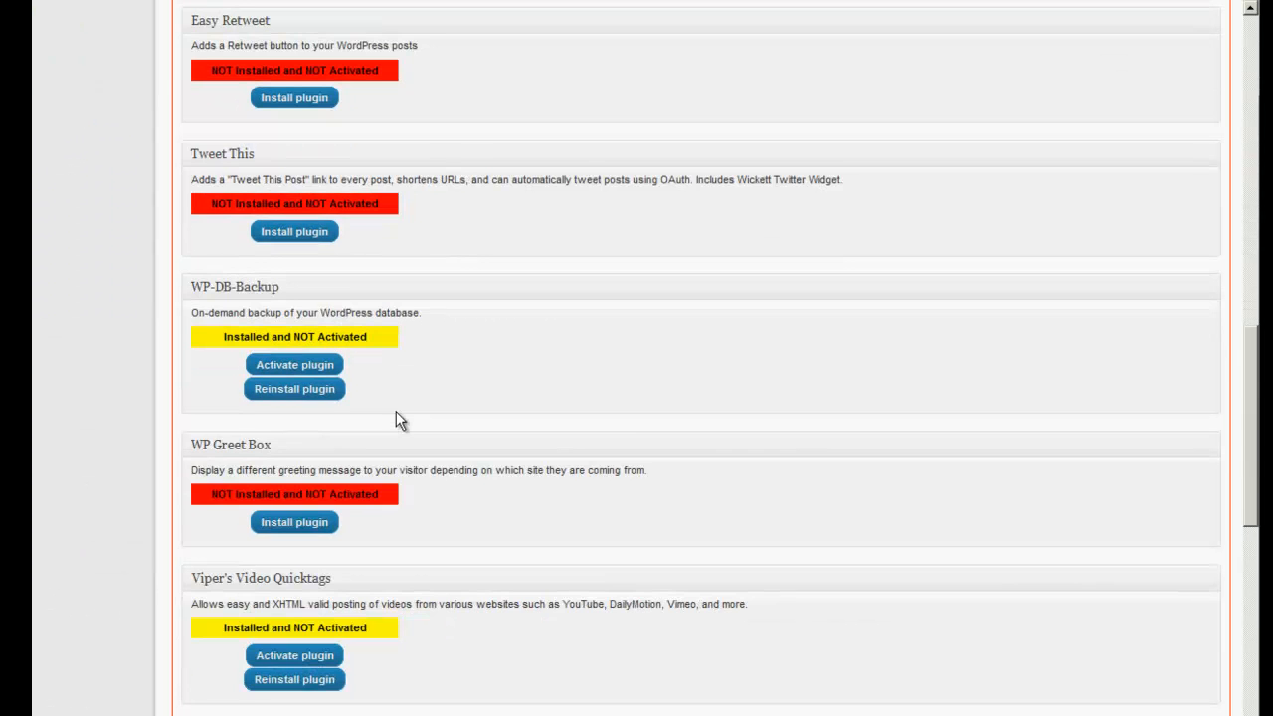
scroll(395, 410, "down", 10)
left_click(282, 525)
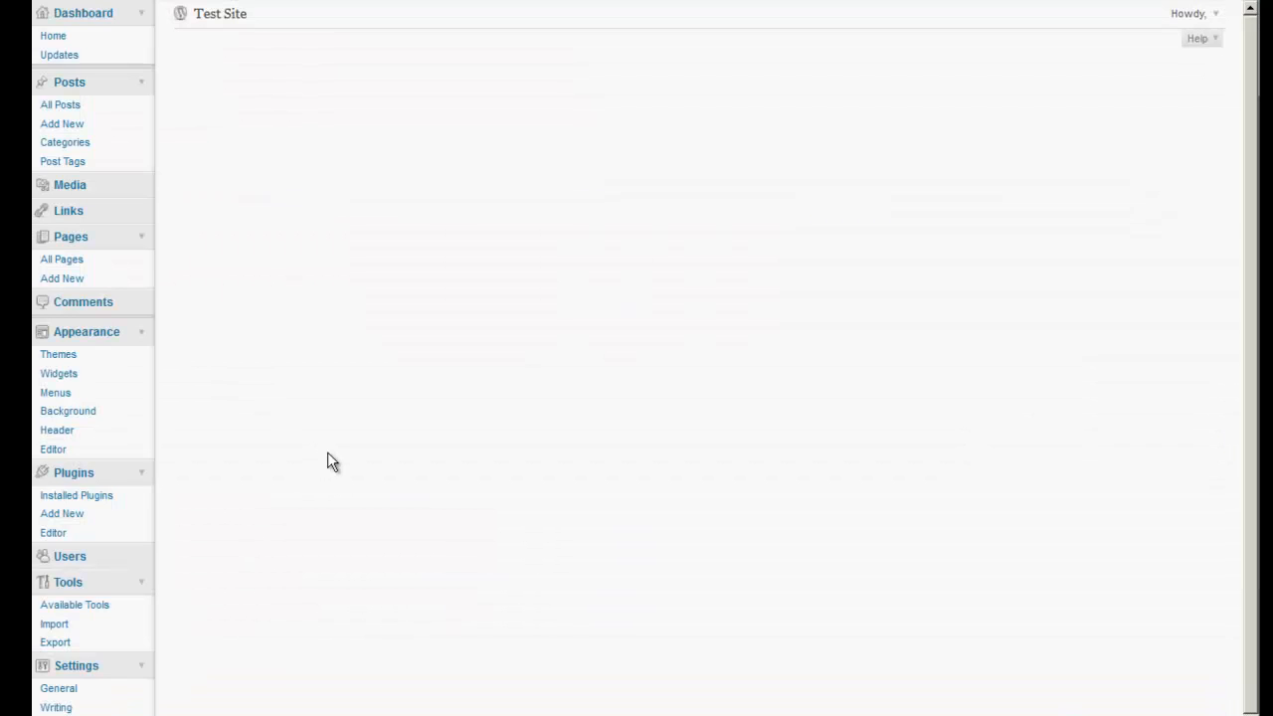
scroll(327, 452, "down", 10)
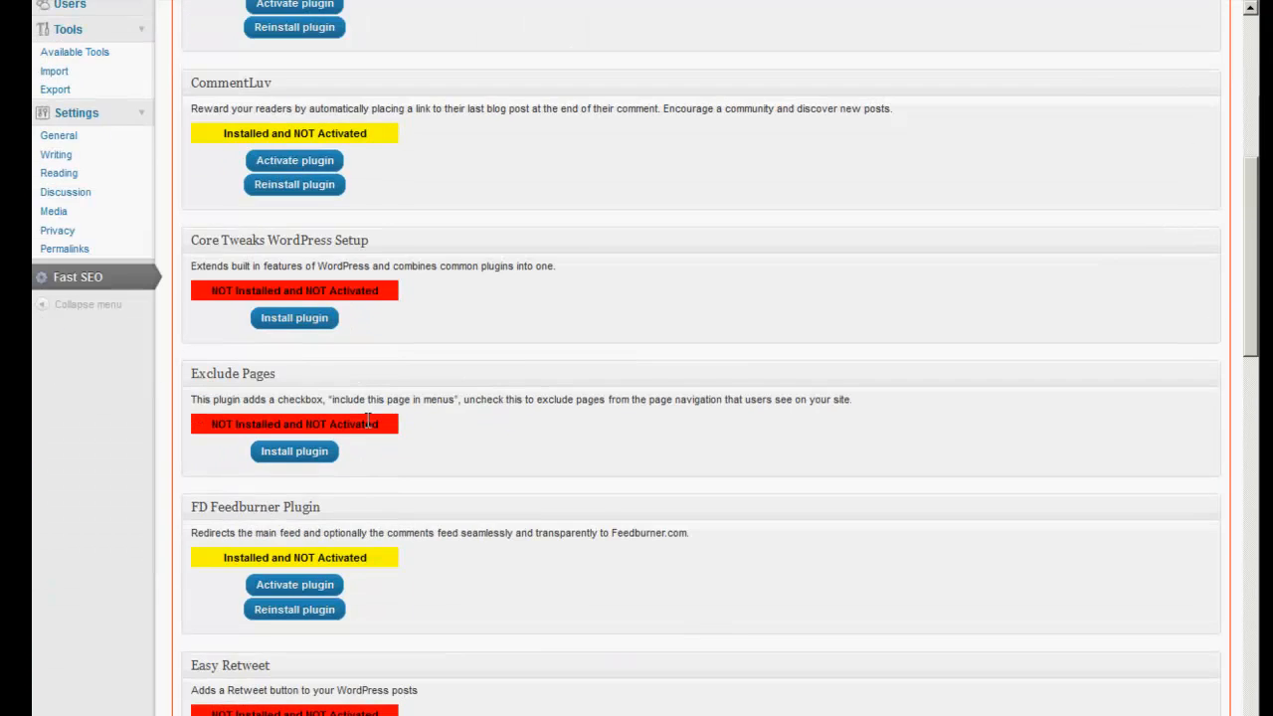
scroll(365, 438, "down", 12)
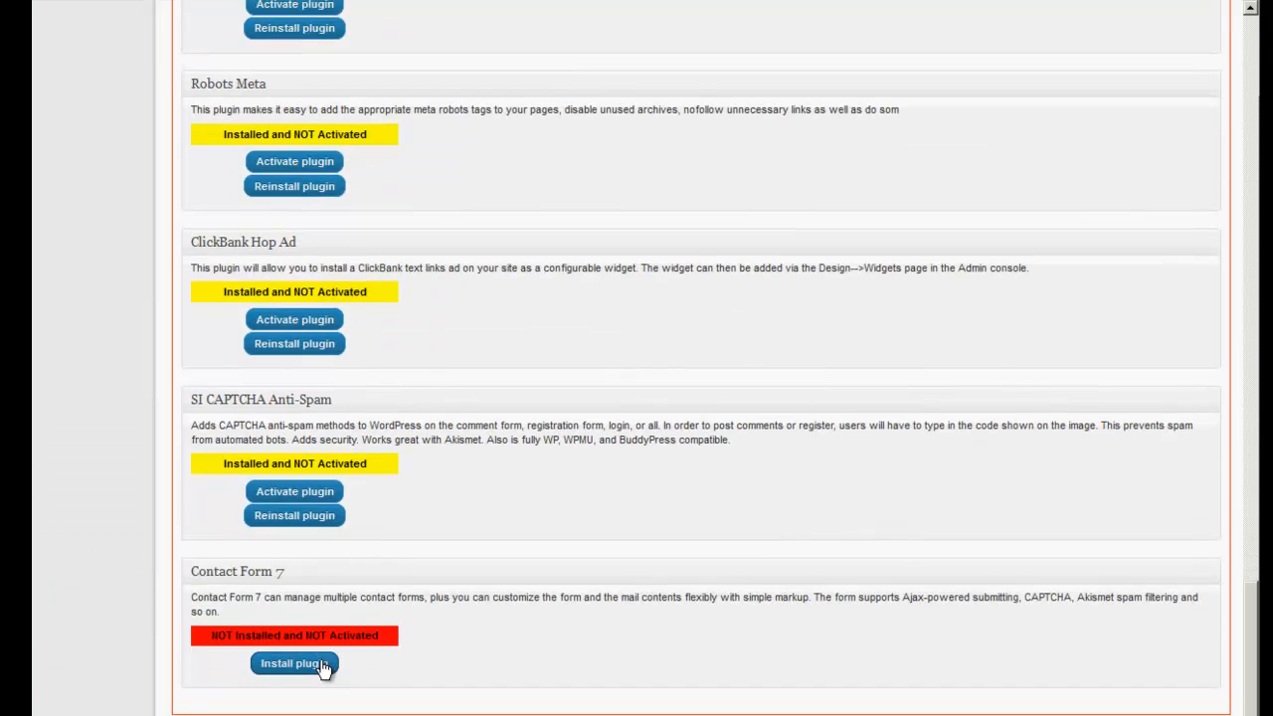
left_click(305, 663)
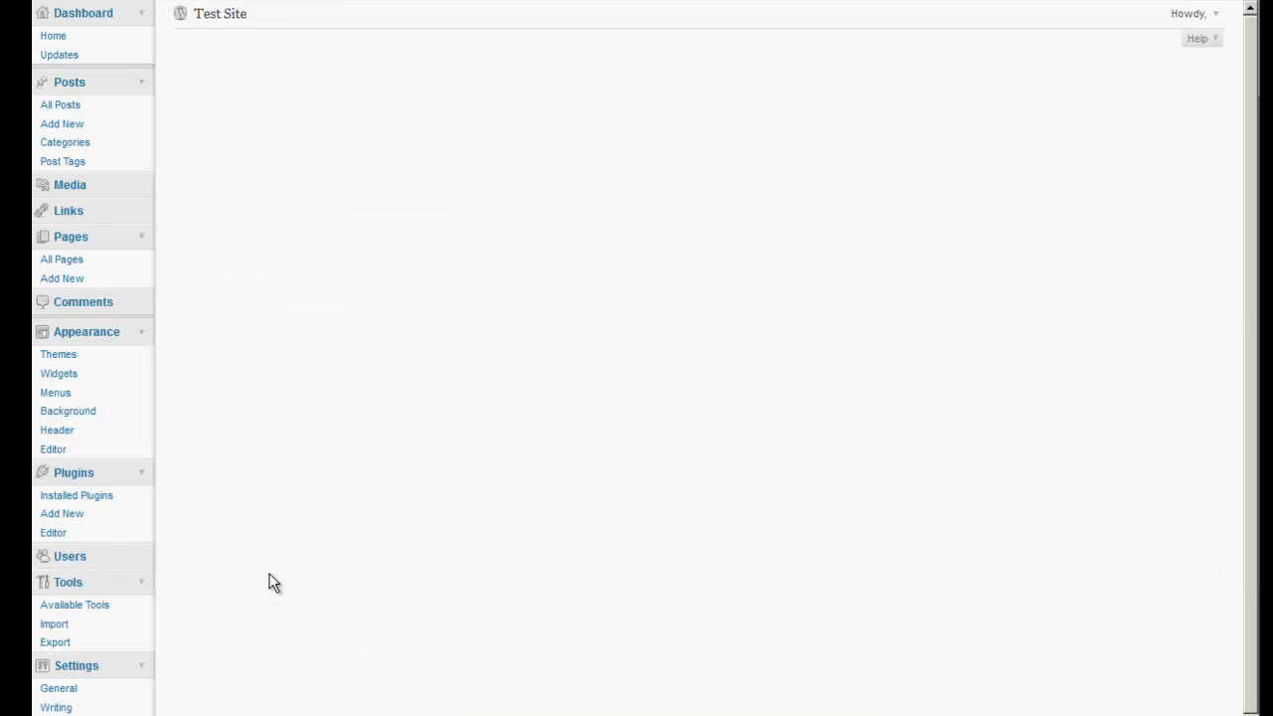
scroll(412, 498, "down", 20)
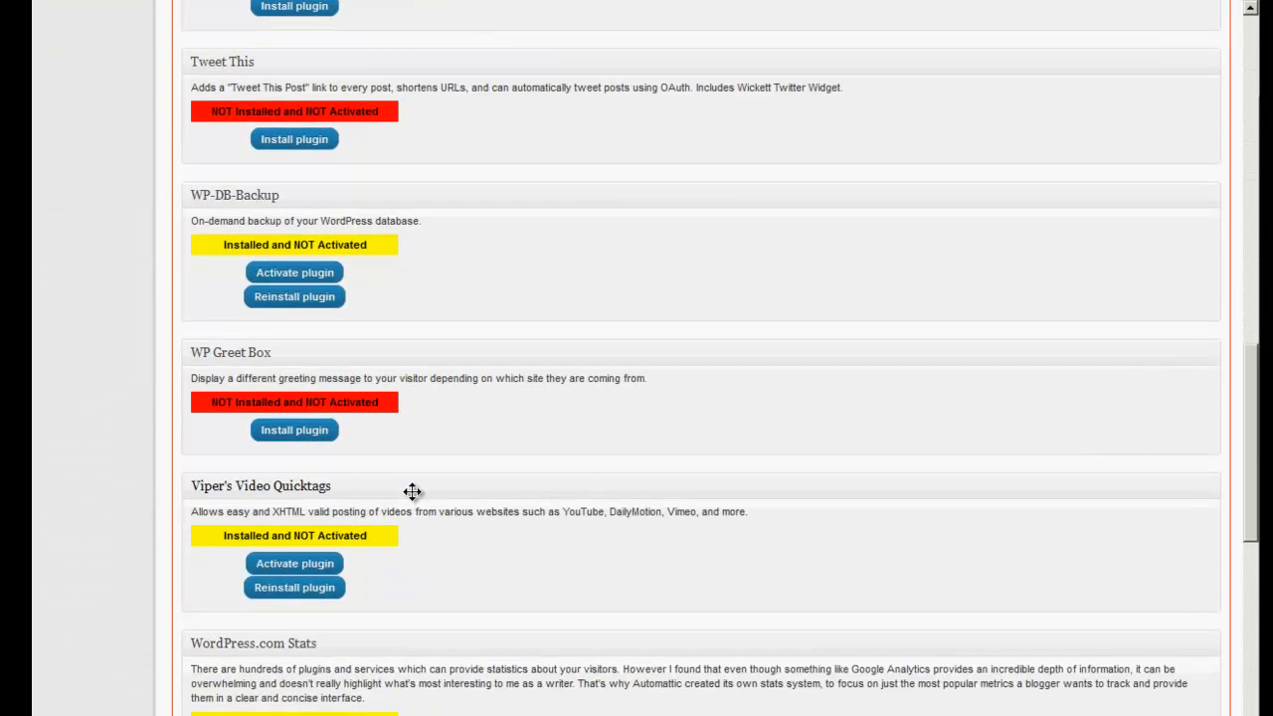
scroll(413, 492, "down", 3)
scroll(413, 492, "up", 15)
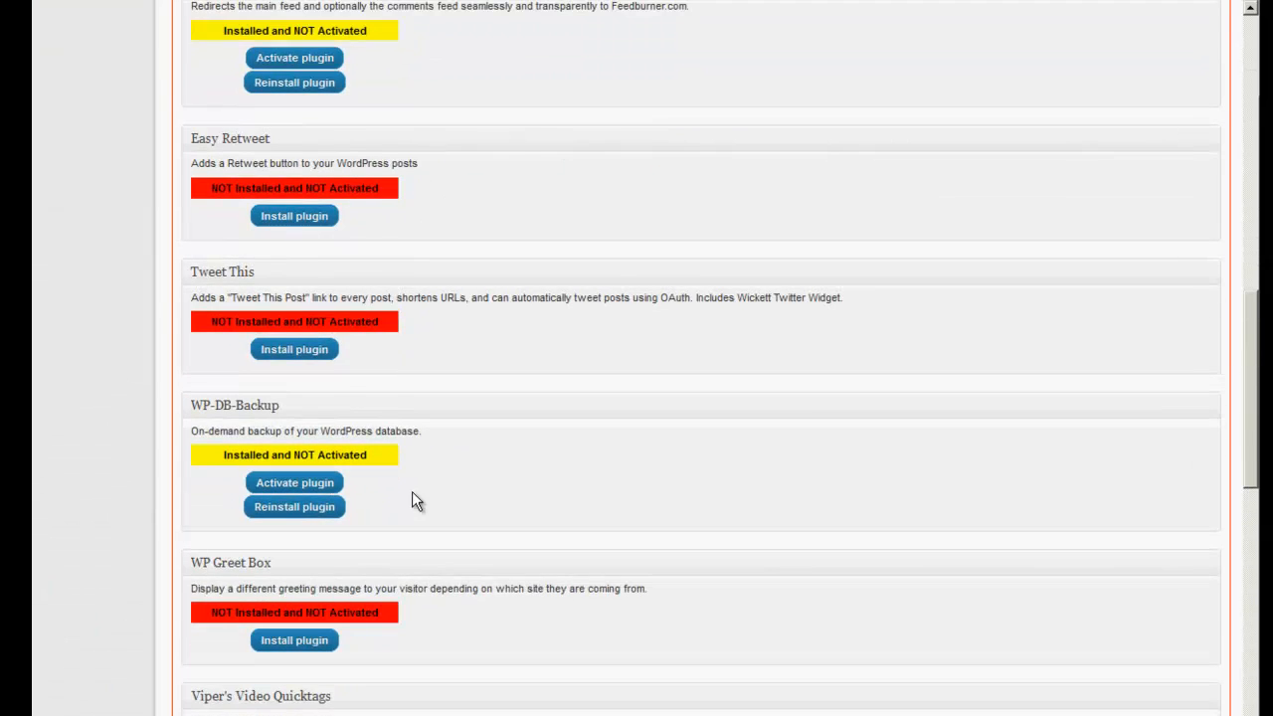
scroll(412, 491, "up", 5)
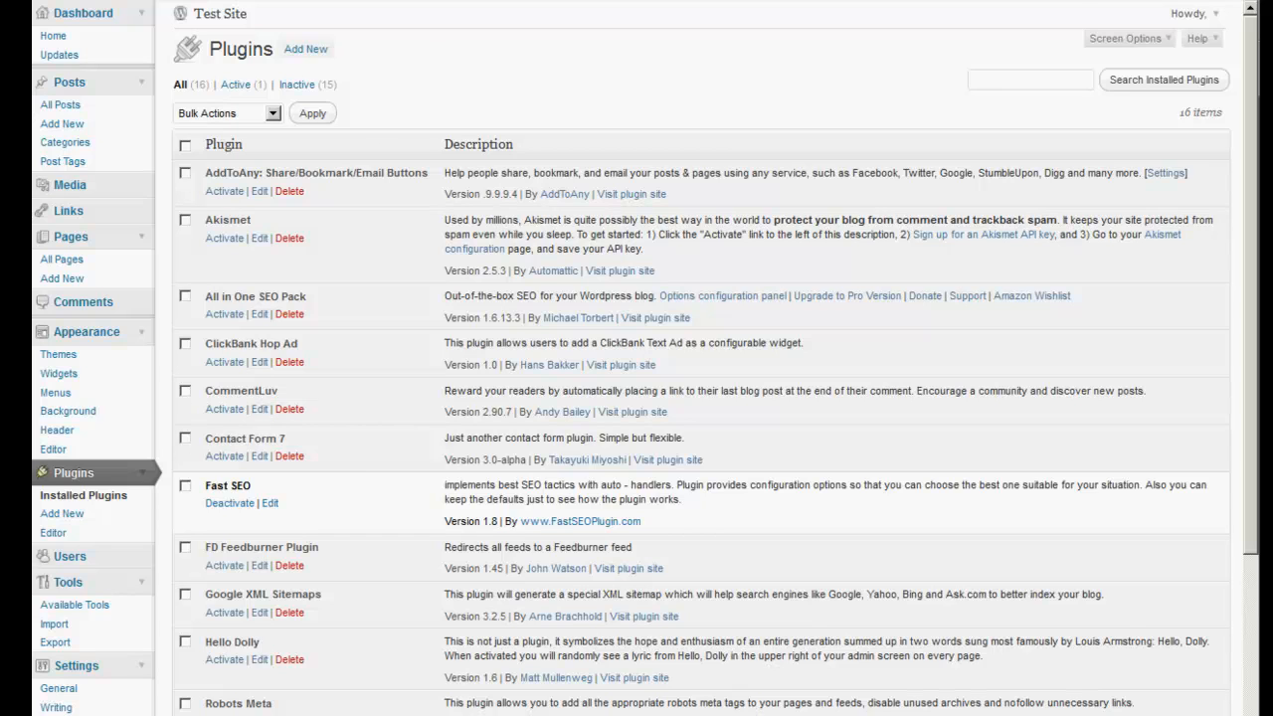
Check the live site, then select all plugins and drop the bulk action without applying it.
left_click(987, 1)
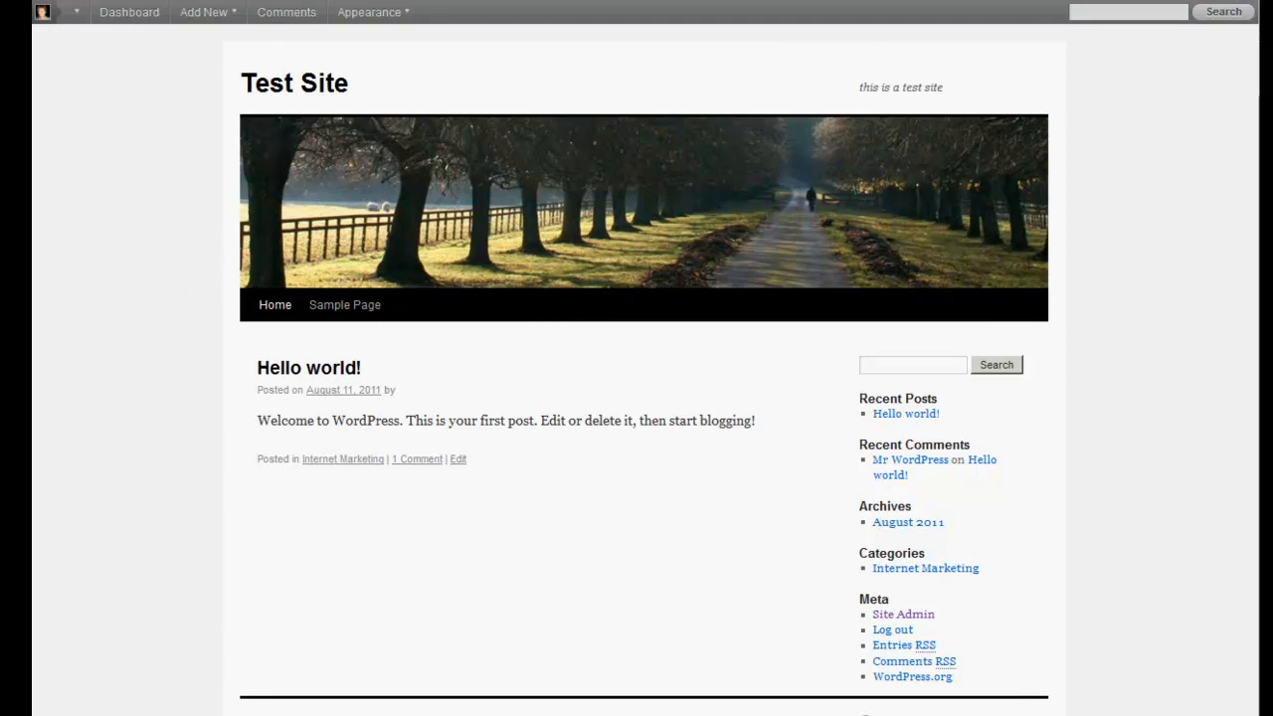
left_click(468, 1)
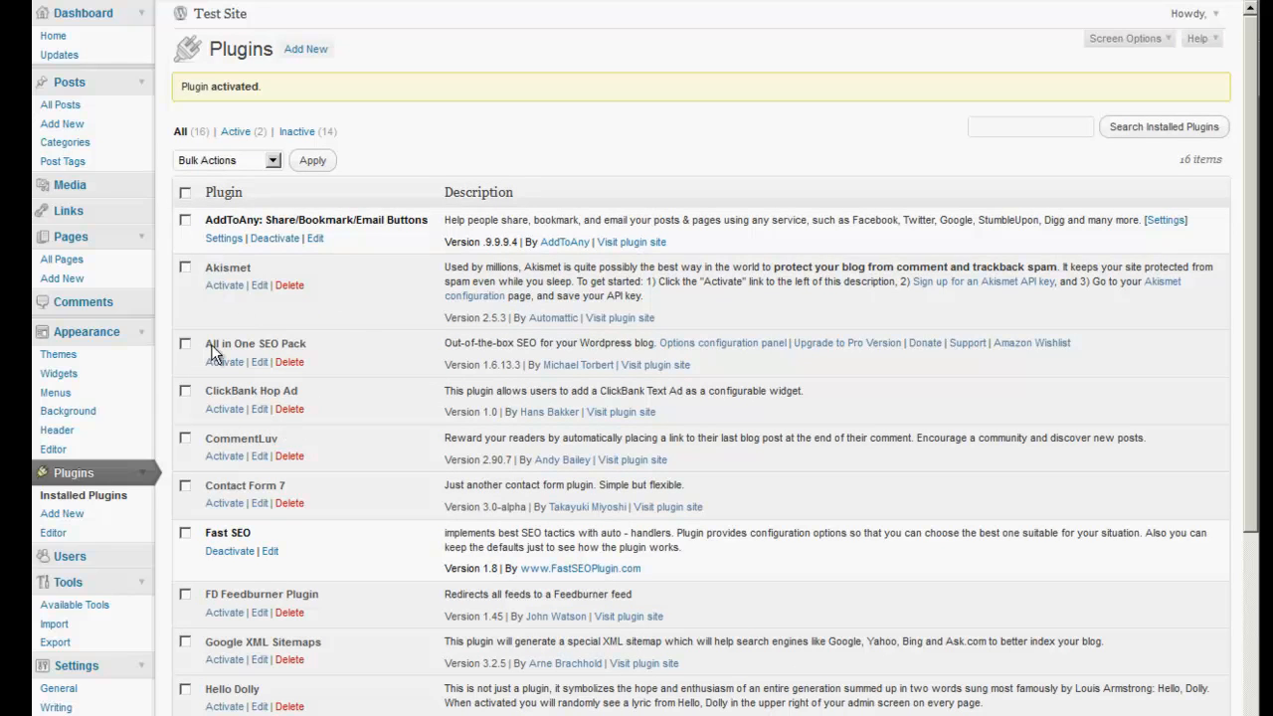
left_click(186, 193)
left_click(274, 161)
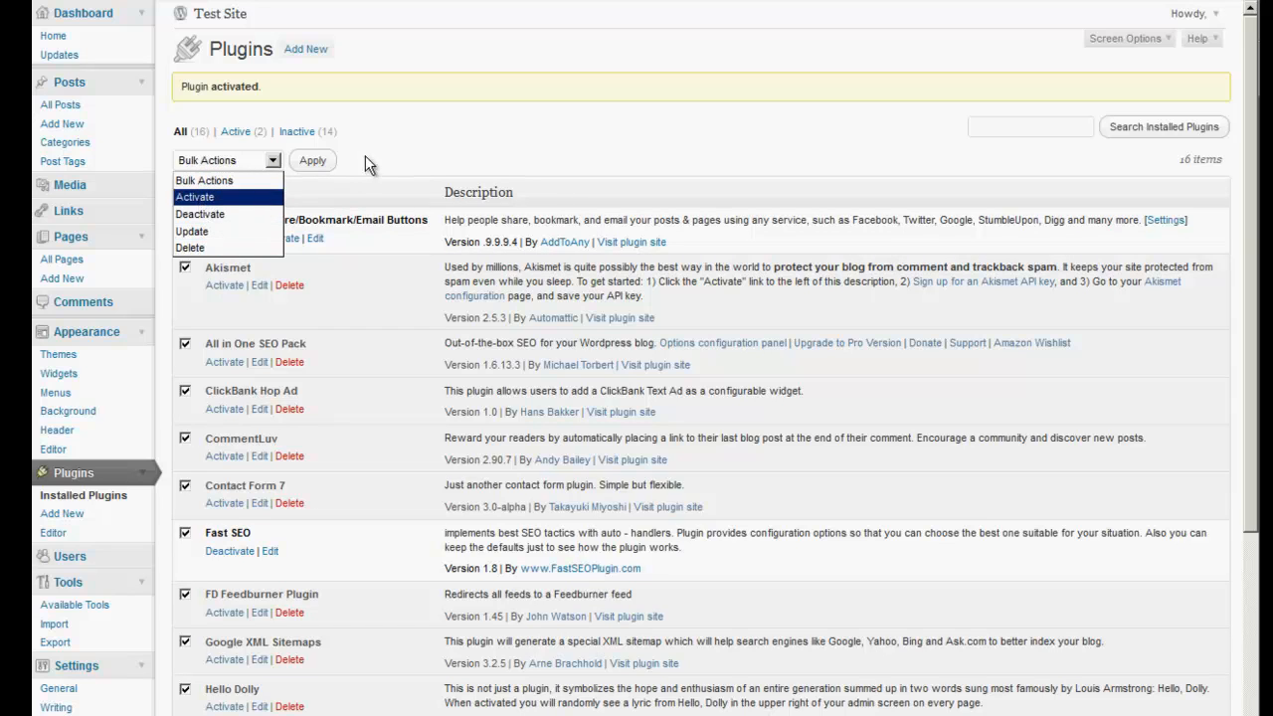
left_click(387, 136)
left_click(185, 193)
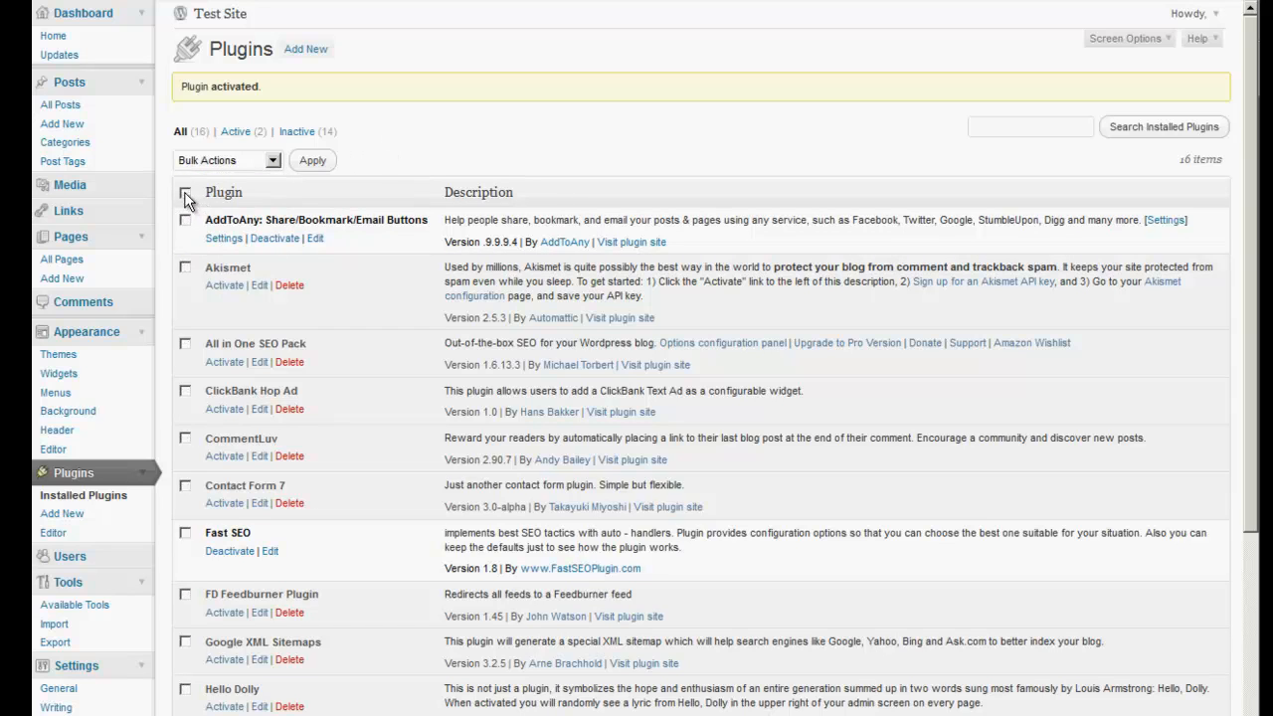
View the live front page to check the post's new Share/Save button.
key("ctrl+Tab")
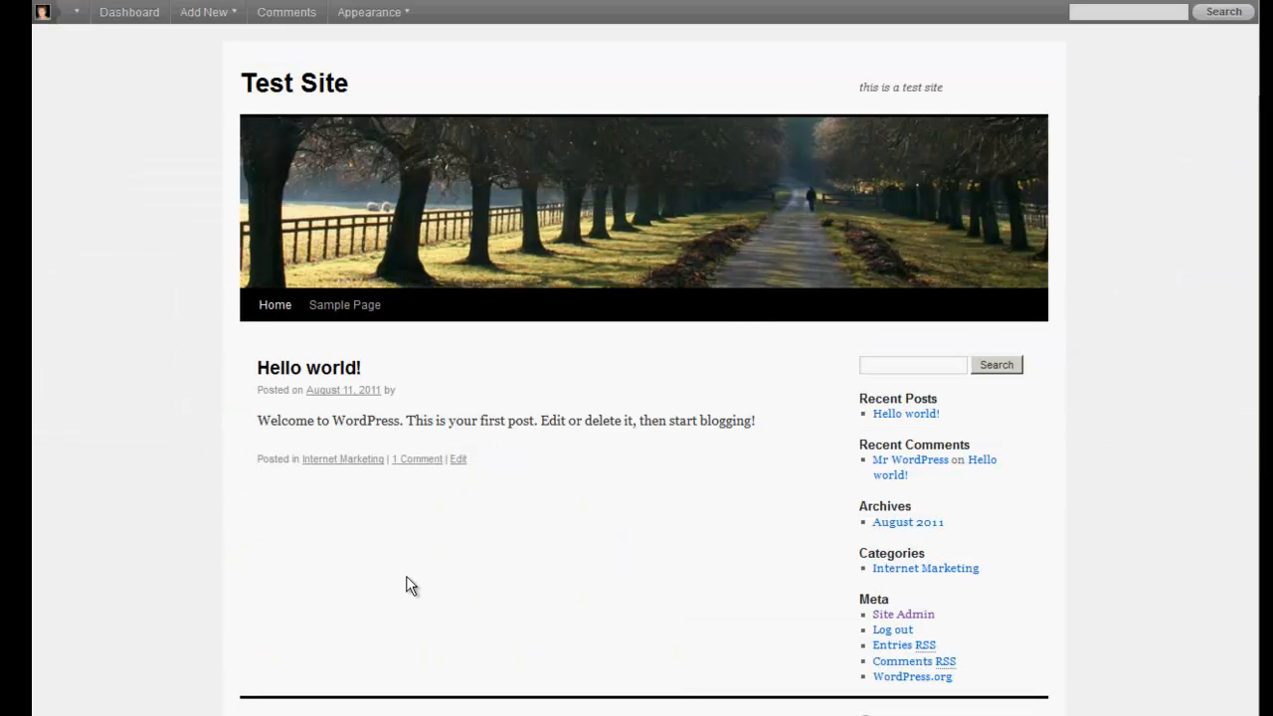
mouse_move(301, 472)
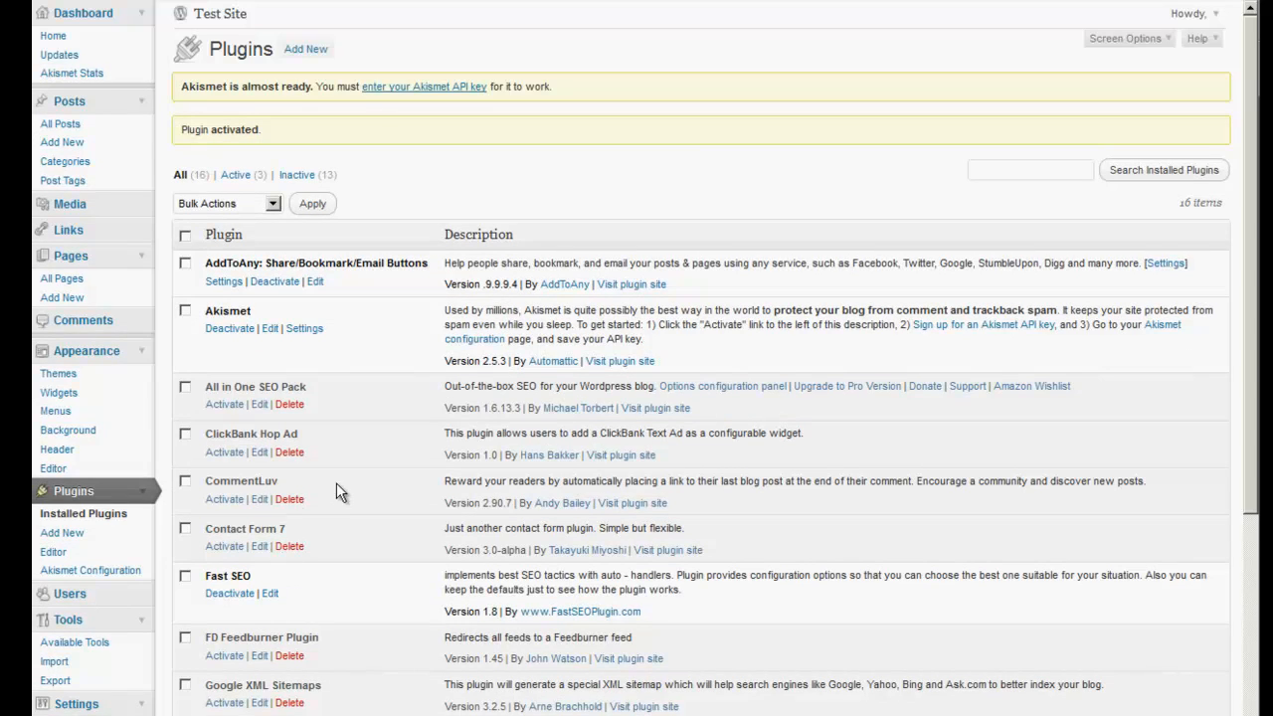
scroll(336, 485, "down", 1)
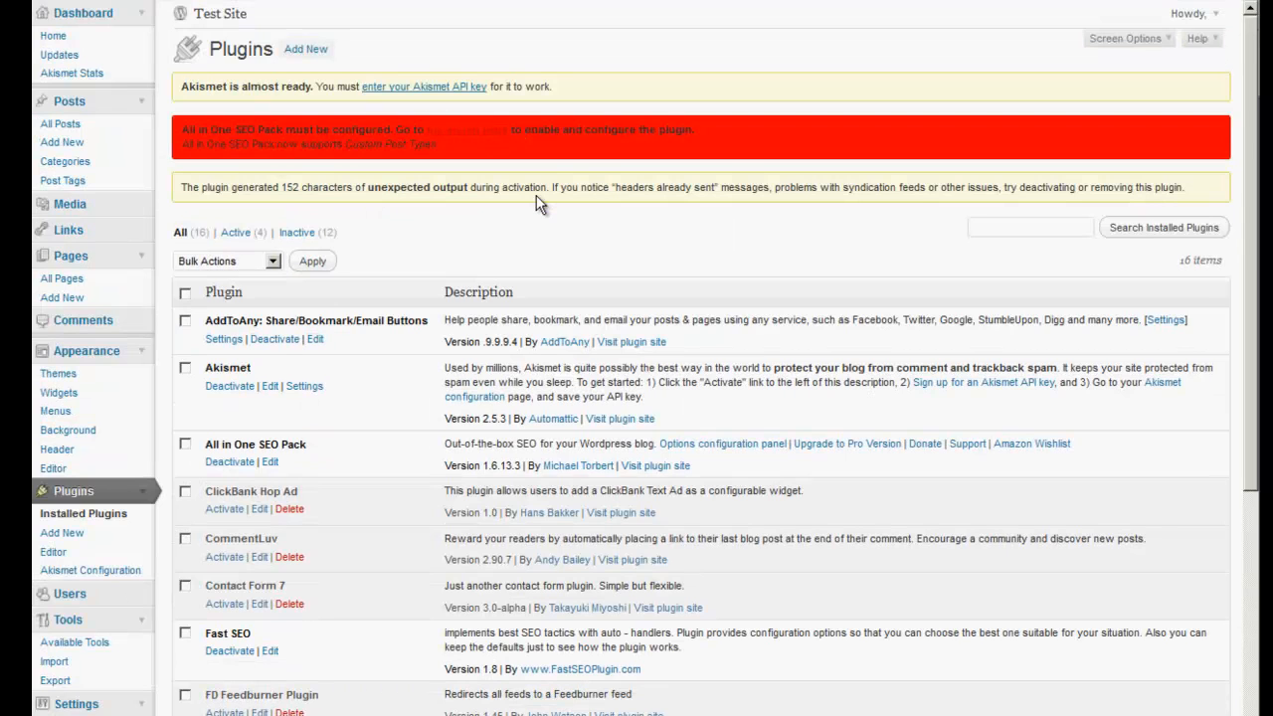
Enable All in One SEO and enter the home title 'Internet Marketing Step by Step'.
scroll(764, 414, "down", 10)
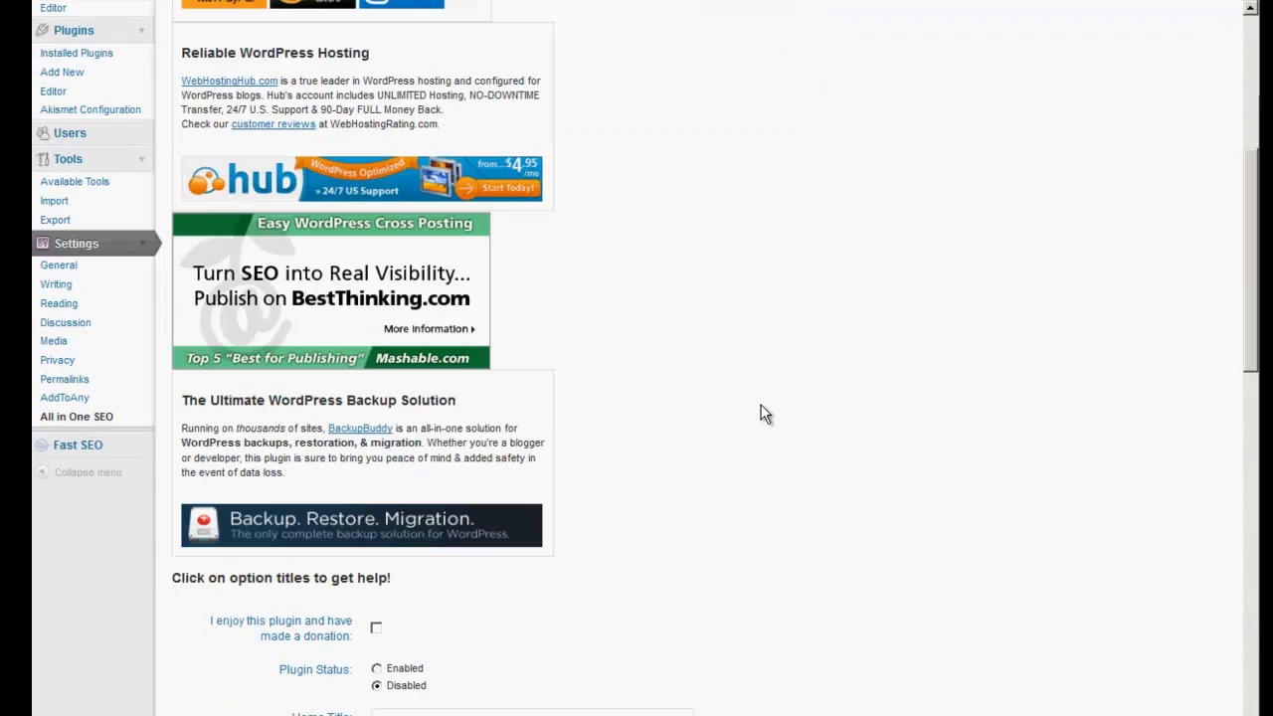
scroll(764, 414, "down", 1)
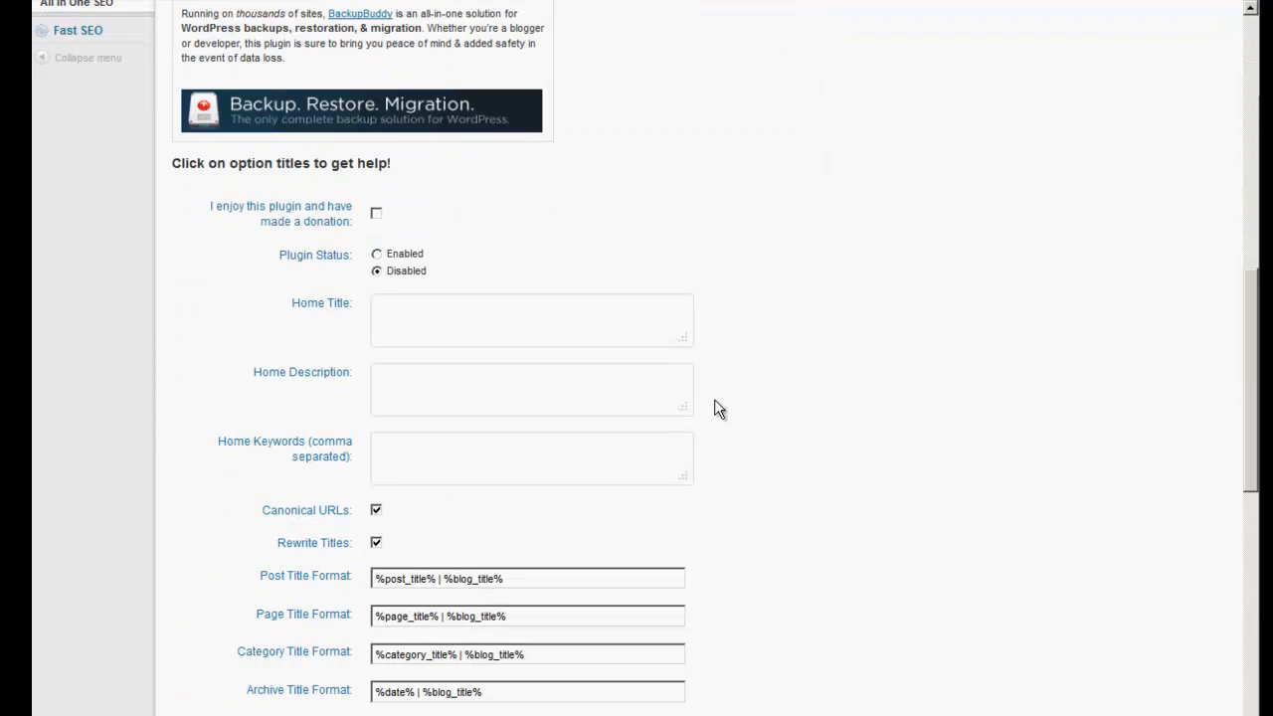
left_click(376, 254)
type("Internet Marketing Step by Step")
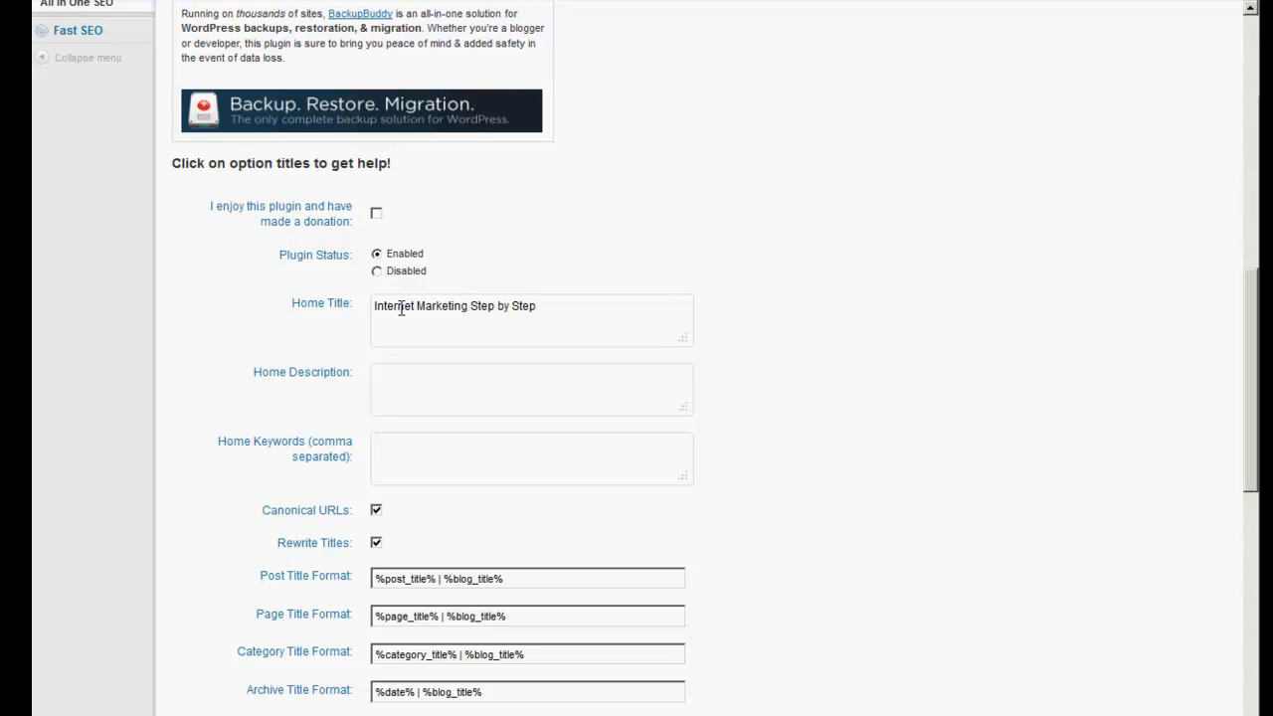
Enter a home description about learning Internet Marketing Step by Step with the author.
left_click(429, 373)
type("Lea")
type("ternet Market")
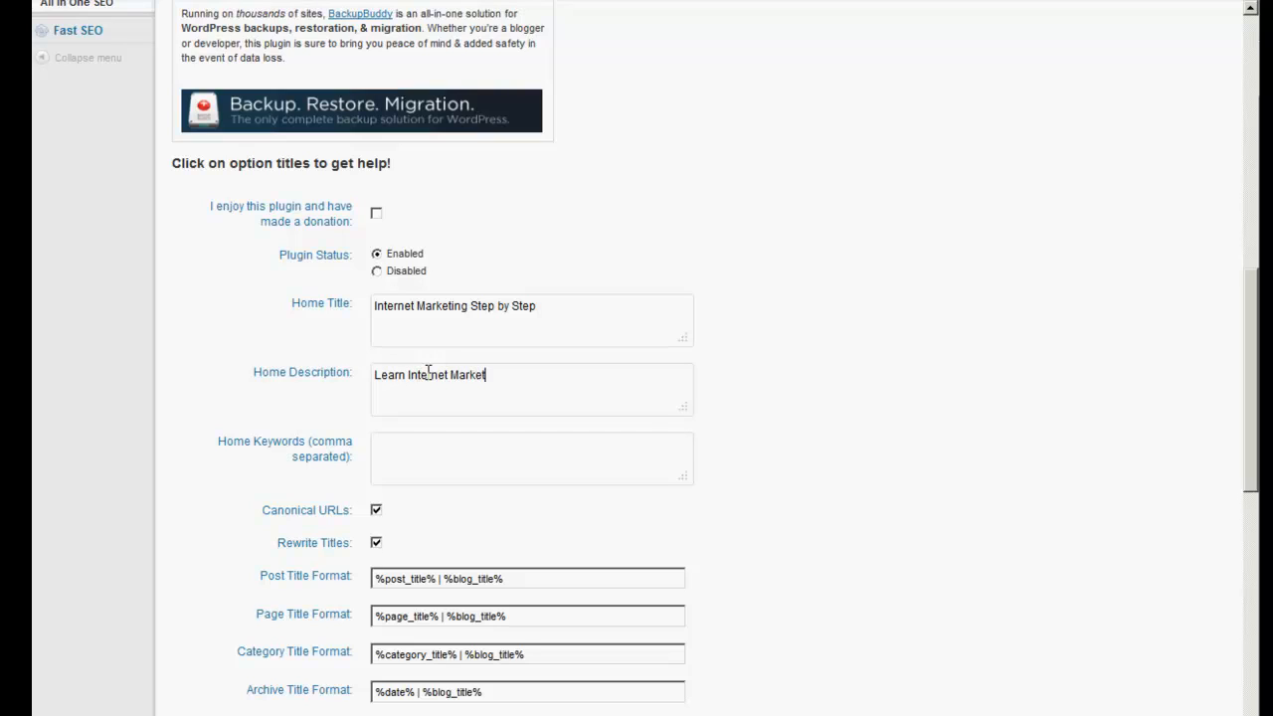
type("ing step by Step with Gail Bottomley")
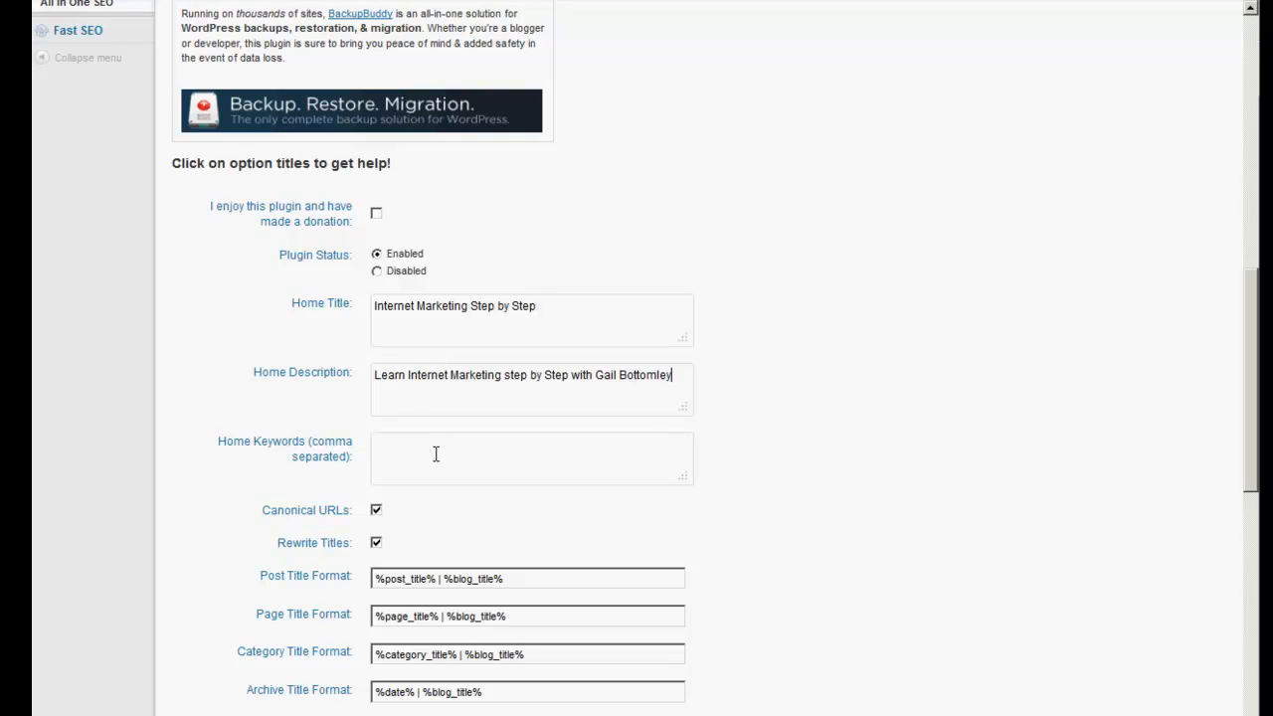
Fill the home keywords with the copied home title plus the author's name.
left_click_drag(541, 308, 366, 310)
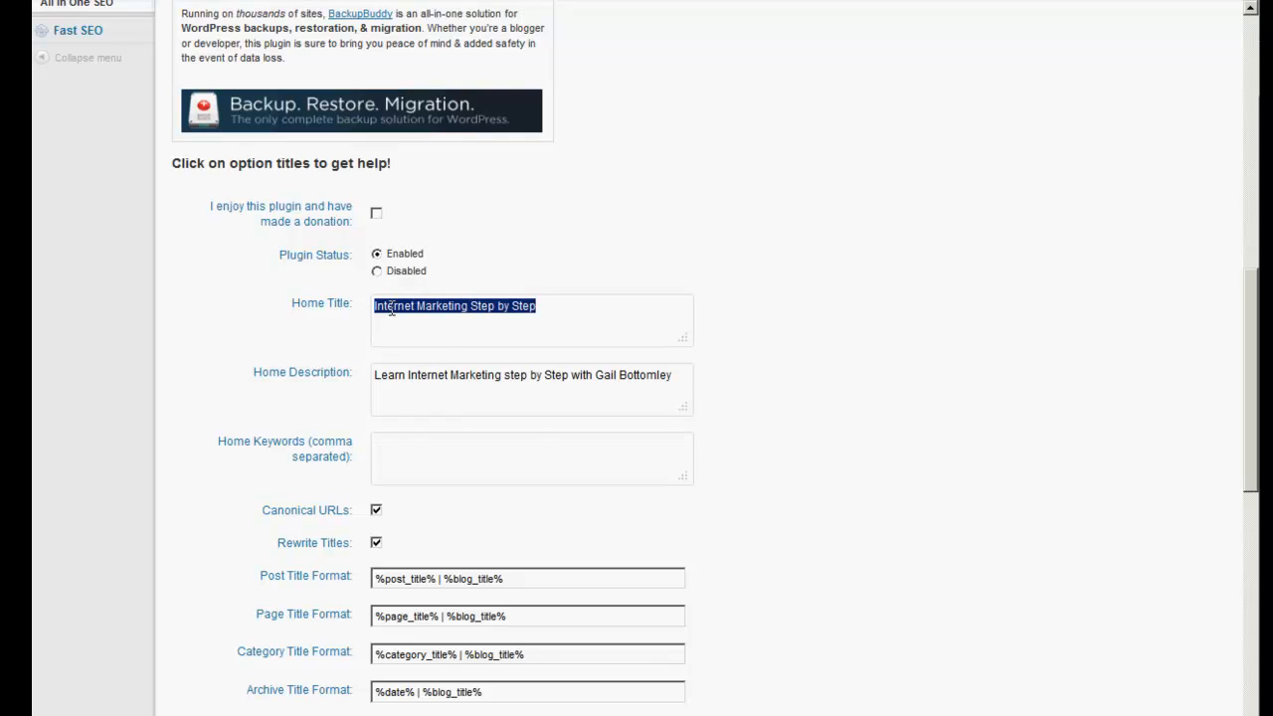
right_click(393, 314)
left_click(415, 362)
left_click(404, 438)
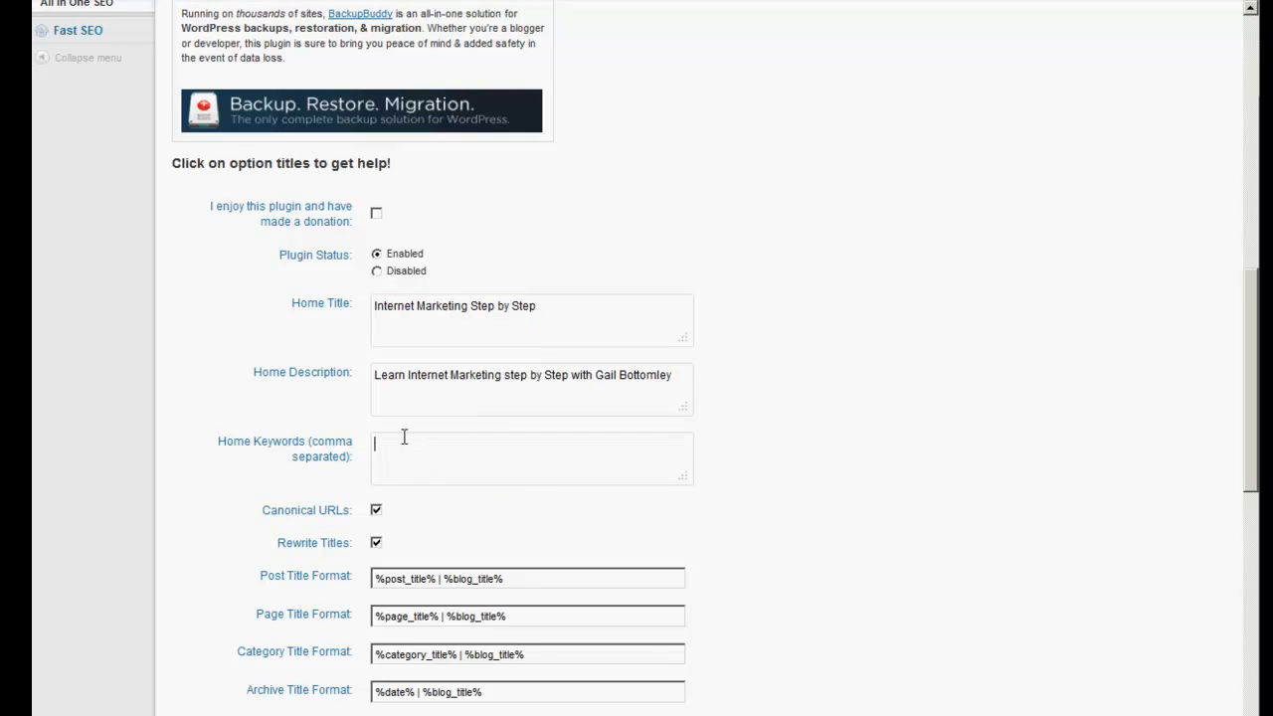
right_click(404, 438)
left_click(467, 486)
type(", Gail Bottomley")
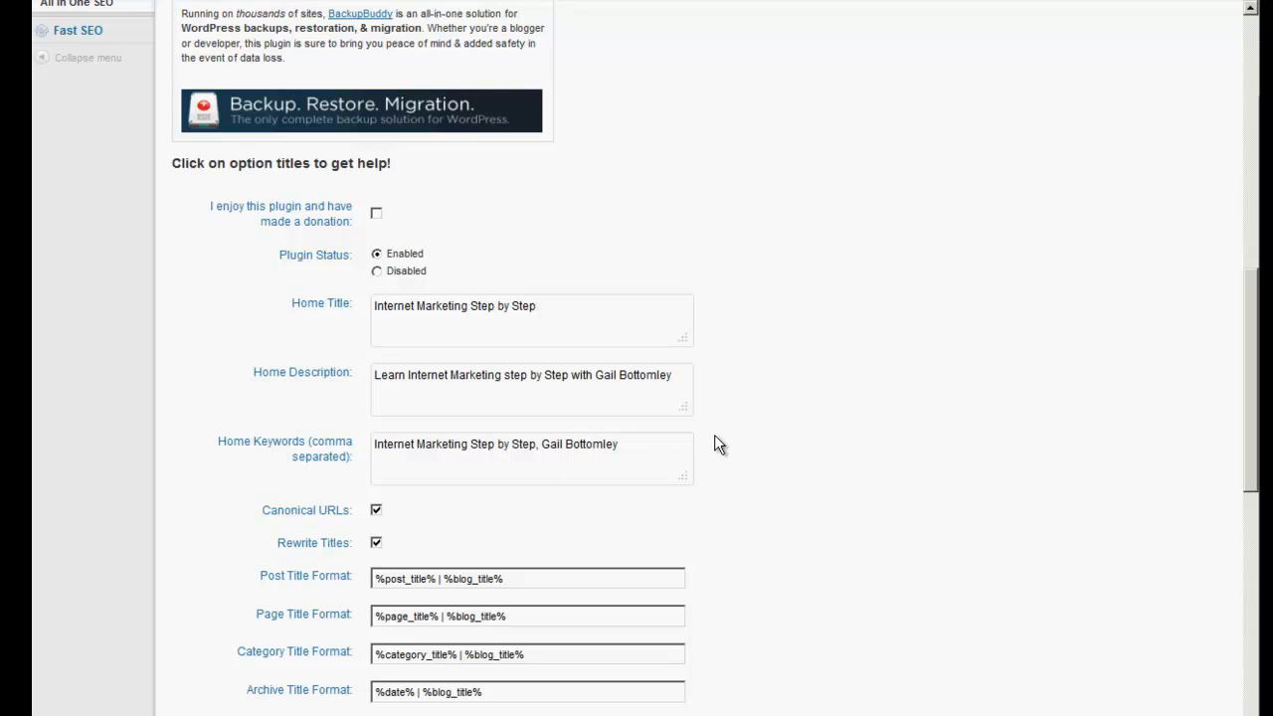
scroll(716, 441, "down", 10)
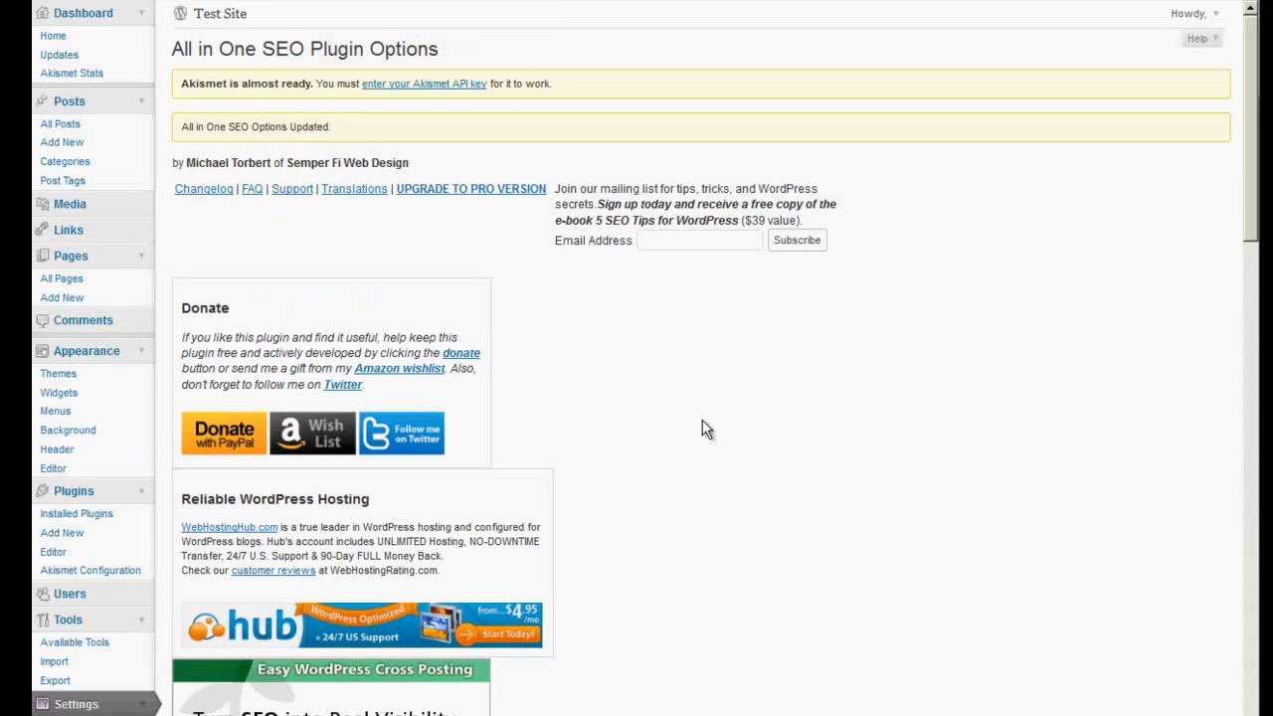
scroll(702, 429, "down", 2)
Review which plugins are active, glancing at the live site before returning to Plugins.
scroll(664, 480, "up", 2)
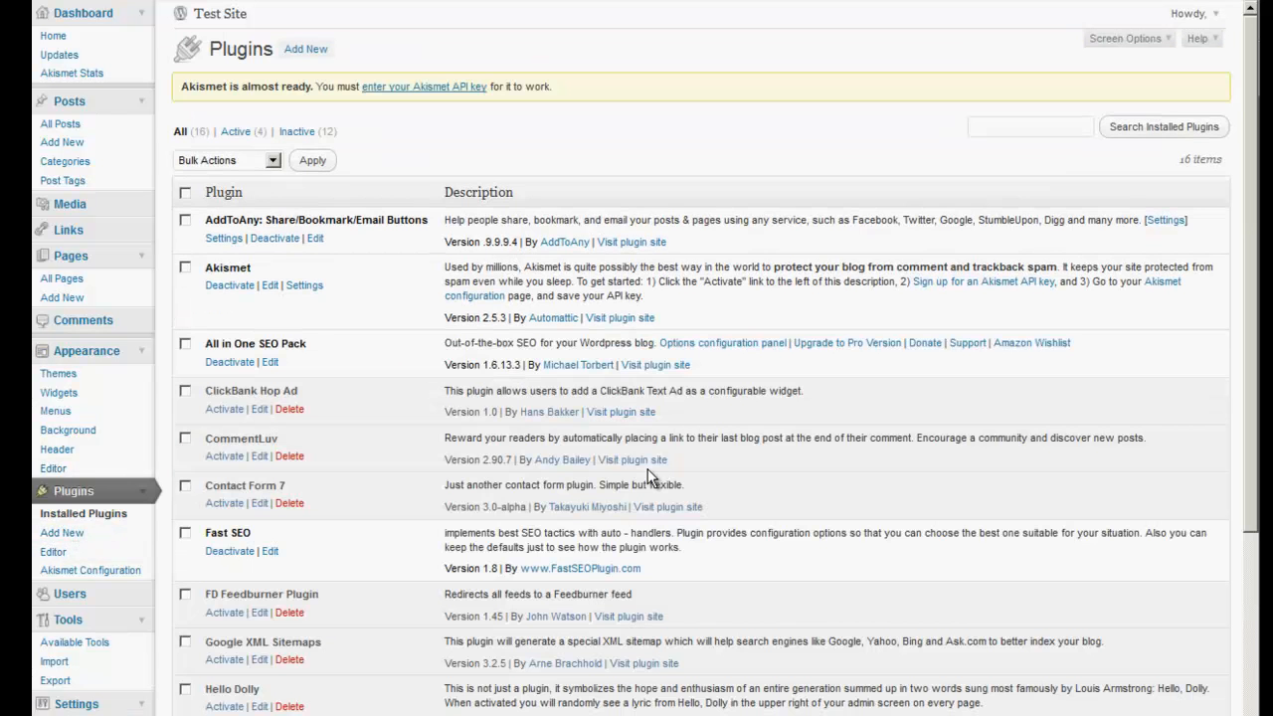
scroll(384, 481, "down", 1)
scroll(384, 482, "down", 1)
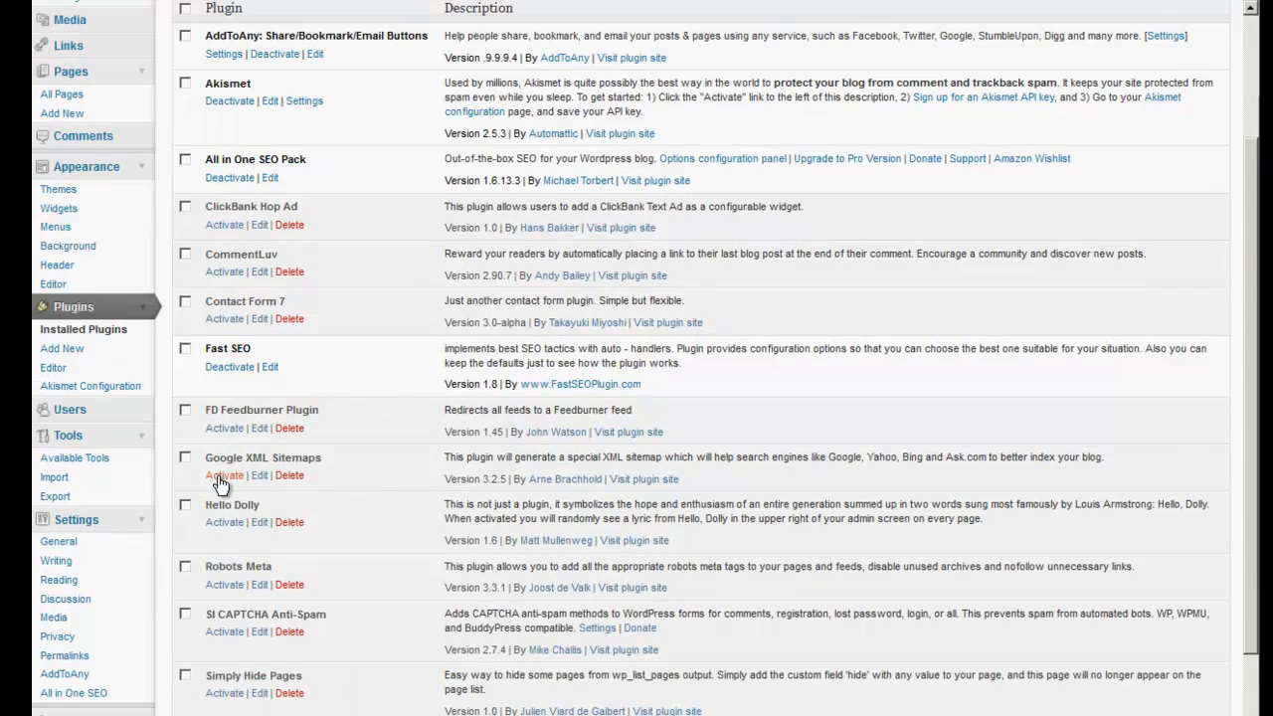
scroll(339, 533, "down", 2)
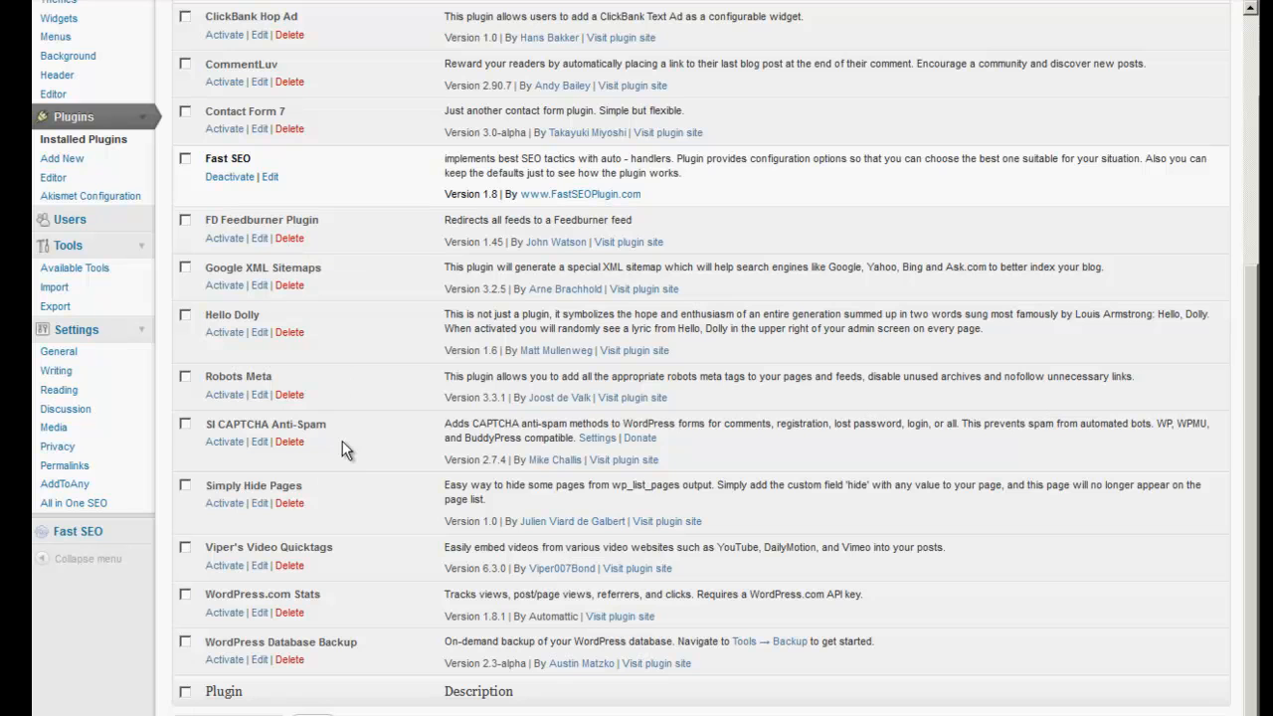
scroll(336, 496, "up", 4)
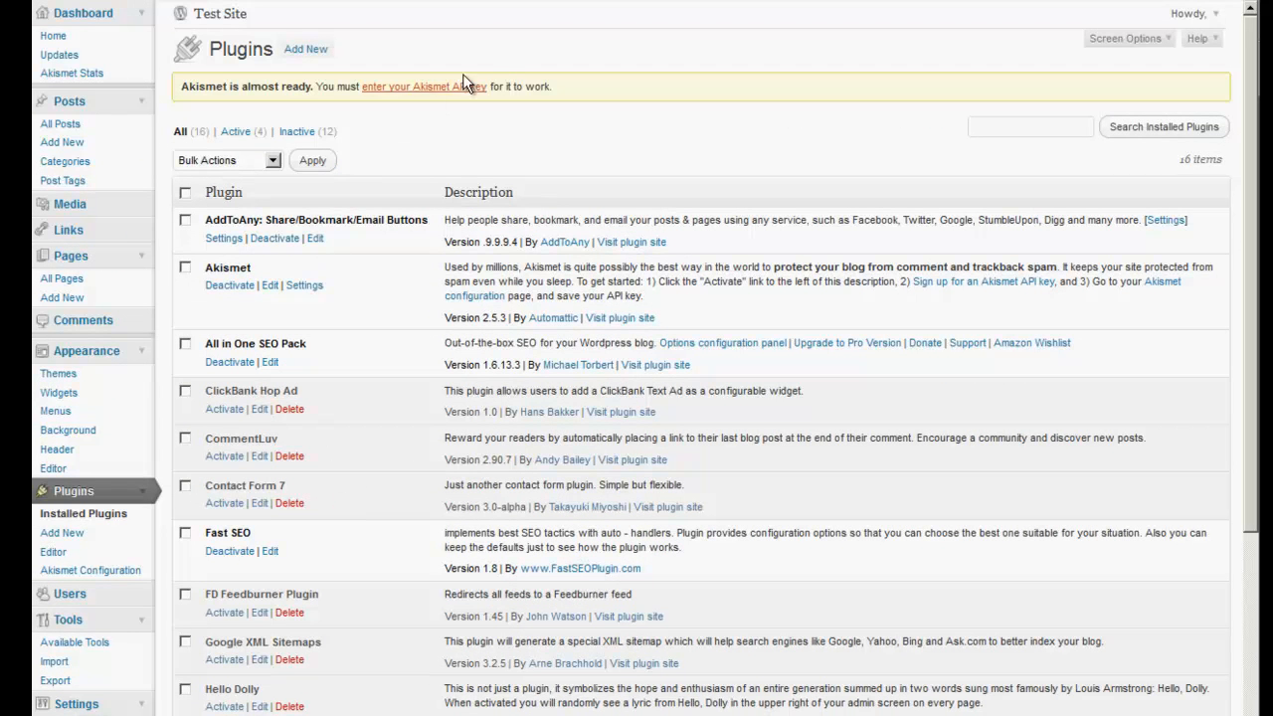
left_click(992, 2)
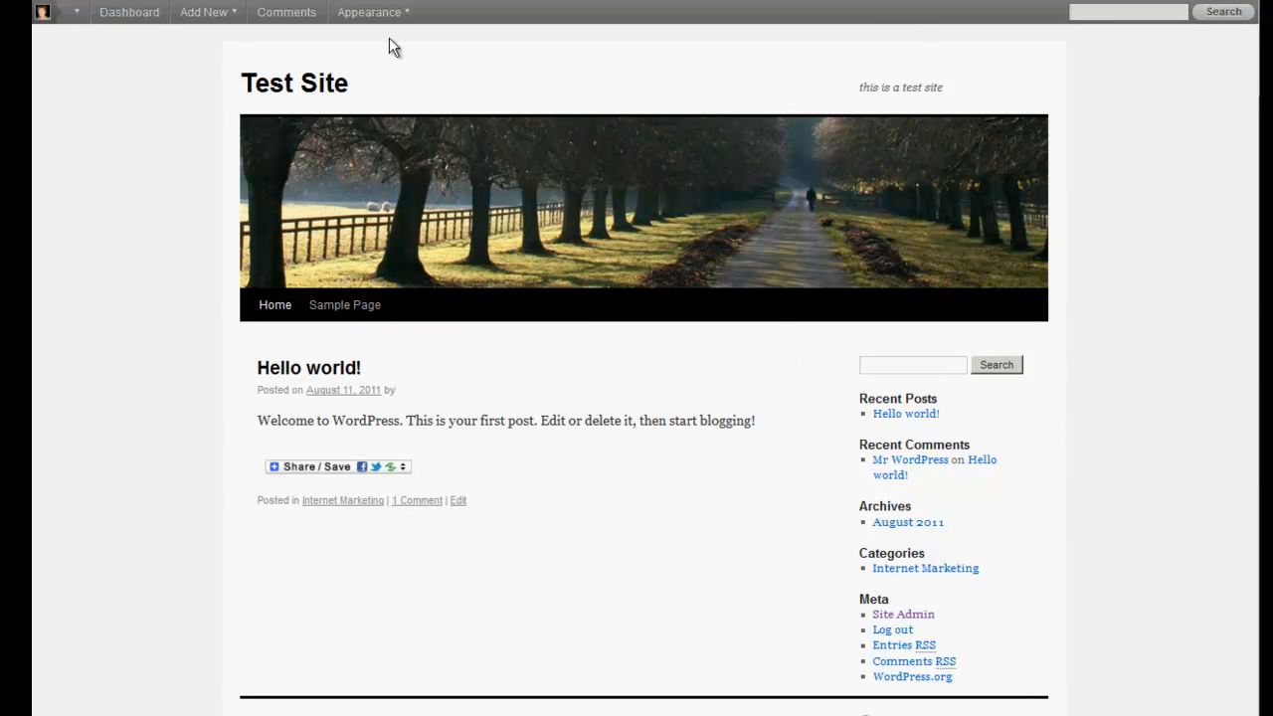
left_click(383, 3)
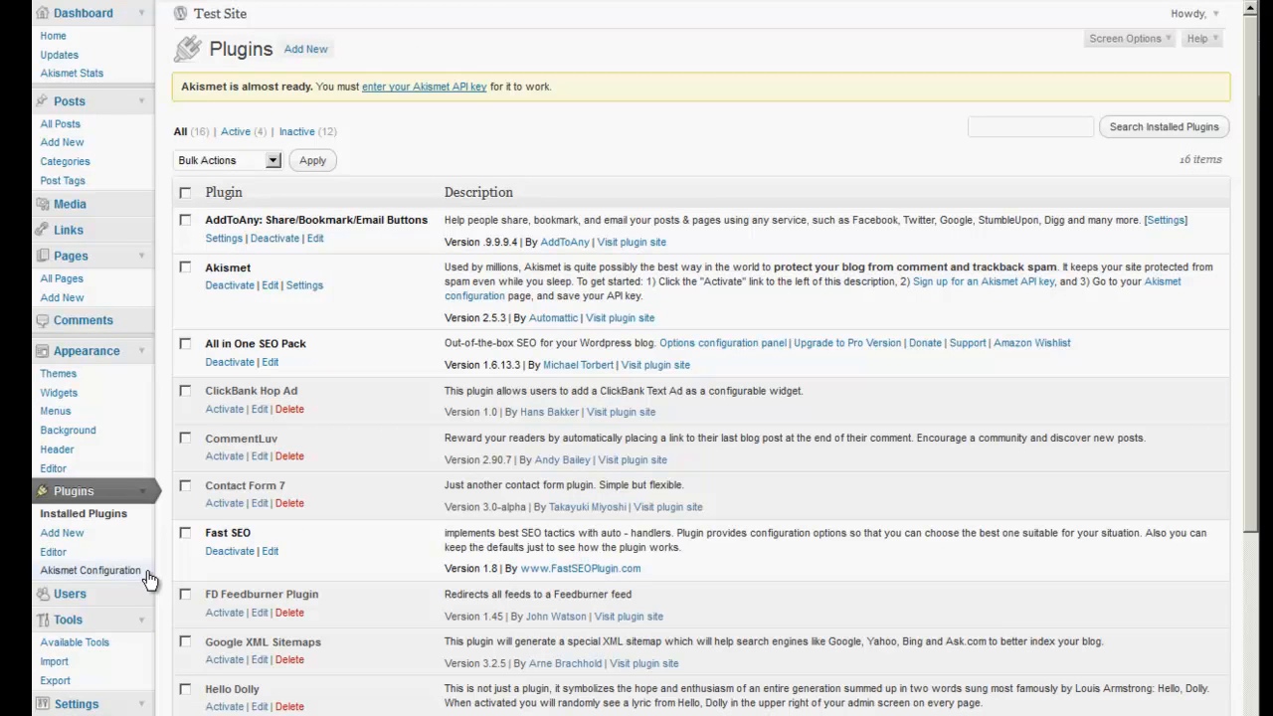
Upload versatile.zip under Themes, install it and activate the Versatile theme.
left_click(57, 374)
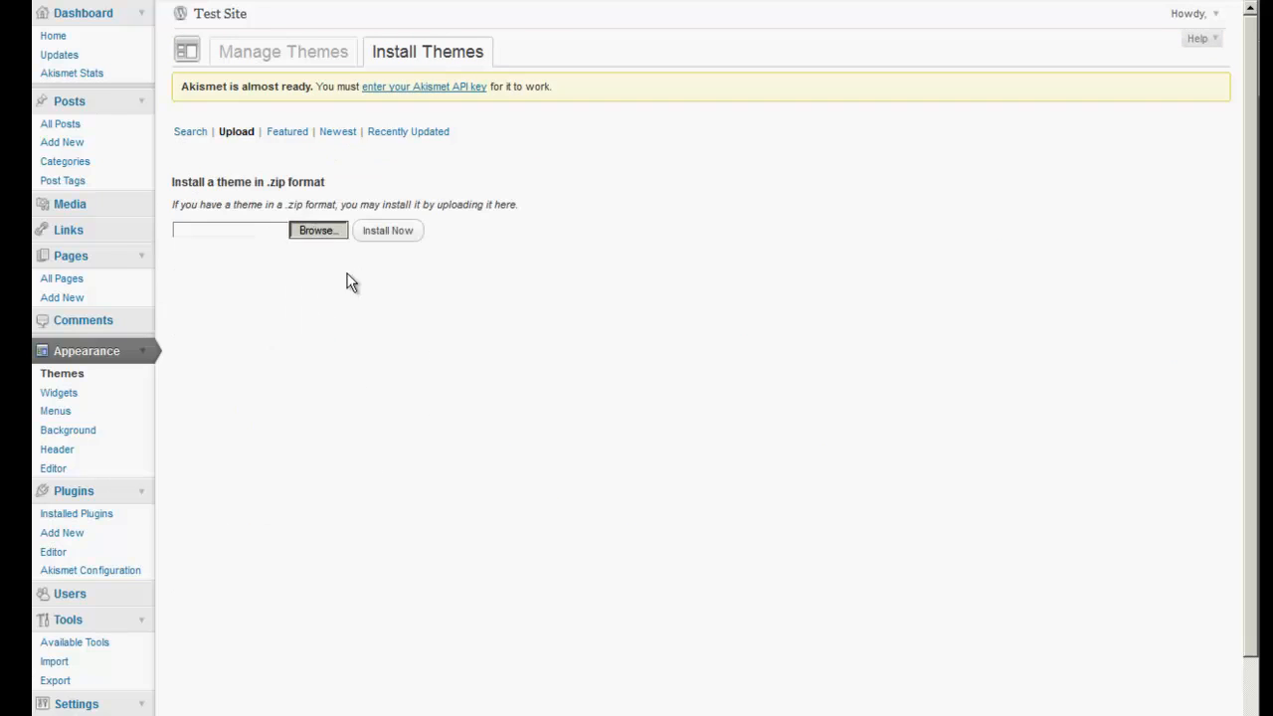
left_click(285, 233)
scroll(285, 236, "down", 2)
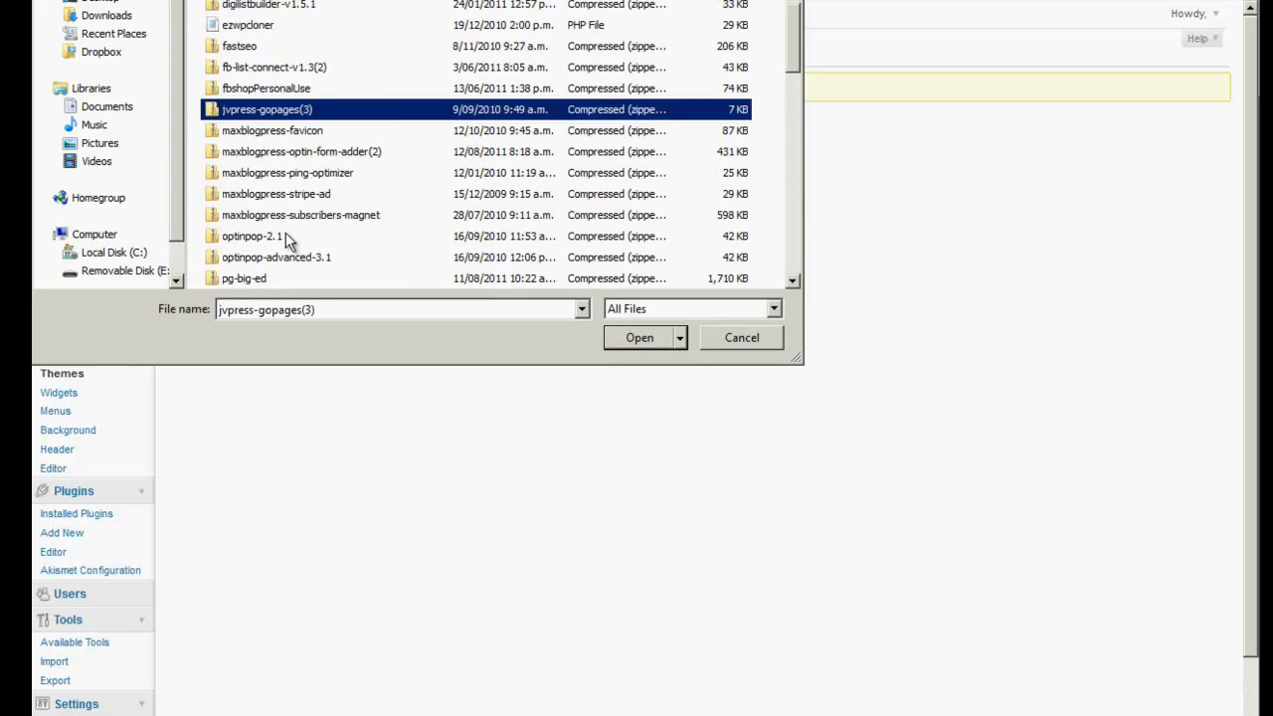
scroll(285, 239, "down", 7)
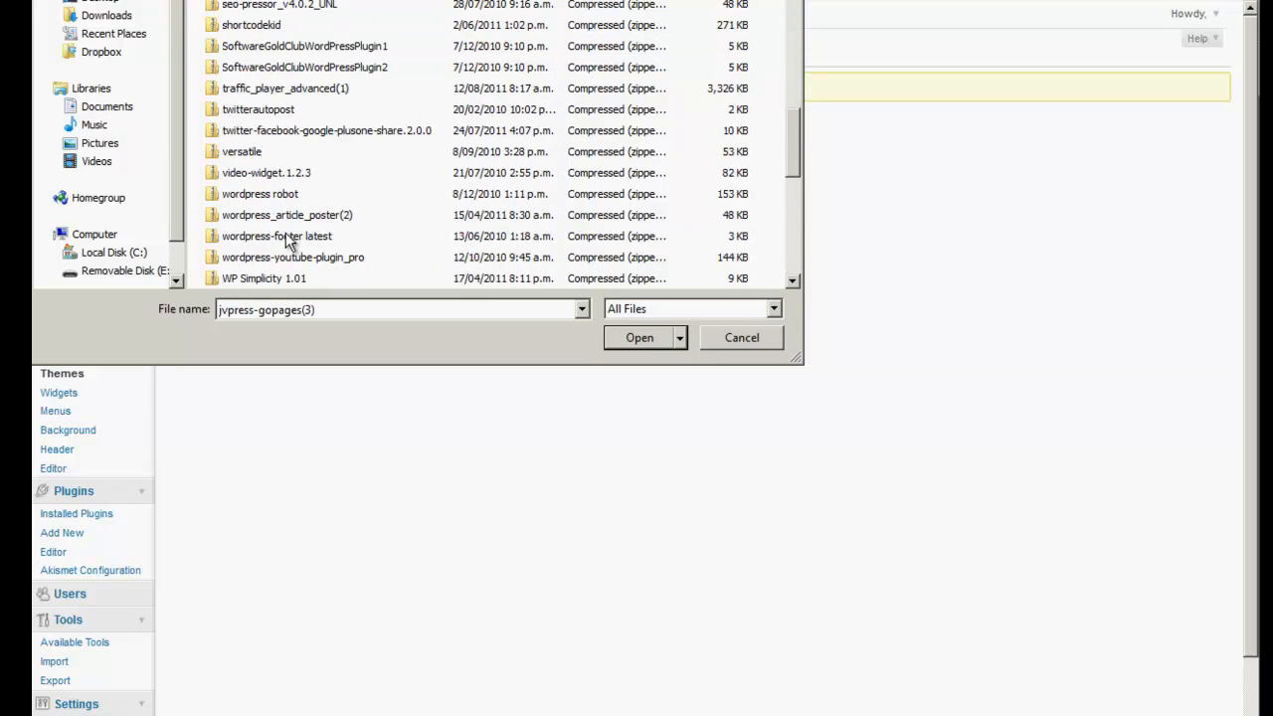
double_click(242, 152)
left_click(373, 237)
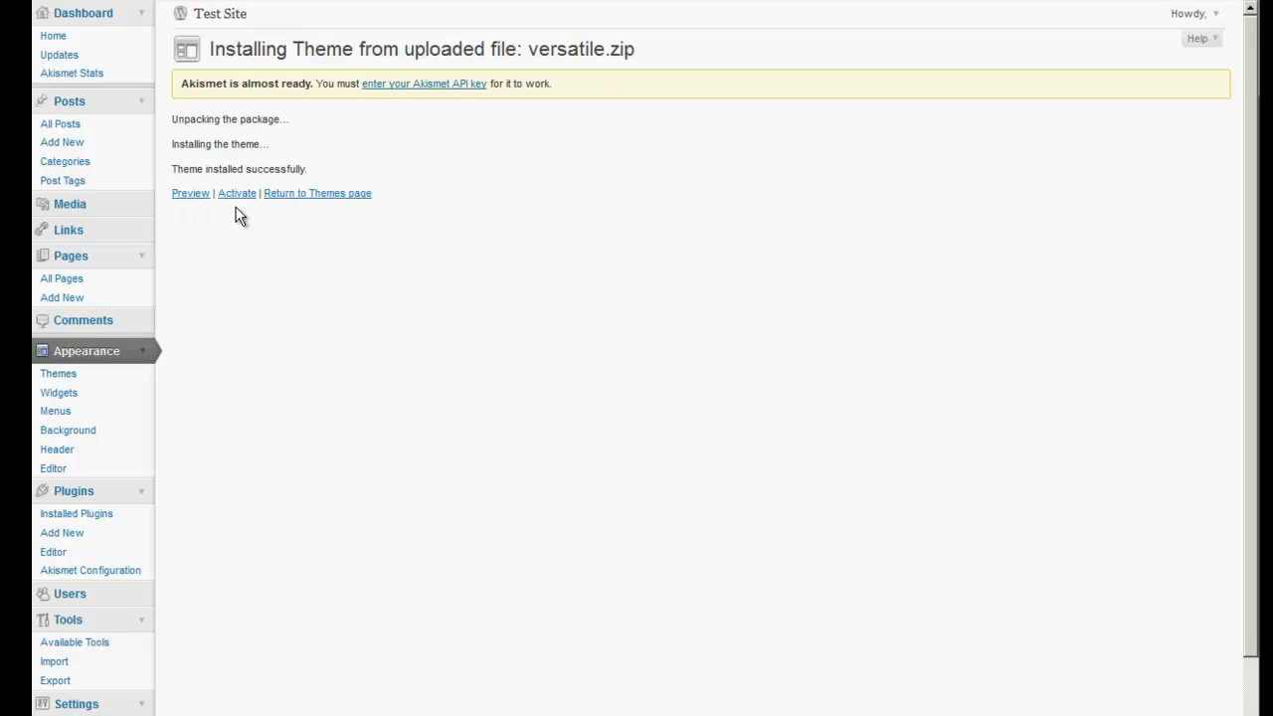
left_click(237, 195)
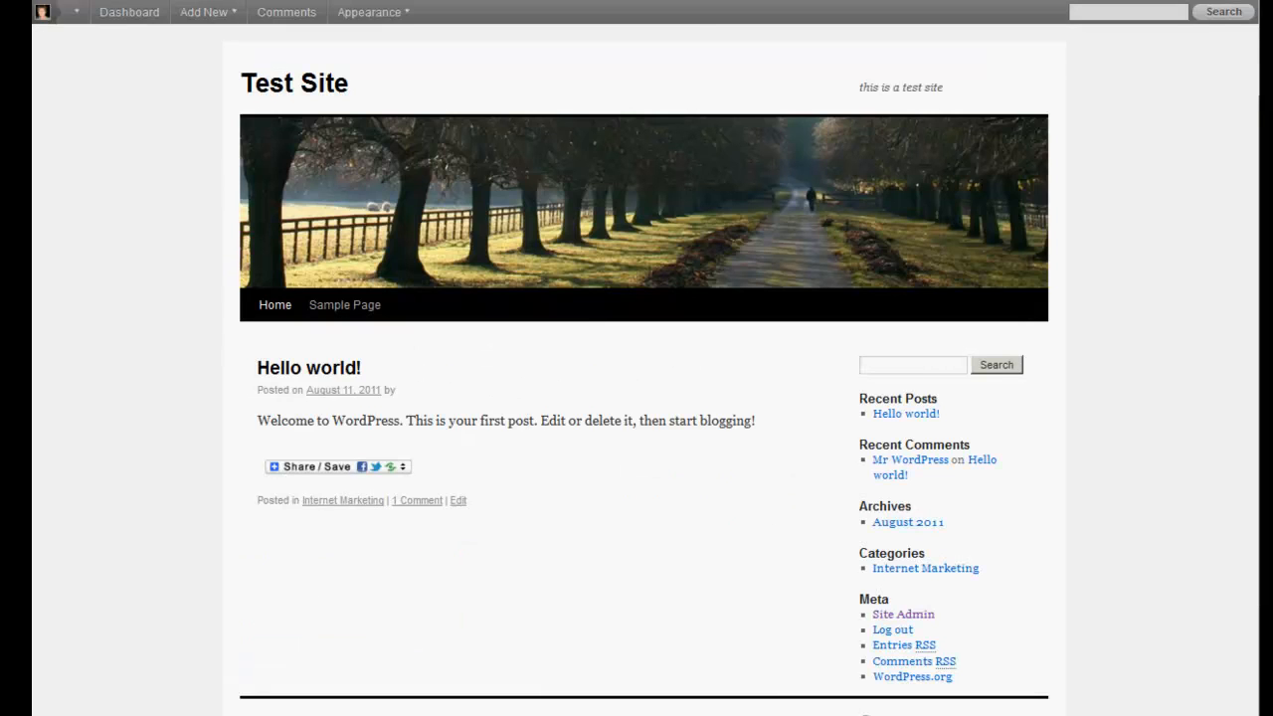
Reload the site and pick the 7 tools advanced banner from Pictures for the header.
key("F5")
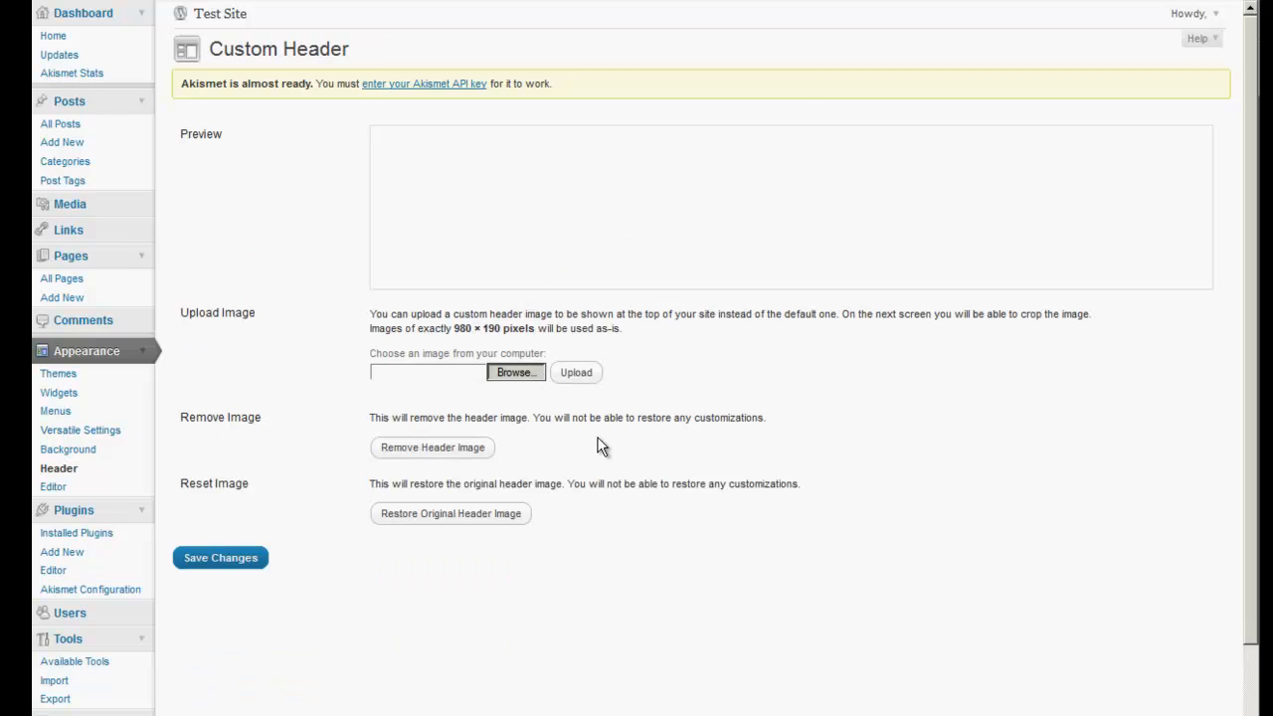
left_click(95, 144)
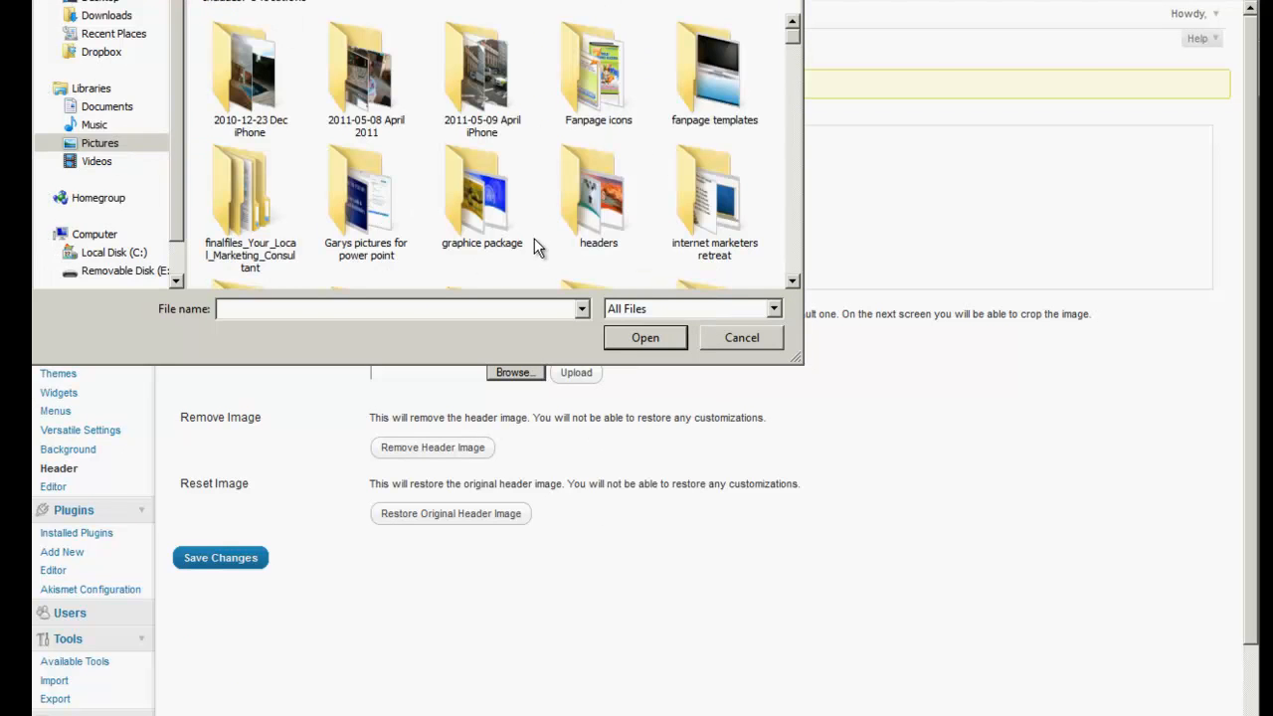
scroll(534, 238, "down", 5)
left_click(700, 254)
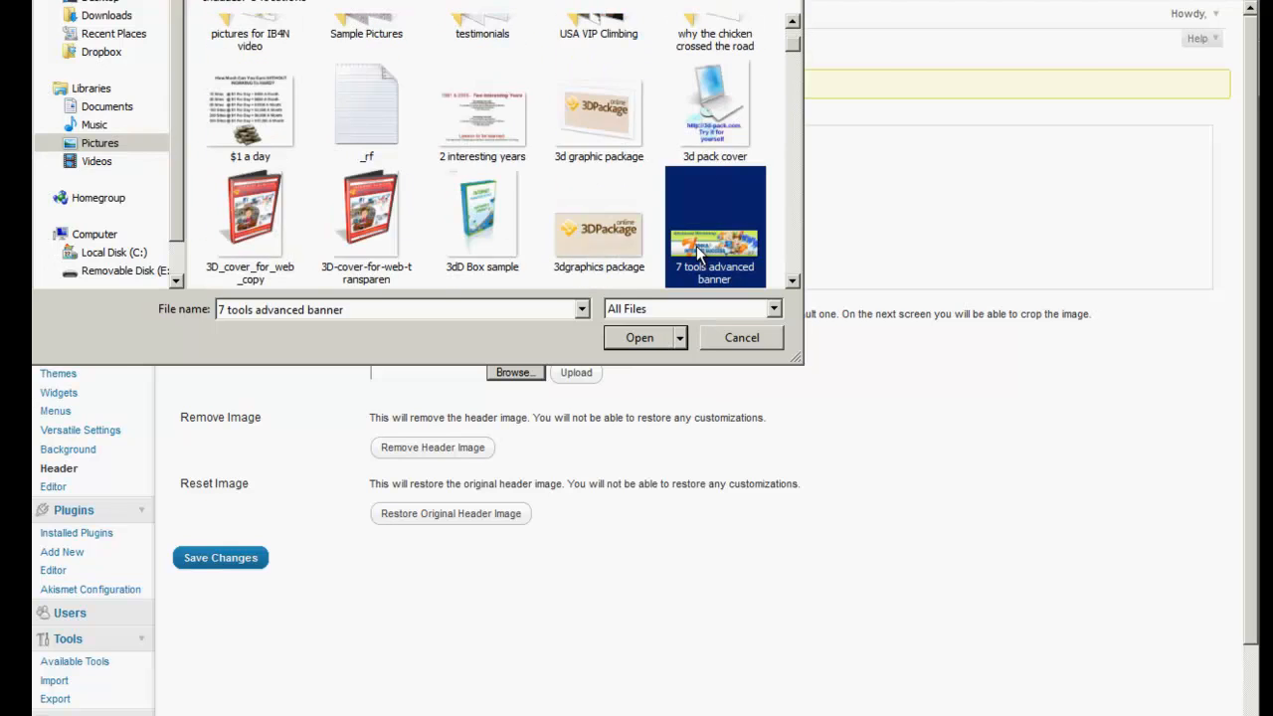
double_click(699, 253)
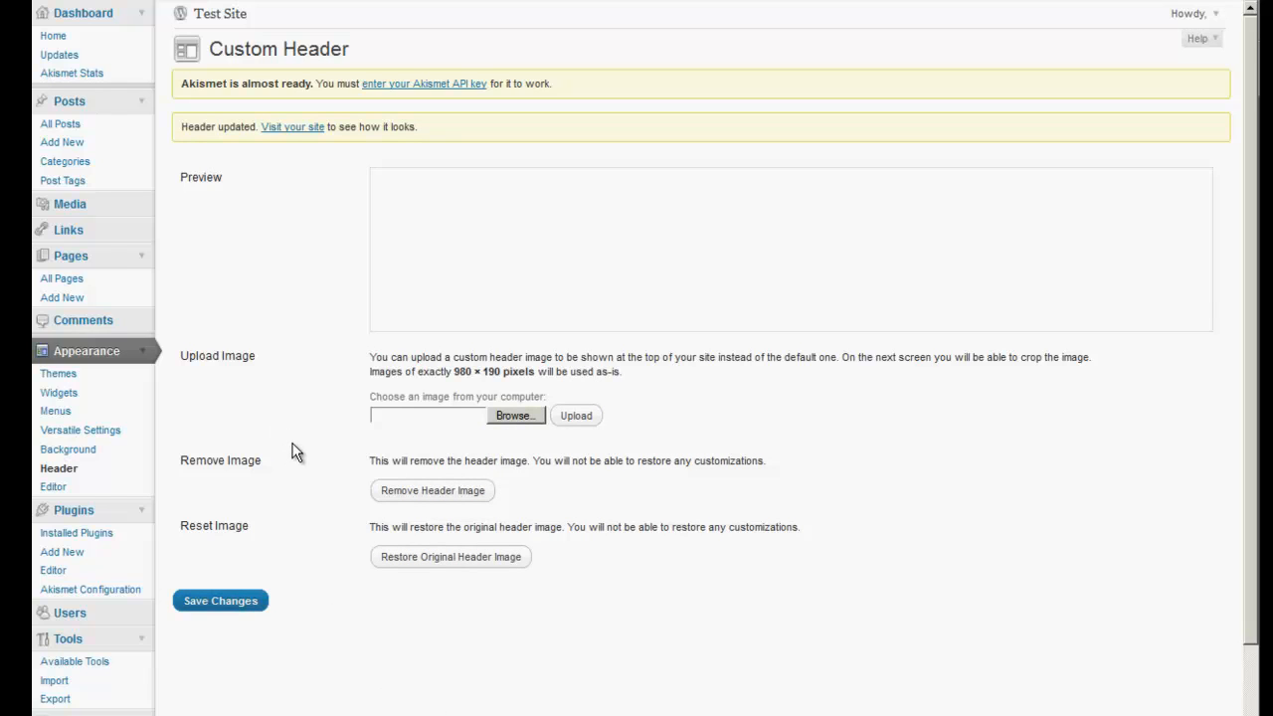
Reselect the 7 tools advanced banner, upload it and position the header crop area.
left_click(509, 415)
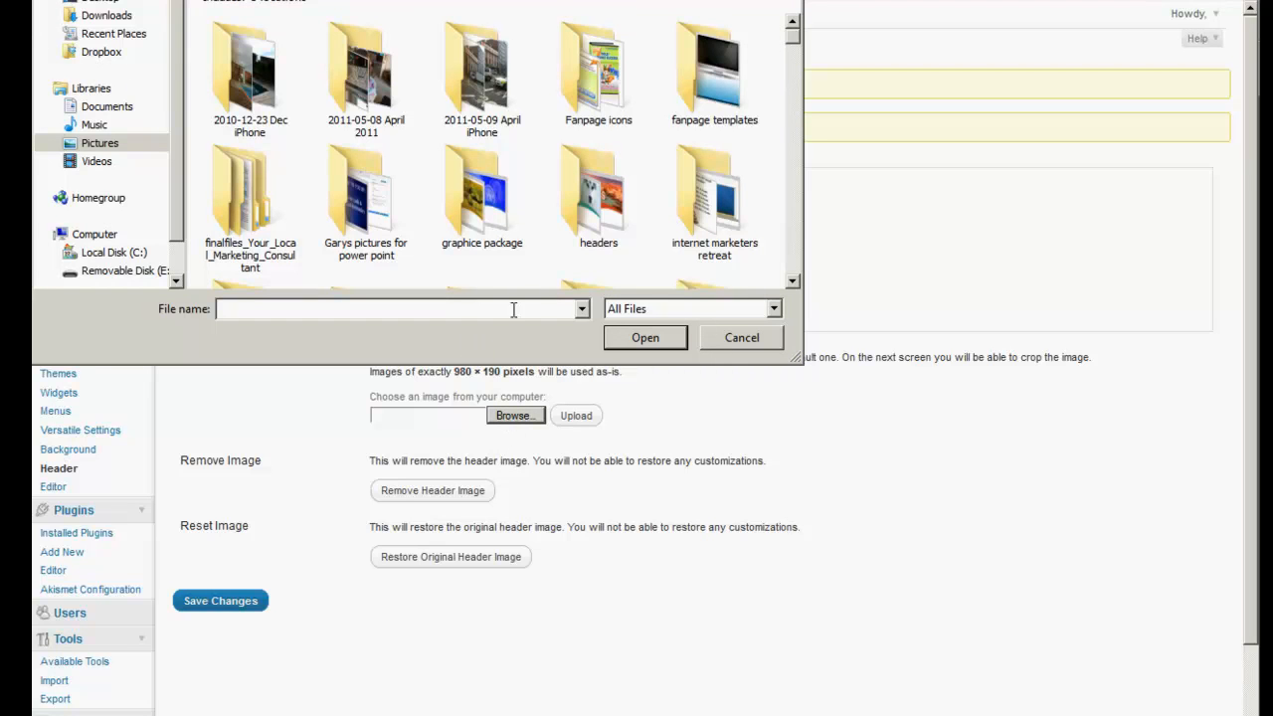
left_click(792, 282)
left_click(793, 281)
scroll(793, 282, "down", 3)
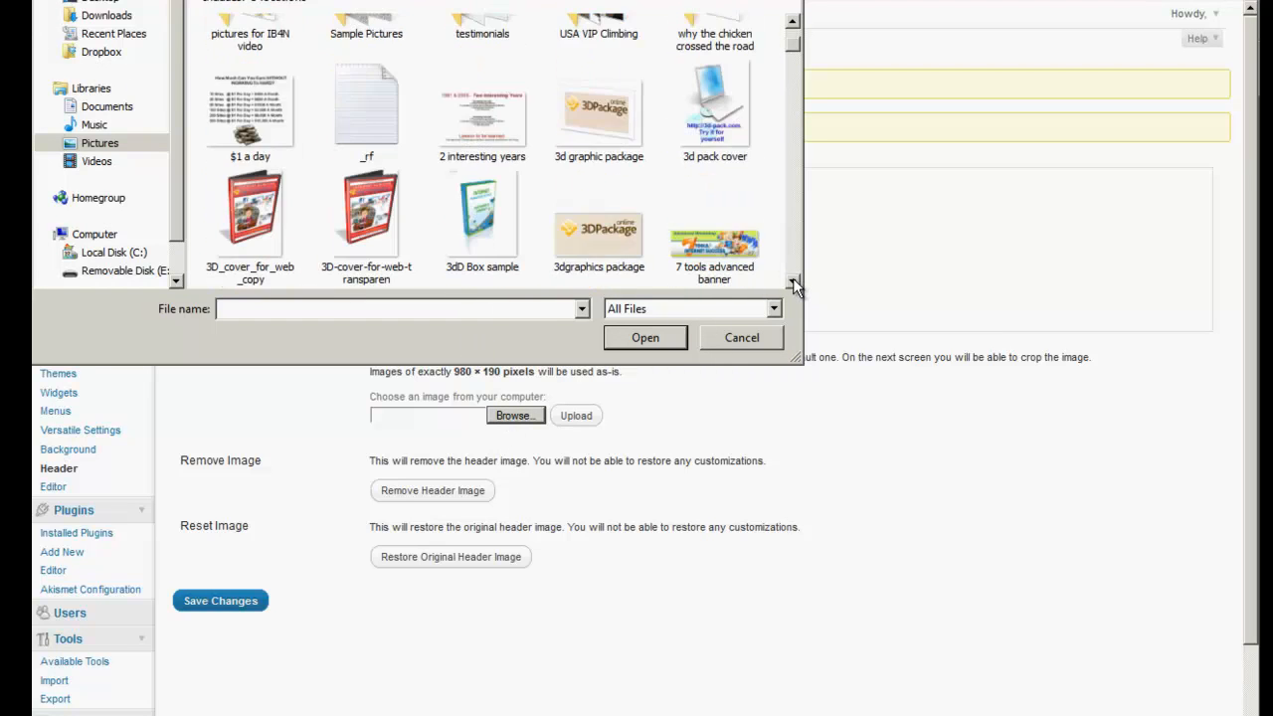
double_click(734, 147)
left_click(582, 418)
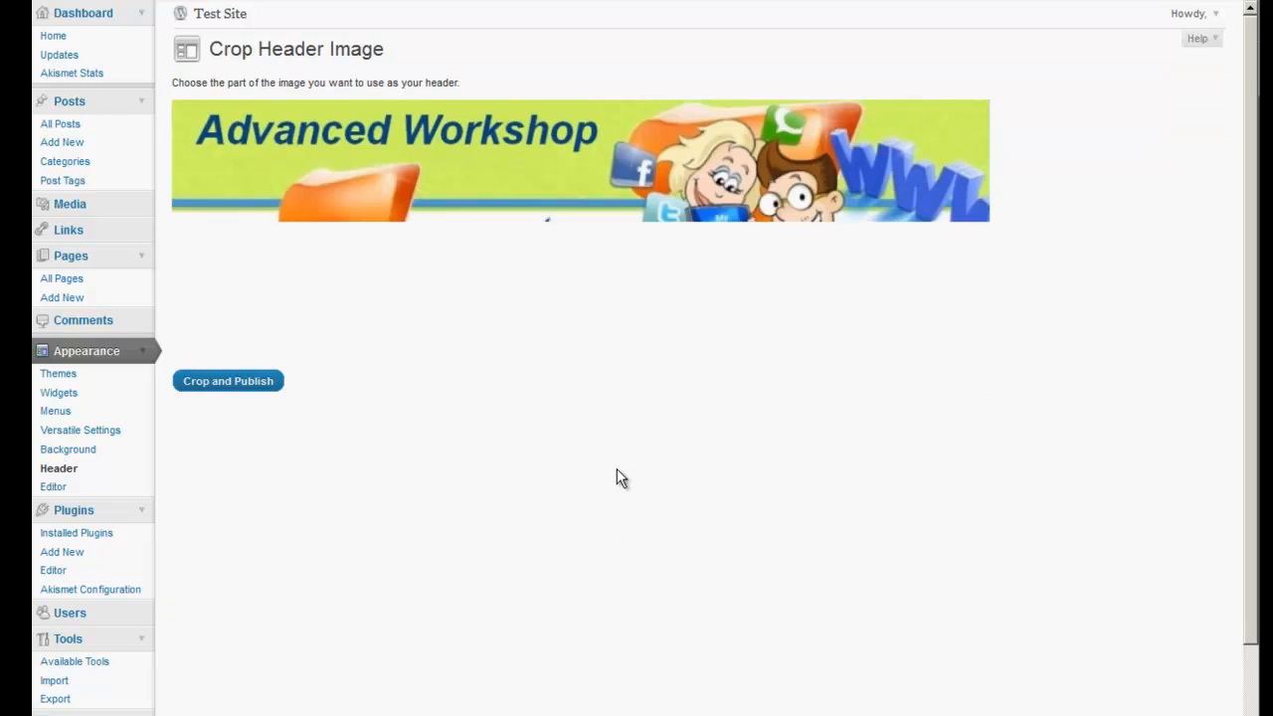
mouse_move(597, 235)
left_mouse_down()
mouse_move(605, 208)
mouse_move(609, 220)
left_mouse_up()
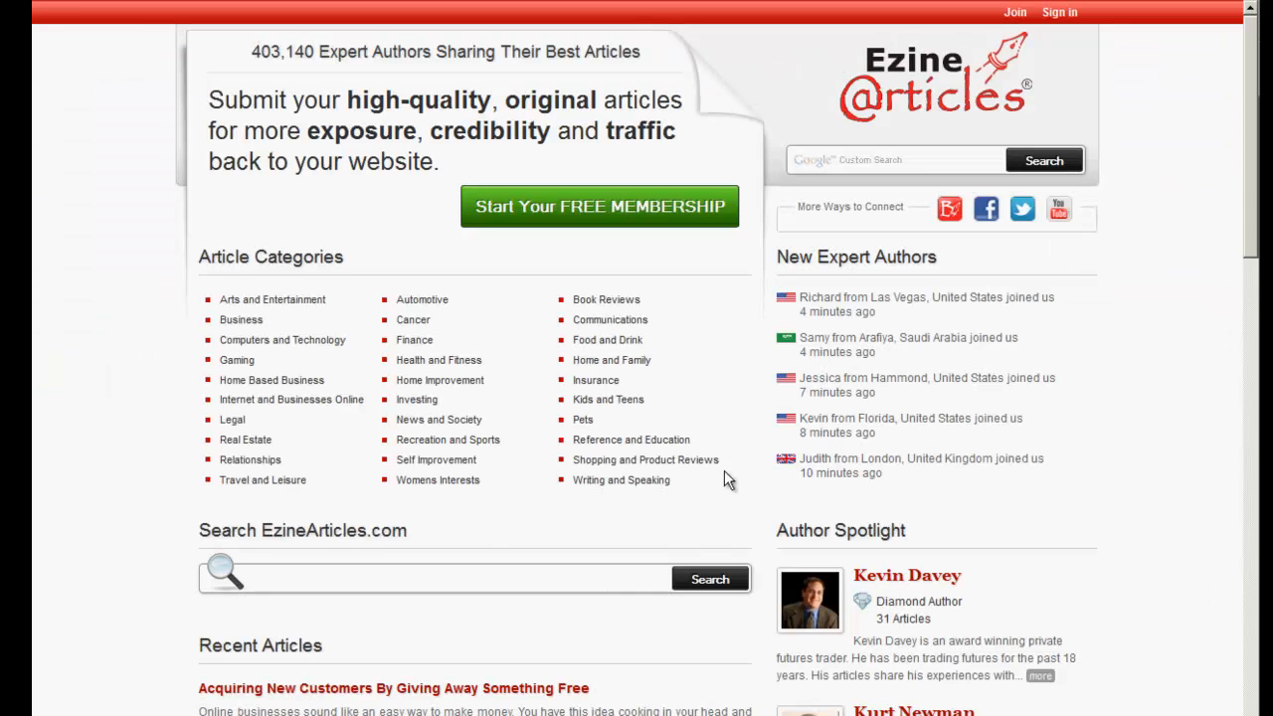
Copy the EzineArticles title 'Learn How To Get Organic Traffic With These Seven Secrets' into the clipboard.
mouse_move(271, 409)
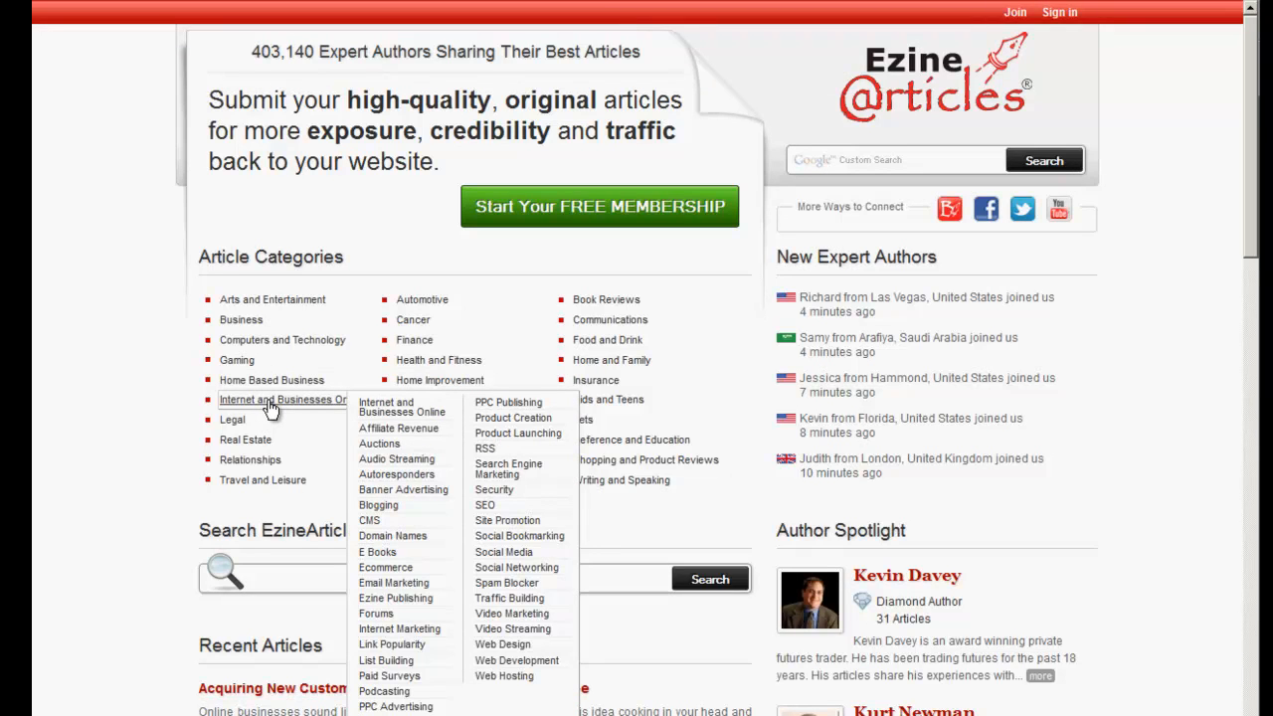
left_click(269, 403)
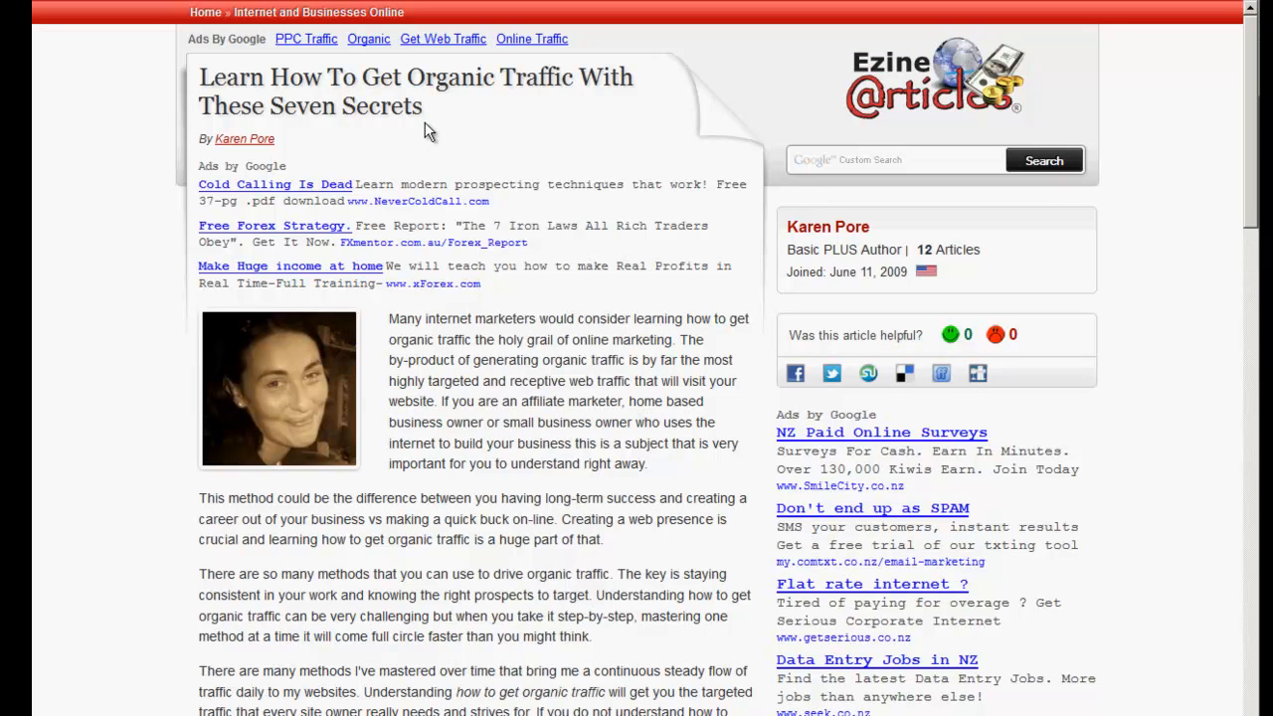
left_click_drag(424, 113, 198, 88)
key("ctrl+c")
right_click(239, 81)
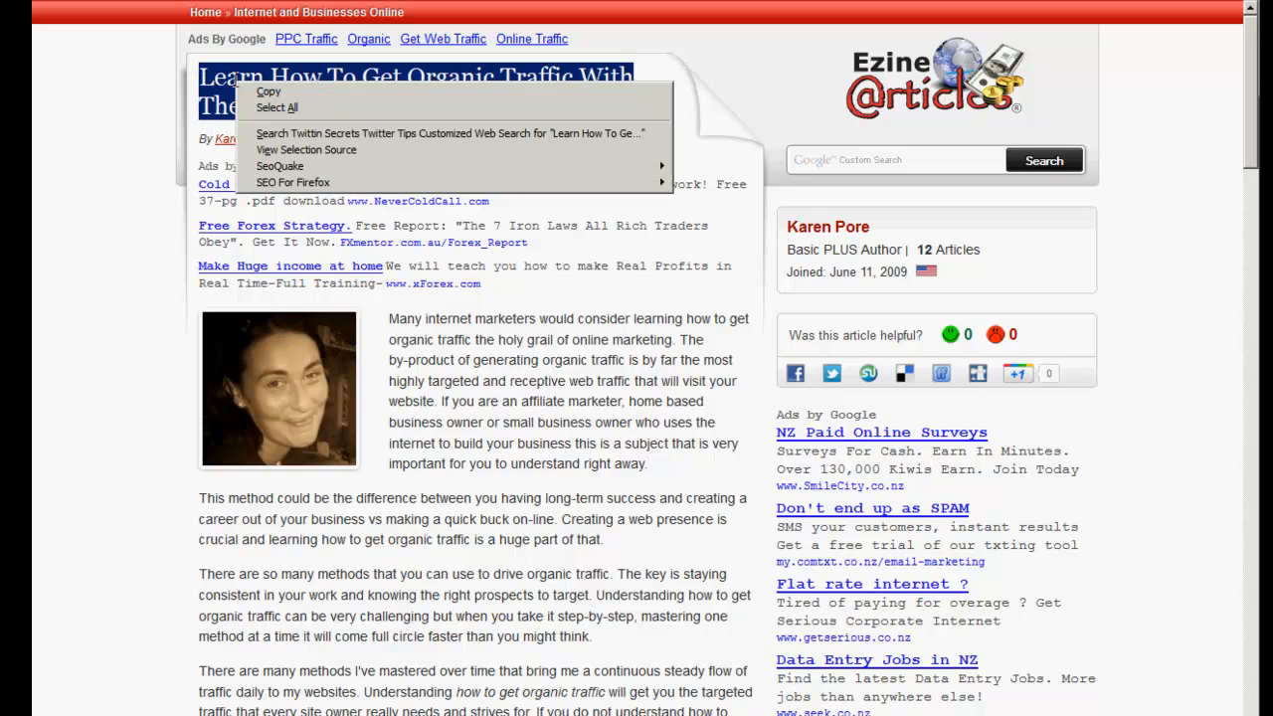
left_click(266, 92)
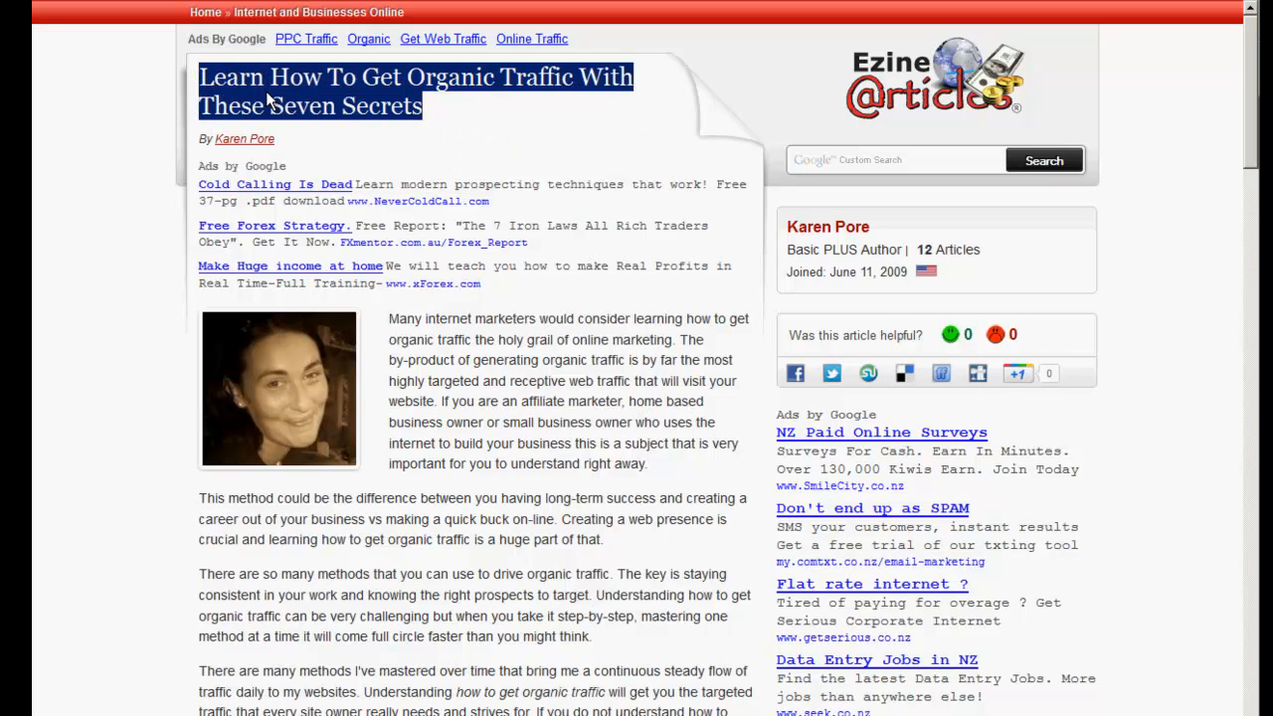
left_click(497, 1)
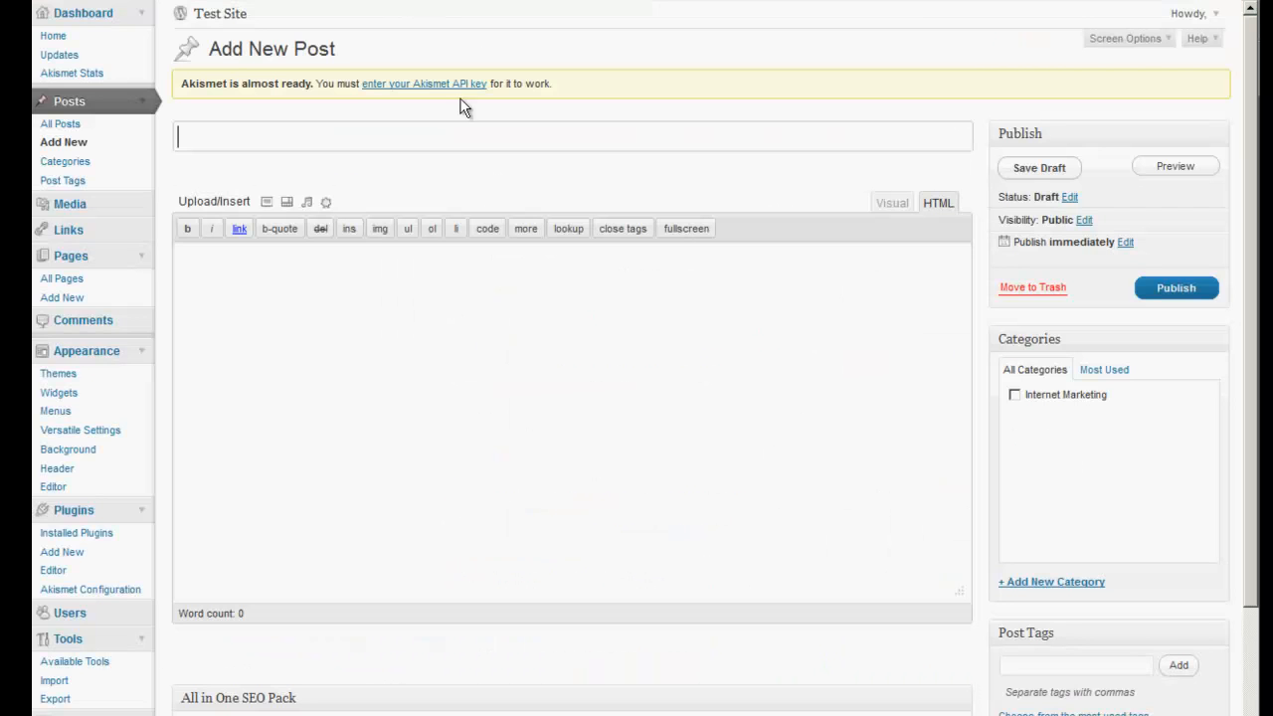
Paste the article title as the post title and as the body heading in Visual mode.
right_click(401, 135)
left_click(420, 199)
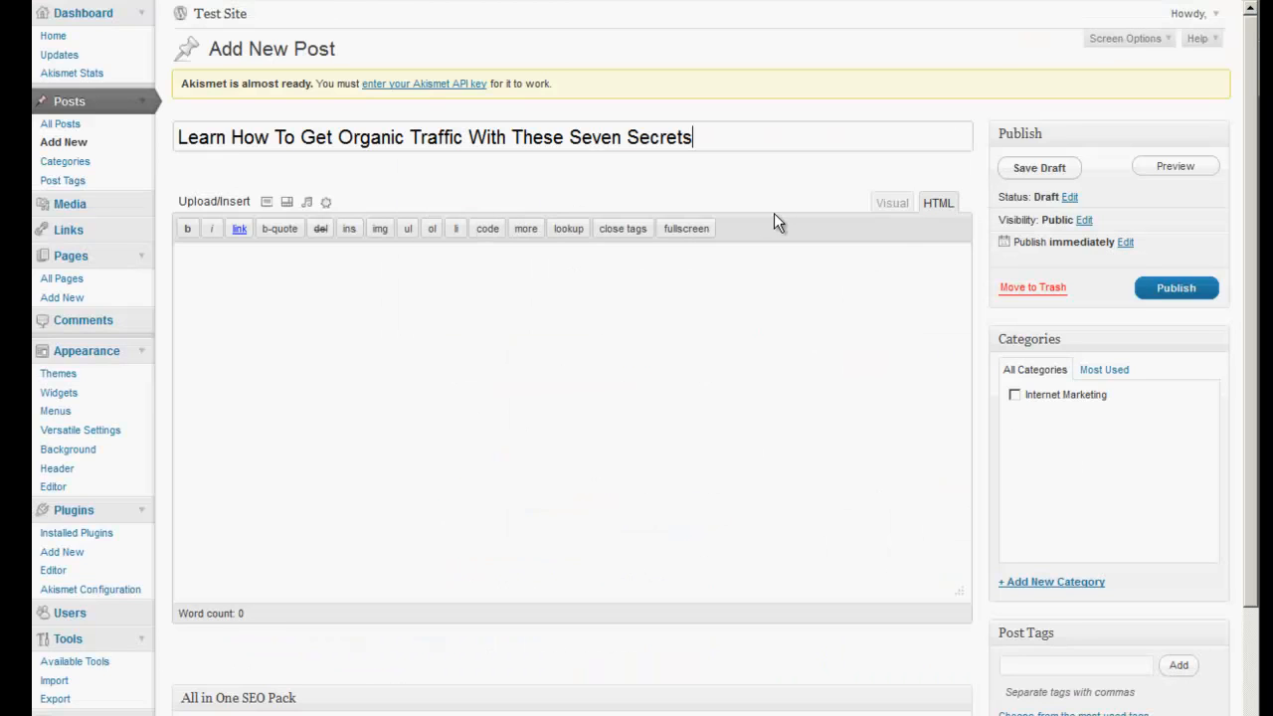
left_click(893, 205)
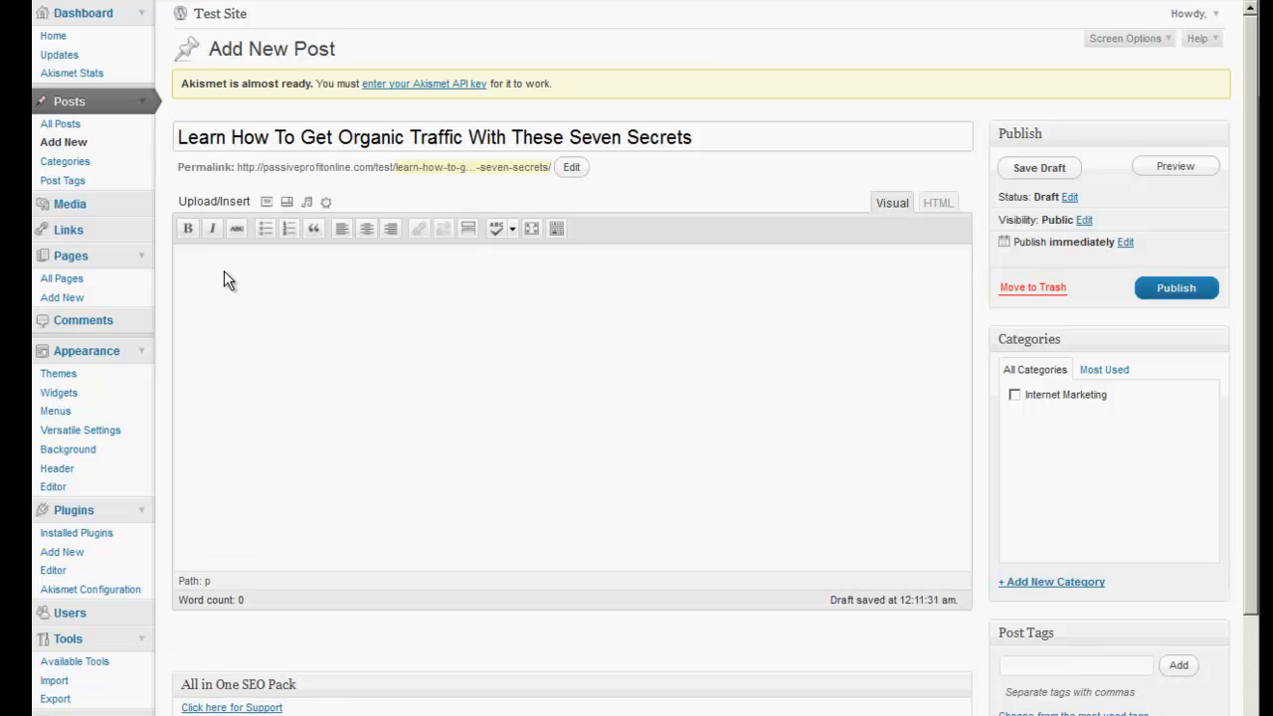
left_click(555, 225)
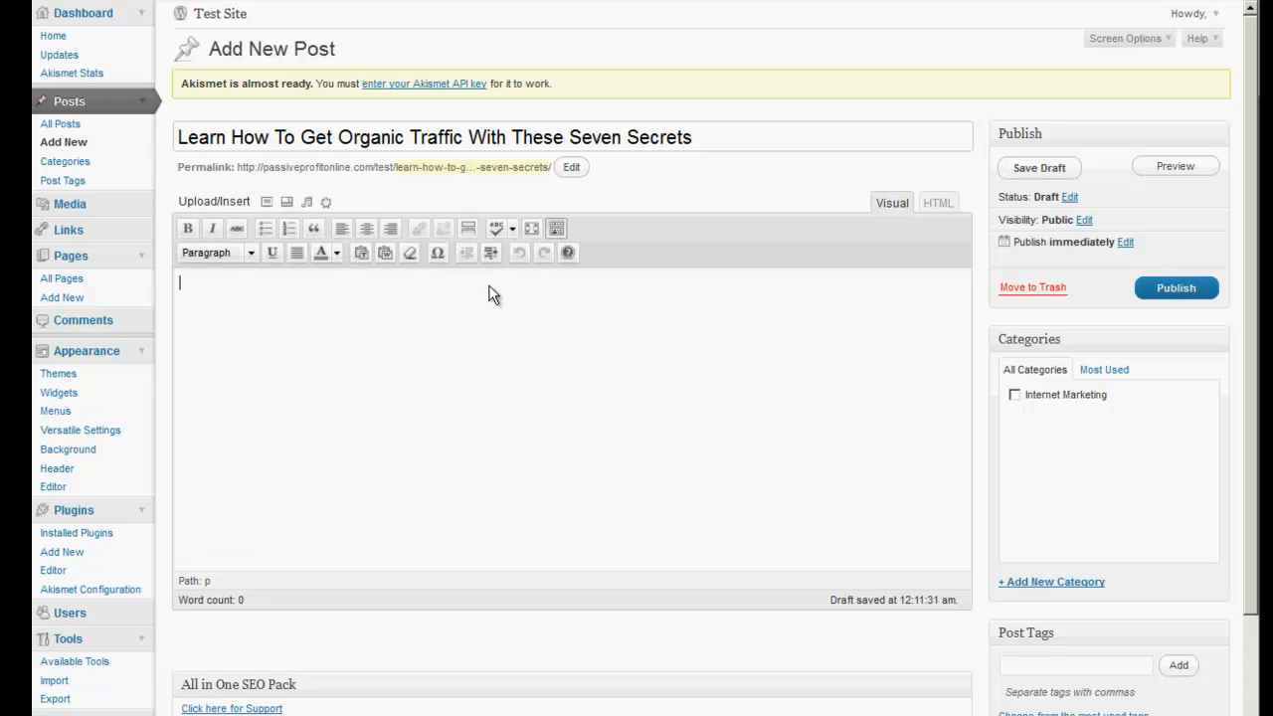
right_click(242, 295)
left_click(283, 364)
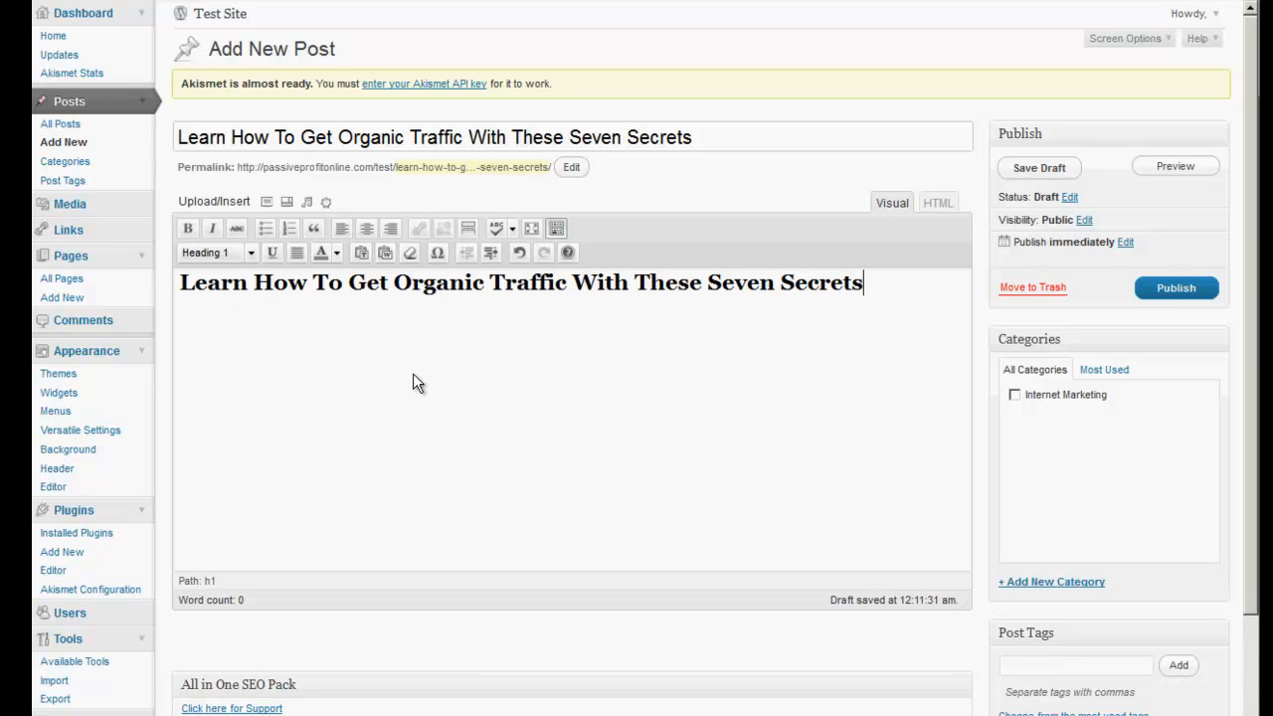
Copy the article text from EzineArticles and paste it below the heading.
key("ctrl+Tab")
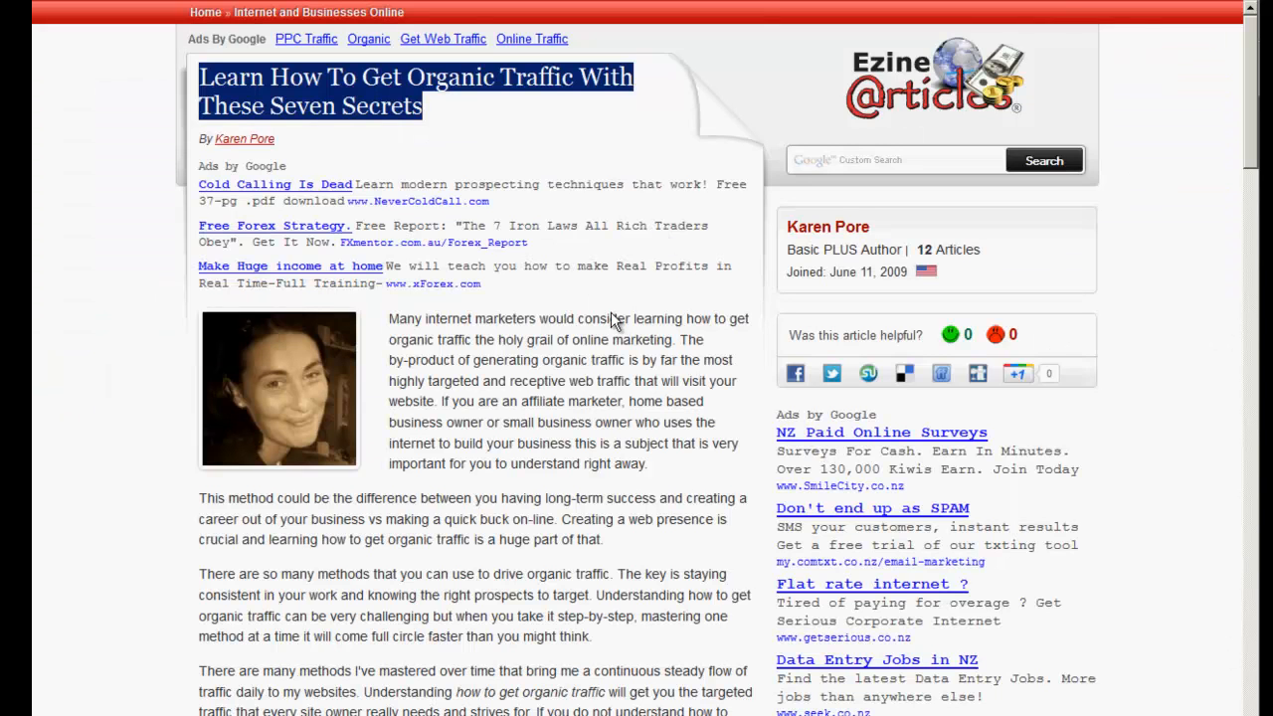
left_click_drag(391, 319, 602, 293)
right_click(497, 117)
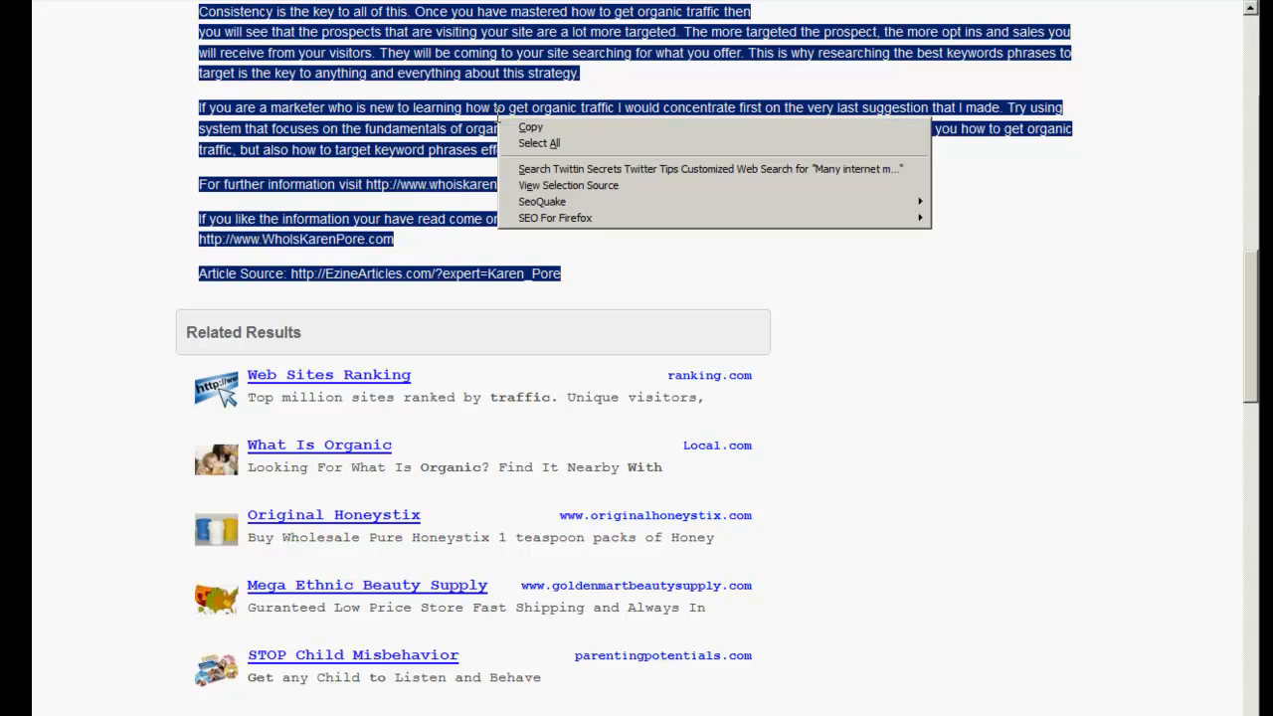
left_click(517, 128)
left_click(527, 1)
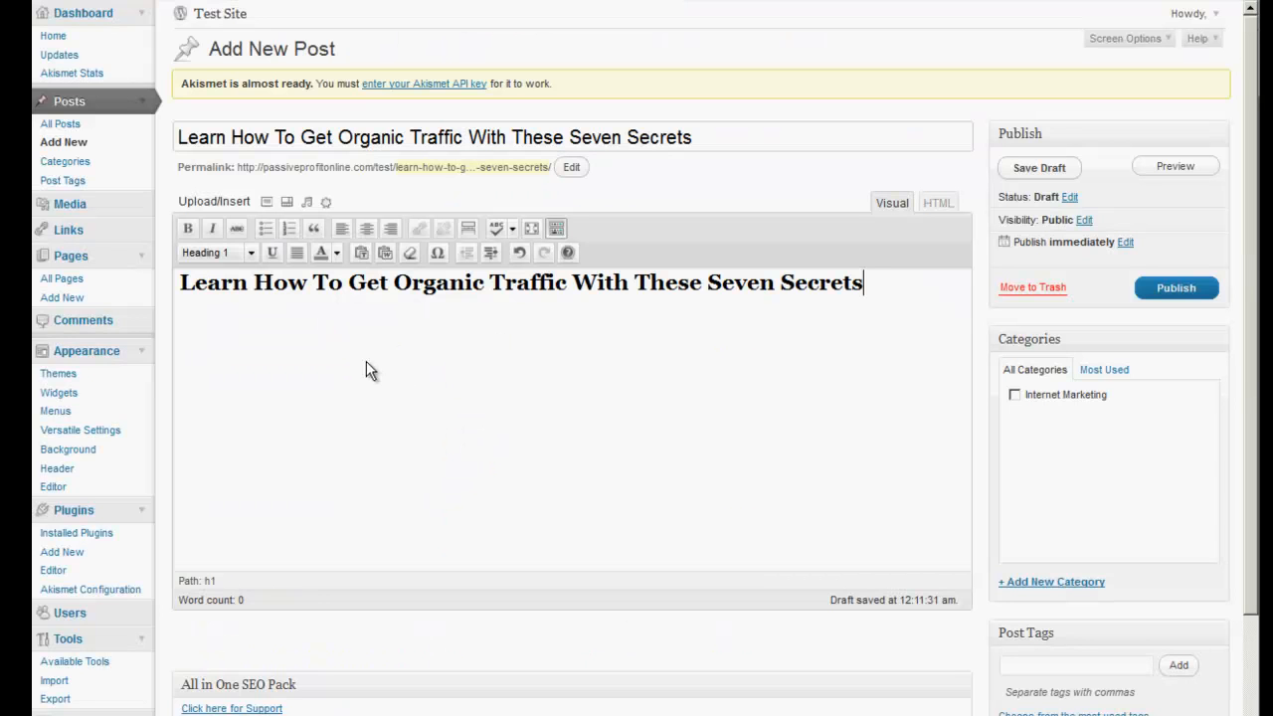
key("Return")
right_click(284, 330)
left_click(324, 400)
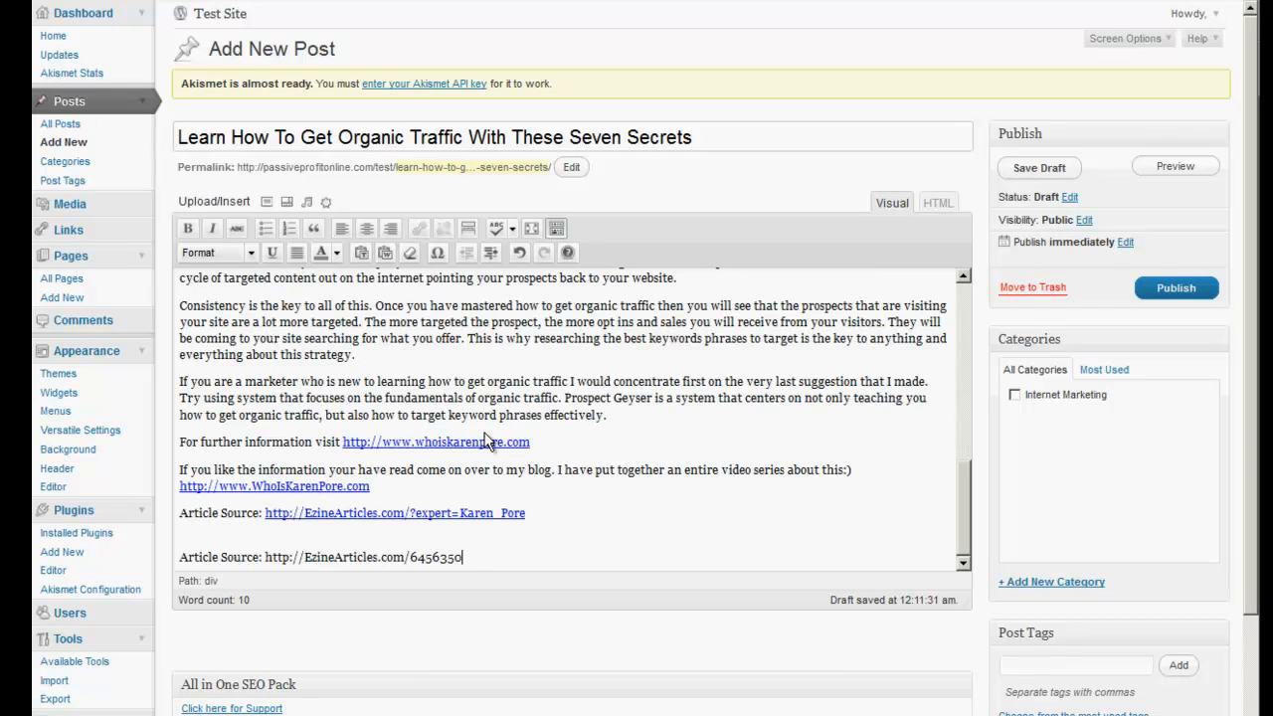
left_click_drag(963, 512, 963, 335)
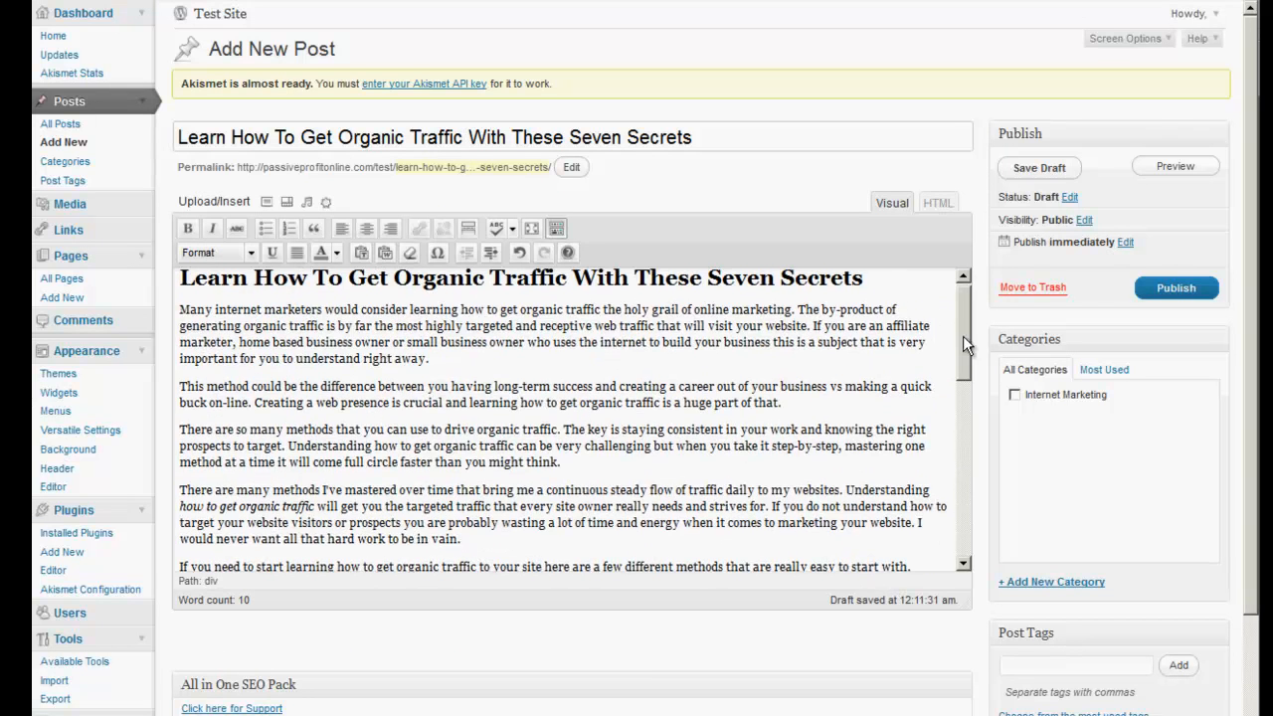
scroll(1071, 439, "down", 1)
scroll(1071, 438, "down", 1)
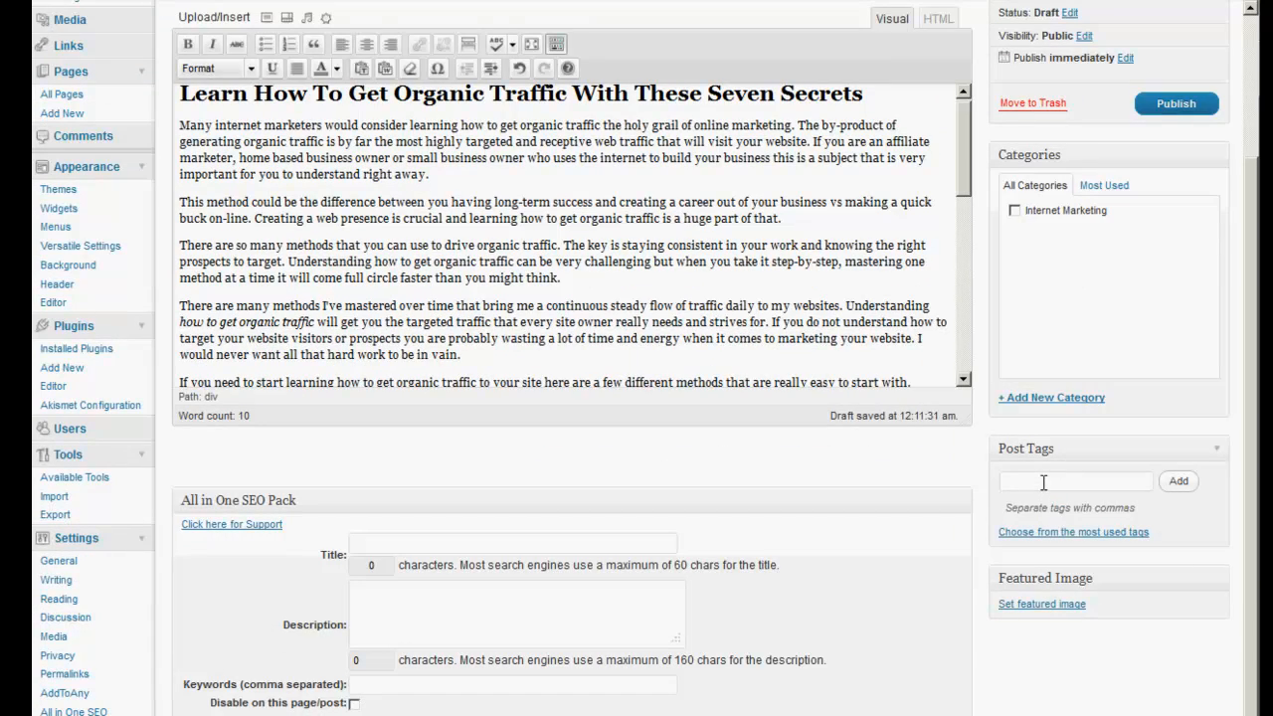
Add the tags 'Organis Traffic' and 'How to get organic traffic' to the post.
type("Organis Traffic, How to get")
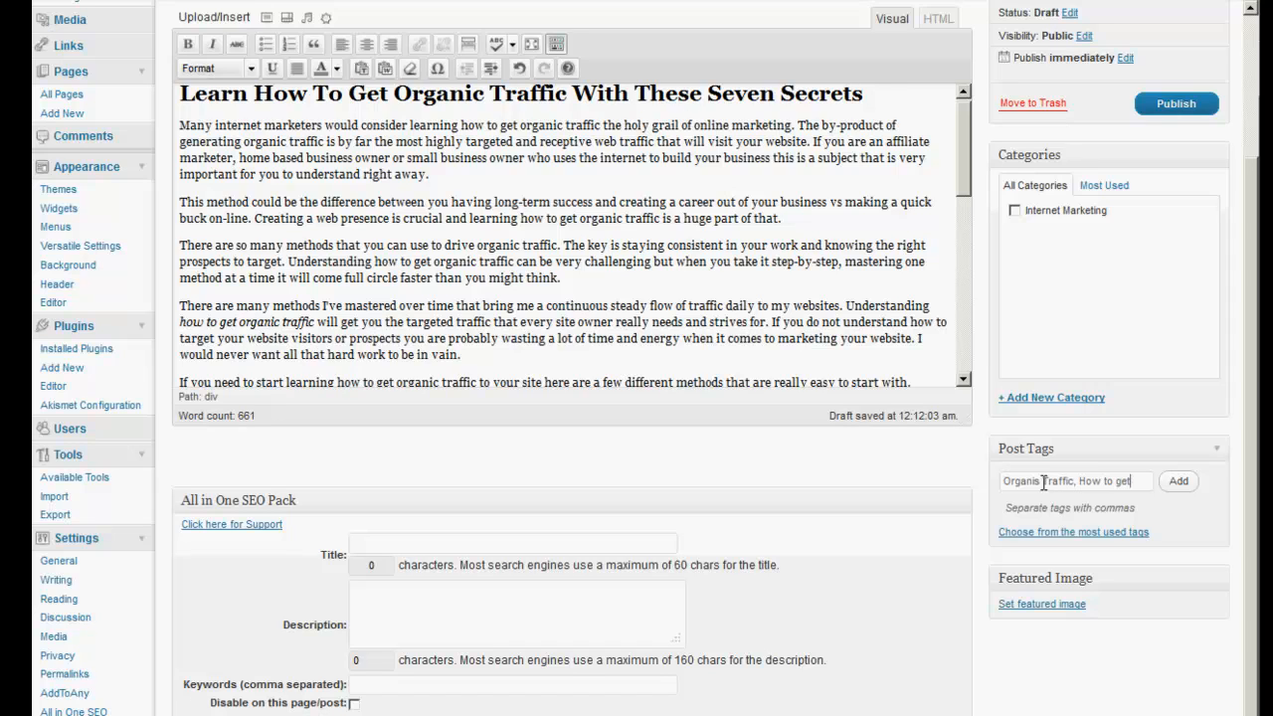
type("ganic")
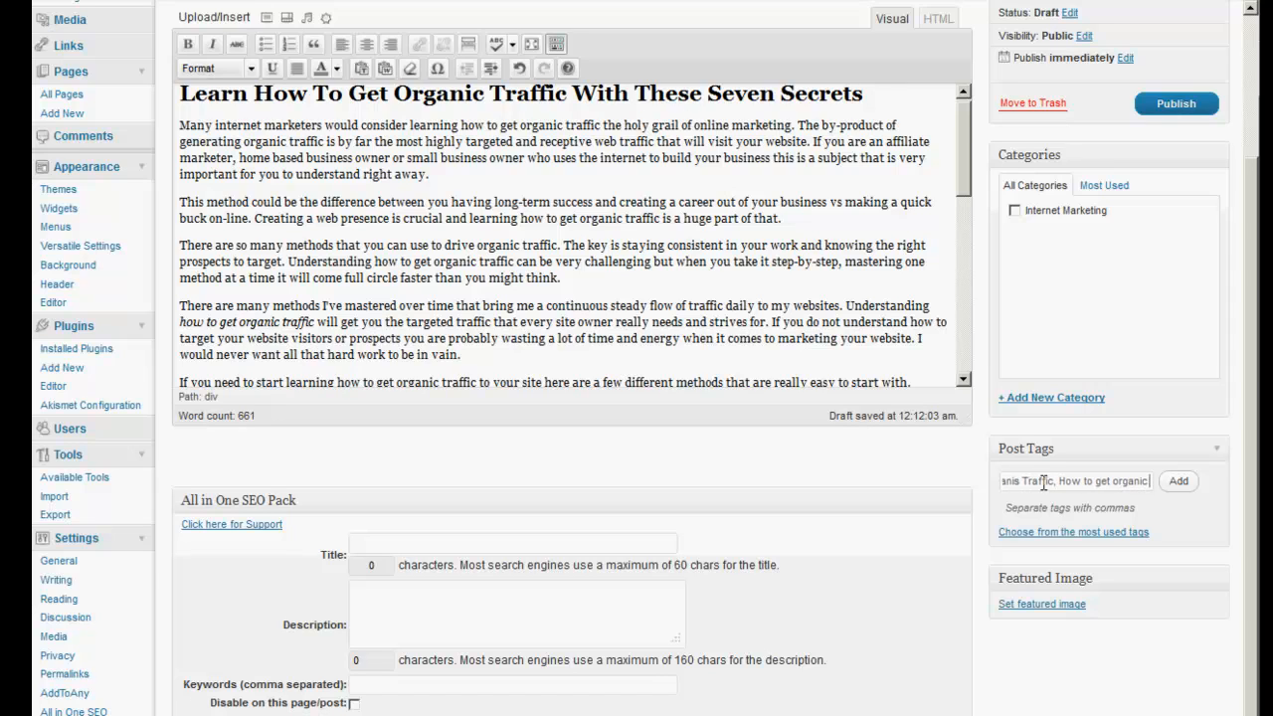
type(" traffic")
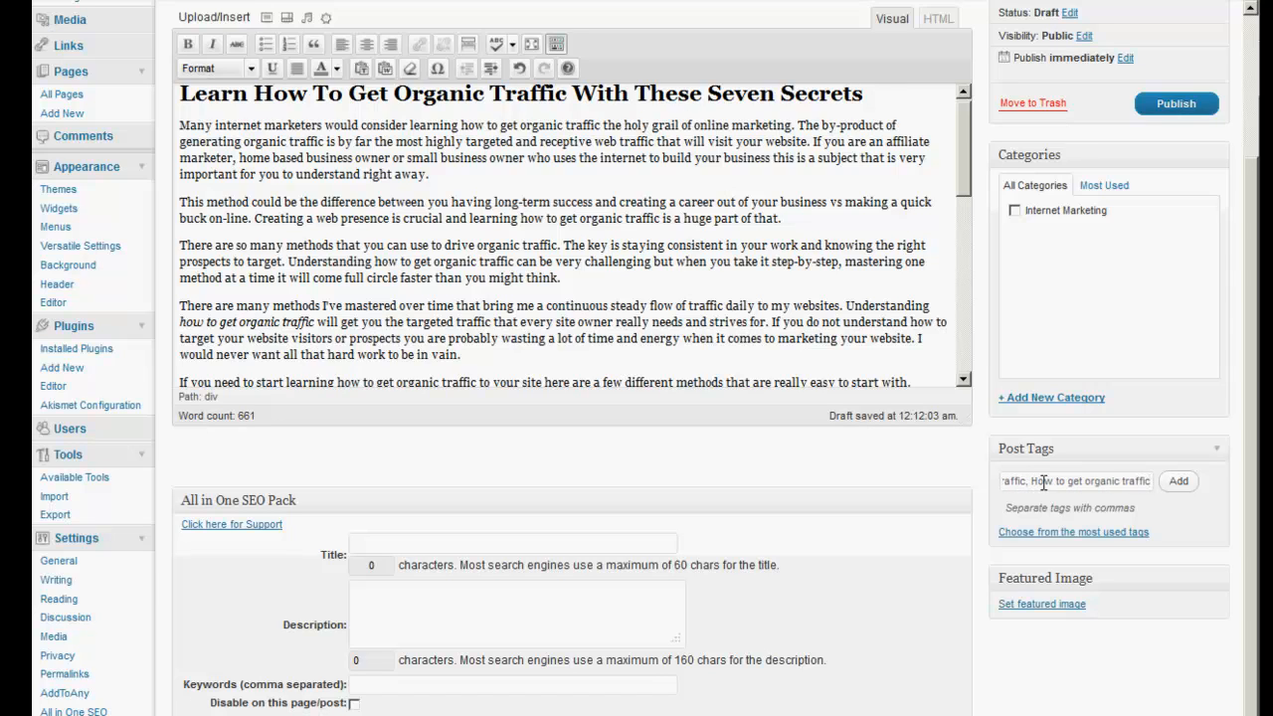
left_click(1178, 482)
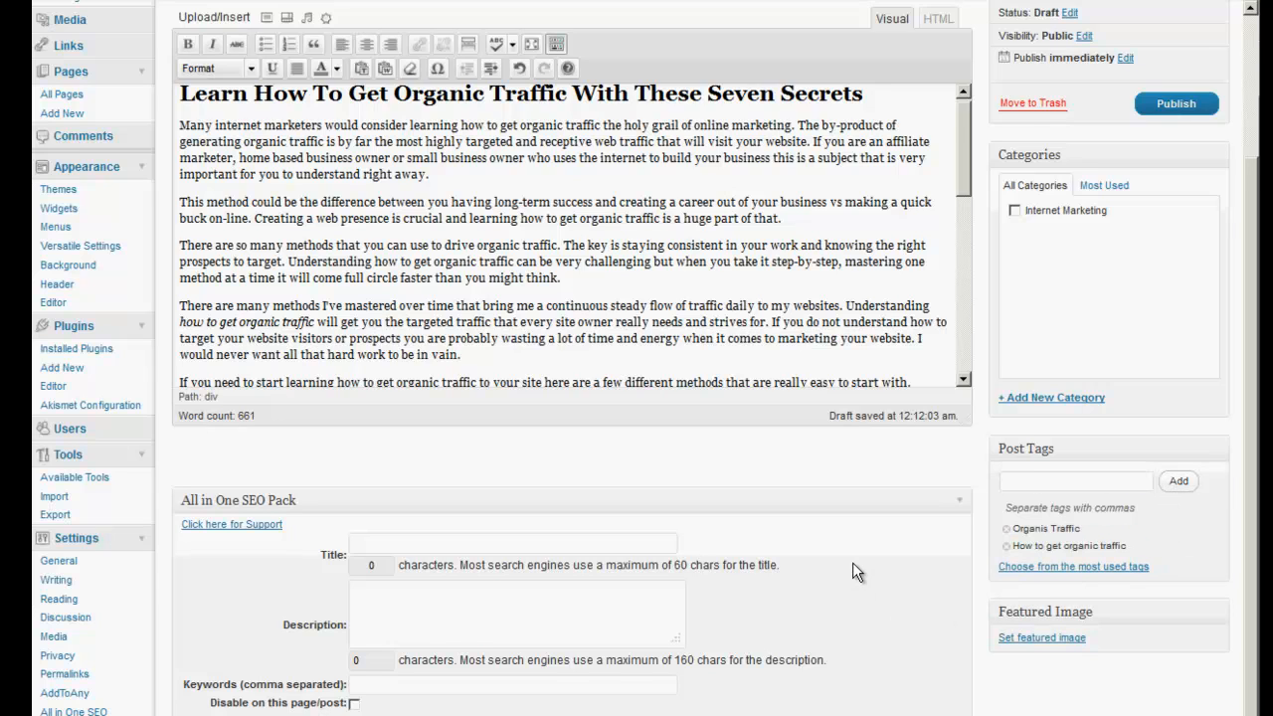
Clear the pasted text from the All in One SEO Title field so it is empty.
scroll(852, 563, "down", 1)
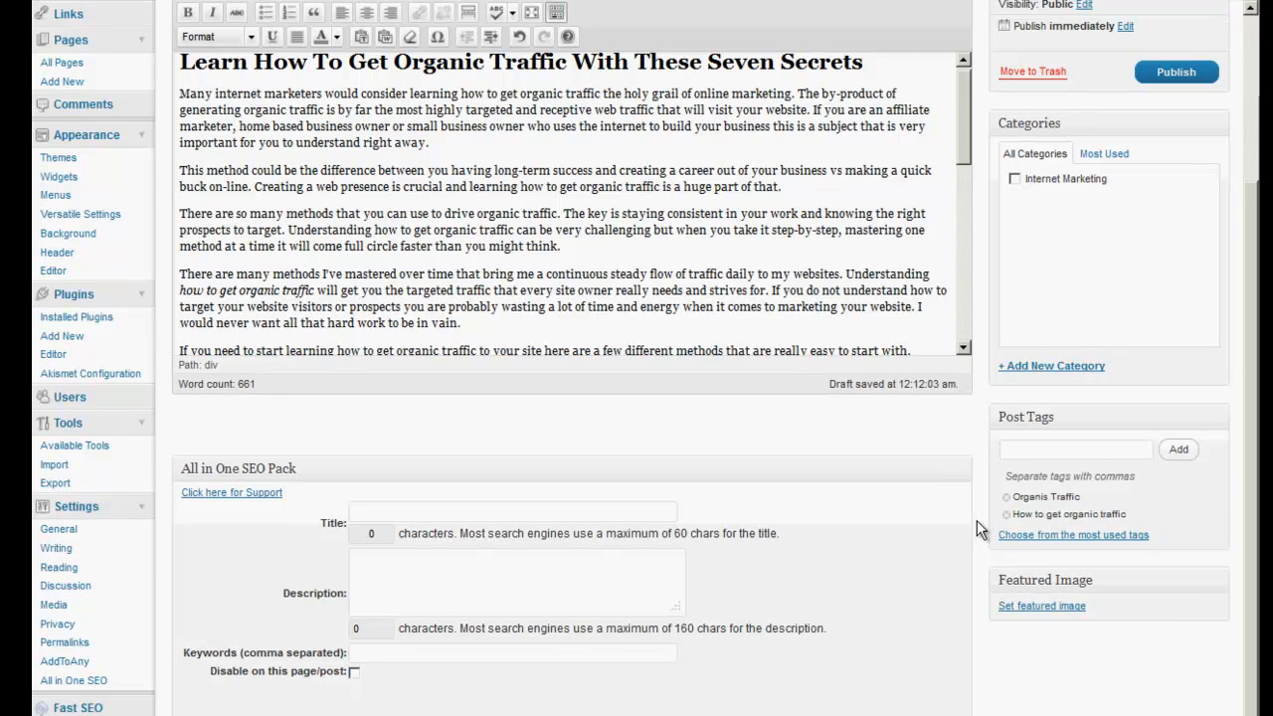
left_click(391, 567)
right_click(372, 509)
left_click(398, 579)
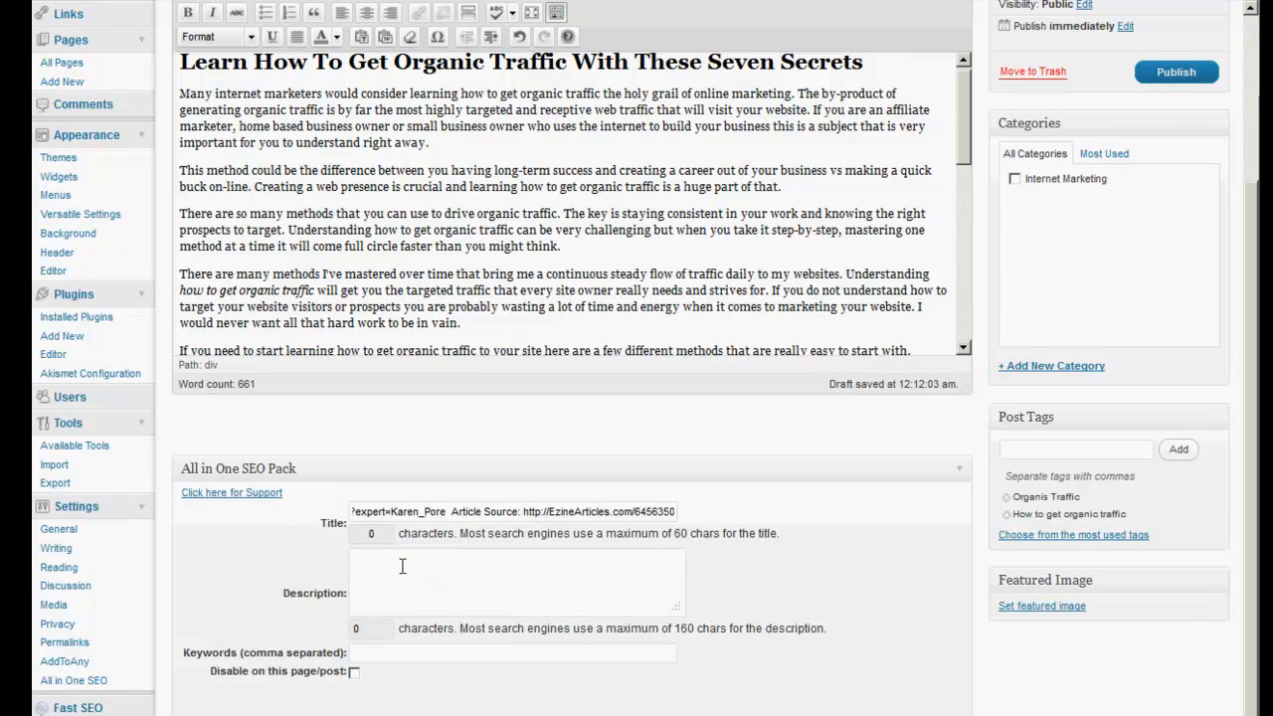
left_click_drag(674, 511, 198, 508)
key("ctrl+x")
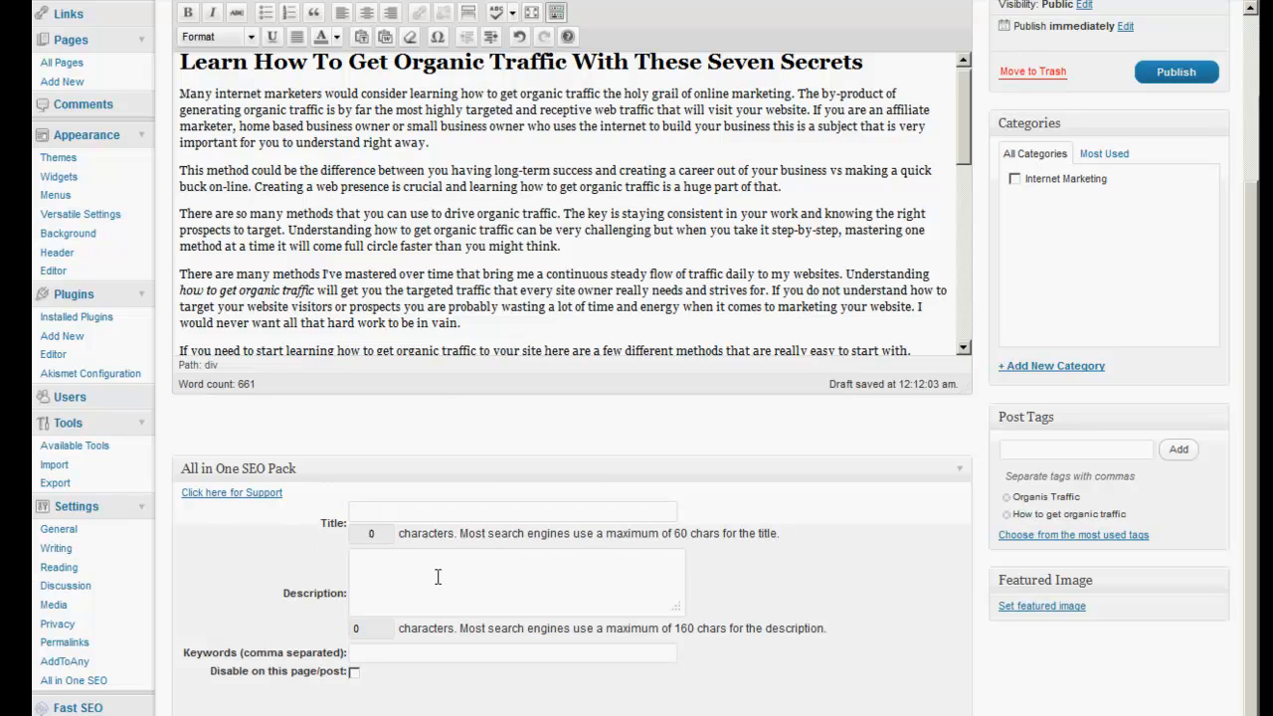
left_click(470, 650)
Publish the organic-traffic post and look over the live post.
scroll(850, 496, "up", 2)
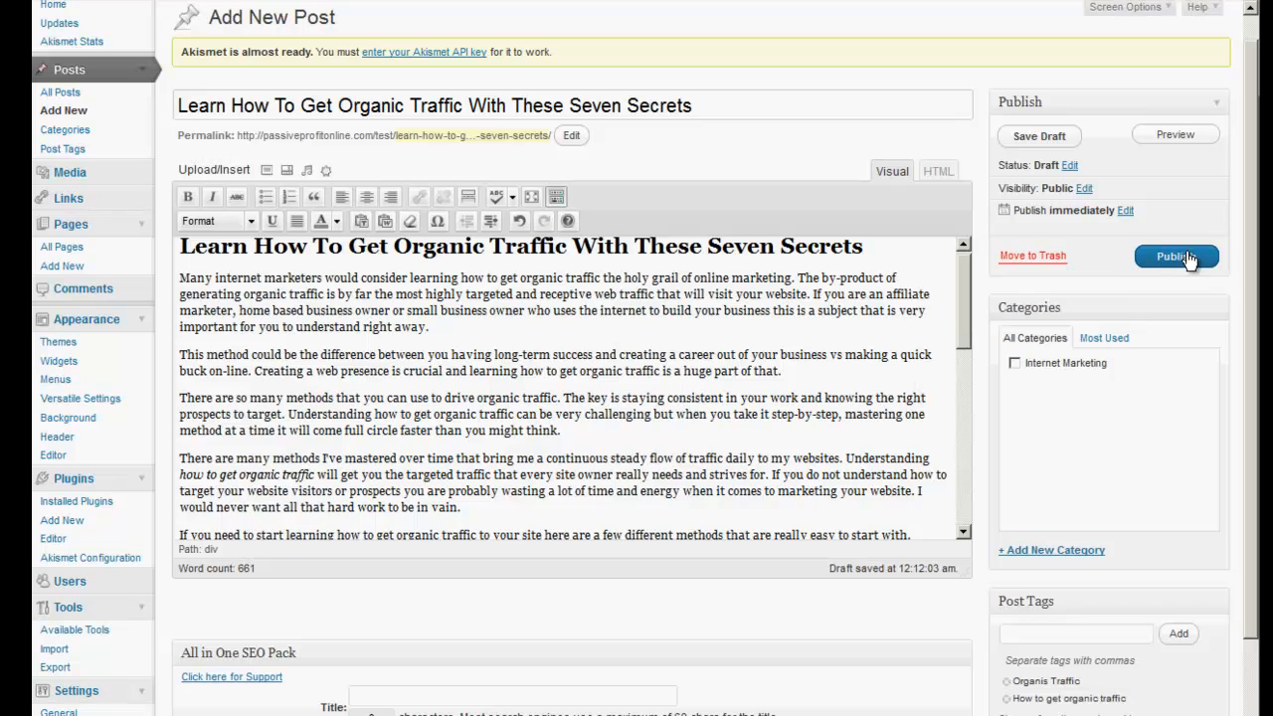
left_click(1177, 257)
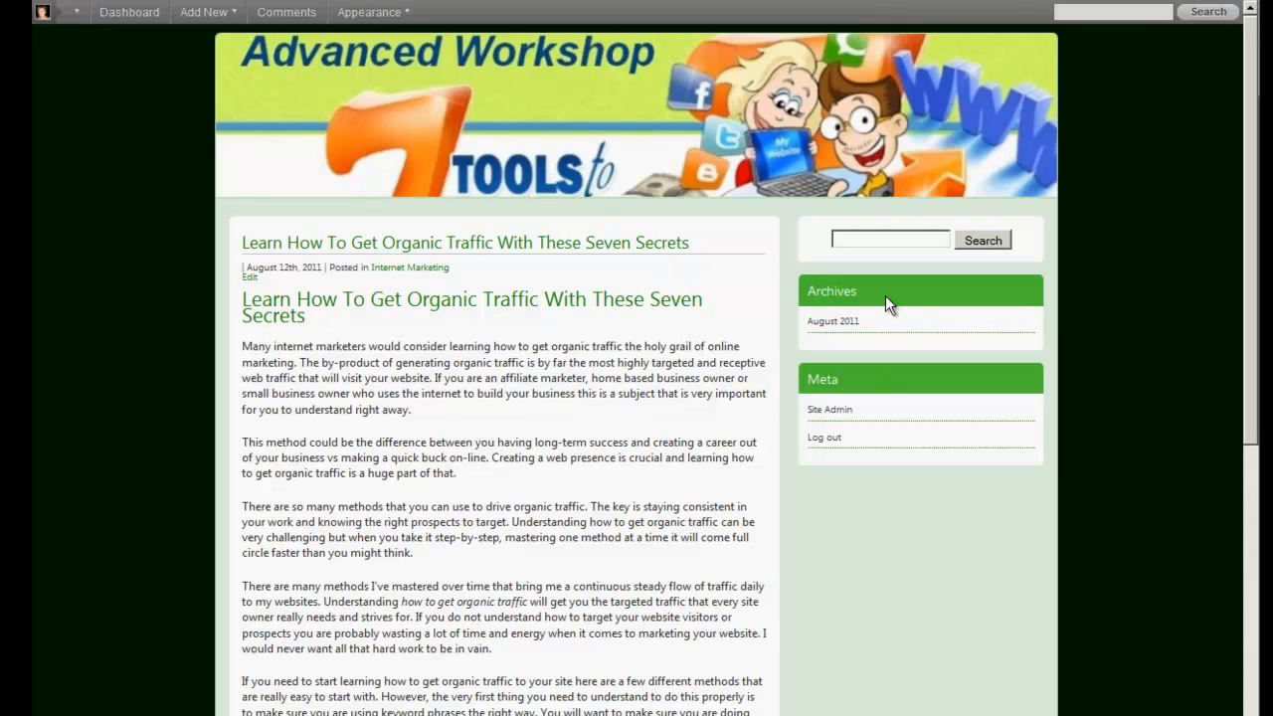
scroll(627, 448, "down", 6)
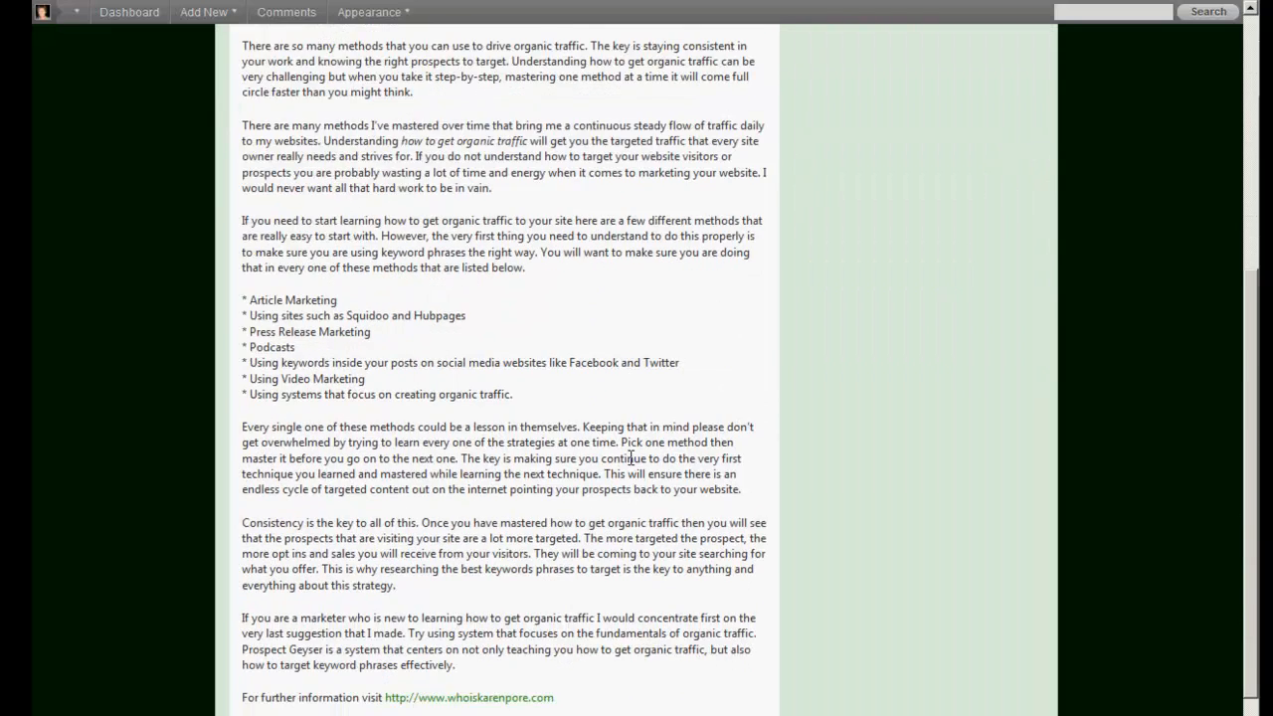
scroll(580, 679, "up", 6)
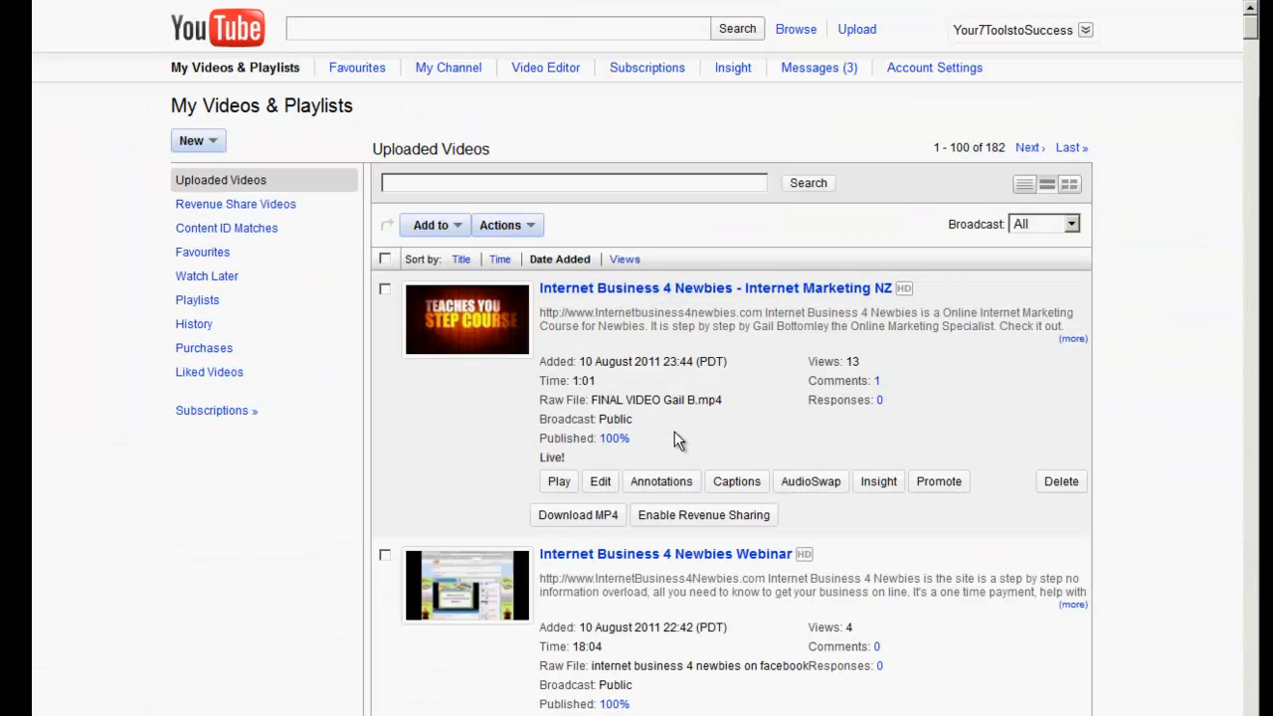
Copy the Internet Business 4 Newbies video's embed code from YouTube's Share > Embed panel.
left_click(656, 295)
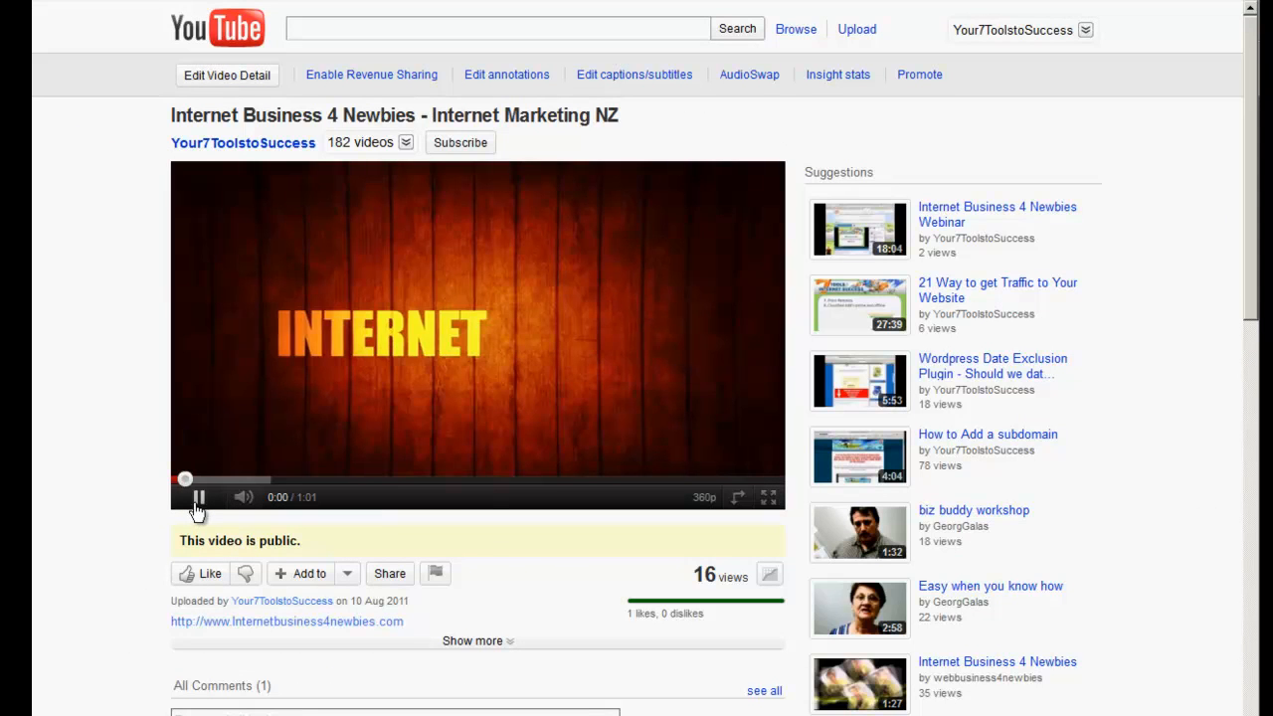
left_click(199, 500)
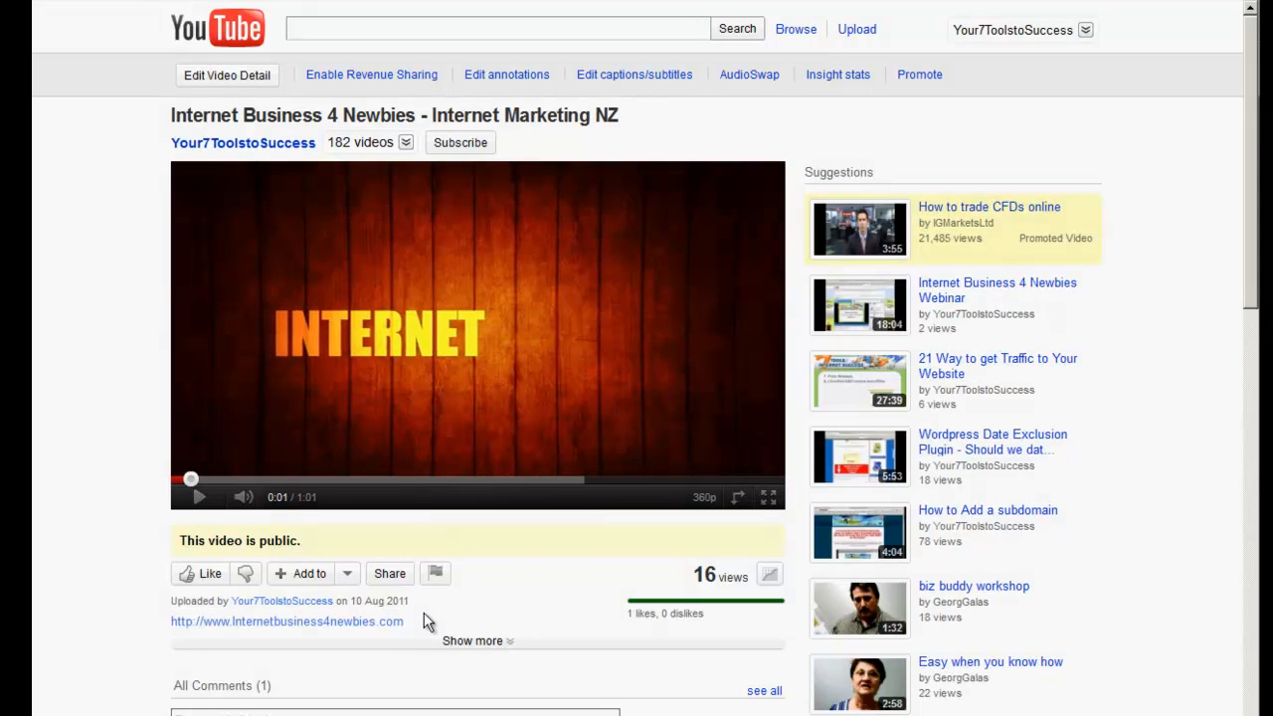
left_click(396, 573)
scroll(493, 542, "down", 3)
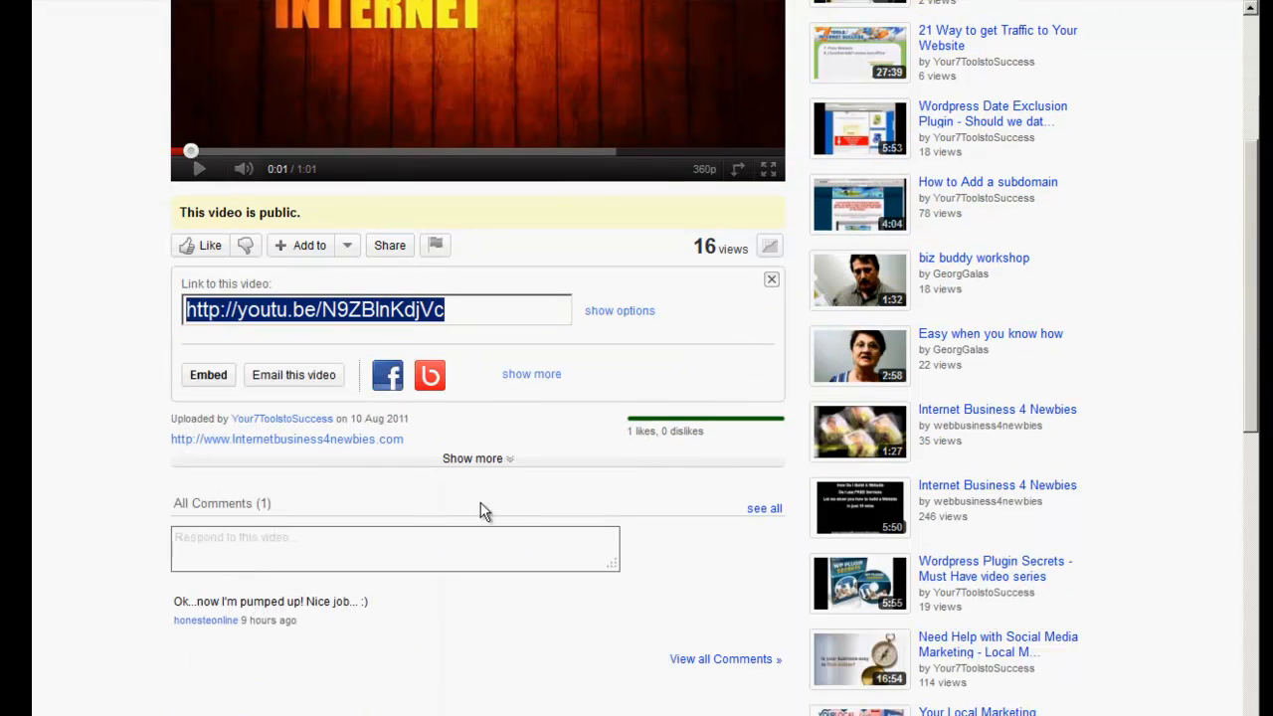
left_click(204, 375)
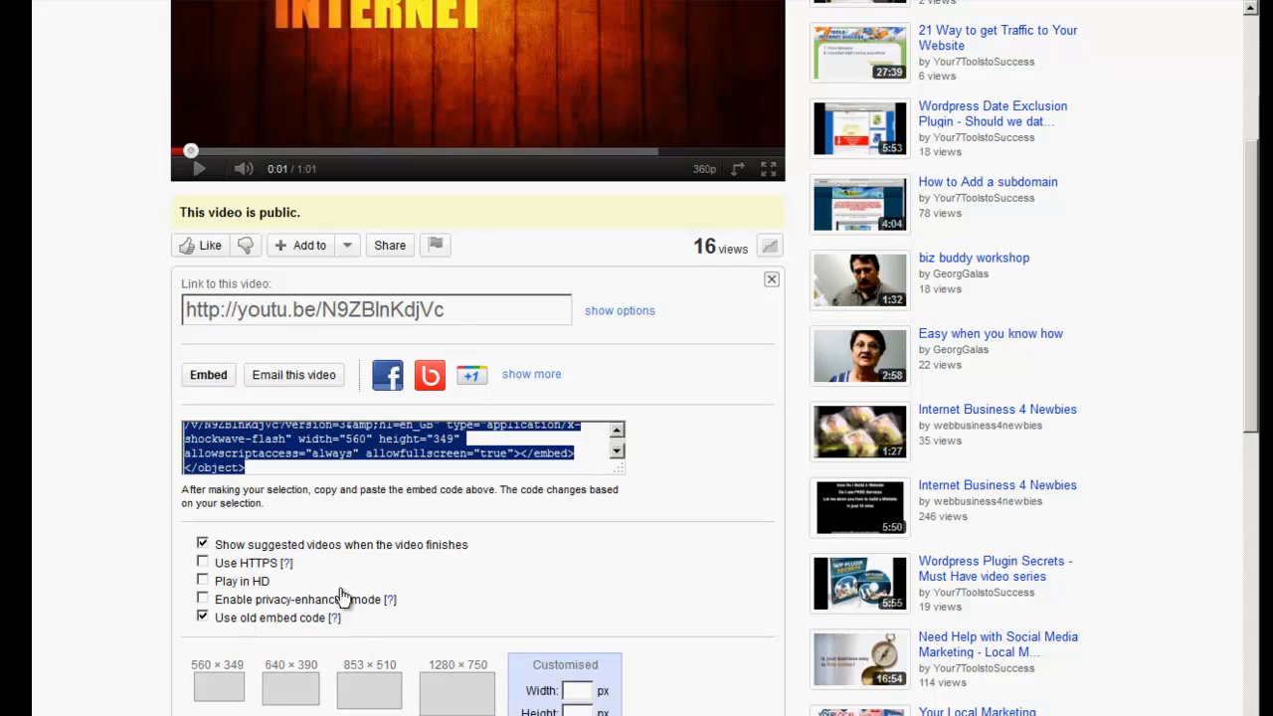
right_click(393, 444)
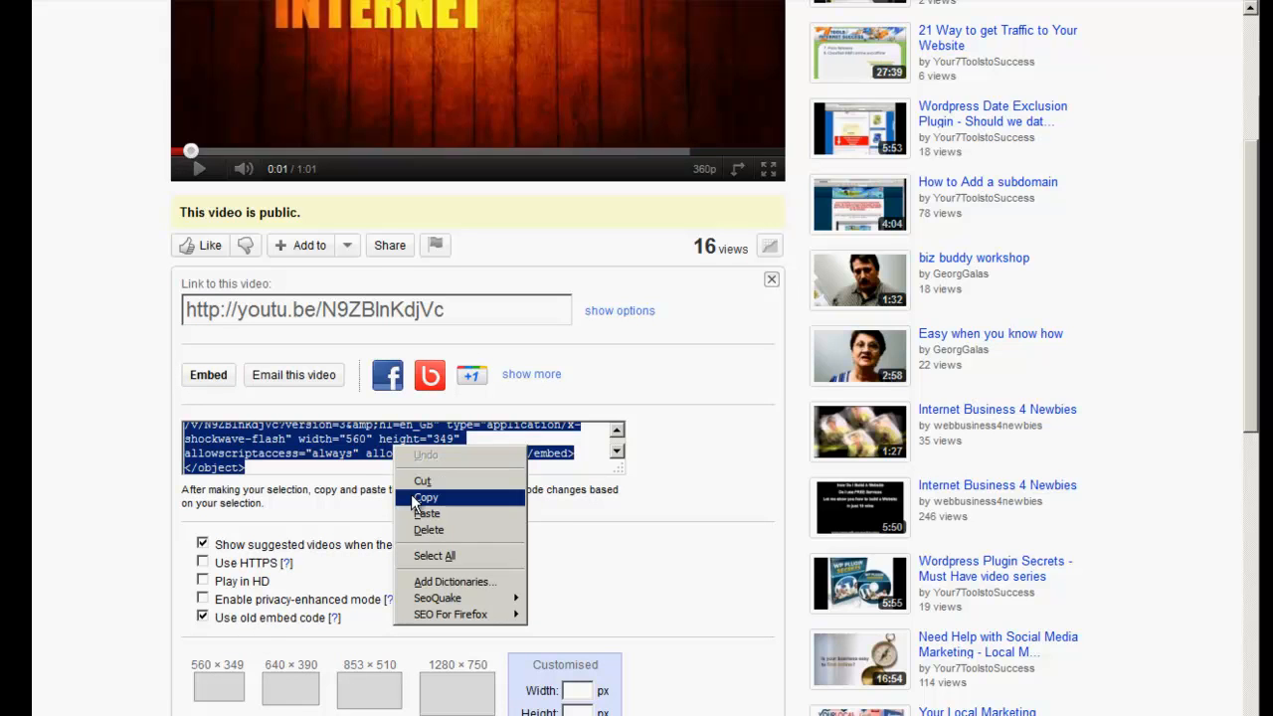
left_click(418, 499)
key("ctrl+Tab")
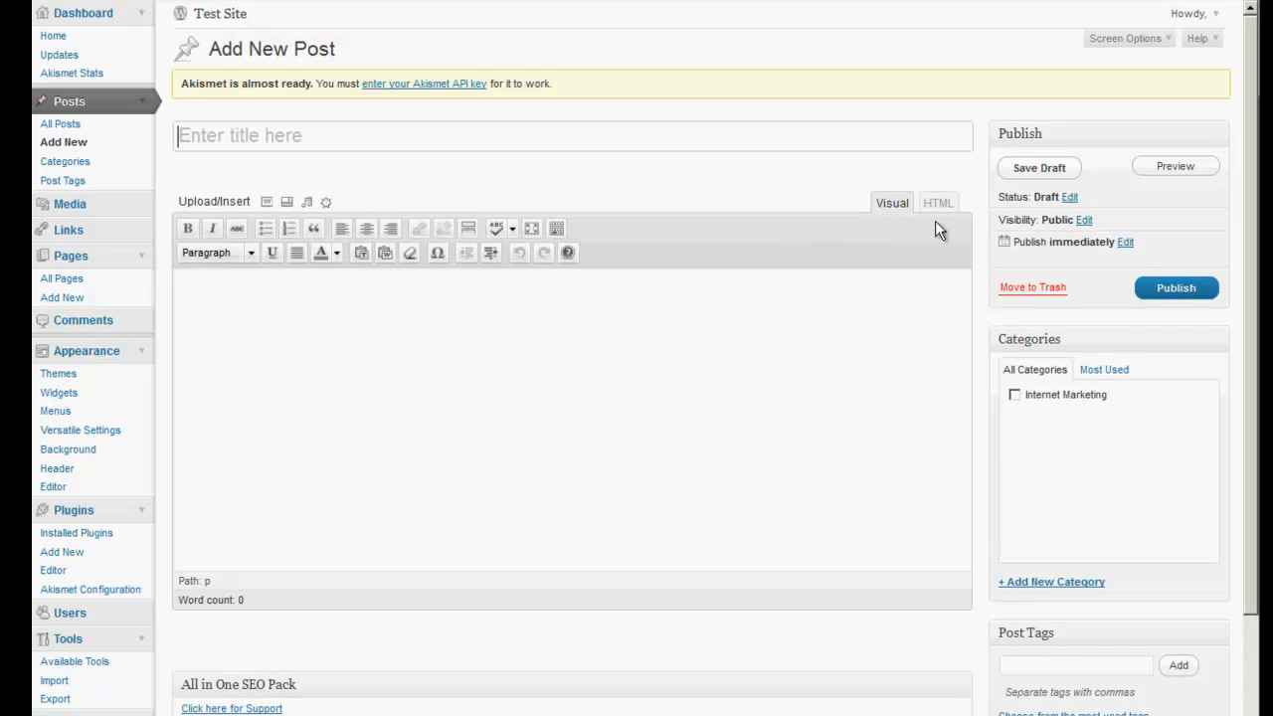
Paste the YouTube embed code into the post body in HTML view, with blank lines above it.
left_click(943, 204)
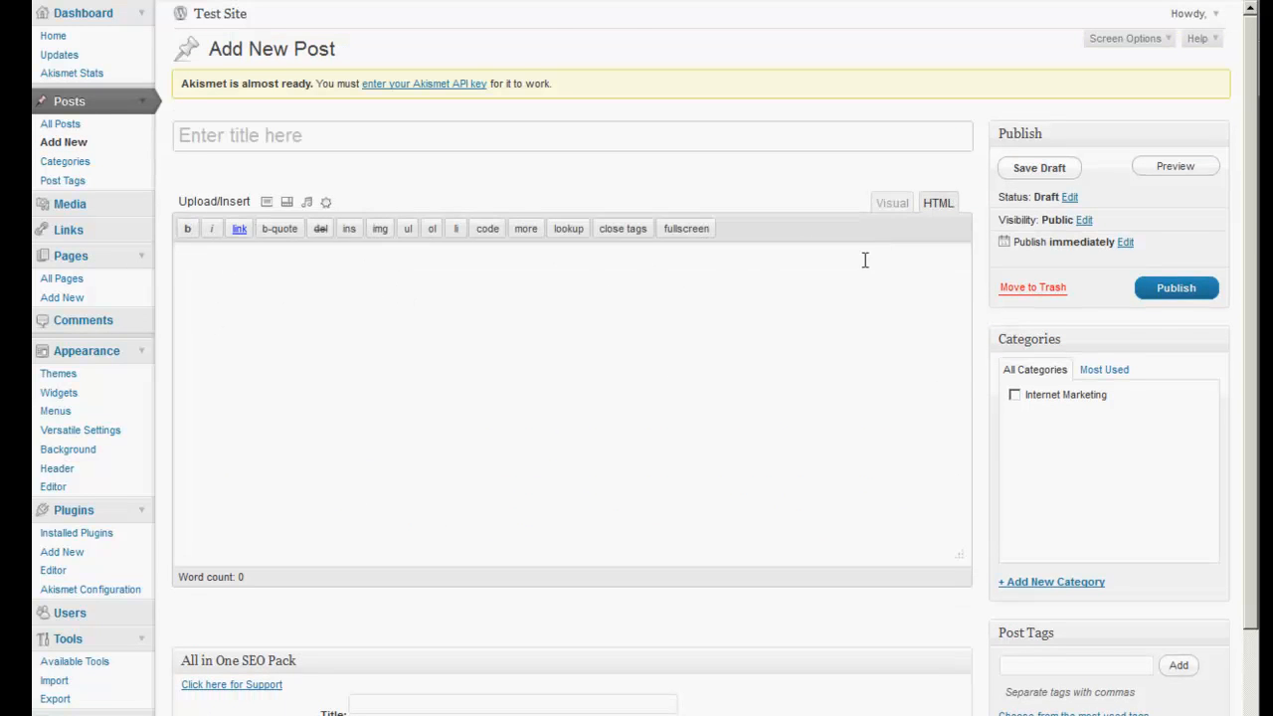
right_click(226, 268)
left_click(253, 340)
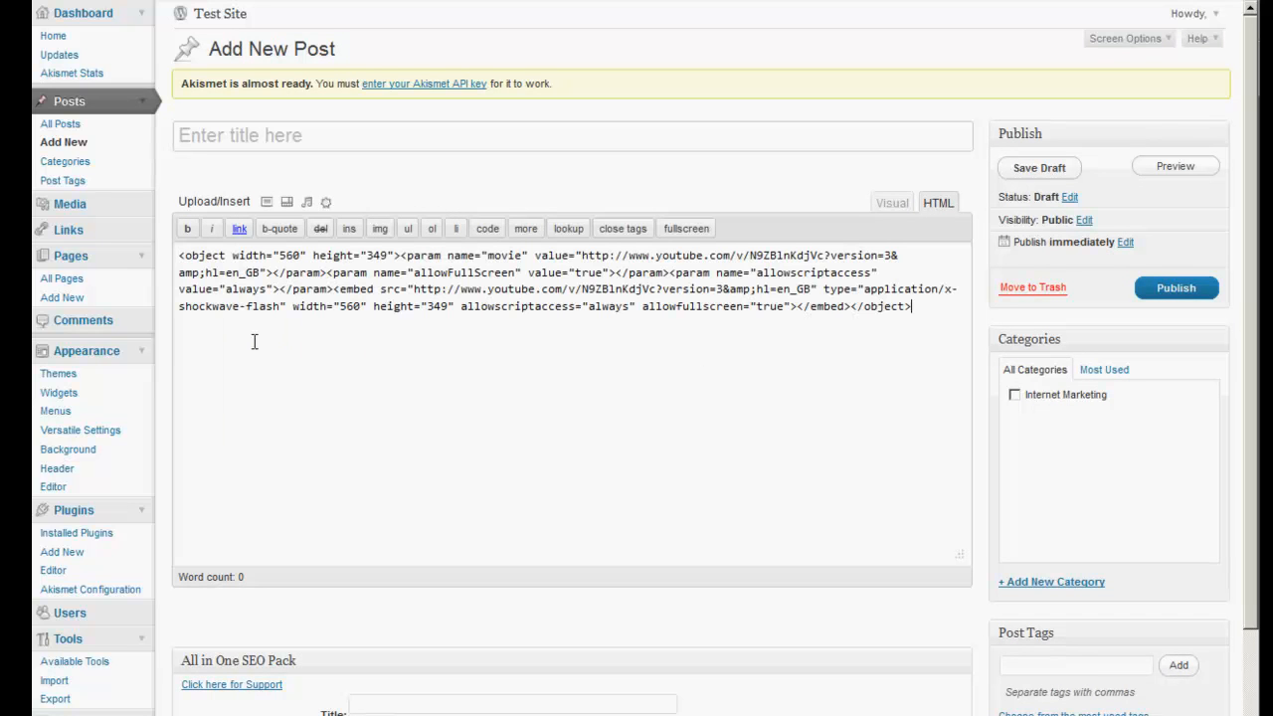
left_click(178, 259)
key("Return")
key("Return")
key("Return")
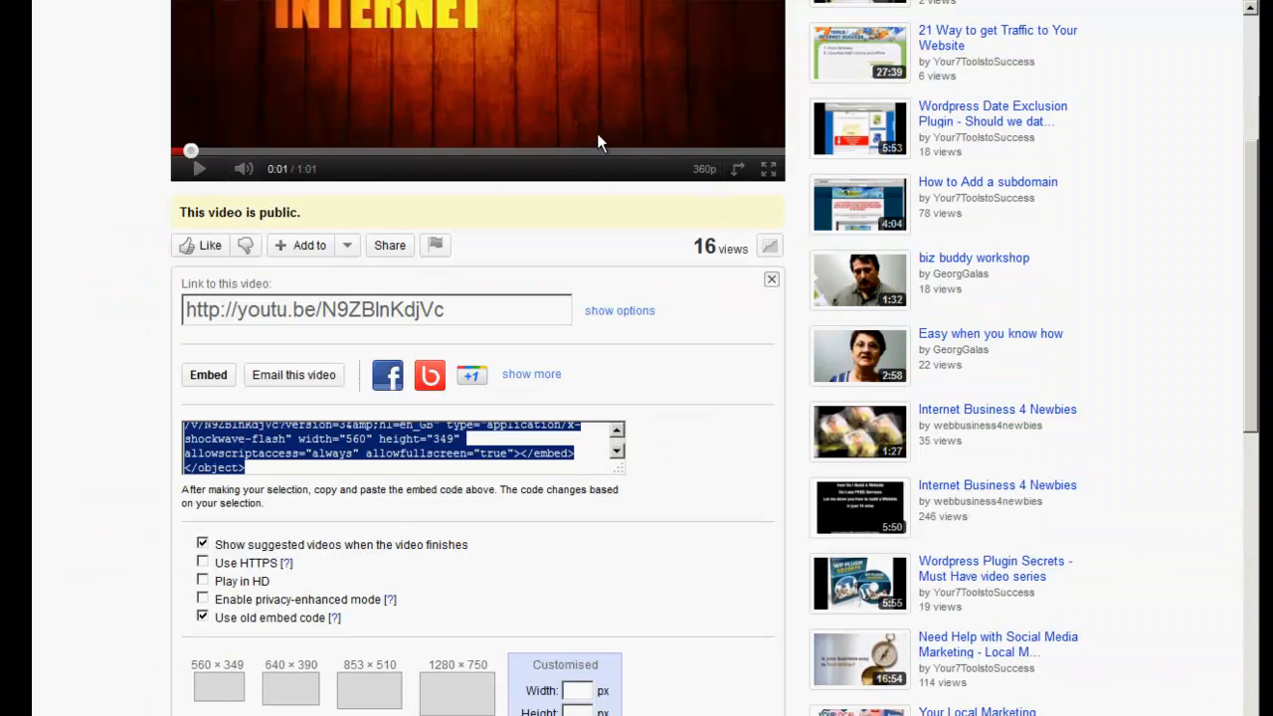
scroll(614, 210, "up", 3)
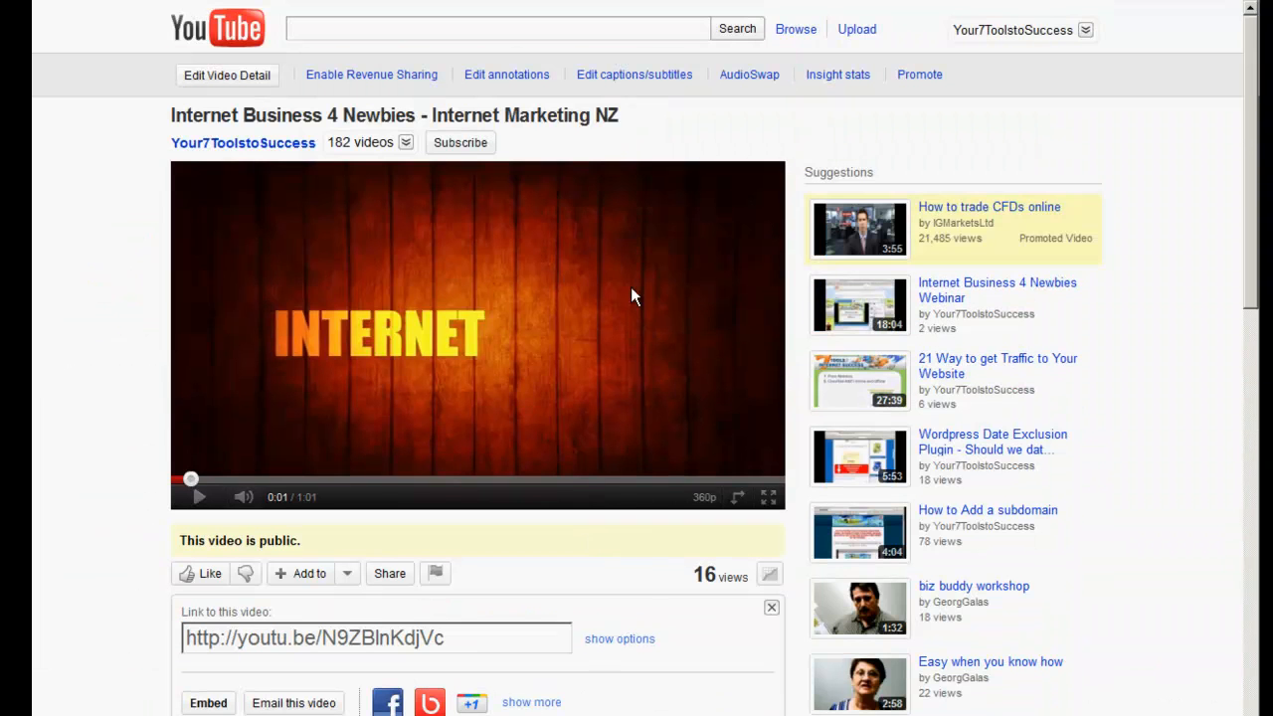
Copy the YouTube video title and use it as the post title 'Internet Business 4 Newbies - Internet Marketing NZ'.
left_click_drag(631, 120, 171, 119)
right_click(174, 119)
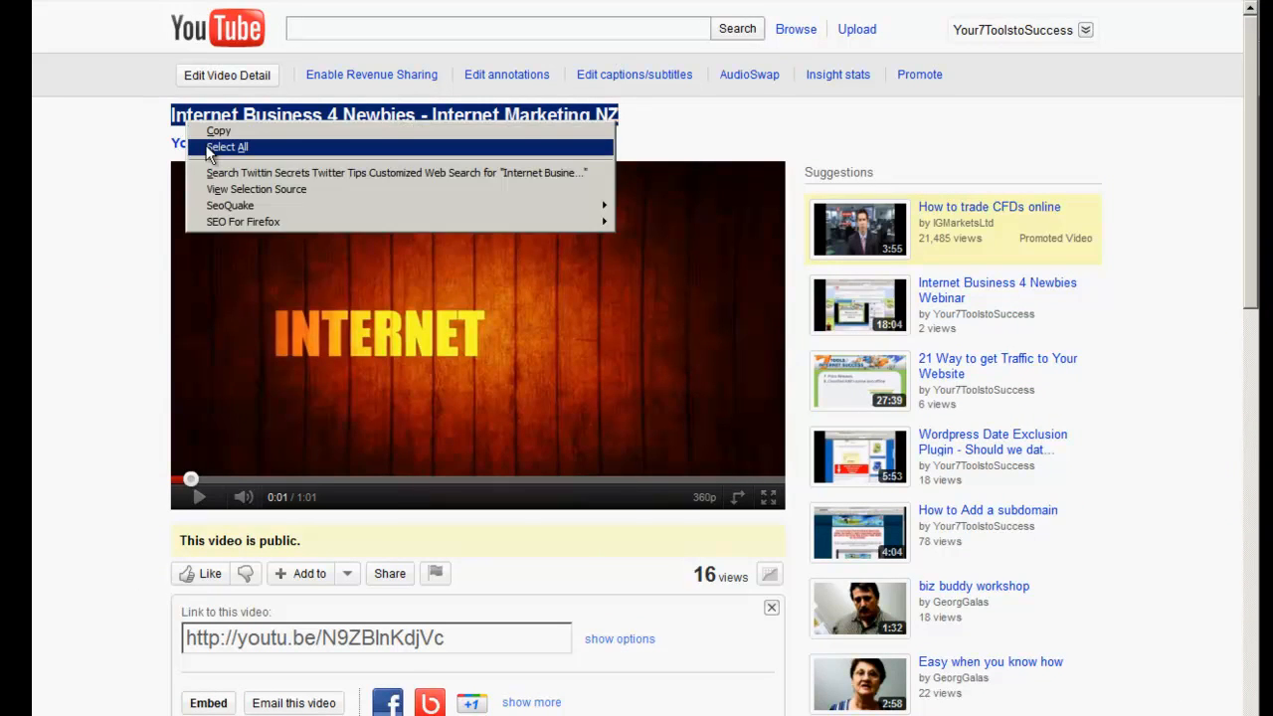
left_click(191, 128)
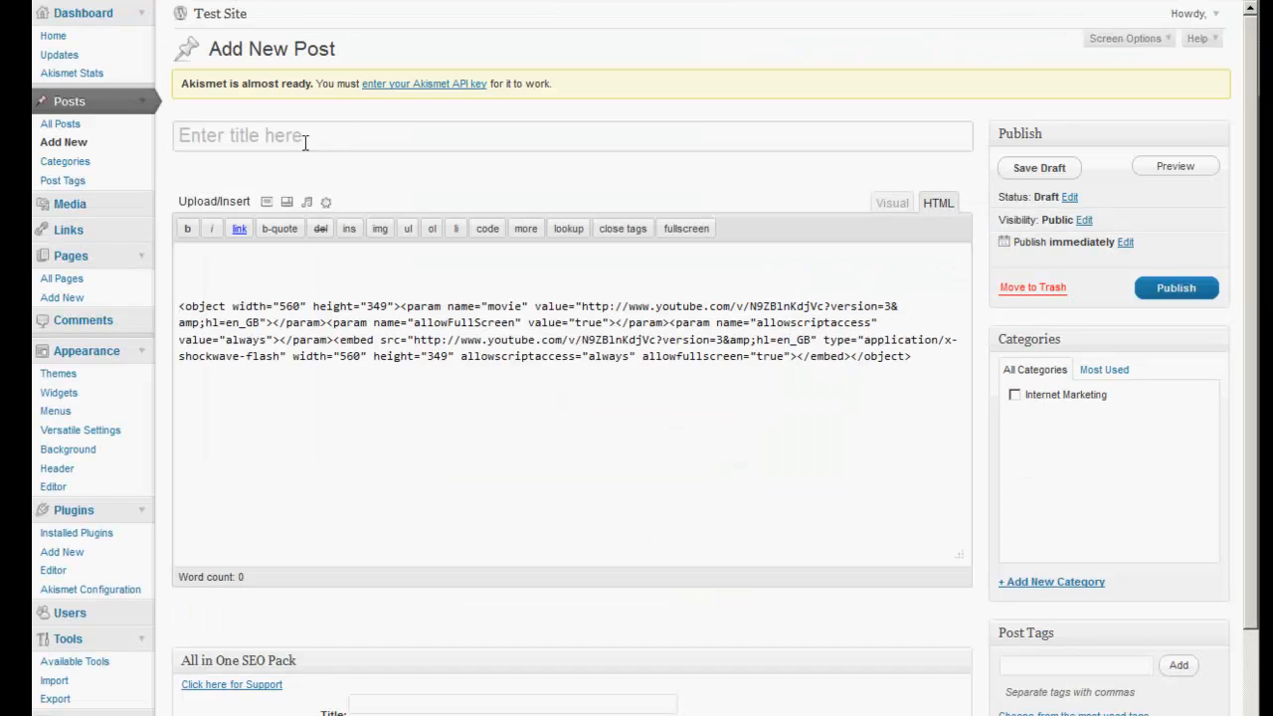
left_click(292, 129)
right_click(294, 129)
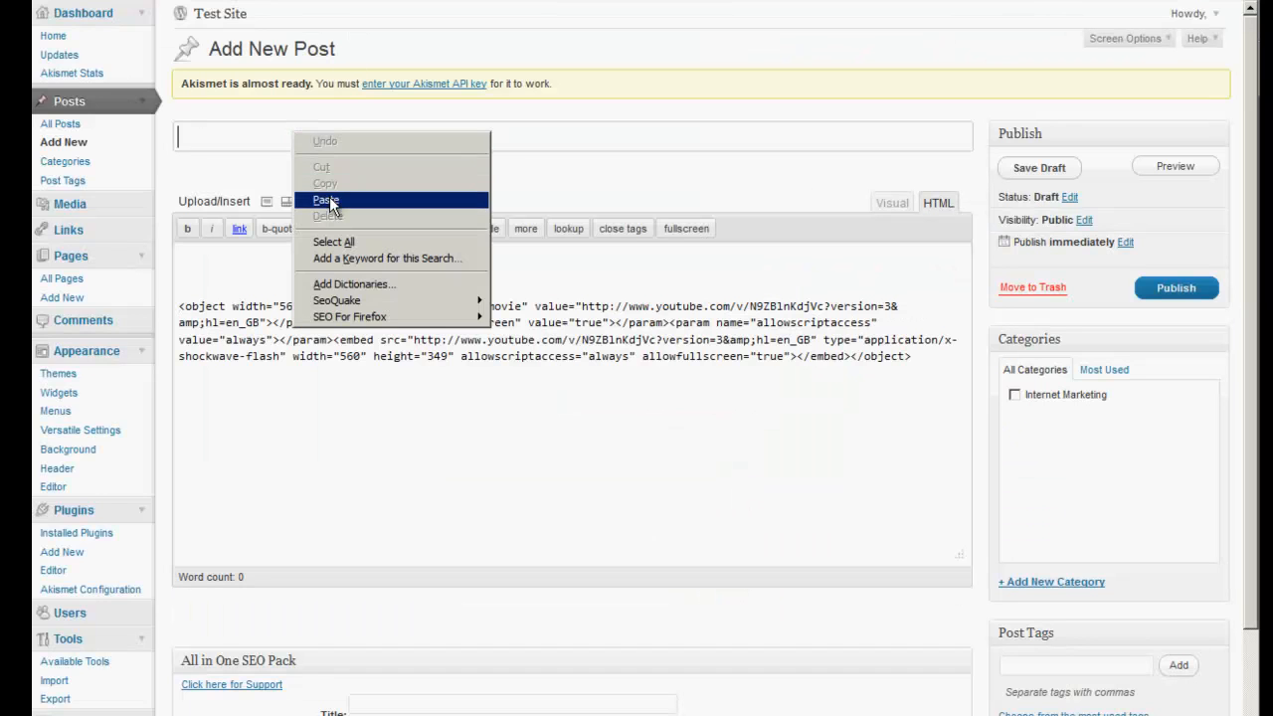
left_click(327, 199)
Paste the video title as the body's first line above the embed, then toggle Visual/HTML views.
left_click(267, 257)
right_click(275, 281)
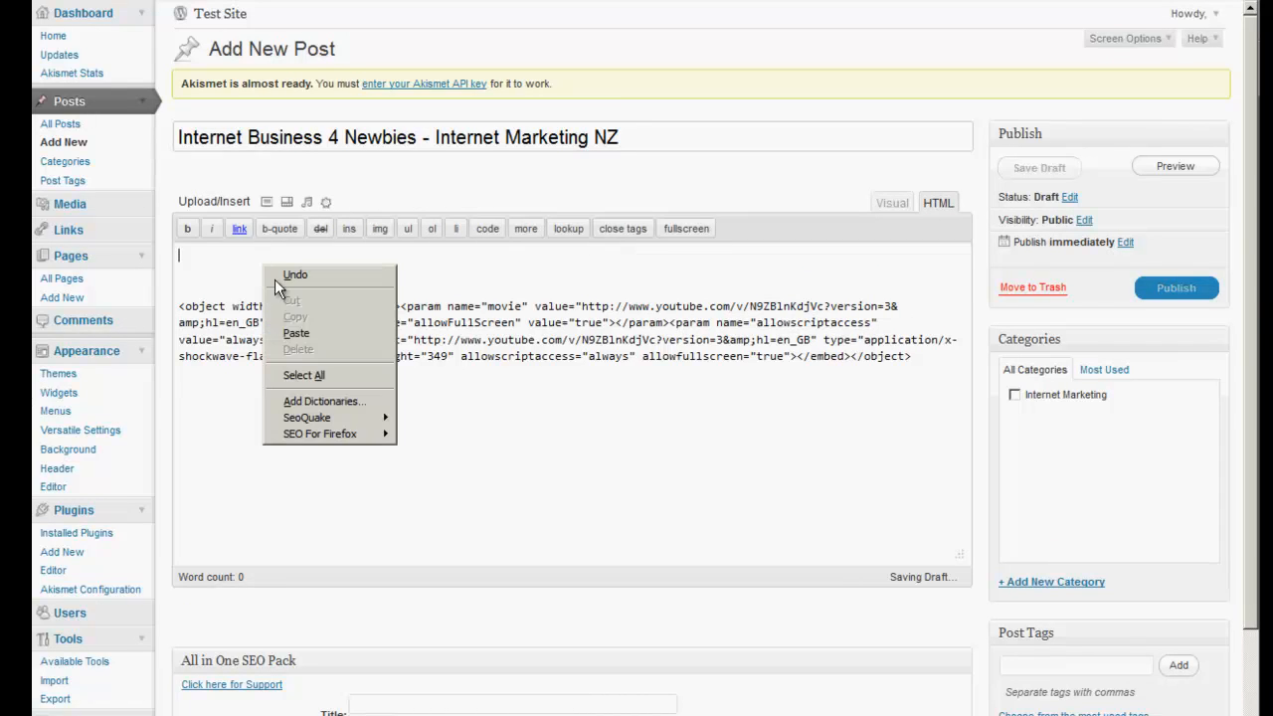
left_click(296, 333)
left_click(900, 207)
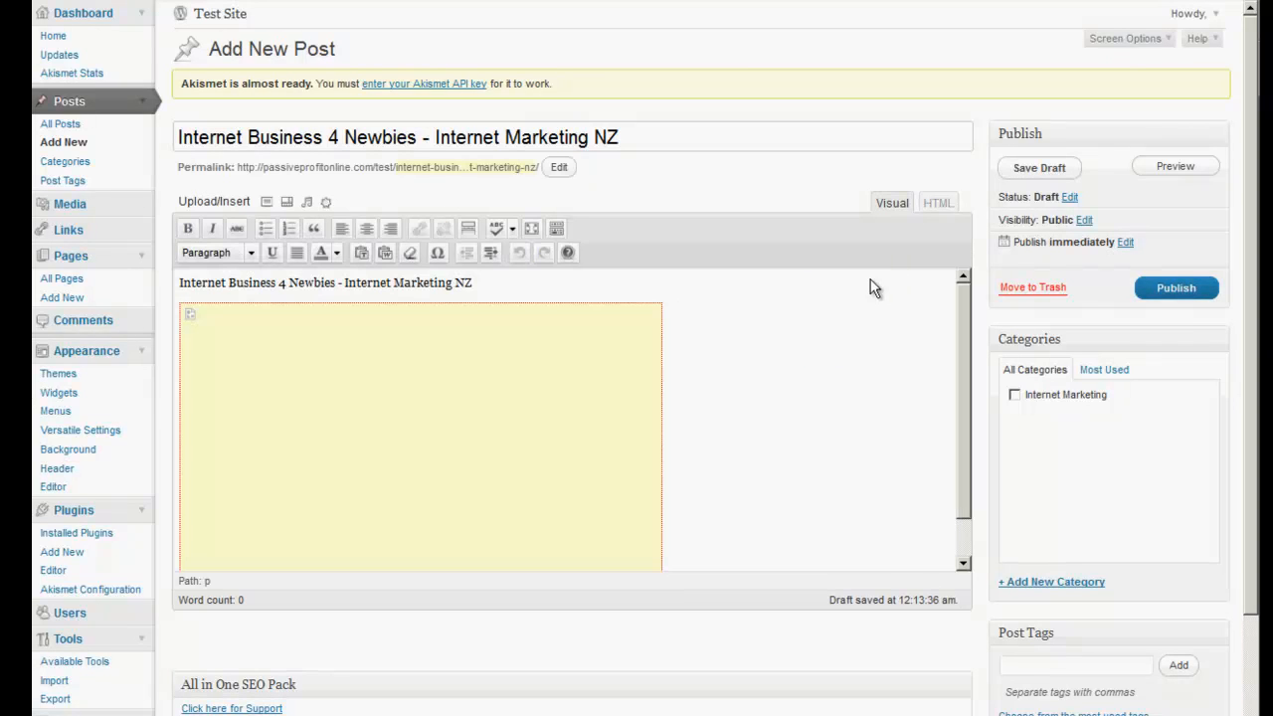
left_click(937, 203)
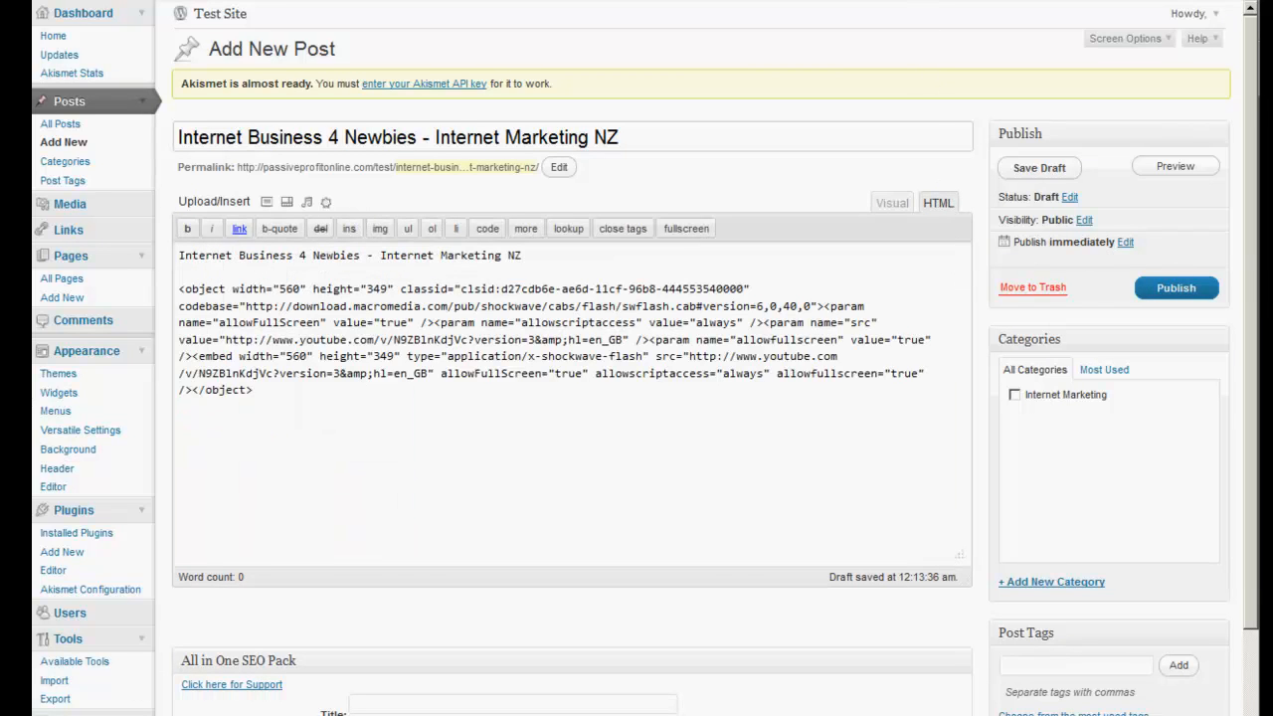
left_click(619, 1)
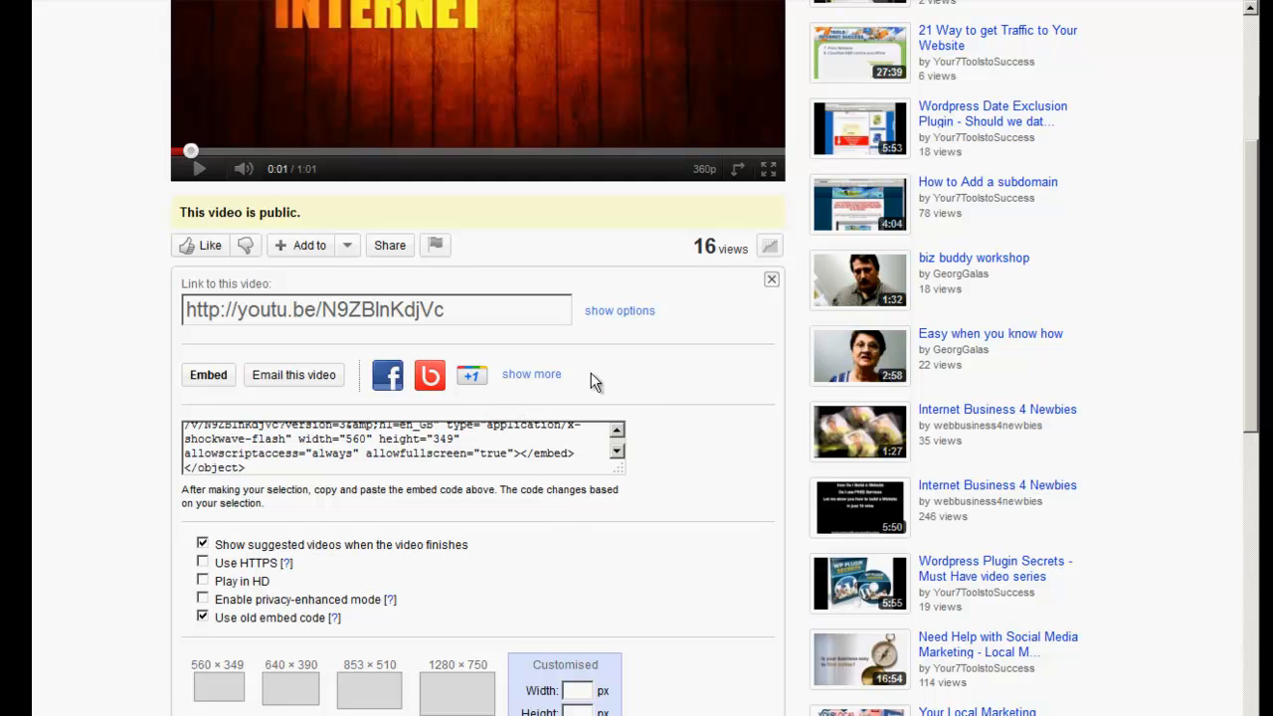
Show more of the Internet Business 4 Newbies description and copy its website link and text.
scroll(647, 428, "down", 3)
left_click(485, 480)
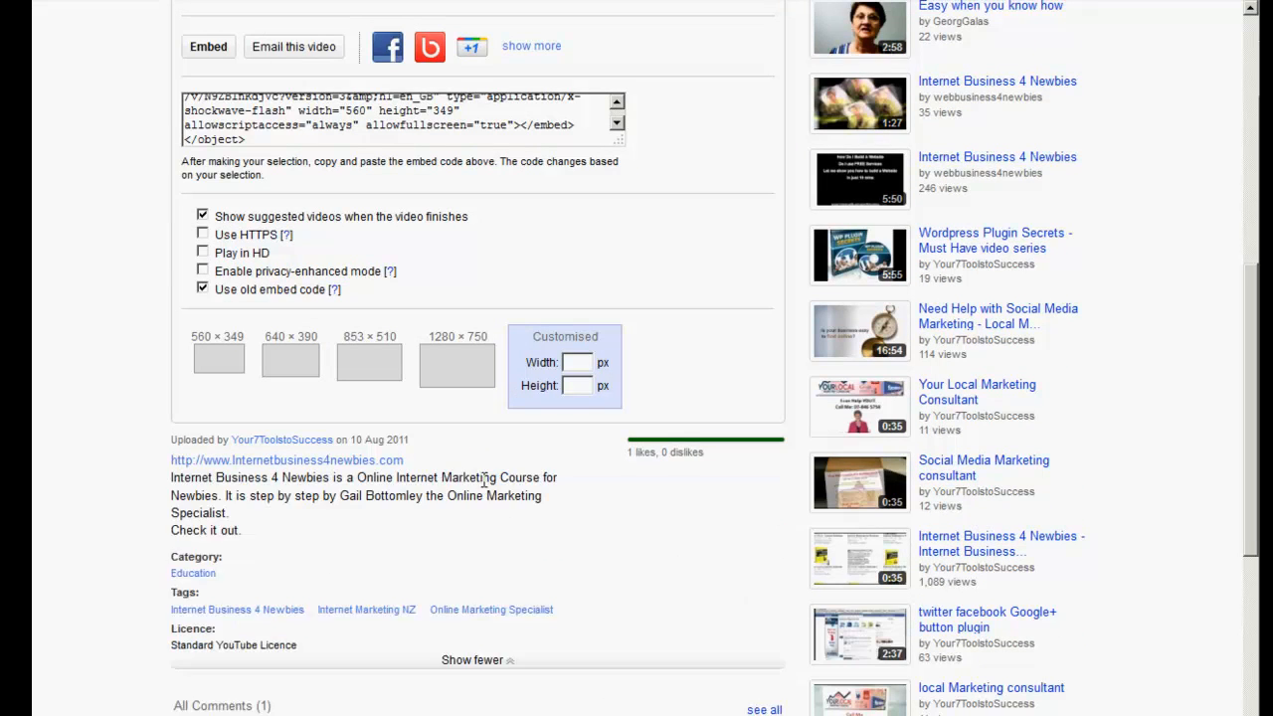
left_click_drag(237, 519, 196, 469)
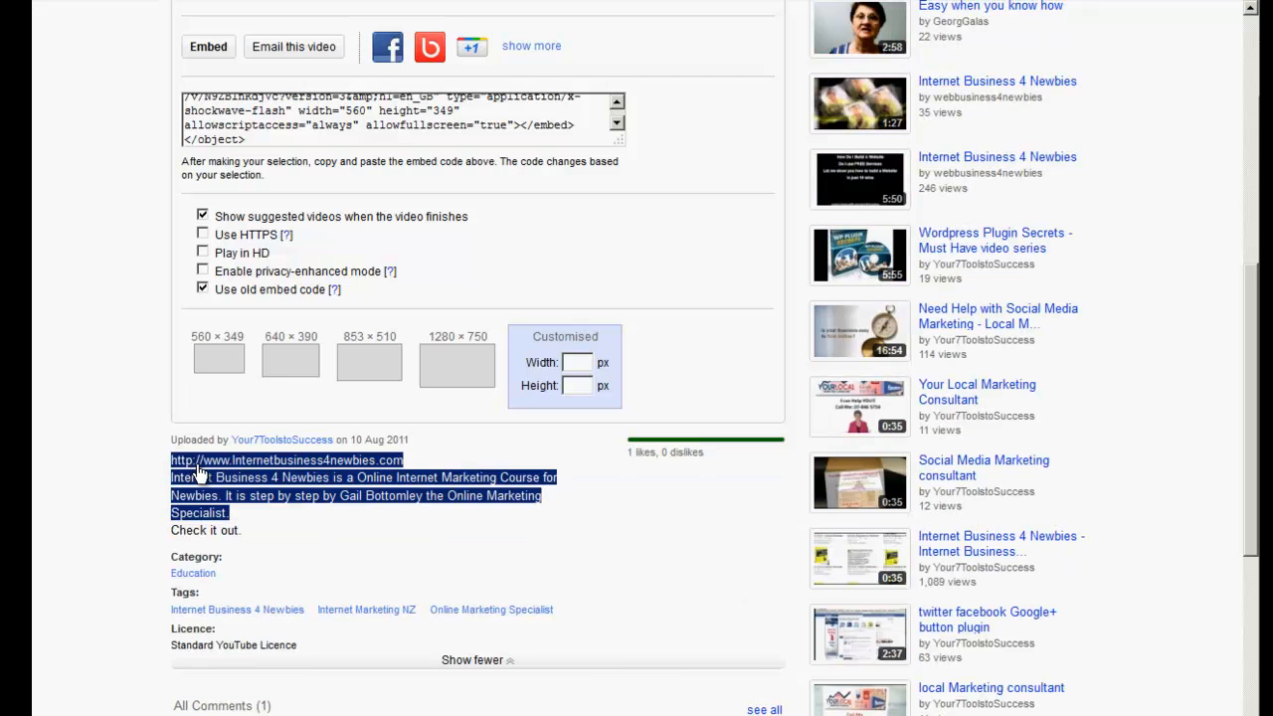
right_click(199, 476)
left_click(225, 585)
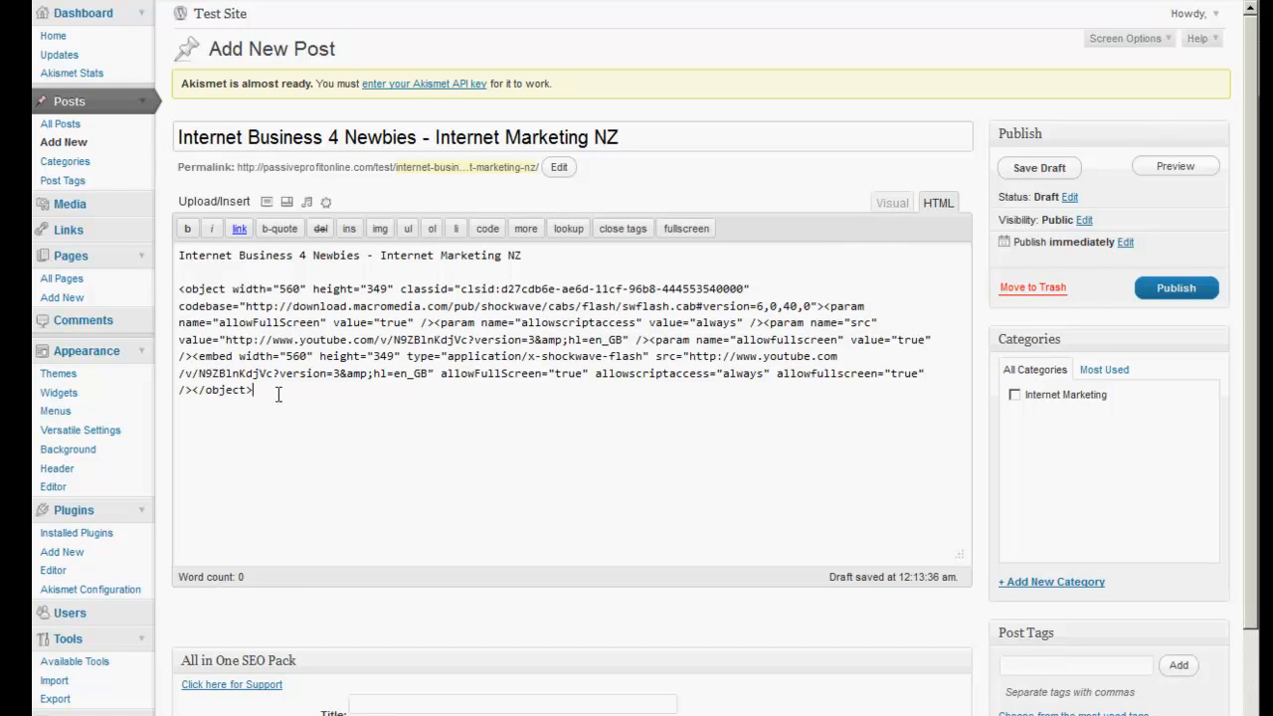
Paste the link and description below the embed and make the title line a red Heading 1.
key("ctrl+v")
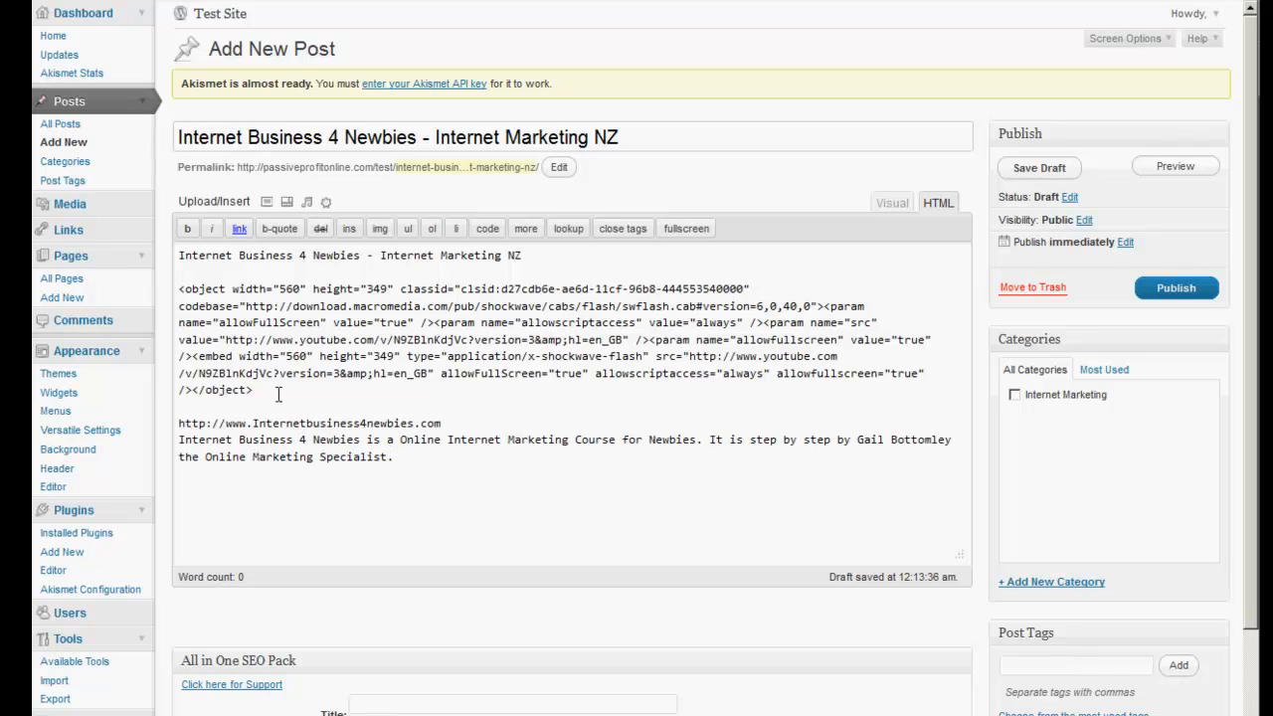
left_click(892, 203)
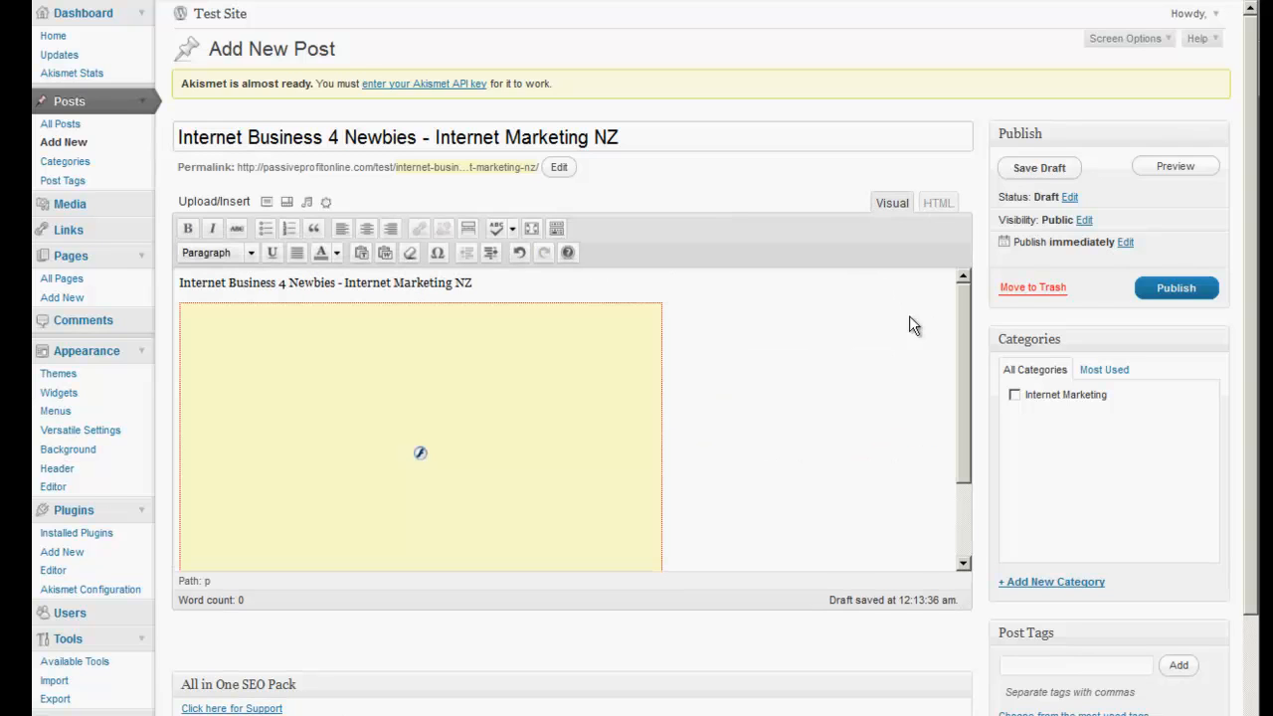
left_click_drag(498, 284, 226, 244)
left_click(250, 252)
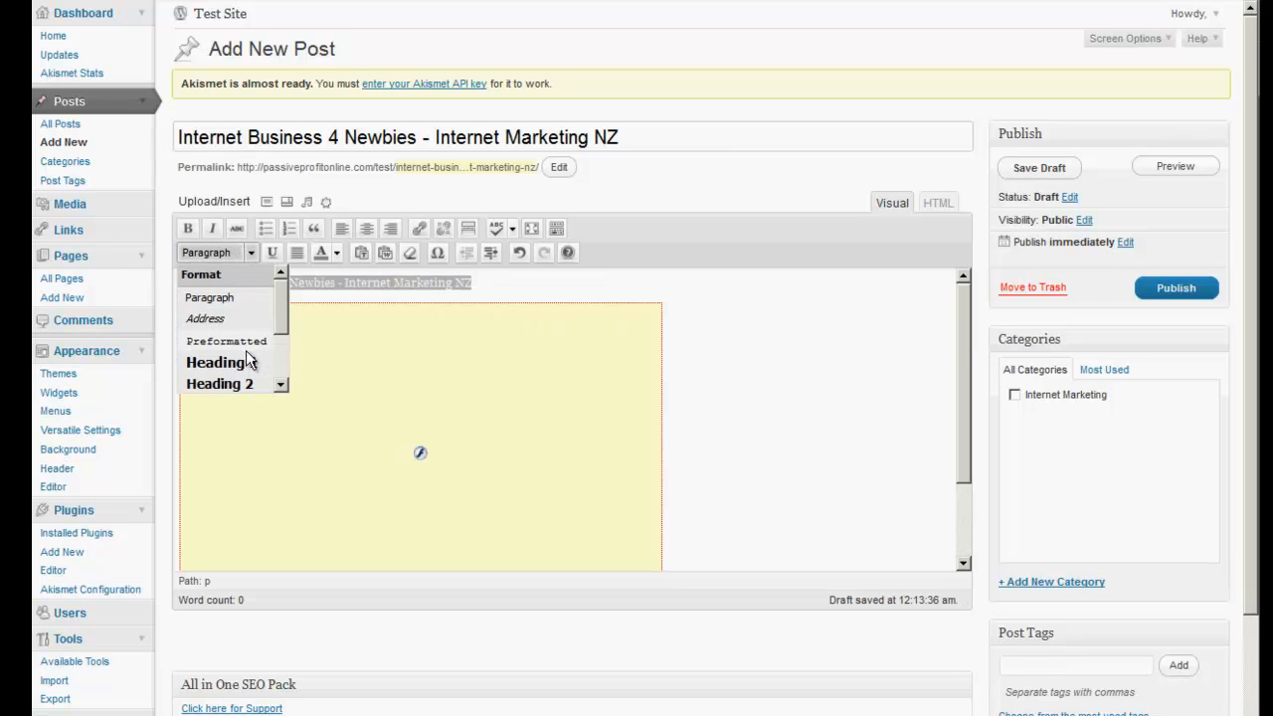
left_click(251, 356)
left_click(338, 255)
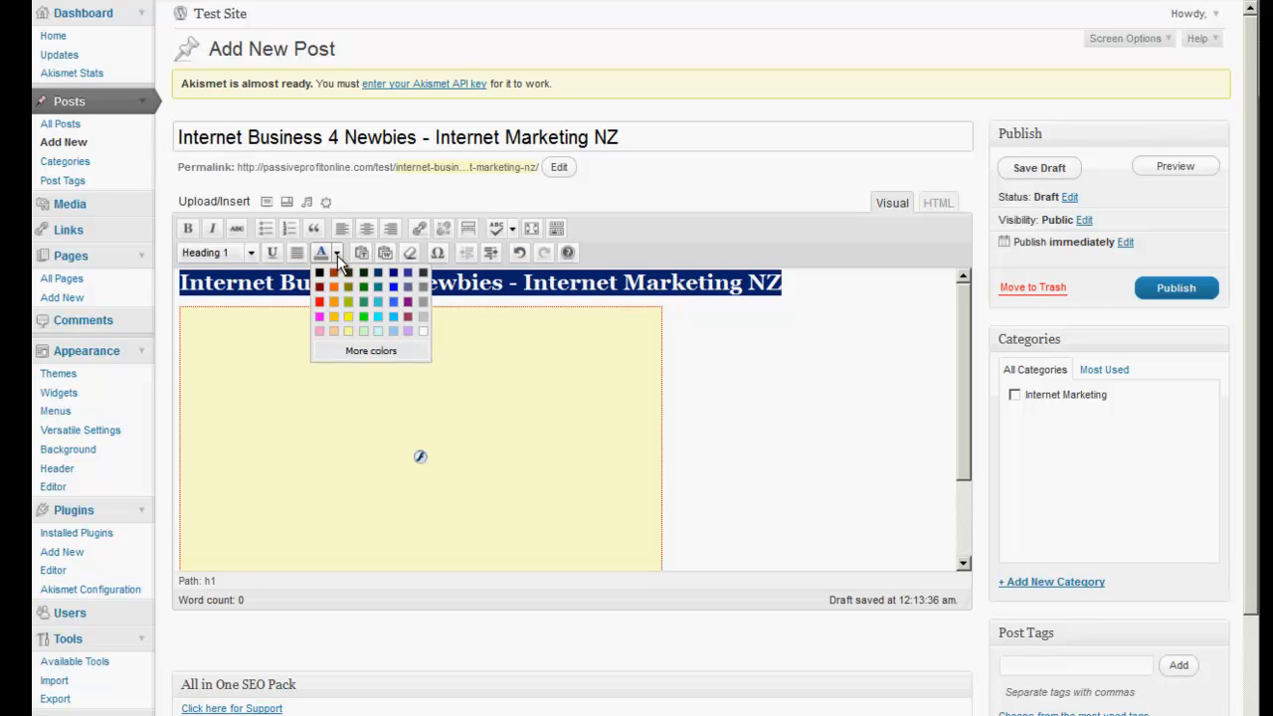
left_click(392, 330)
Add an empty line below the heading and publish the Internet Business 4 Newbies post.
left_click(775, 389)
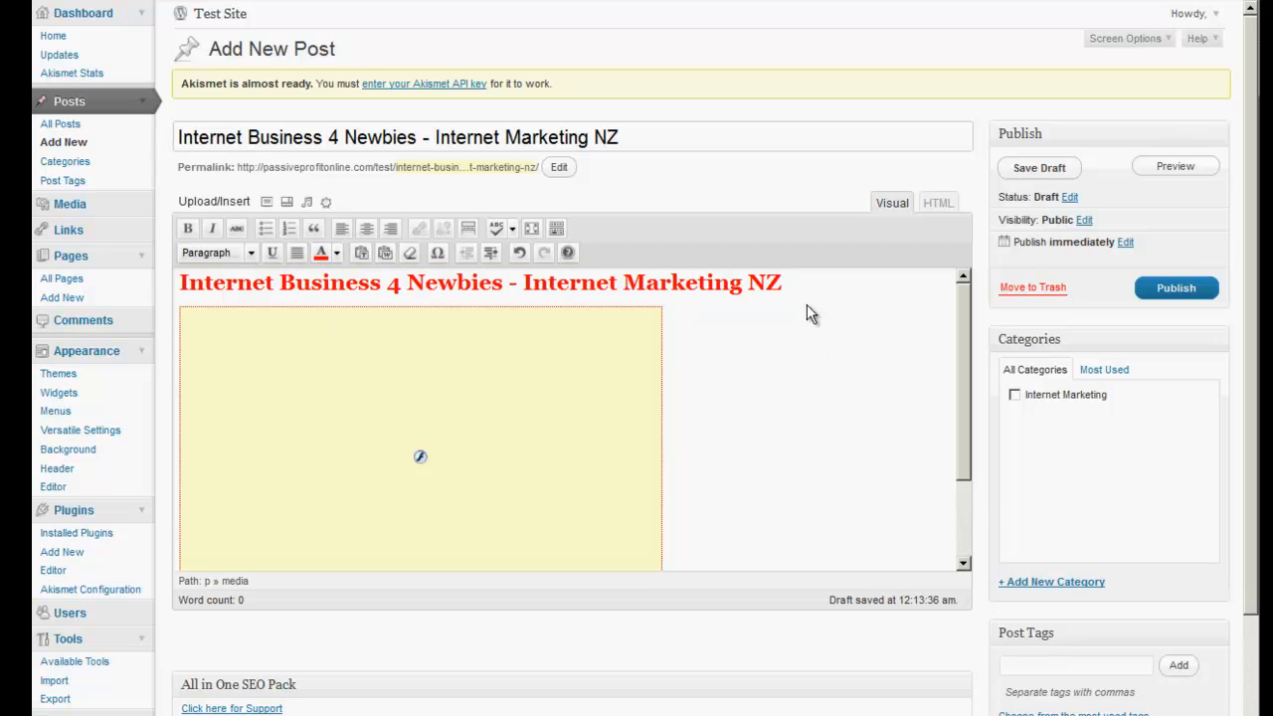
key("Return")
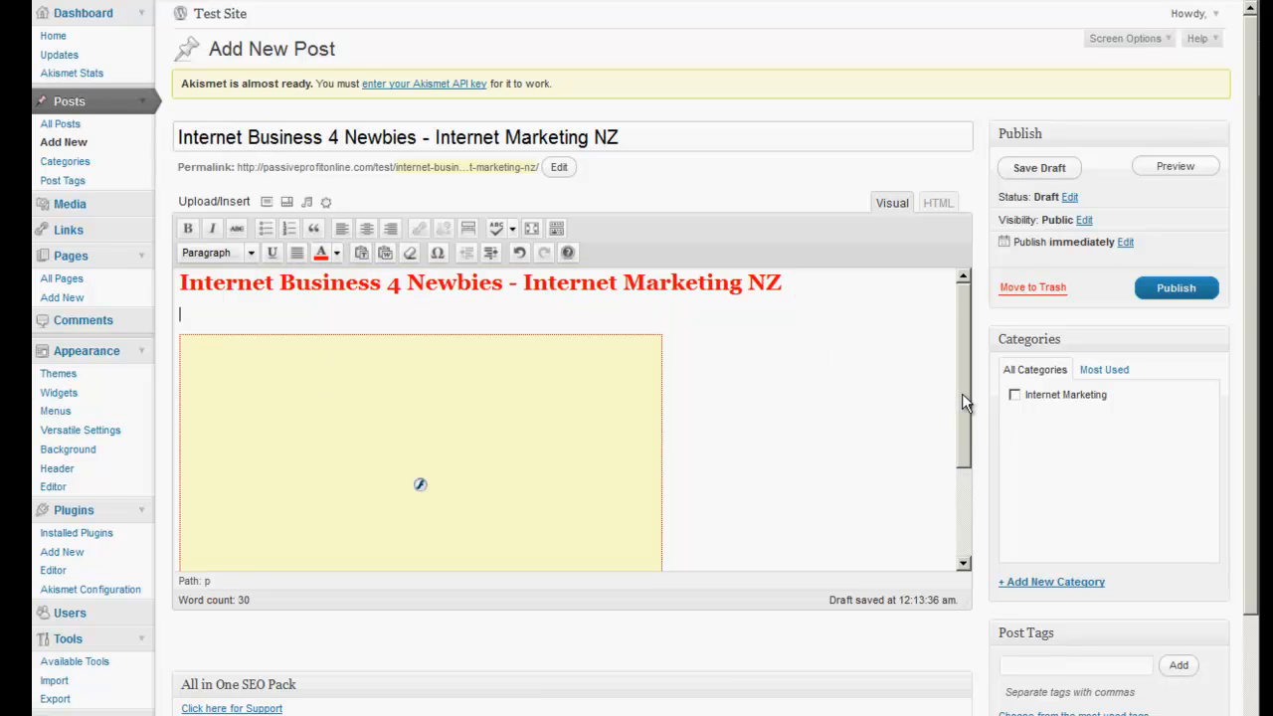
left_click_drag(962, 393, 961, 500)
left_click(1177, 287)
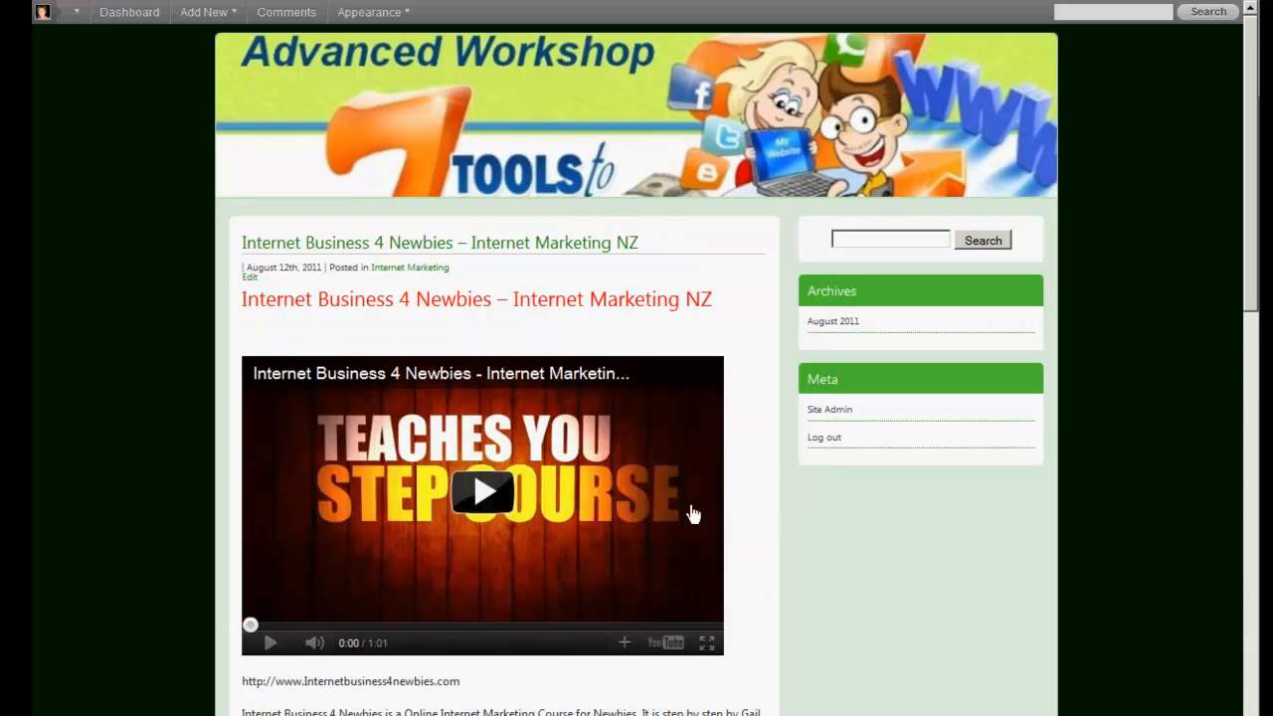
Leave the live post and return to the WordPress admin pages to reach Widgets.
scroll(978, 502, "down", 10)
scroll(978, 498, "up", 10)
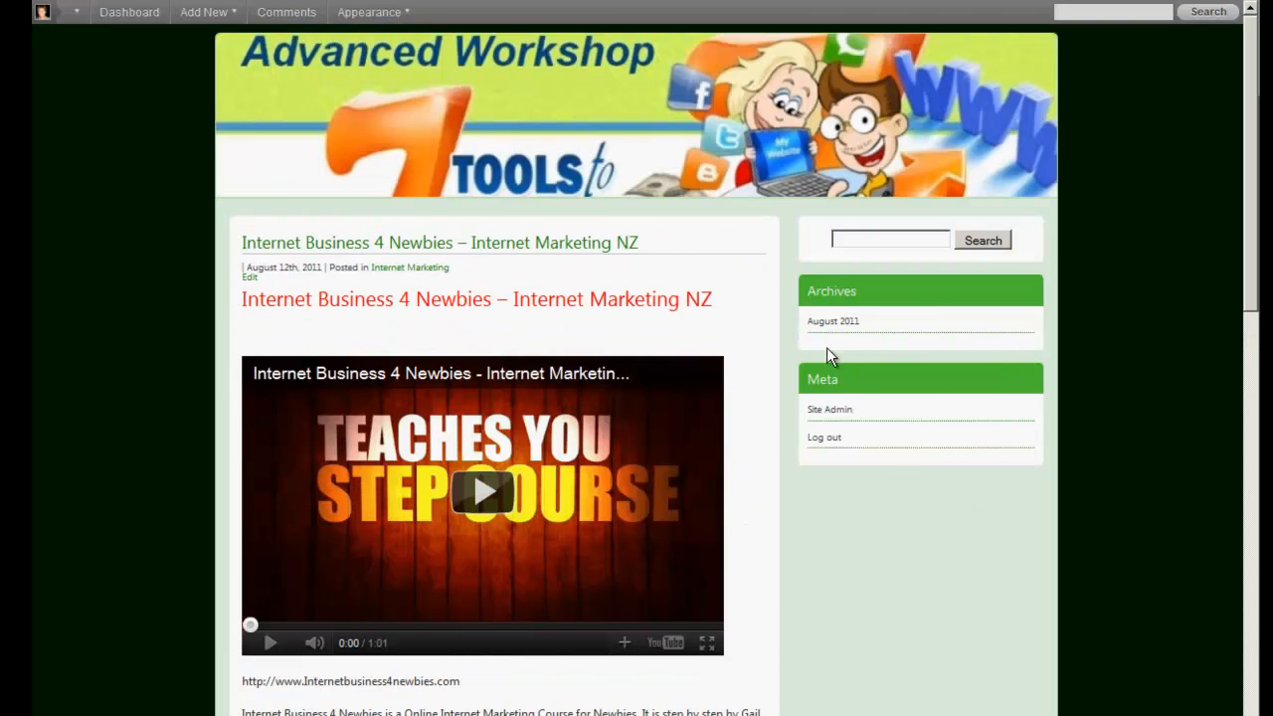
mouse_move(373, 13)
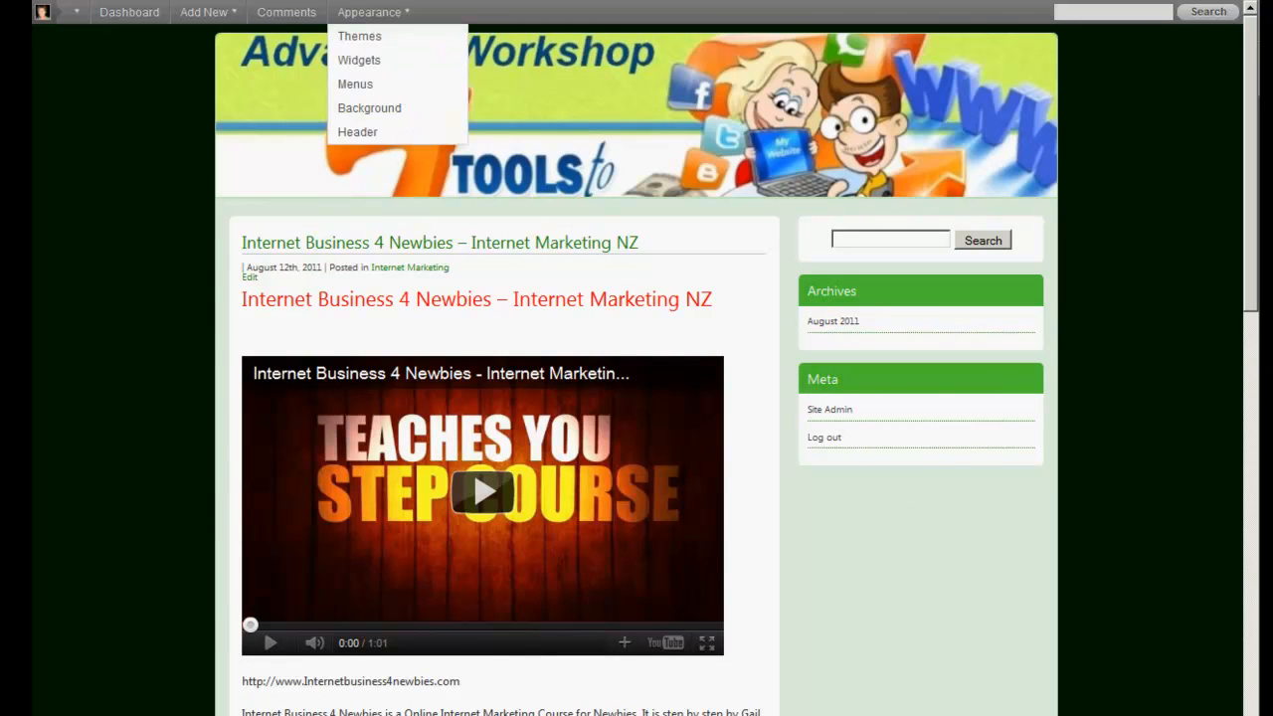
key("ctrl+Tab")
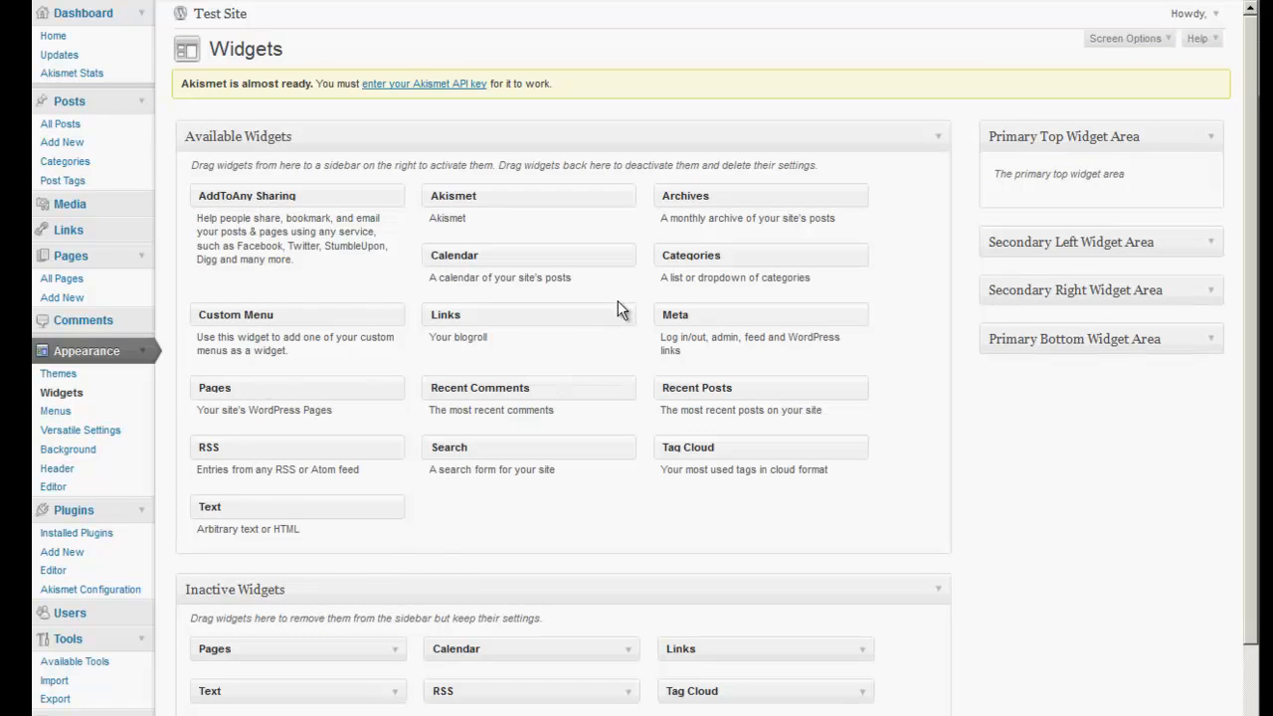
Drag Recent Posts then Pages into Primary Top Widget Area, save, and reload the site's sidebar.
left_click_drag(683, 389, 1033, 192)
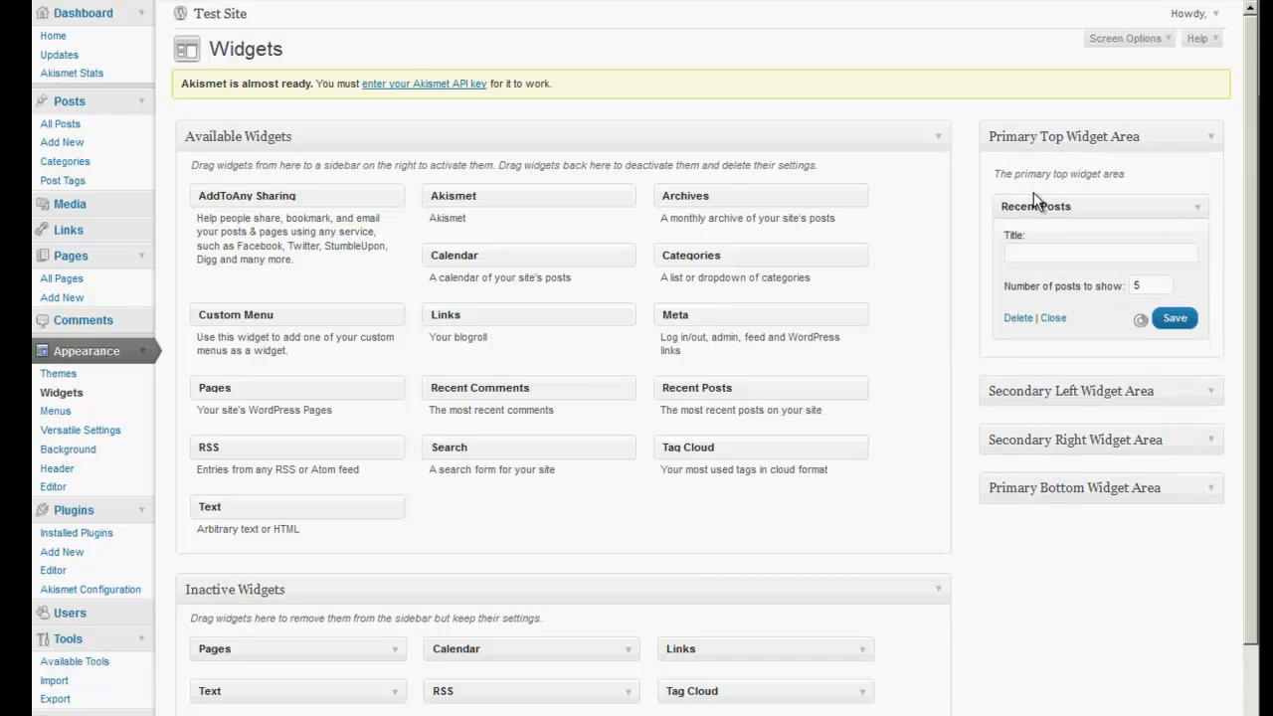
left_click(1175, 318)
left_click_drag(247, 388, 497, 373)
left_click(1053, 318)
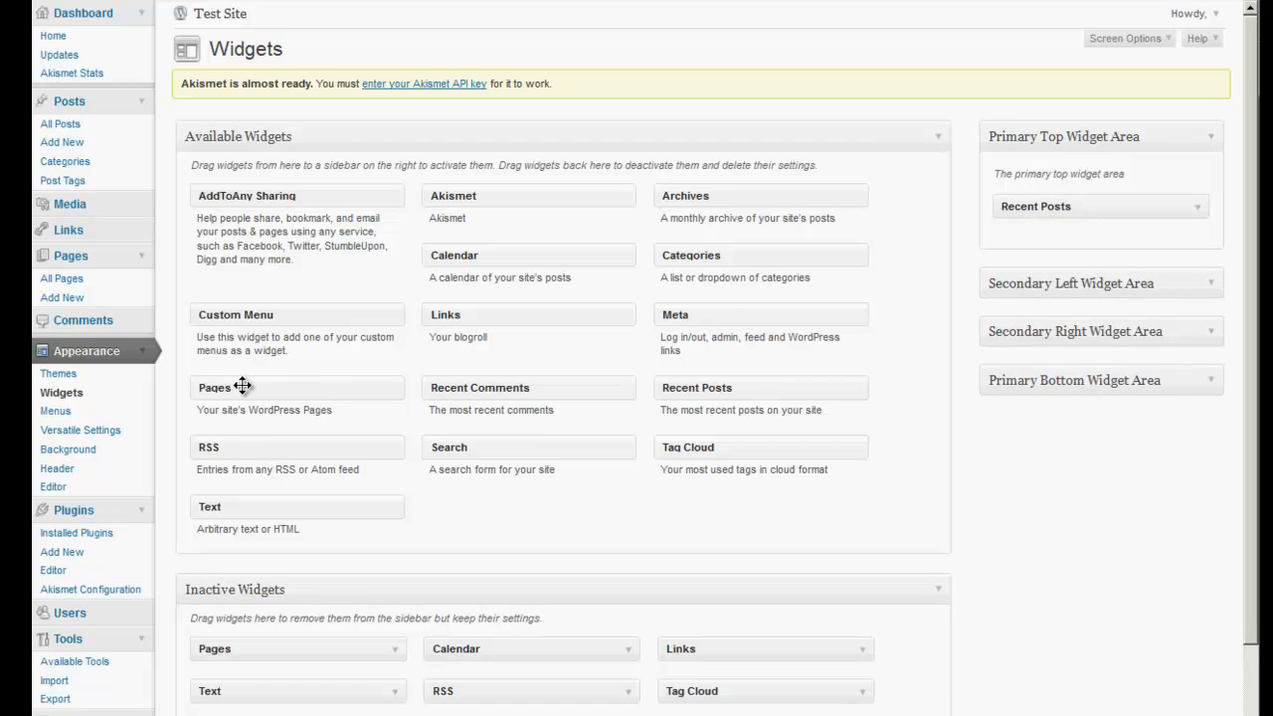
left_click_drag(242, 387, 1046, 239)
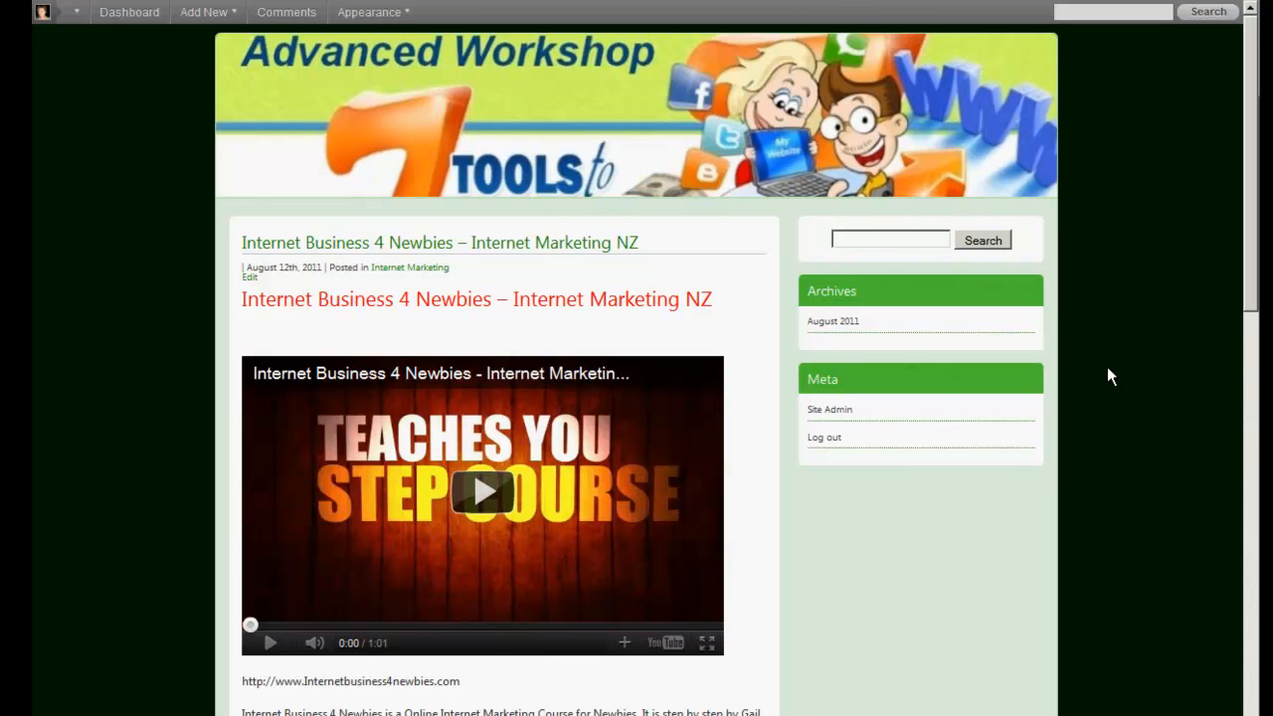
key("F5")
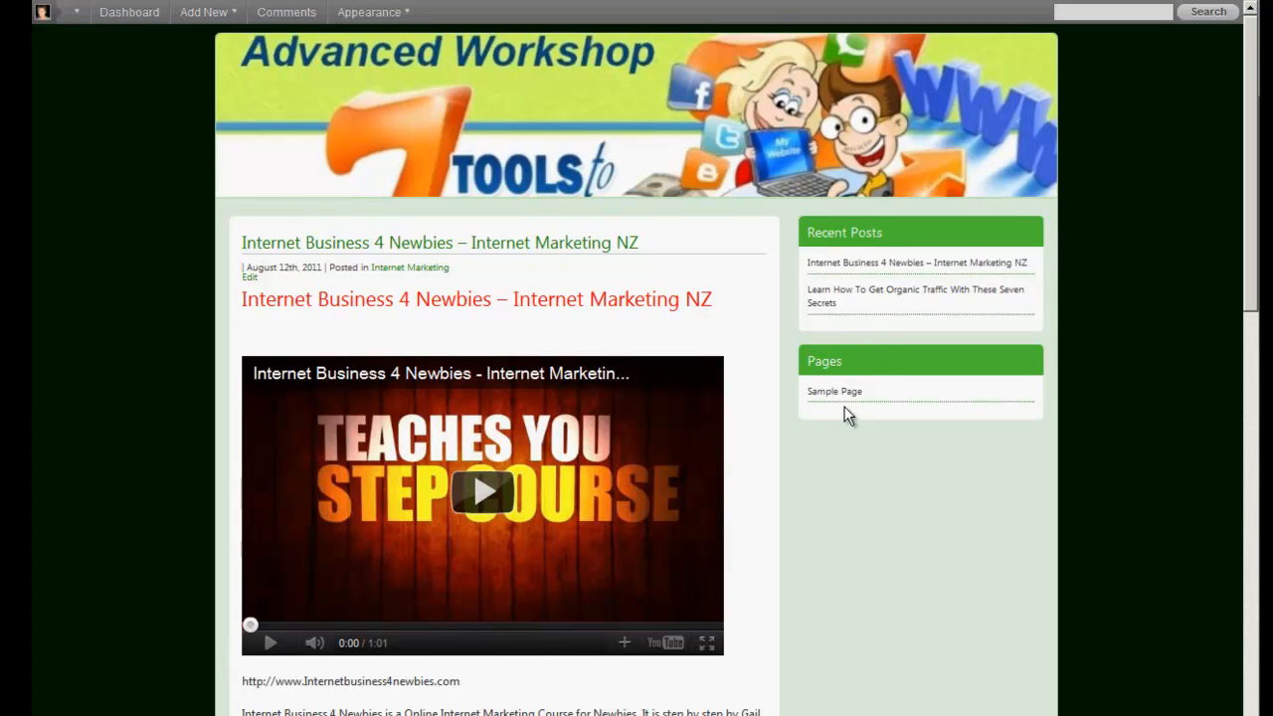
scroll(943, 517, "down", 5)
scroll(943, 518, "up", 5)
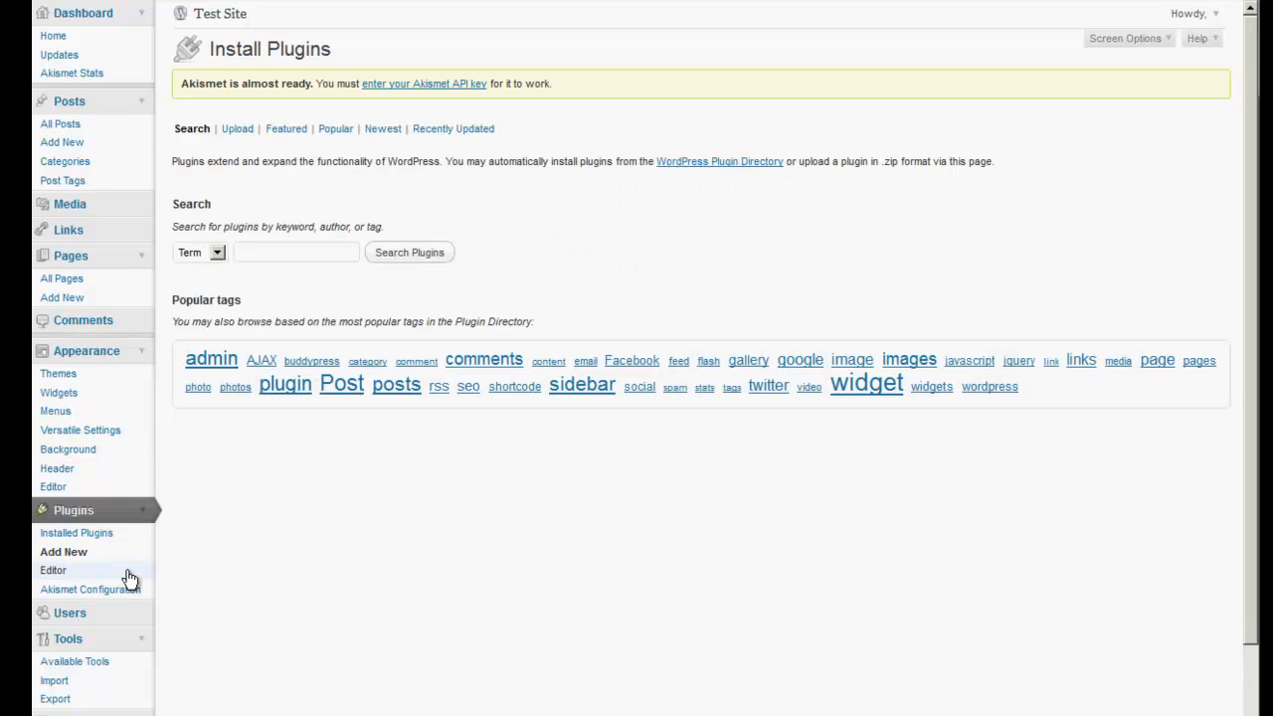
Choose wordpress-youtube-plugin_pro.zip from the Desktop in the plugin upload form.
left_click(240, 132)
left_click(314, 227)
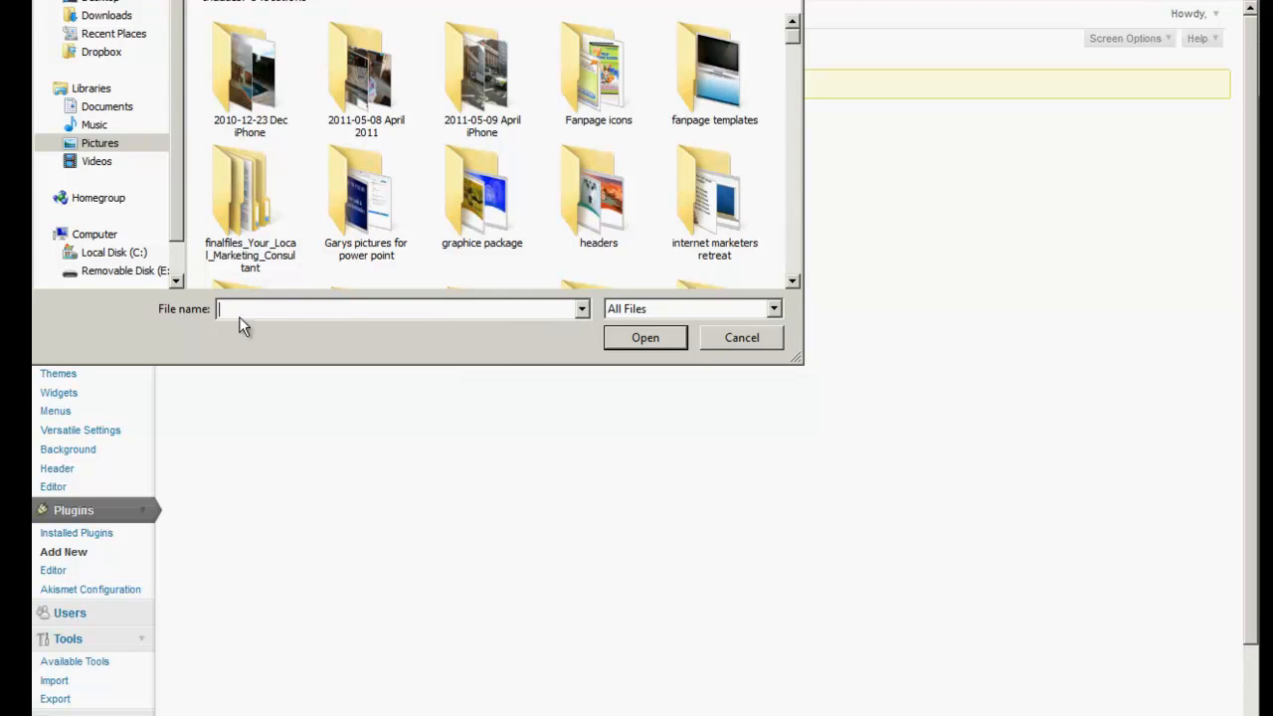
left_click(100, 3)
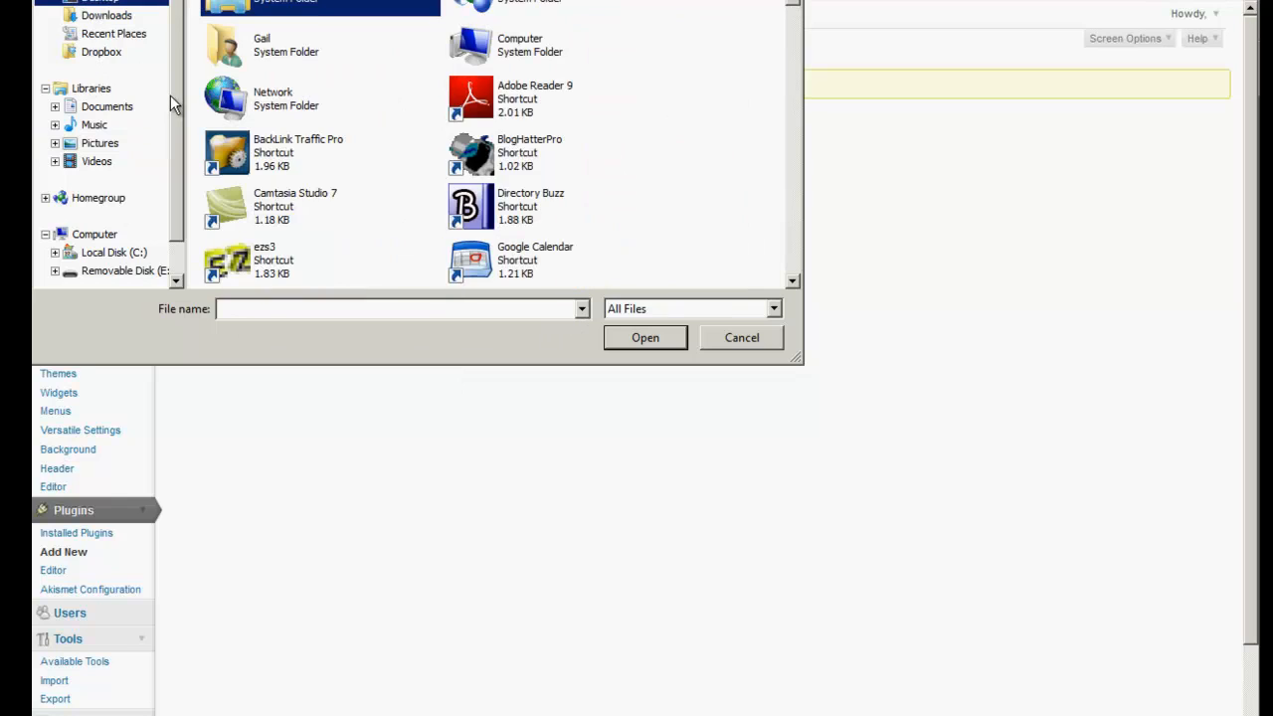
left_click(554, 216)
scroll(554, 209, "down", 5)
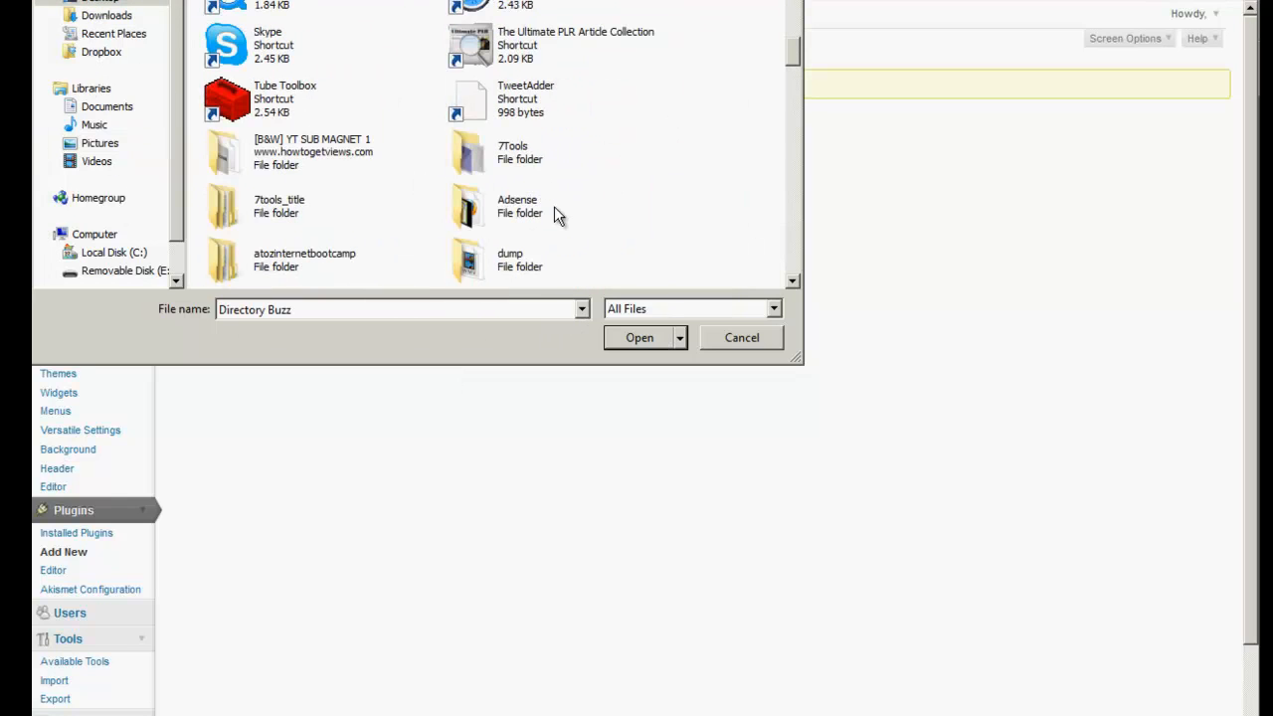
scroll(555, 211, "down", 3)
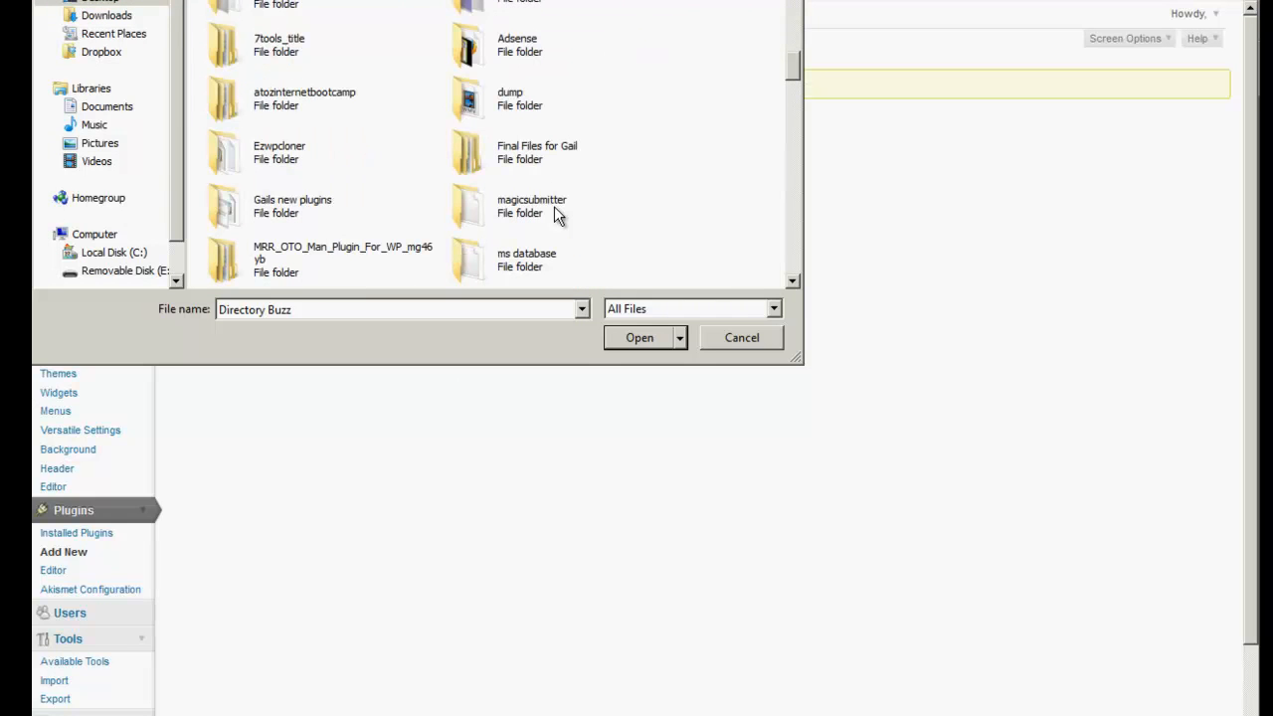
scroll(575, 212, "down", 3)
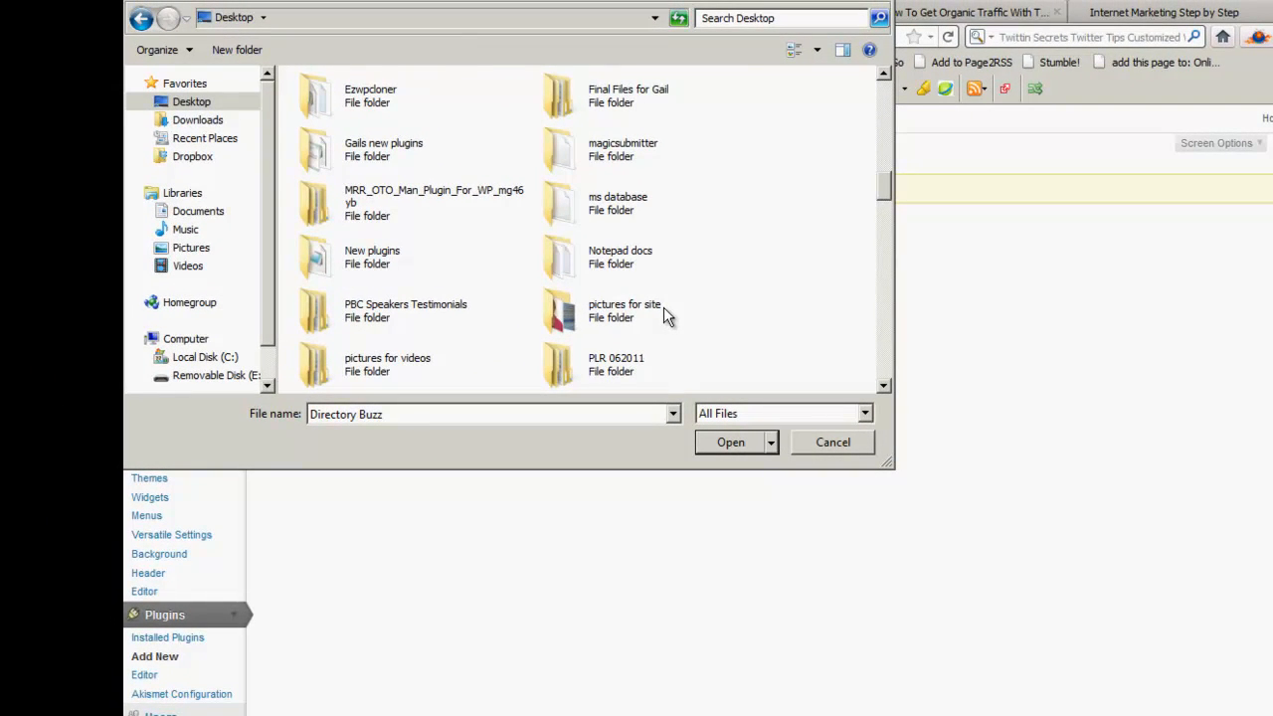
scroll(664, 308, "up", 3)
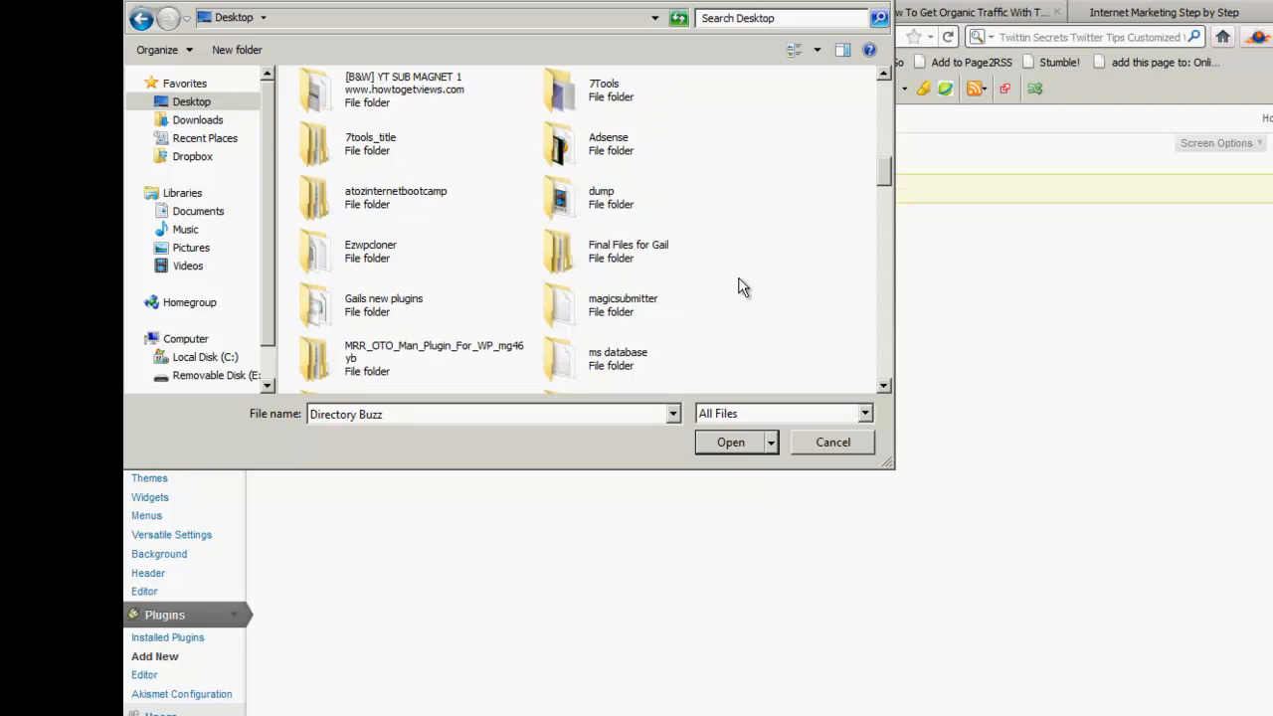
scroll(741, 286, "down", 6)
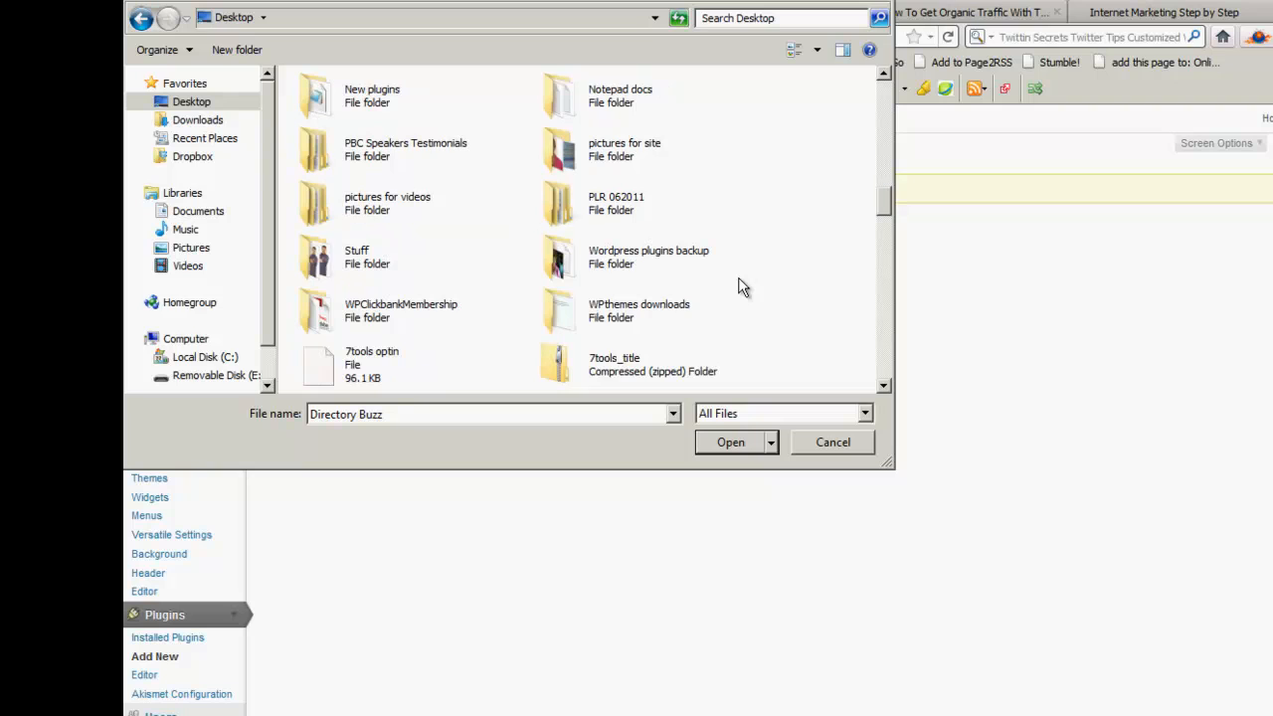
scroll(742, 286, "down", 6)
scroll(741, 287, "up", 9)
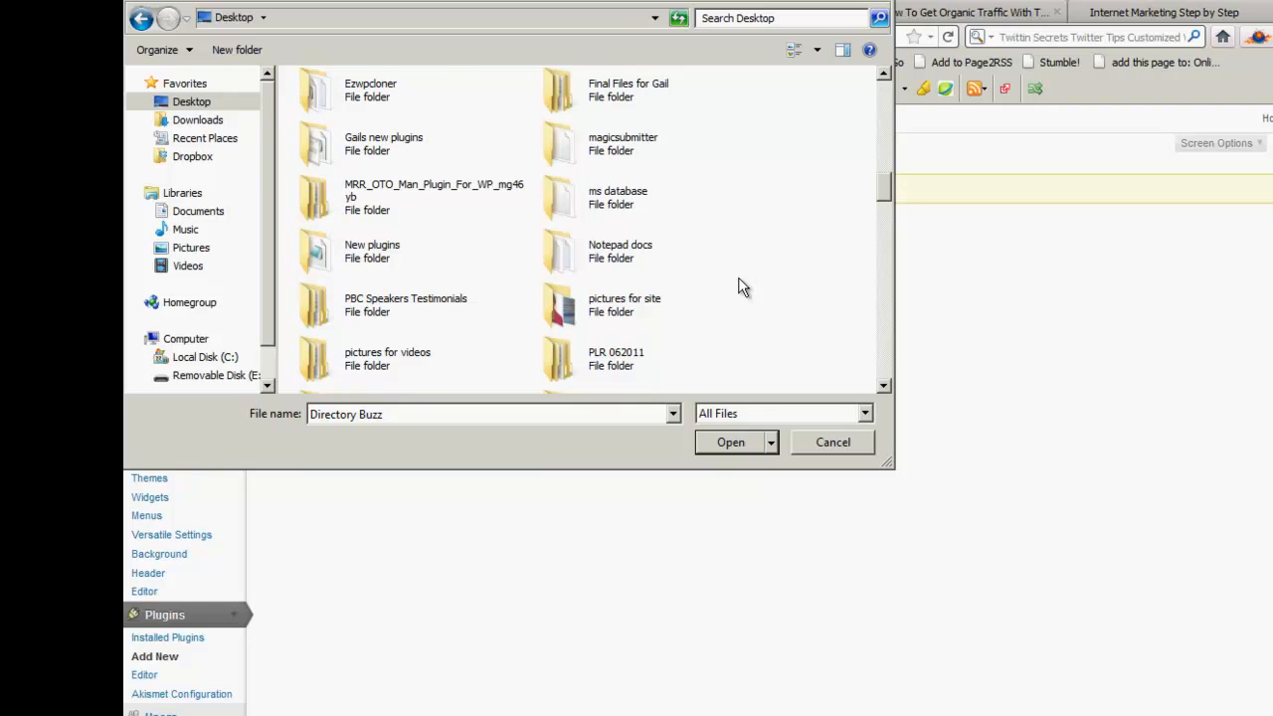
scroll(741, 286, "up", 3)
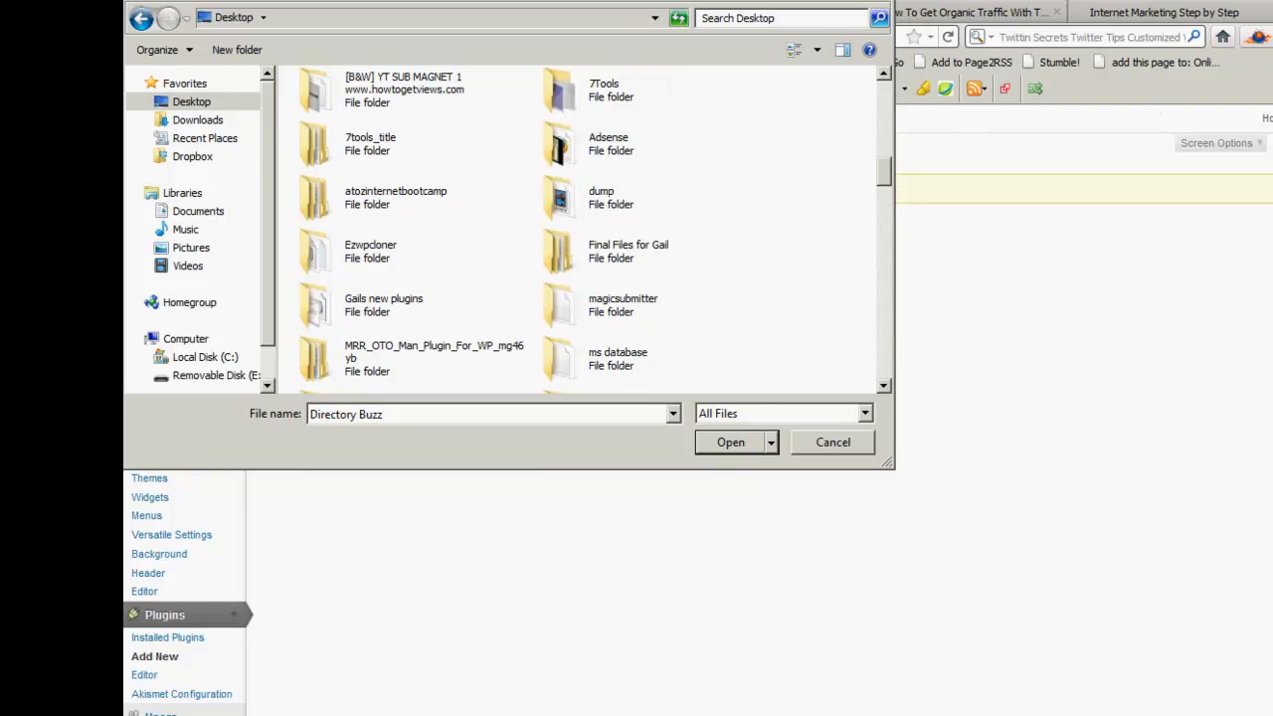
key("Return")
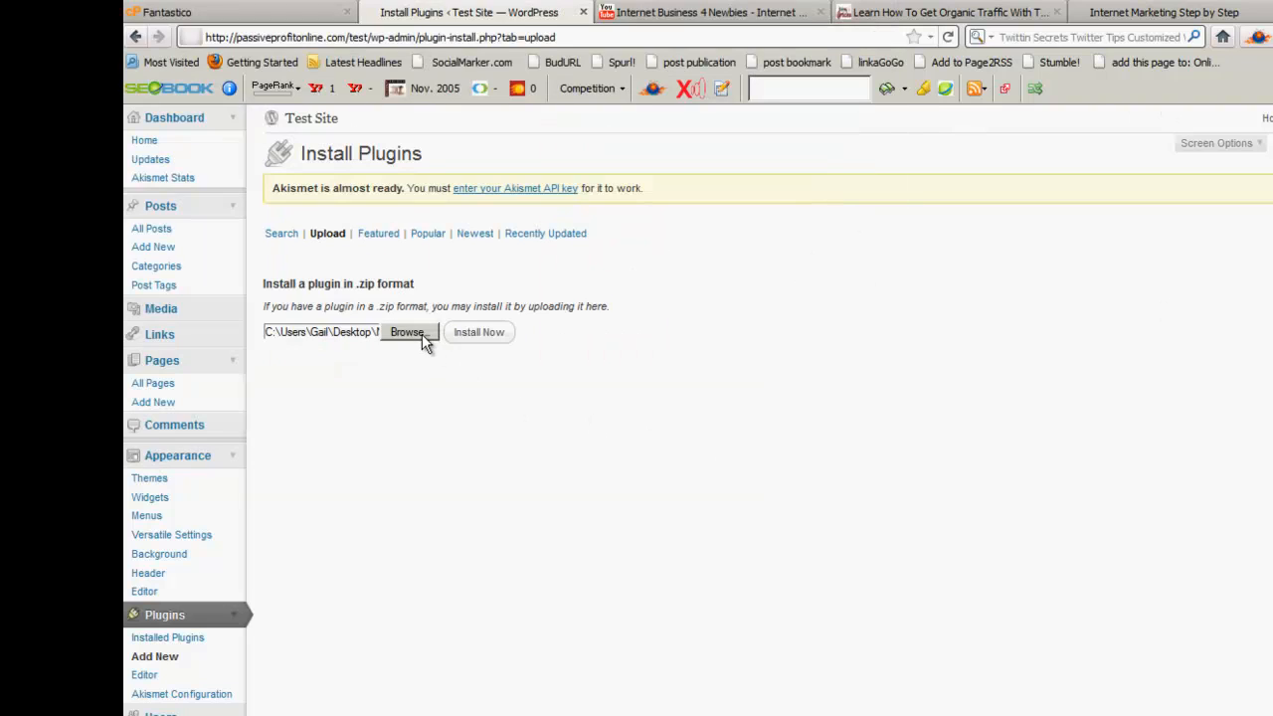
Install and activate the WP YouTube plugin, then open its Tools > WP YouTube page.
left_click(478, 333)
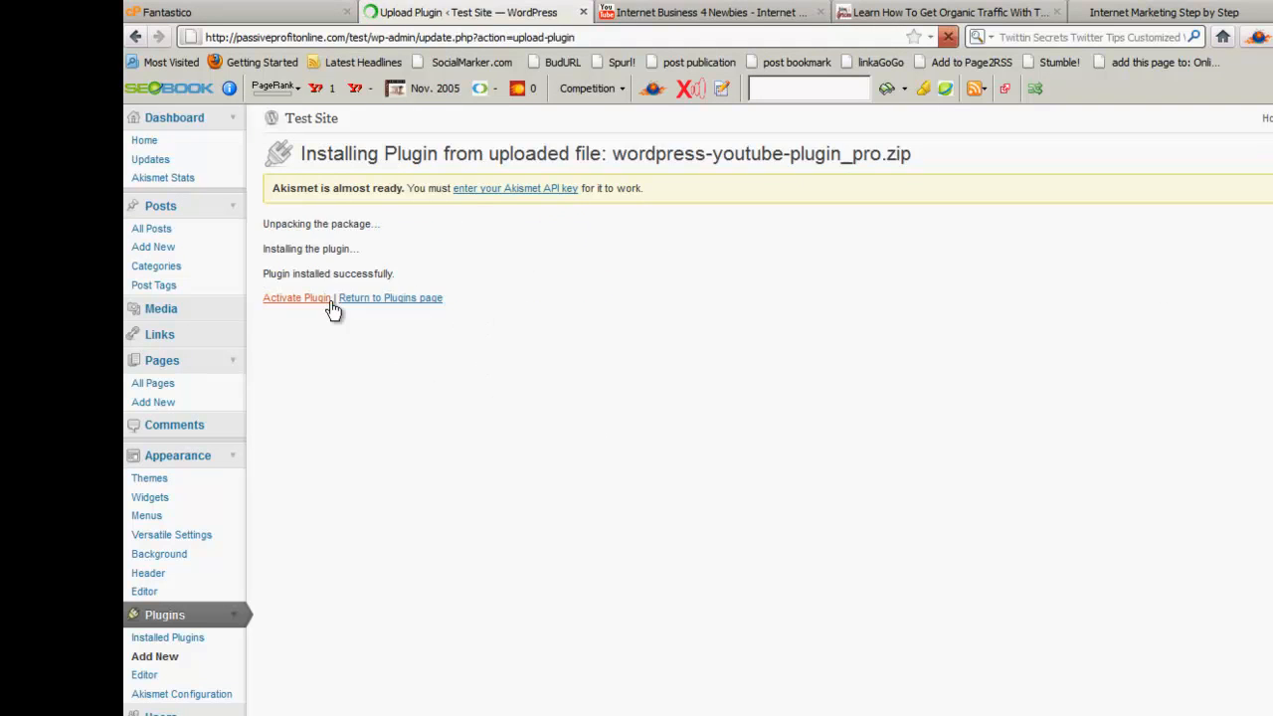
left_click(294, 299)
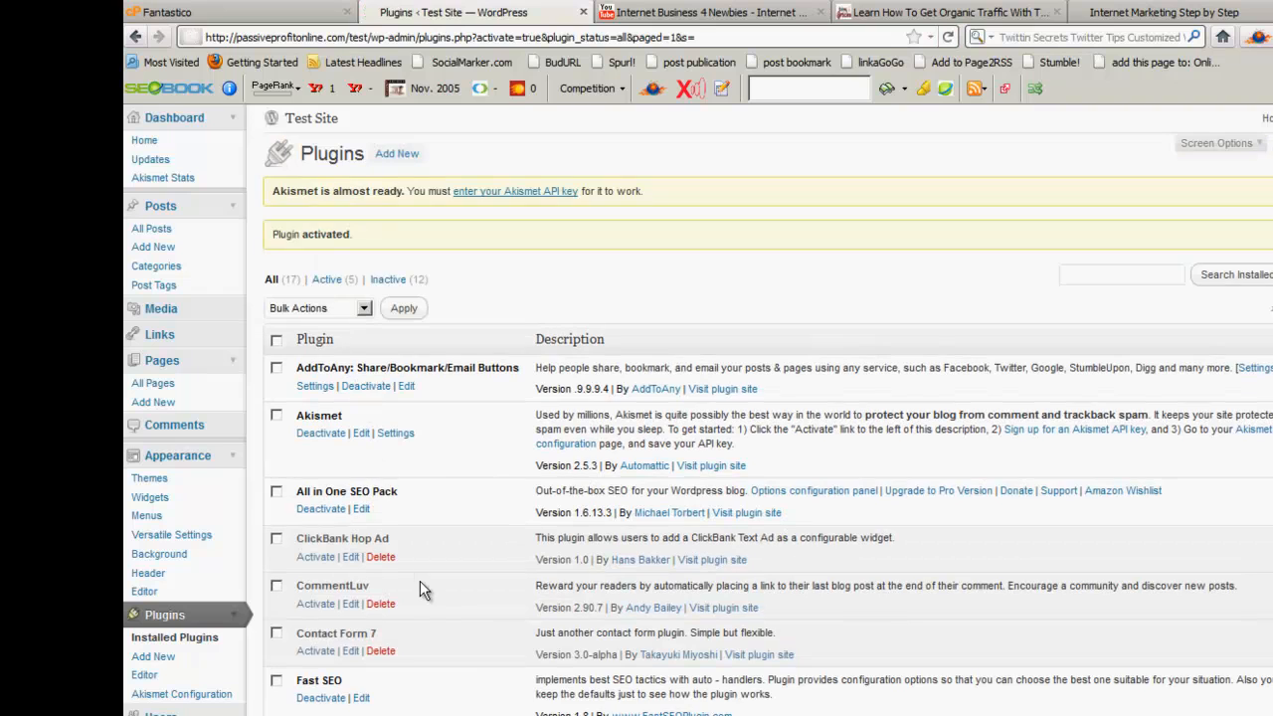
scroll(419, 583, "down", 5)
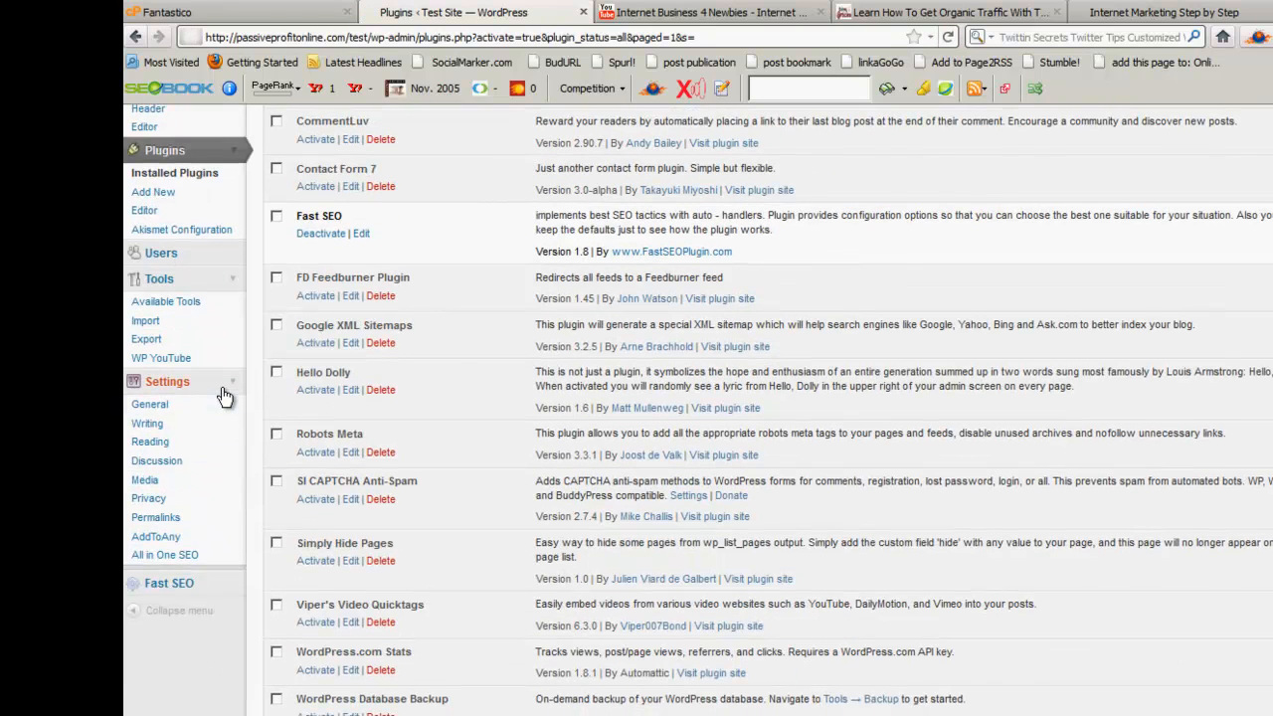
left_click(235, 261)
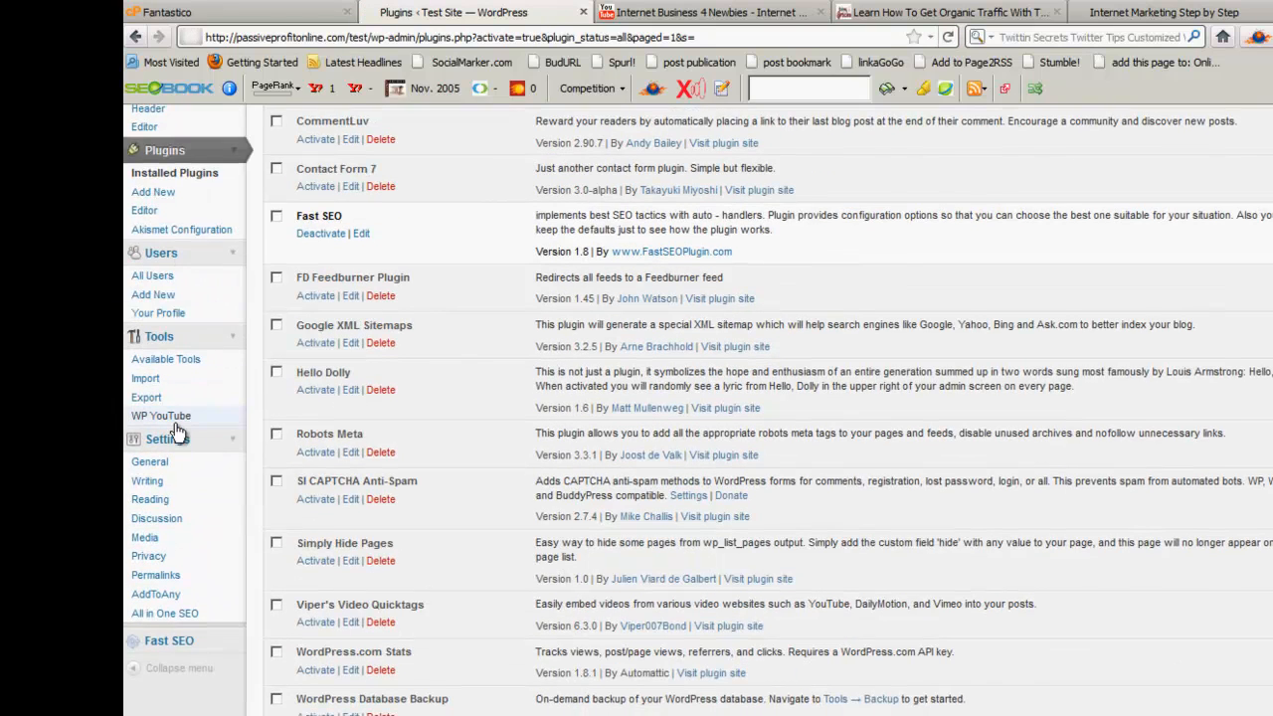
left_click(142, 418)
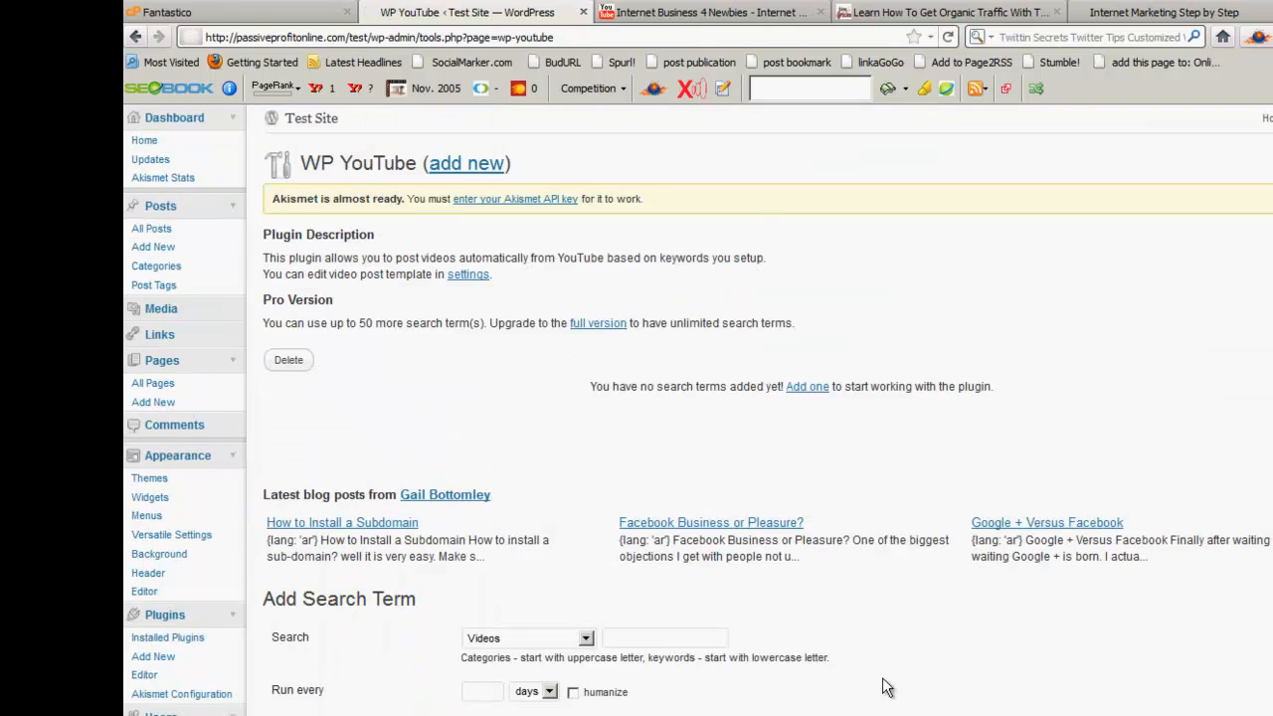
Add WP YouTube search term 'Internet Marketing', run every 5 days with humanize ticked.
scroll(863, 687, "down", 3)
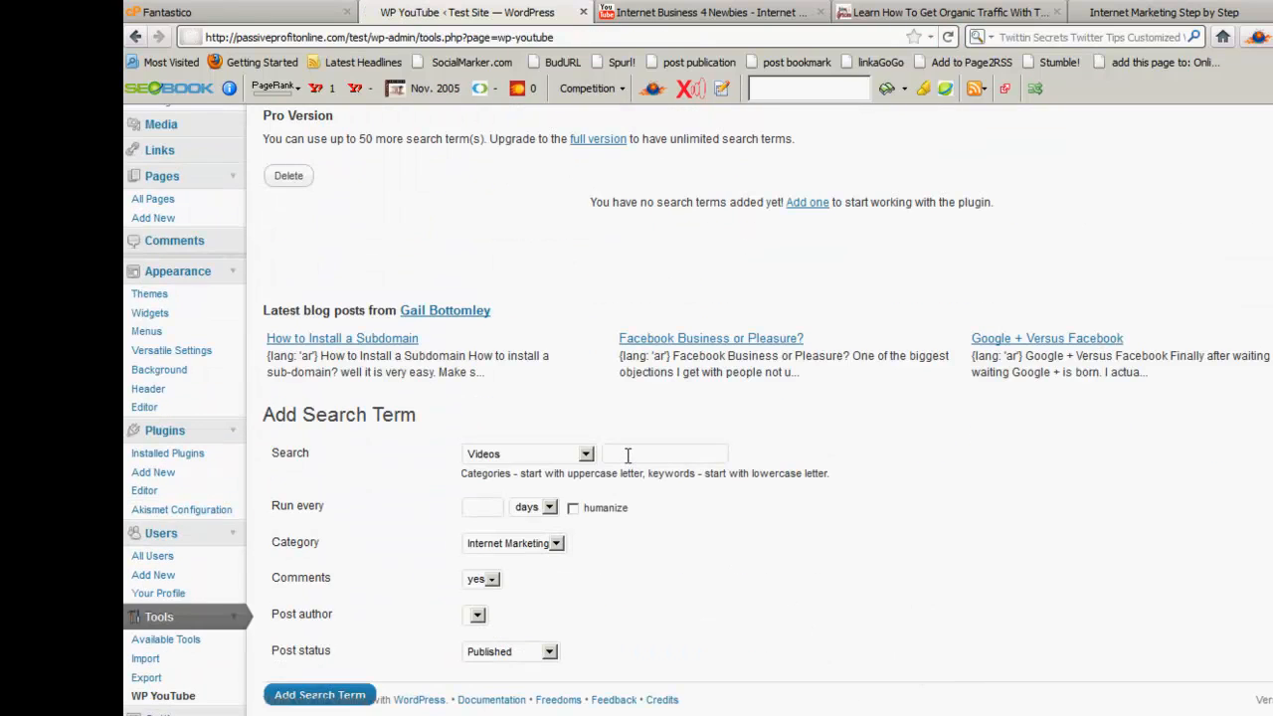
left_click(661, 454)
type("Internet Marketing")
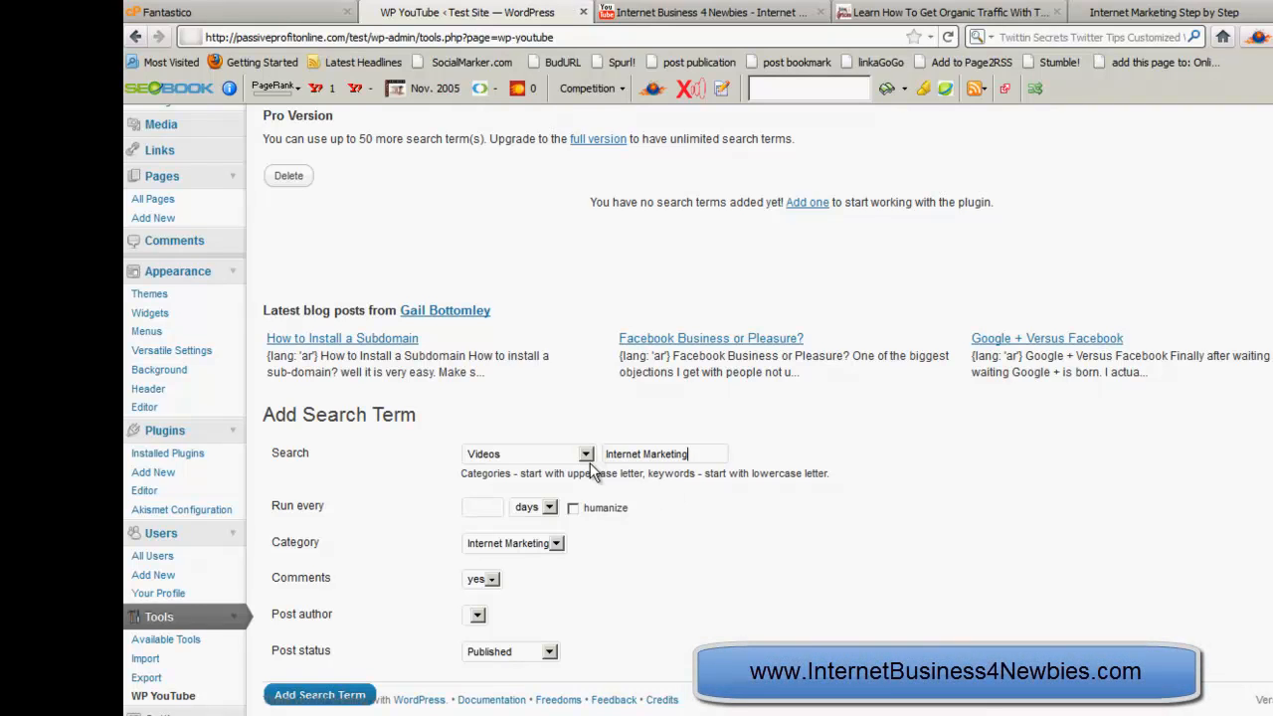
left_click(481, 507)
type("5")
left_click(574, 508)
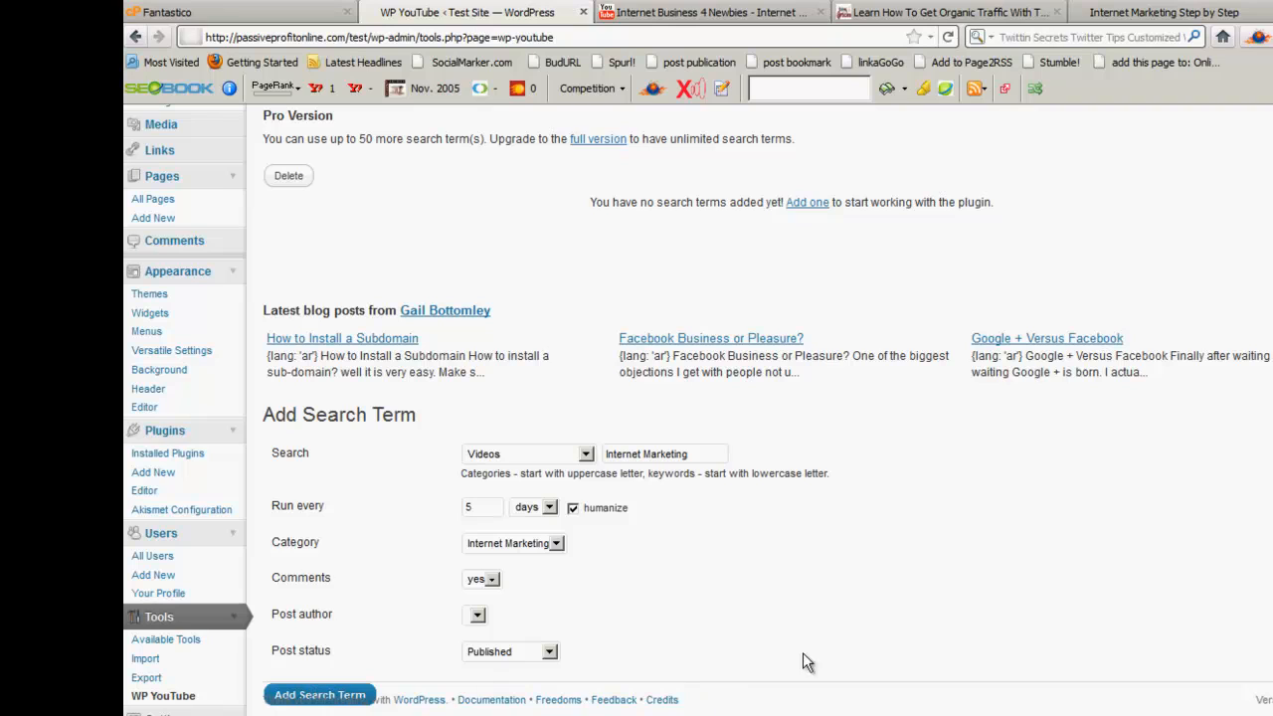
scroll(841, 686, "down", 1)
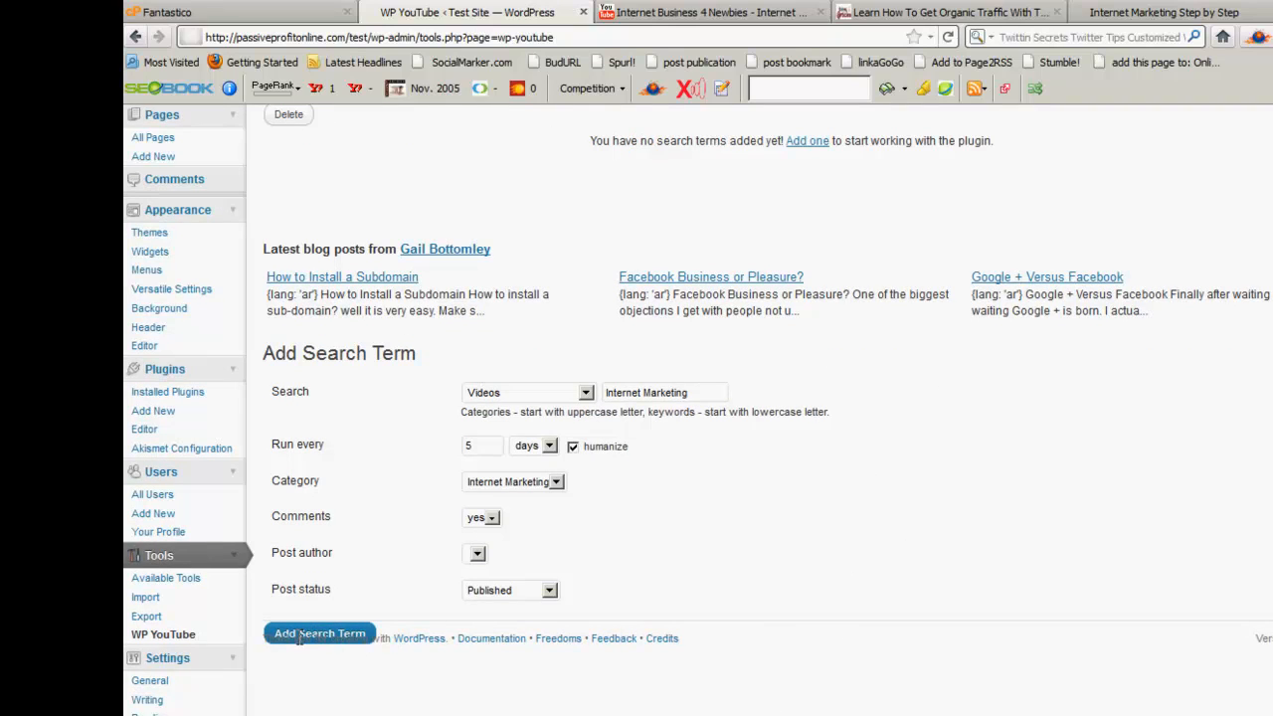
left_click(948, 37)
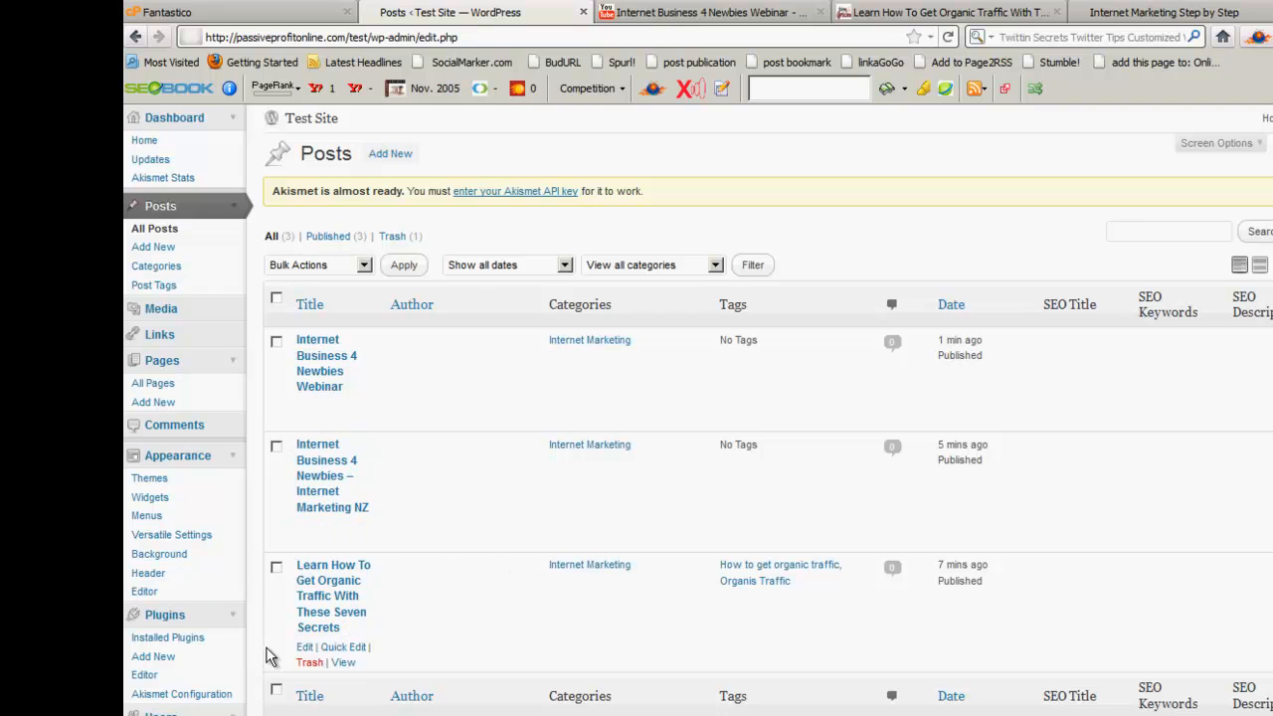
scroll(264, 677, "down", 3)
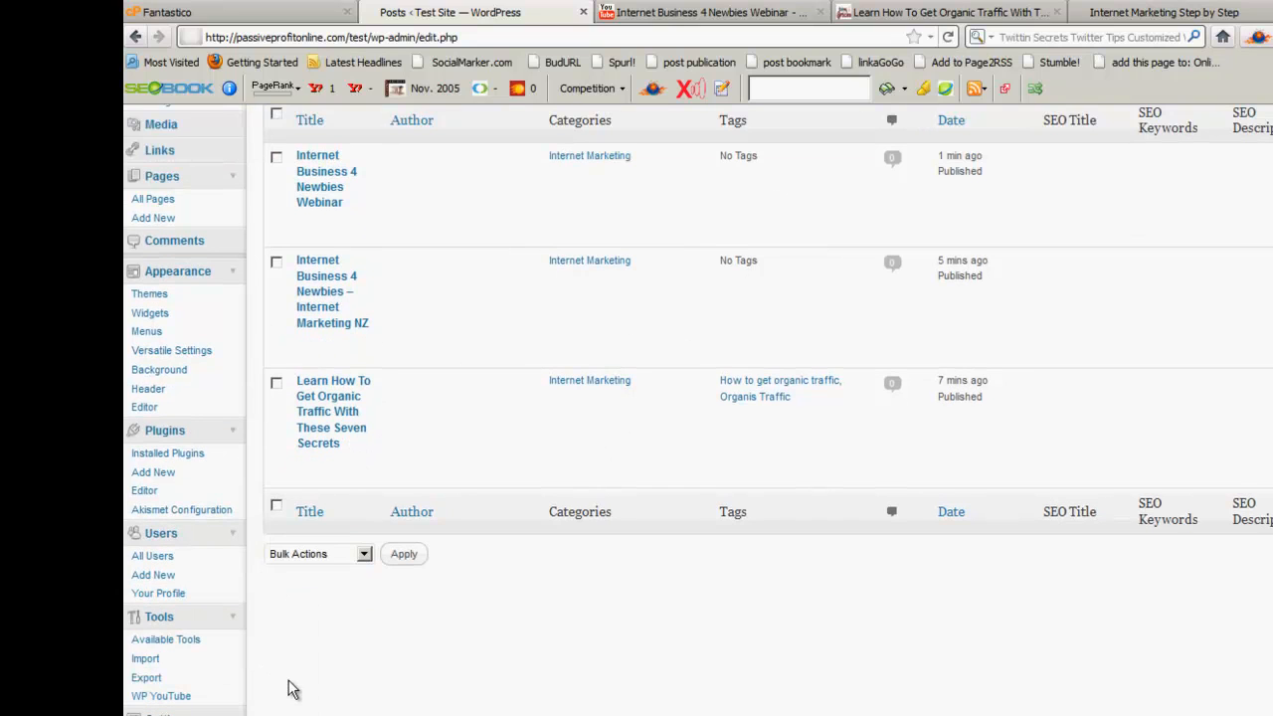
scroll(288, 676, "up", 3)
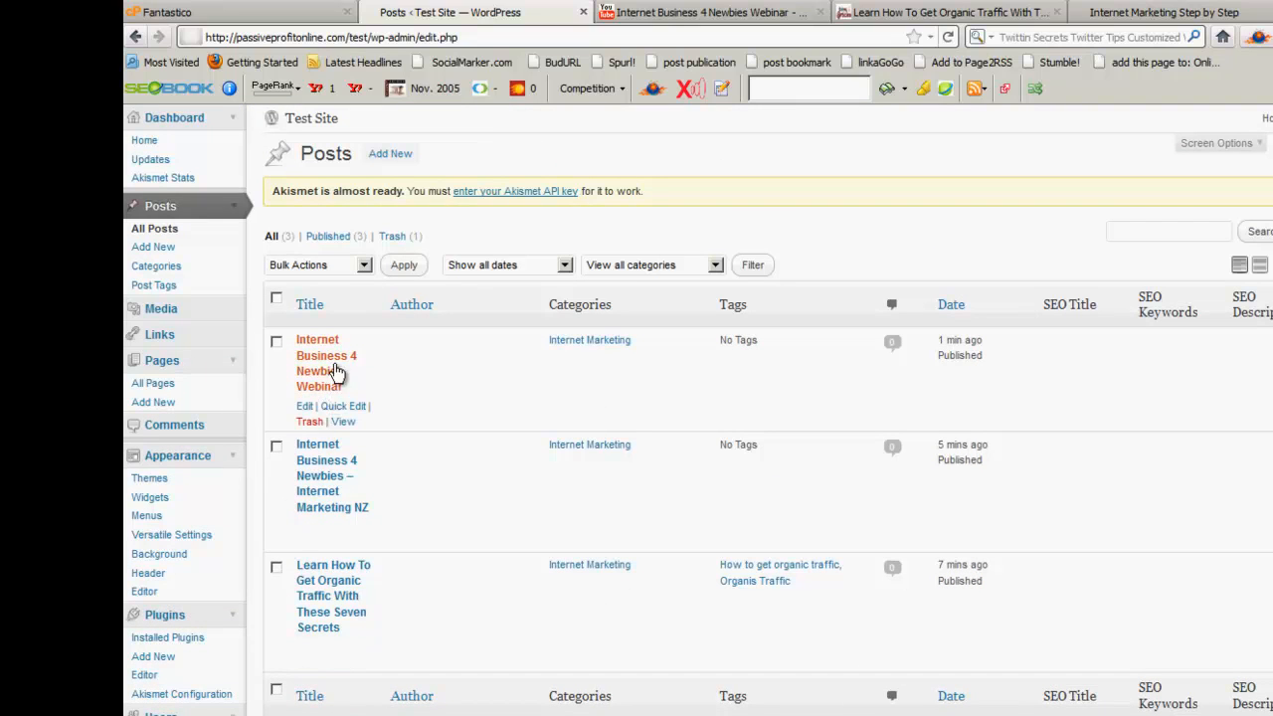
left_click(1159, 12)
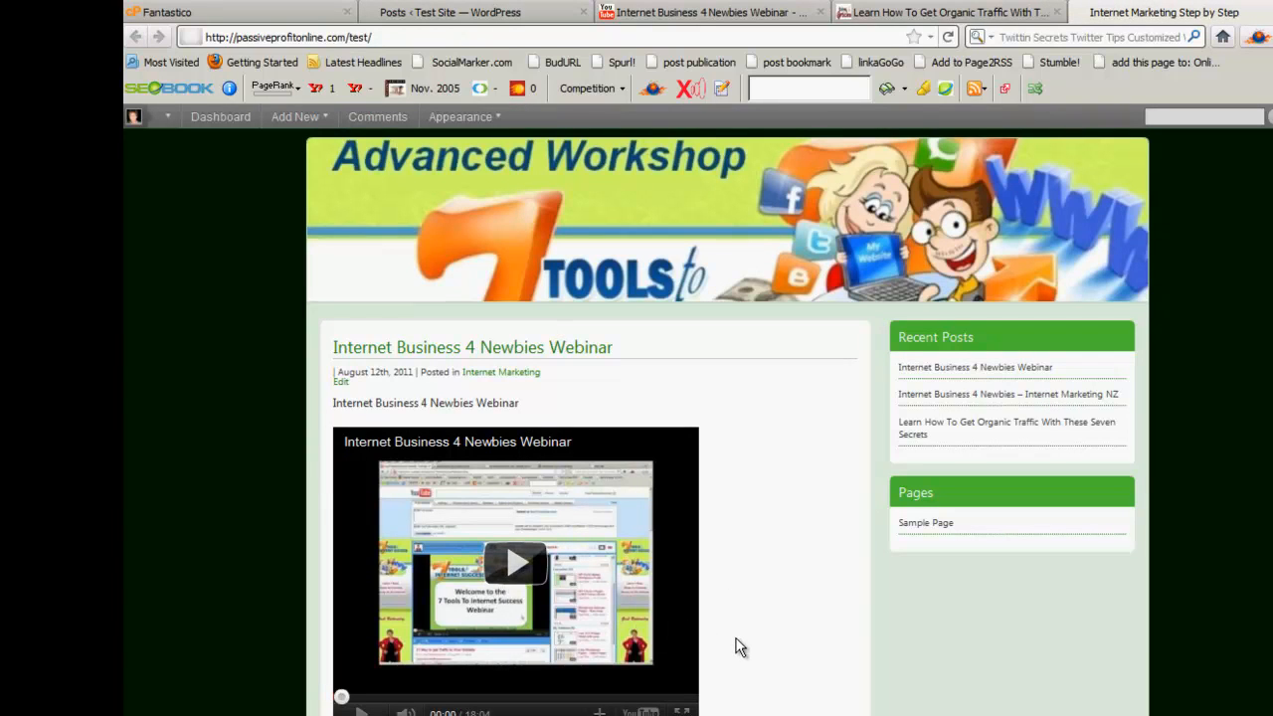
scroll(737, 647, "down", 4)
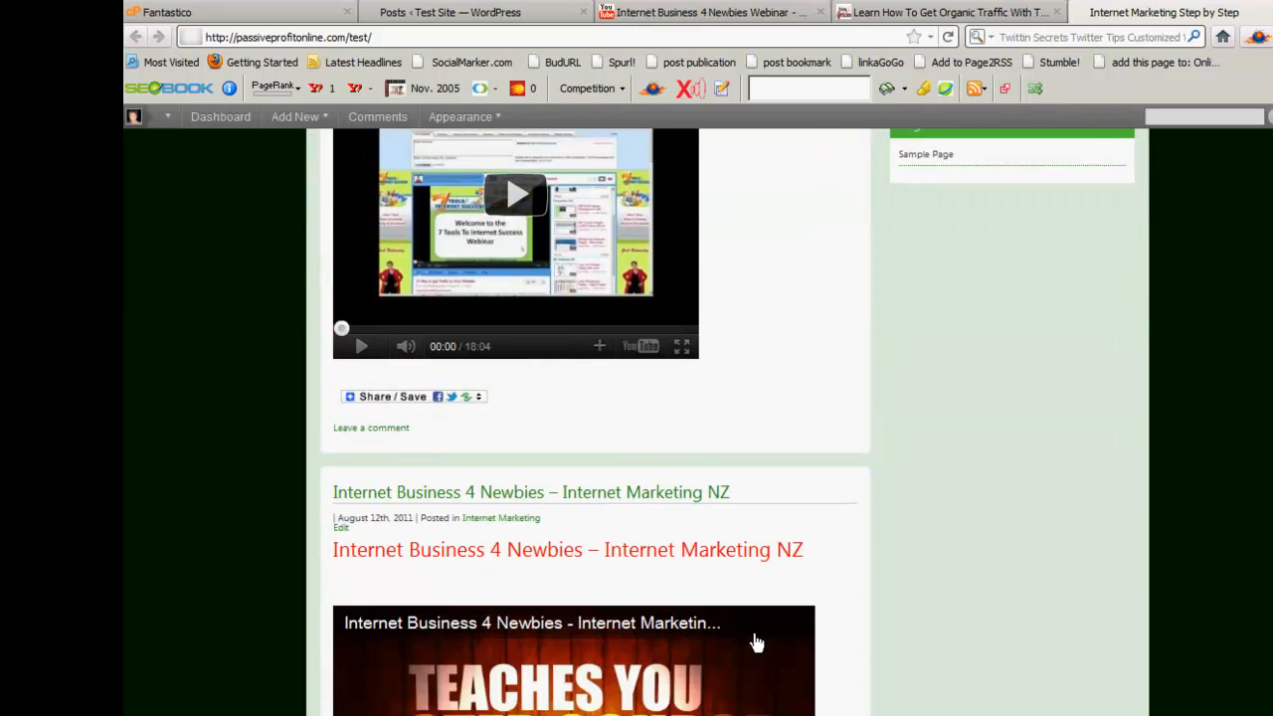
scroll(924, 622, "up", 1)
scroll(925, 615, "up", 3)
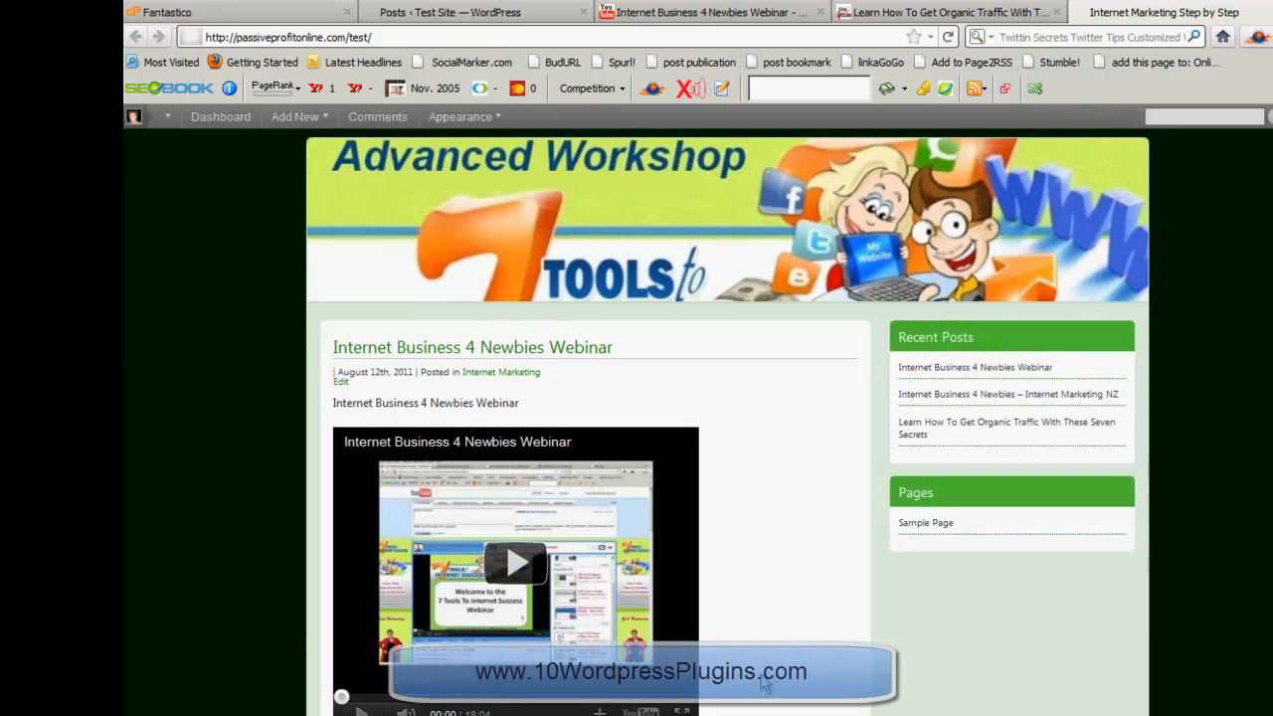
scroll(764, 682, "down", 2)
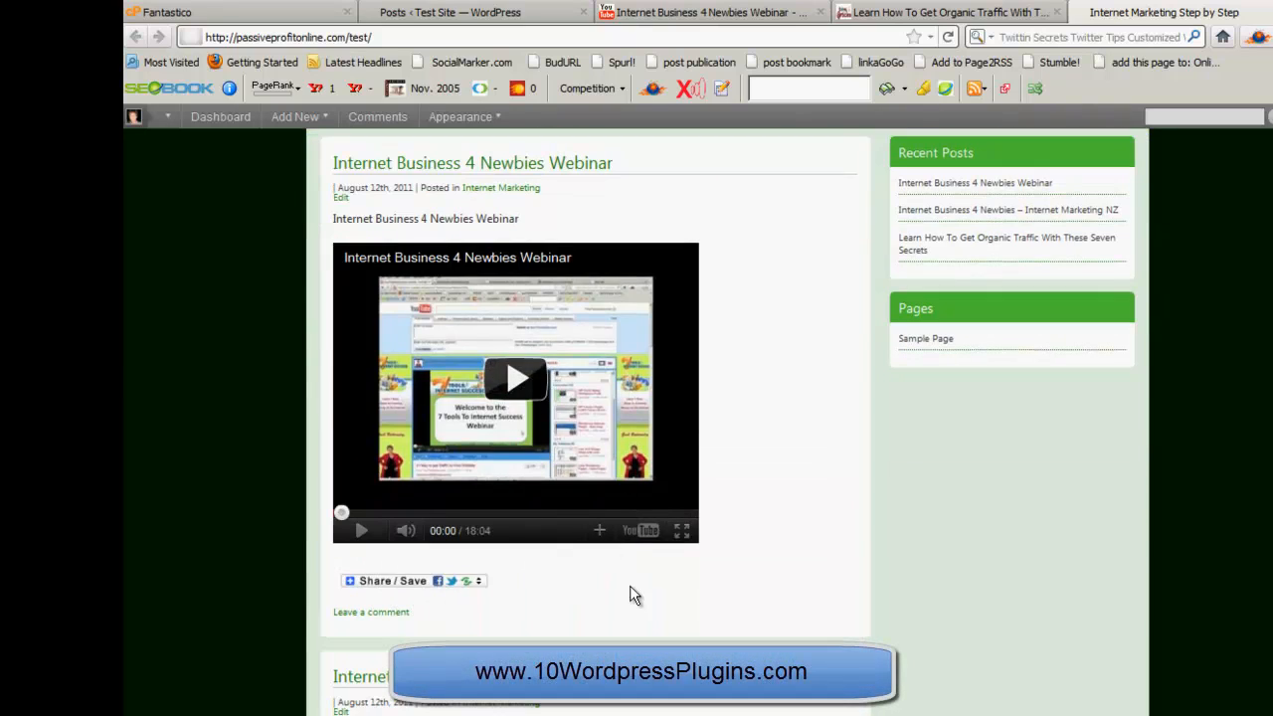
mouse_move(392, 583)
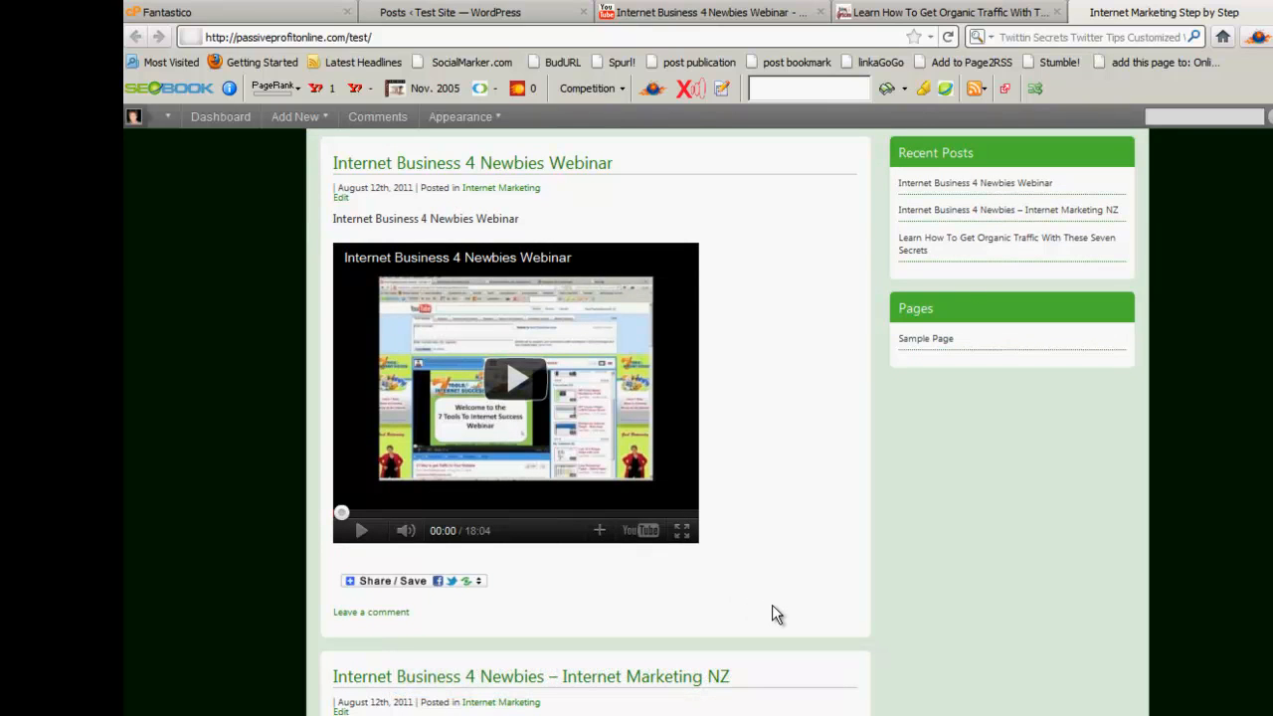
scroll(774, 612, "down", 5)
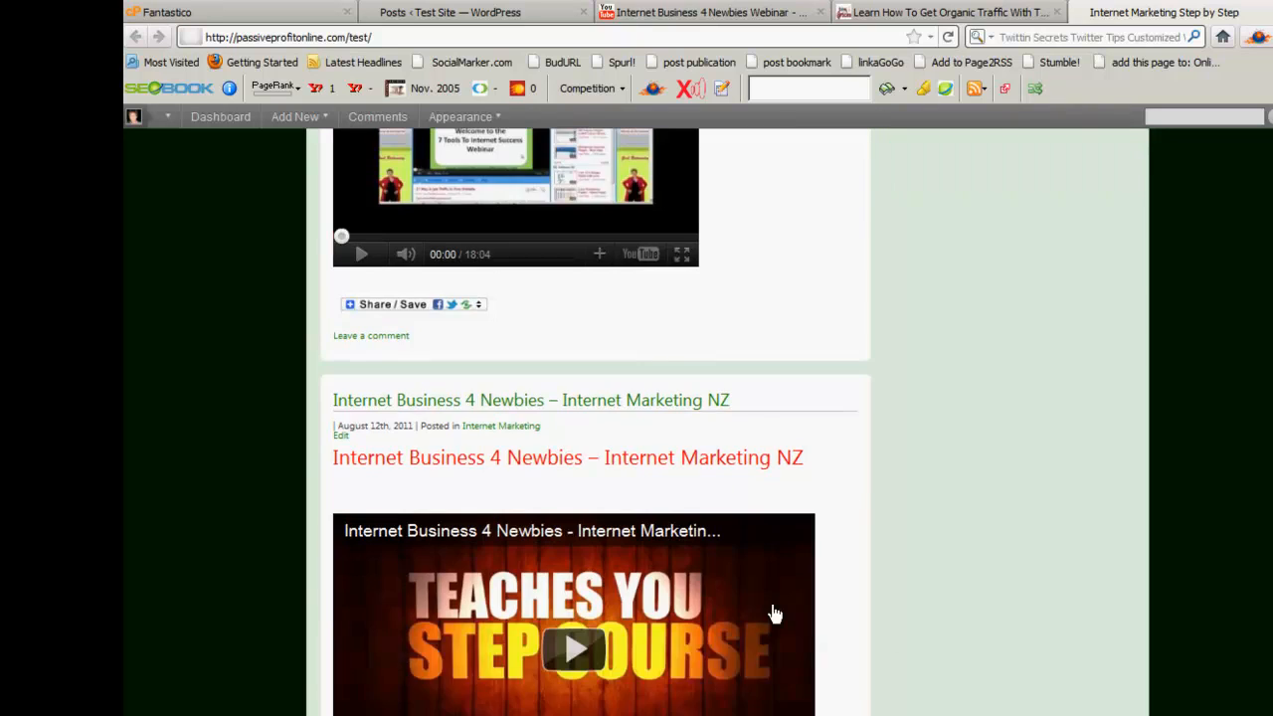
scroll(930, 656, "up", 8)
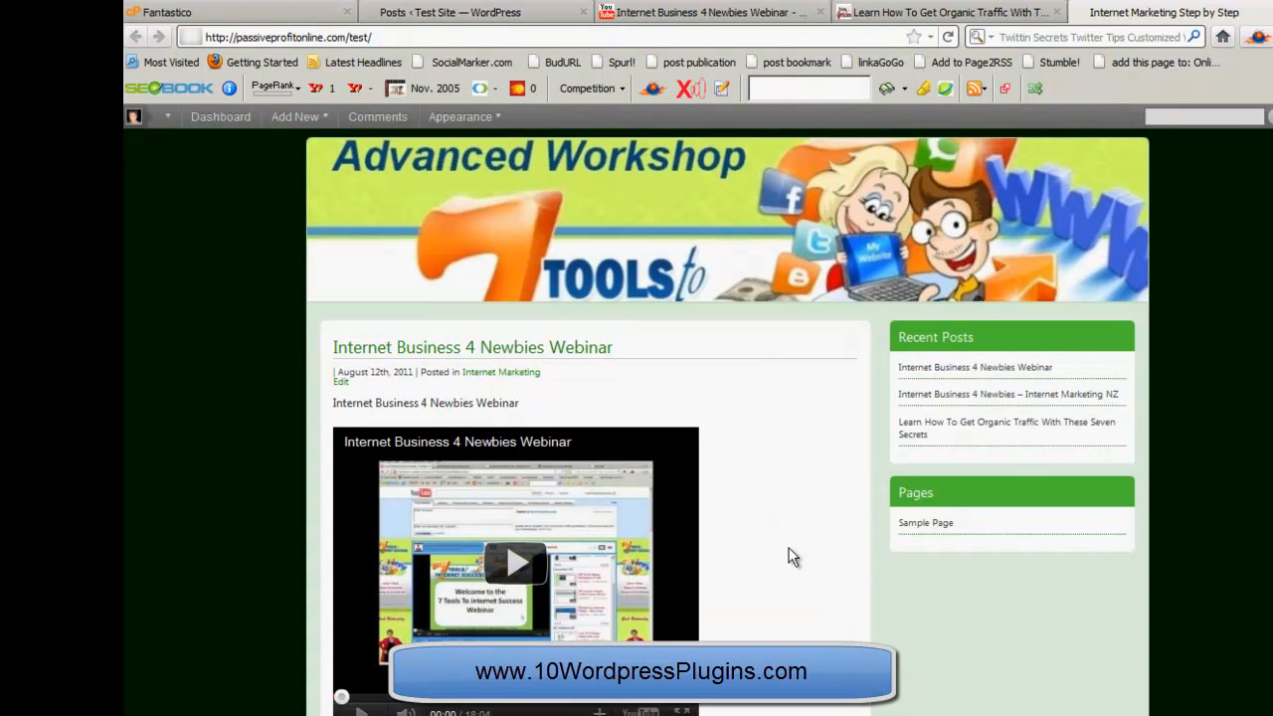
scroll(915, 611, "down", 6)
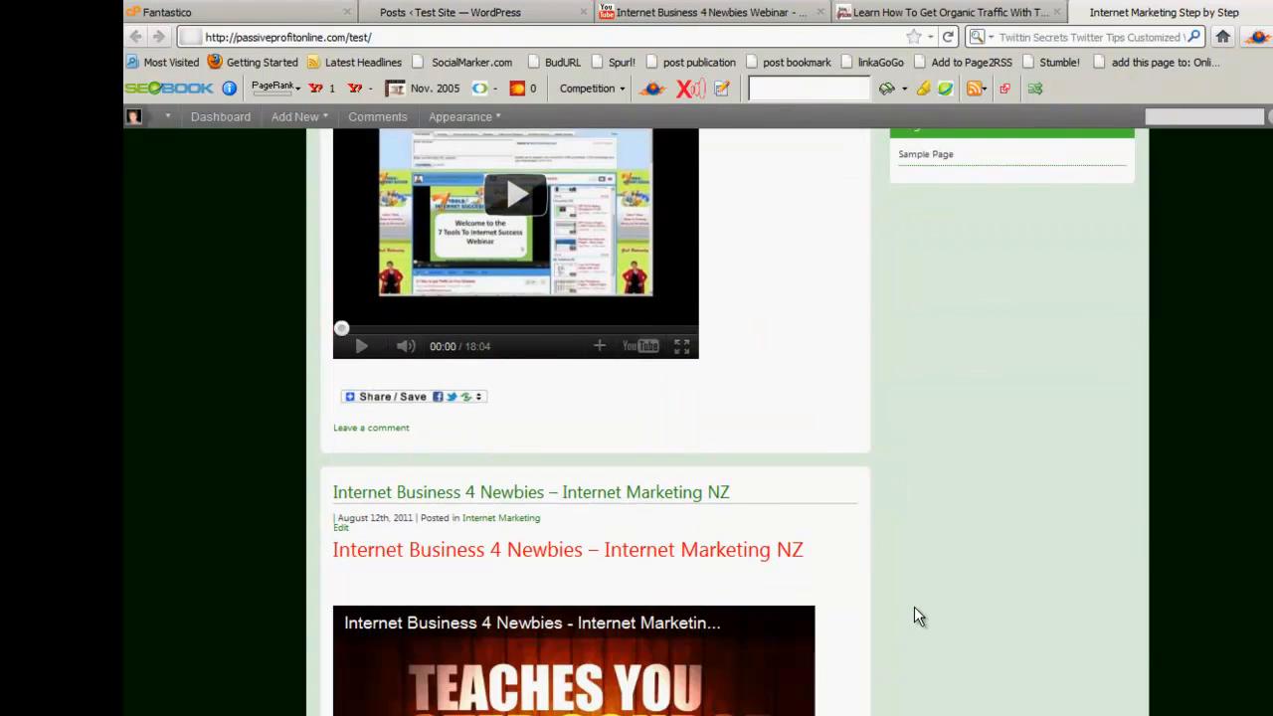
scroll(915, 608, "up", 2)
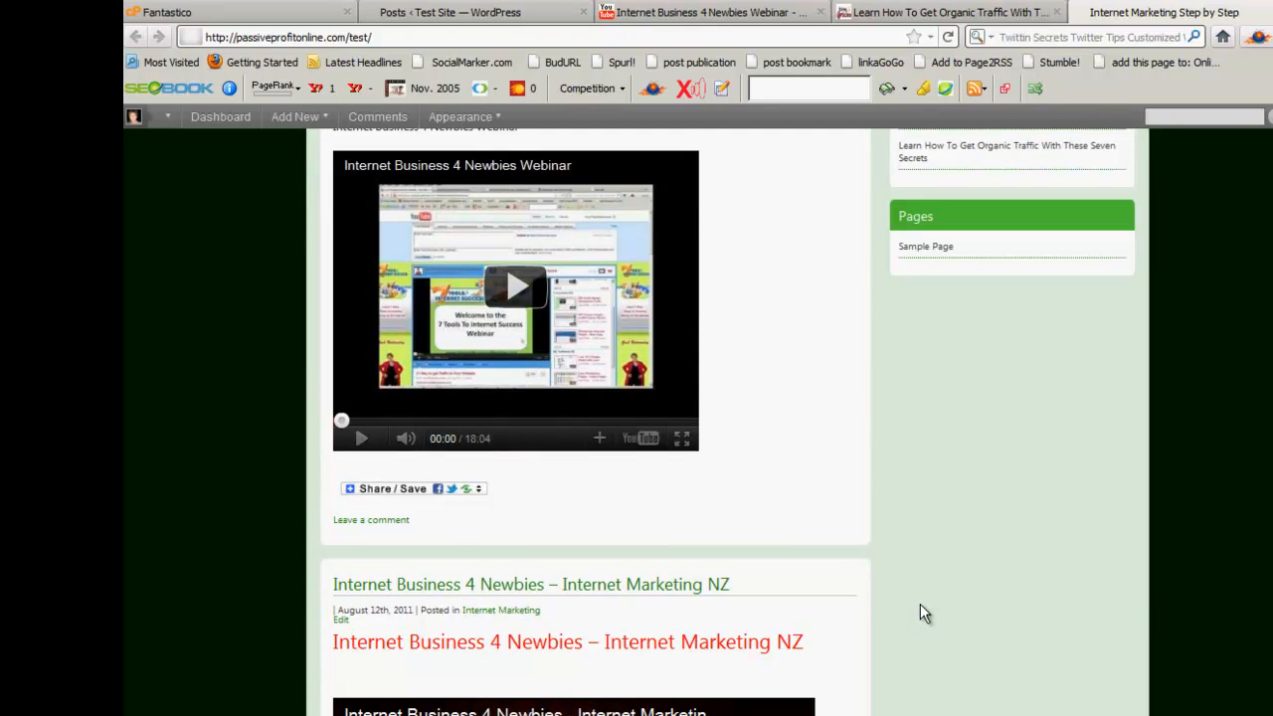
scroll(920, 604, "down", 13)
scroll(920, 604, "down", 11)
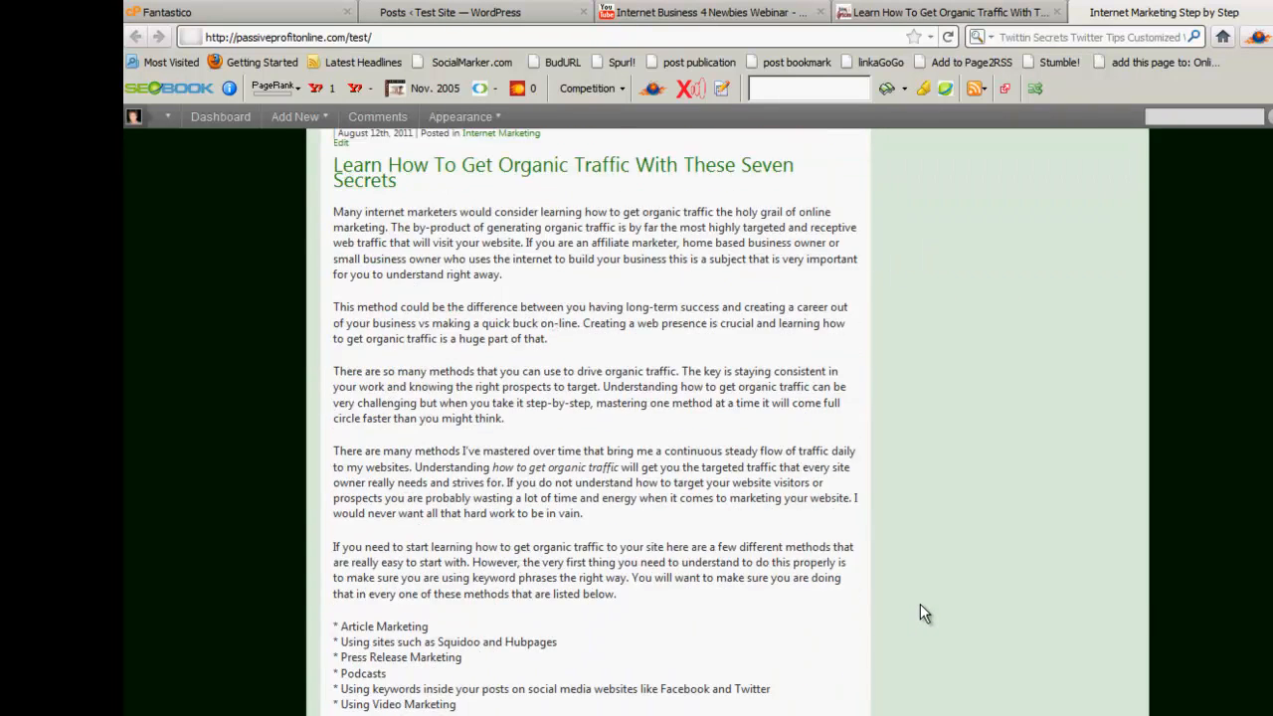
scroll(961, 572, "down", 4)
scroll(963, 574, "up", 20)
scroll(963, 584, "up", 6)
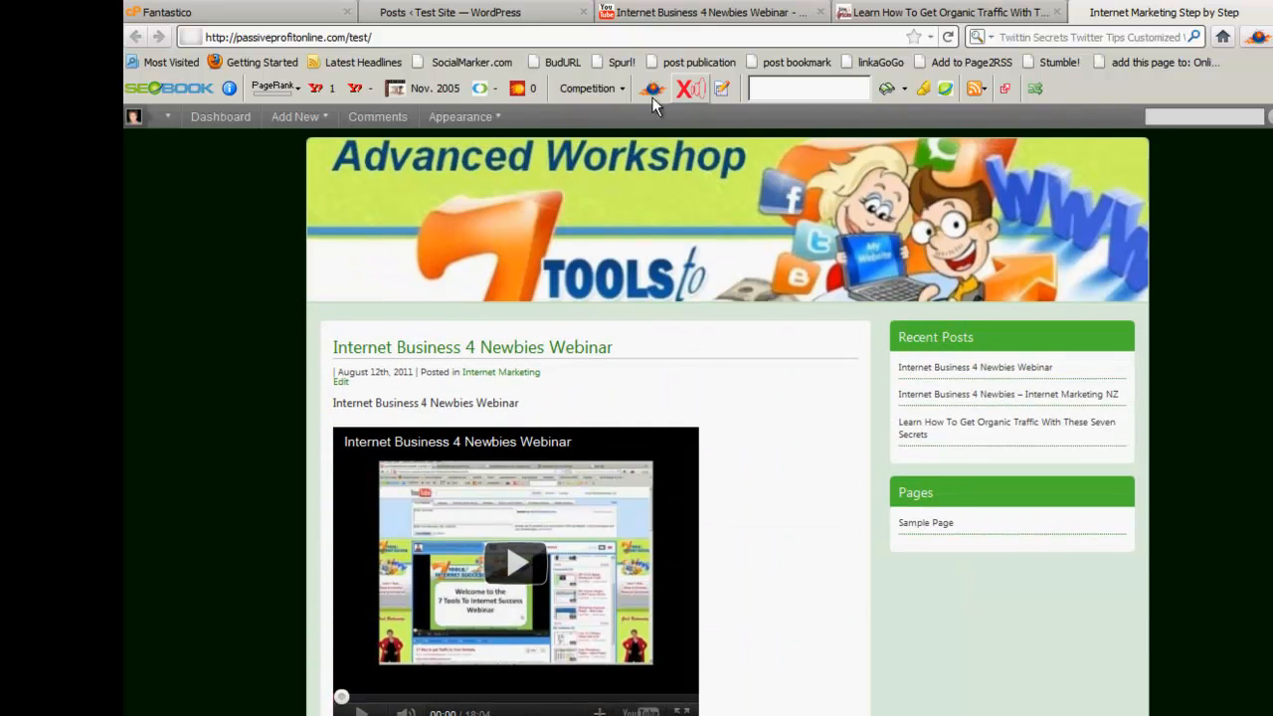
left_click(958, 13)
Load fastseoplugin.com by typing 'fast' in the address bar and picking the suggestion.
left_click(549, 37)
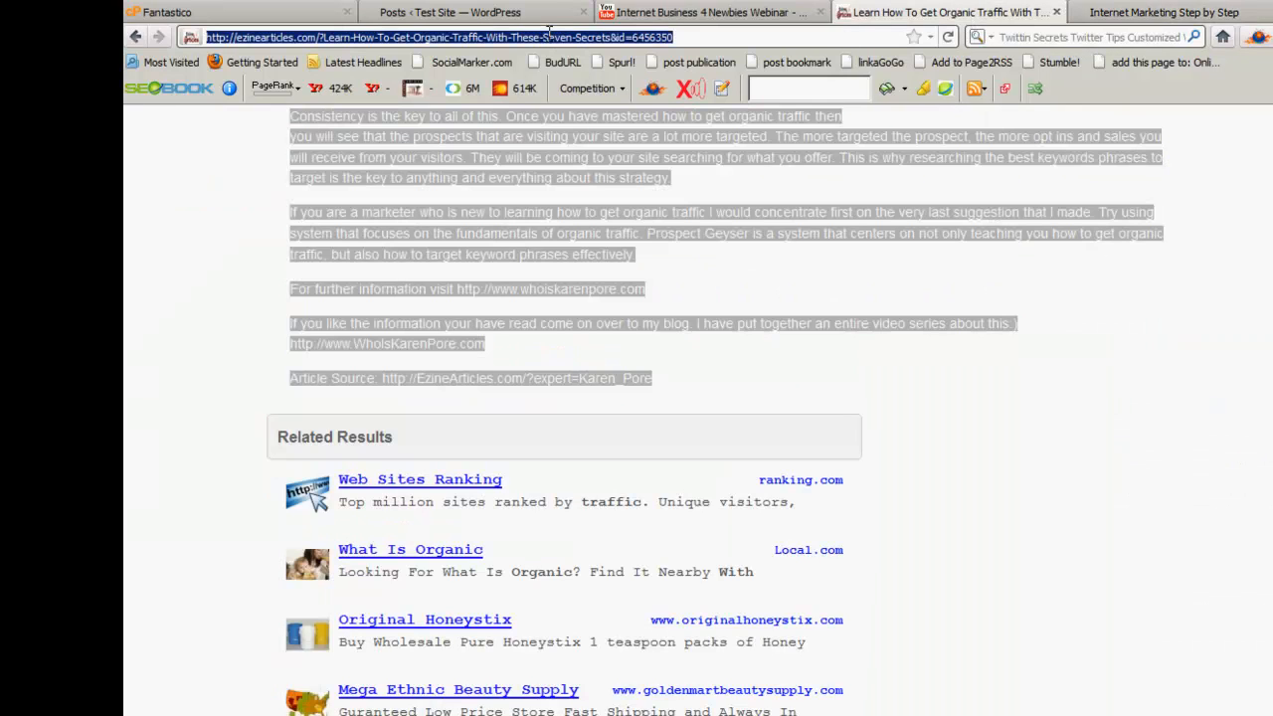
type("fast")
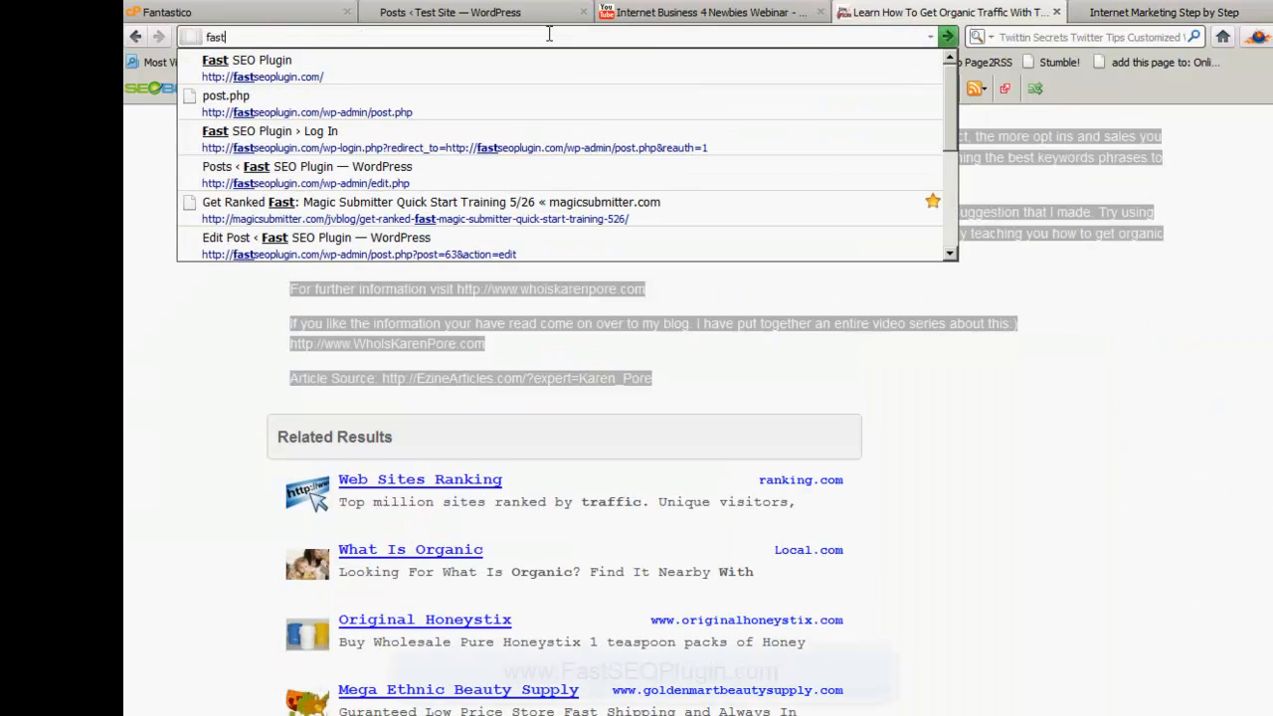
key("Down")
key("Return")
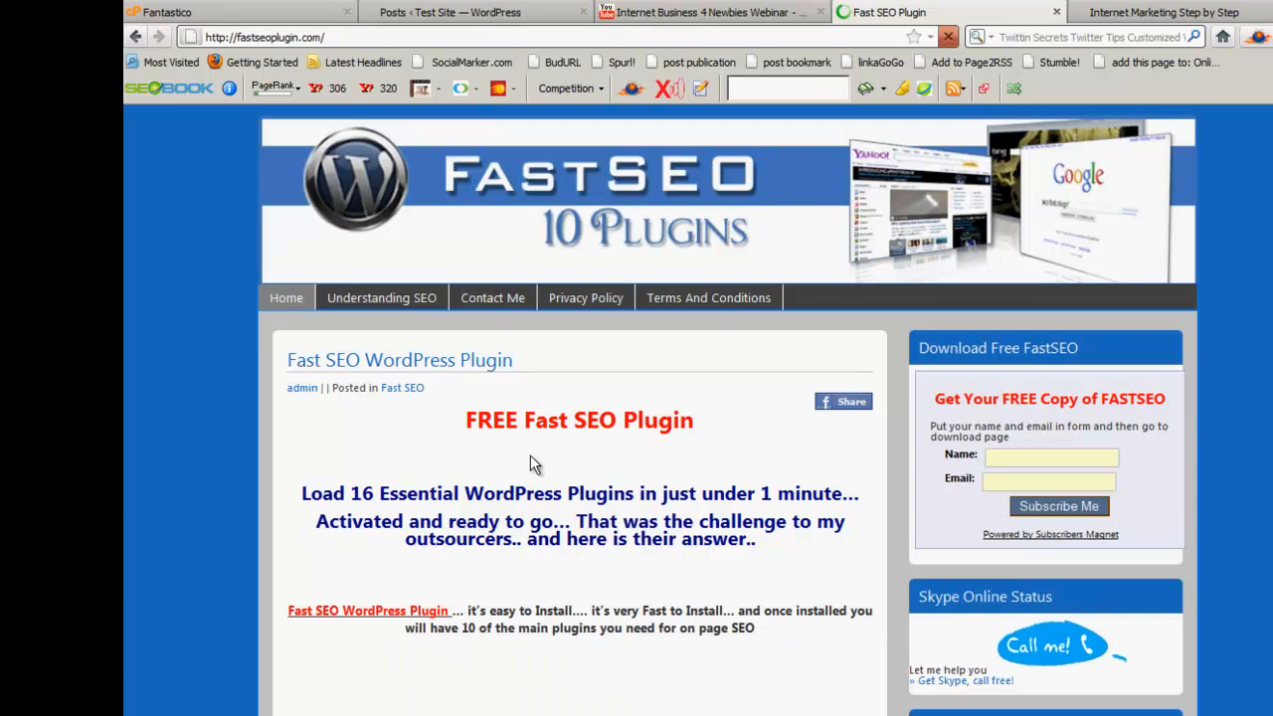
Scroll through the Fast SEO Plugin site to review its content.
scroll(697, 448, "down", 8)
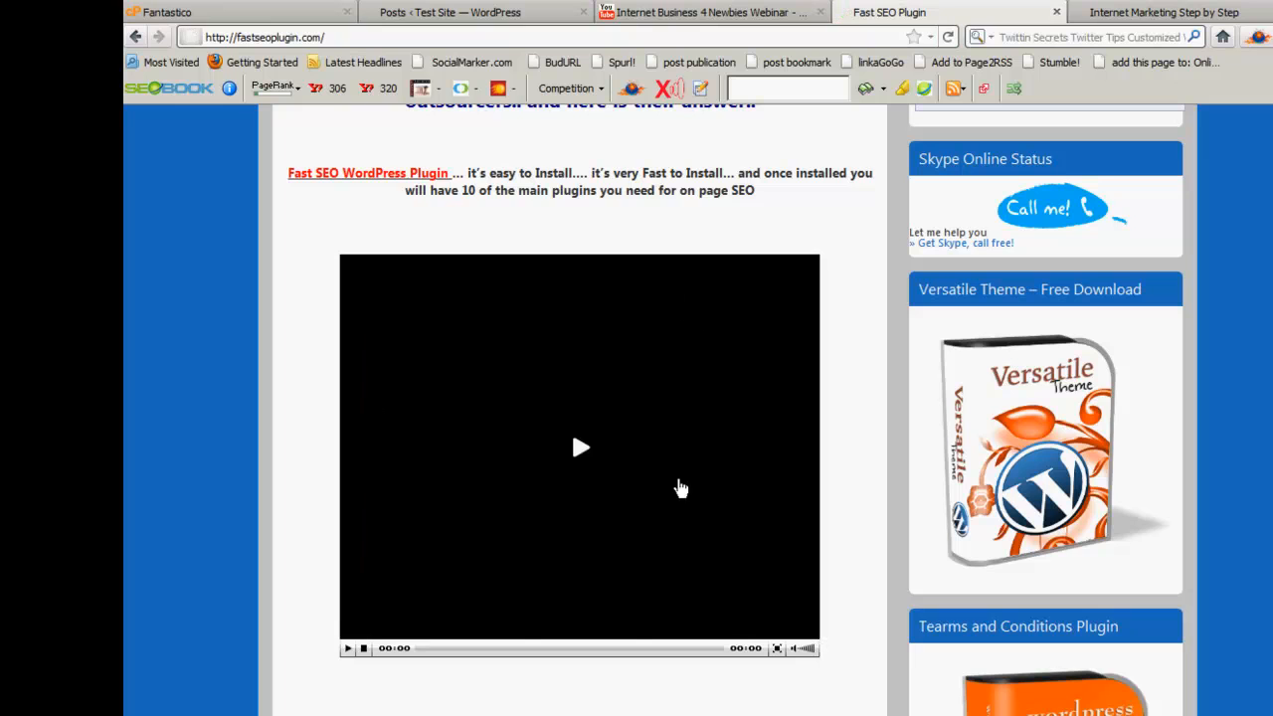
scroll(760, 514, "down", 8)
scroll(761, 514, "down", 16)
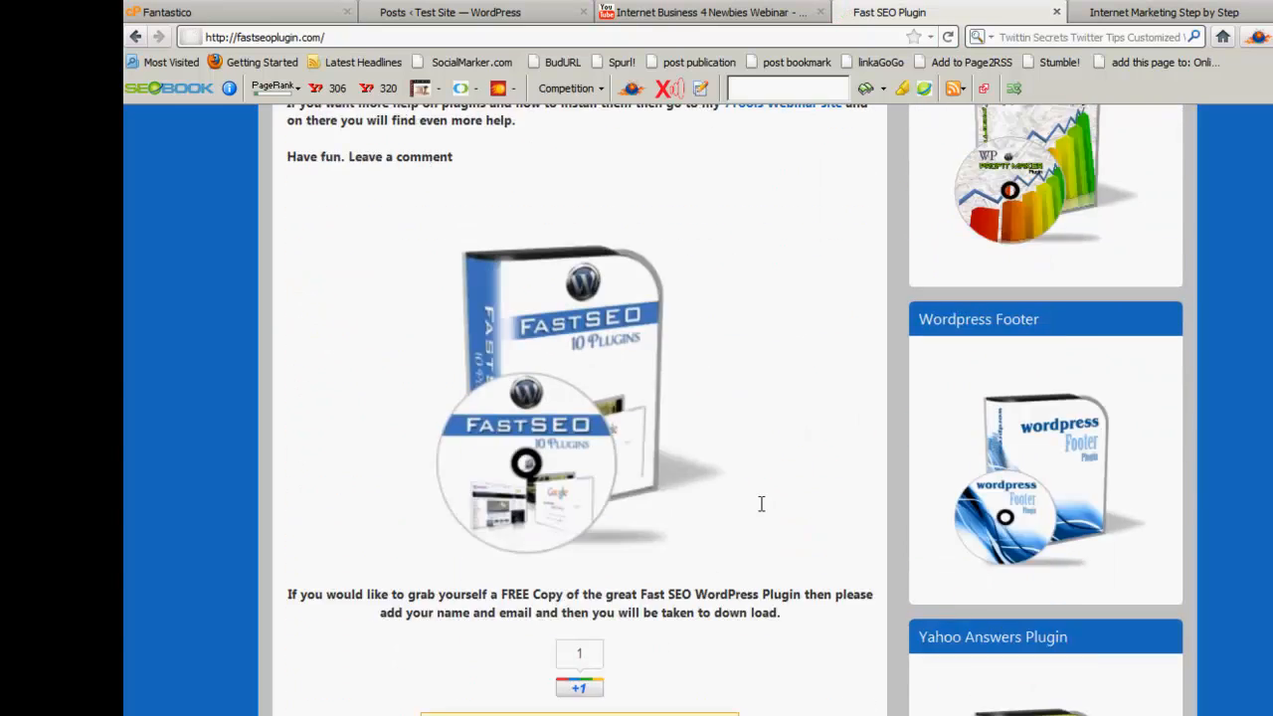
scroll(794, 571, "down", 4)
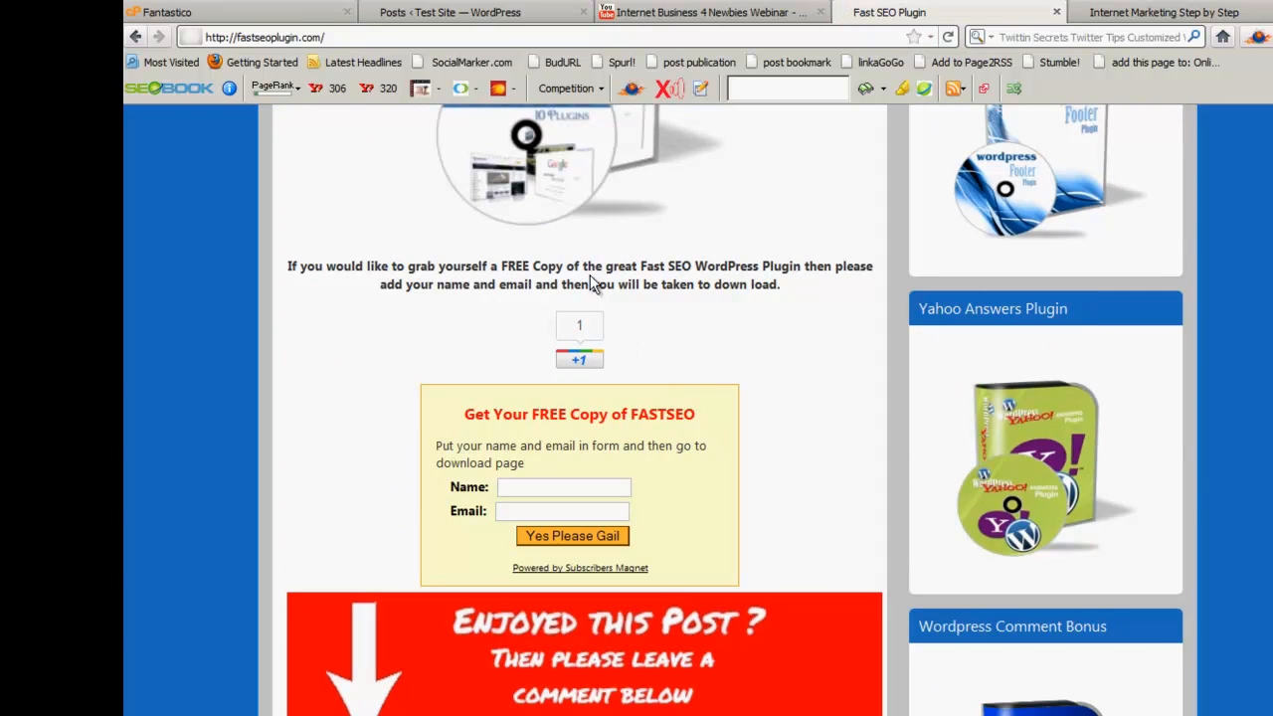
scroll(807, 473, "down", 8)
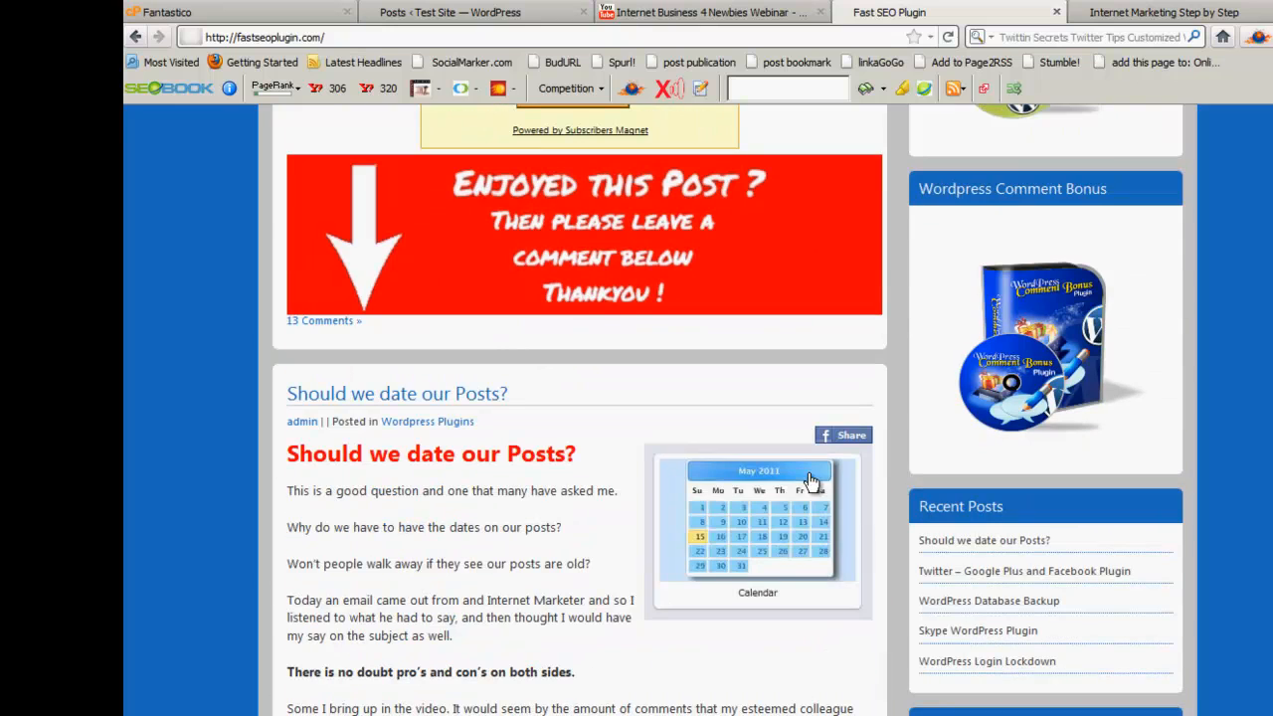
scroll(561, 542, "down", 4)
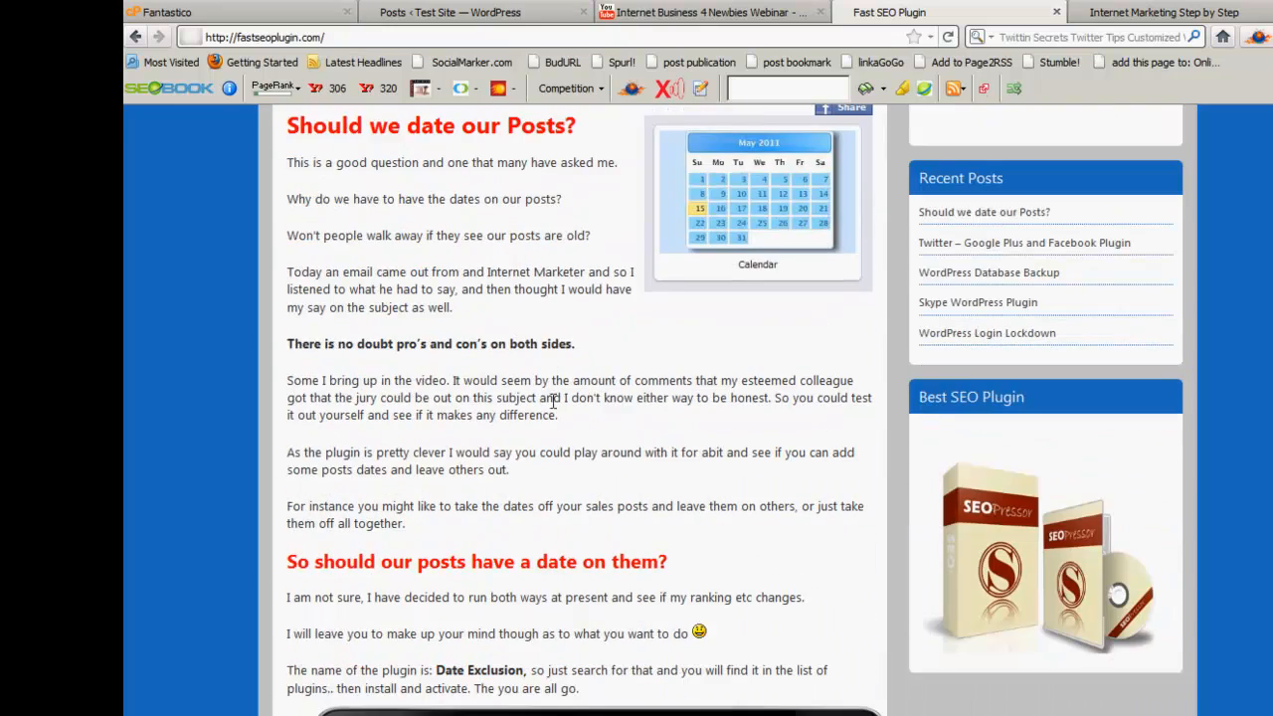
scroll(531, 365, "down", 6)
scroll(603, 453, "down", 16)
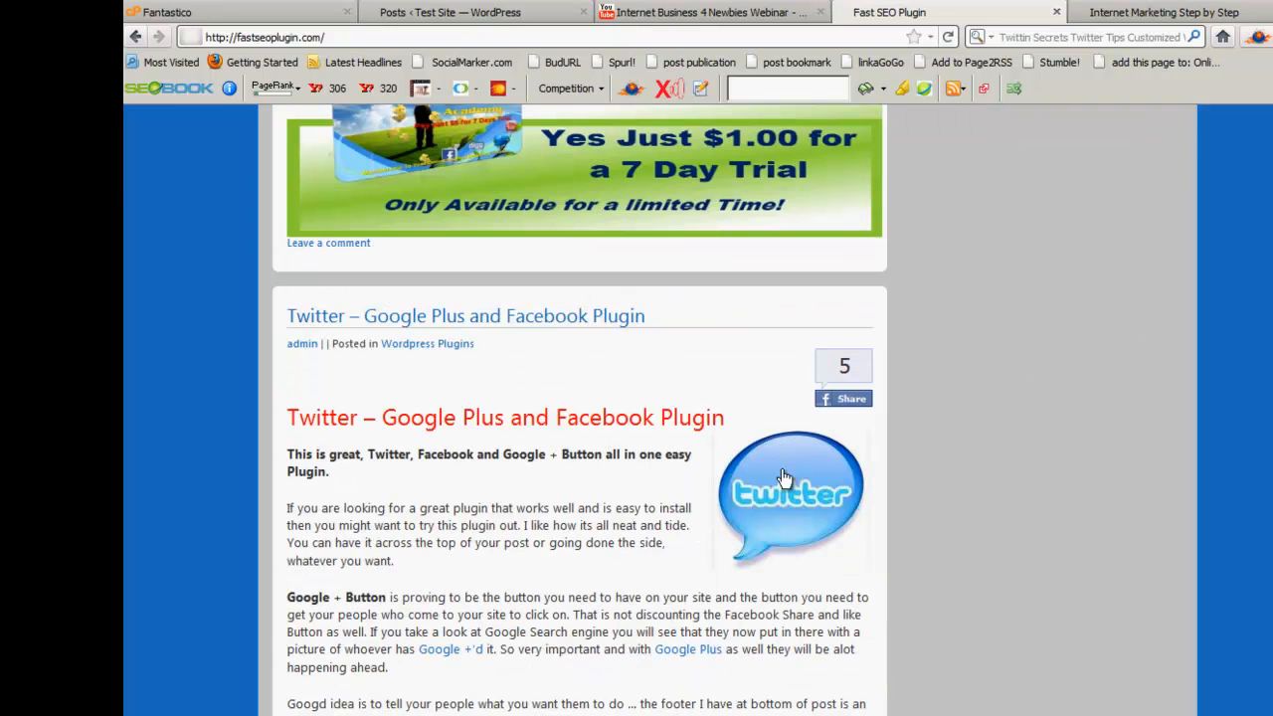
scroll(525, 555, "down", 6)
scroll(582, 548, "down", 20)
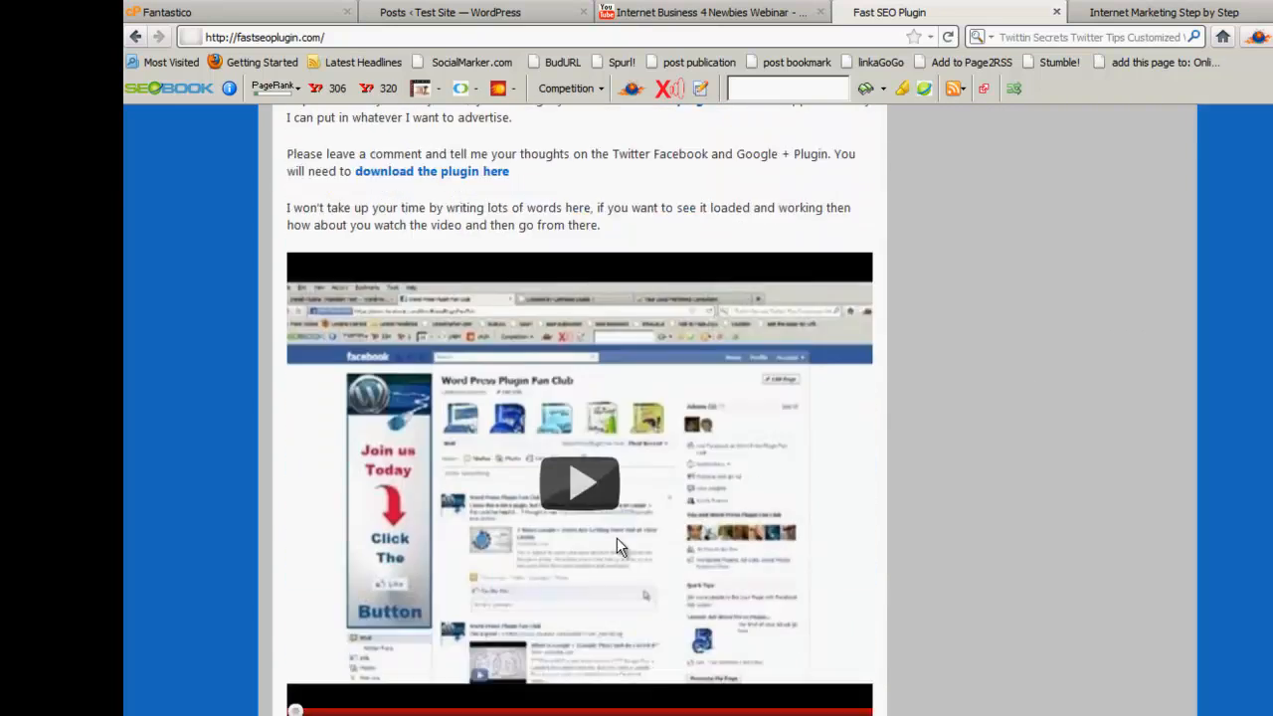
scroll(615, 543, "down", 10)
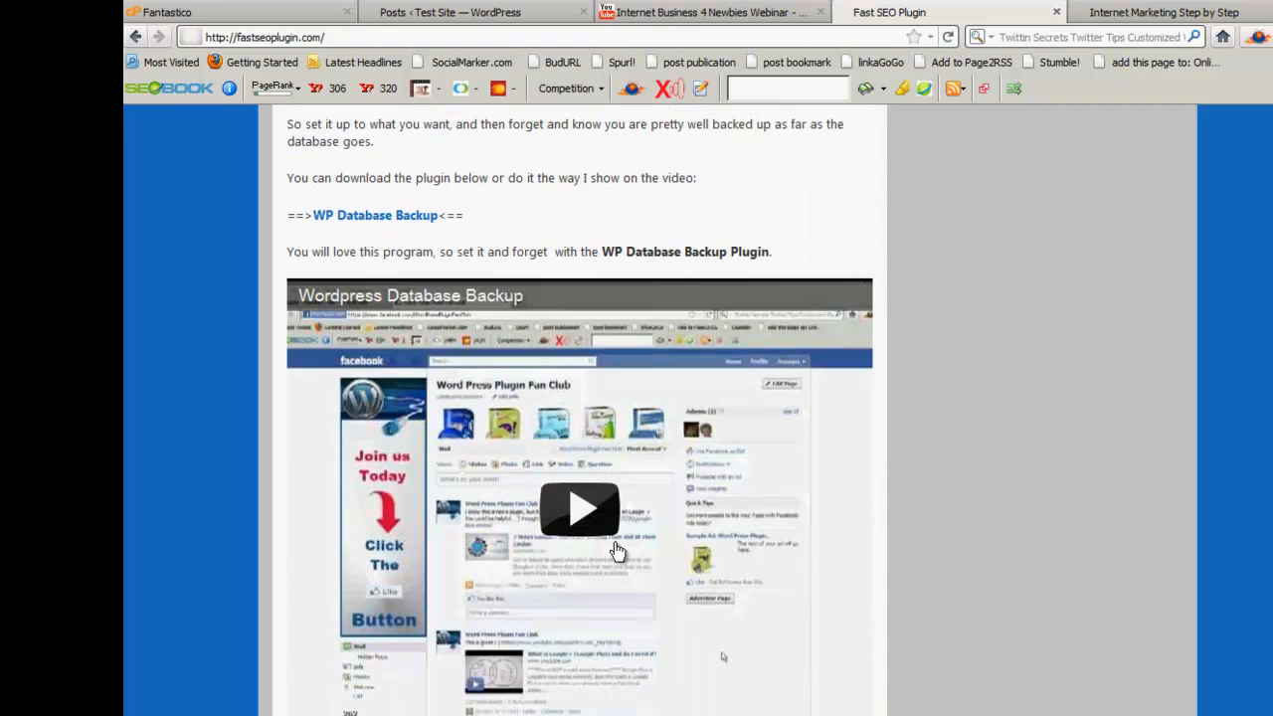
scroll(614, 549, "up", 20)
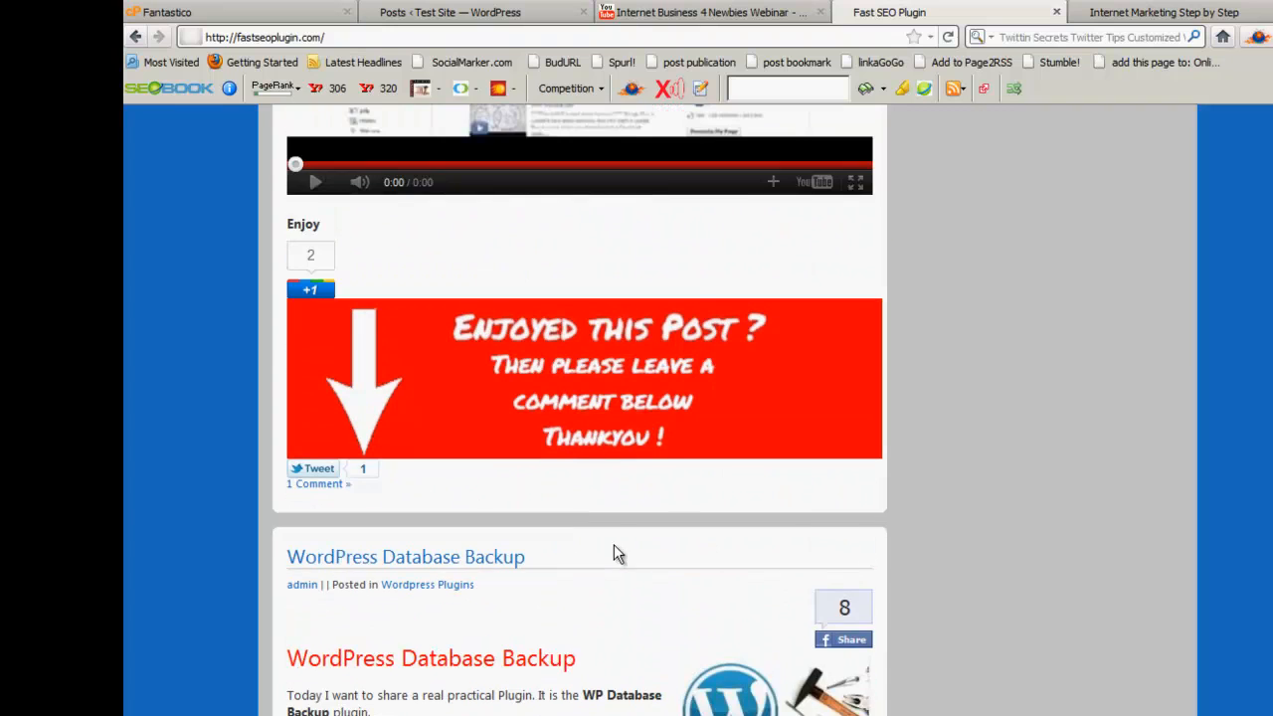
scroll(614, 553, "up", 10)
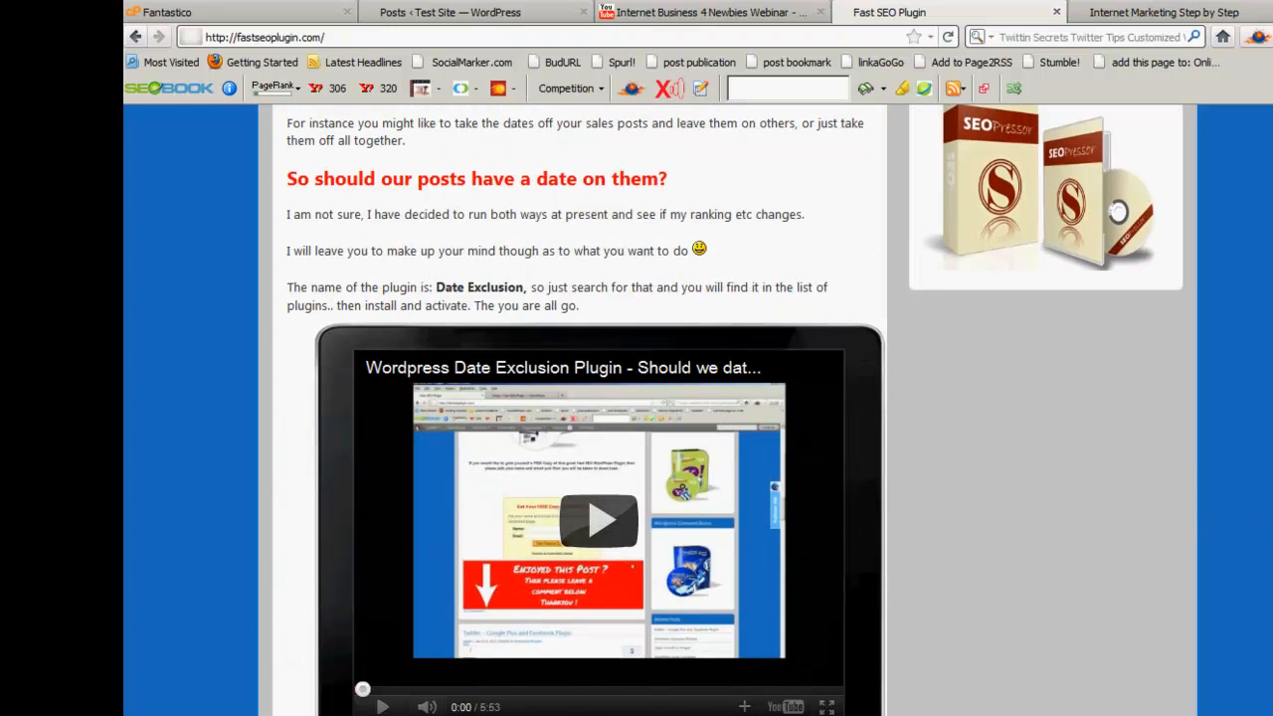
scroll(615, 553, "up", 20)
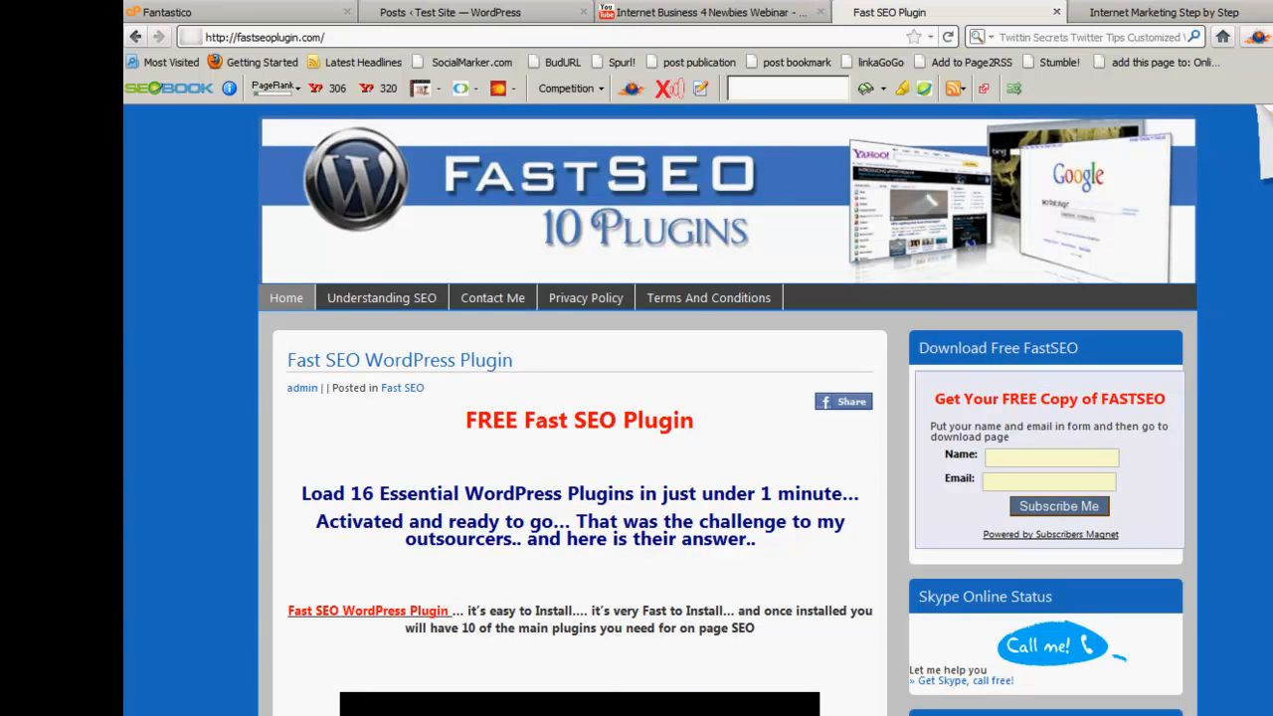
key("alt+Tab")
left_click(613, 631)
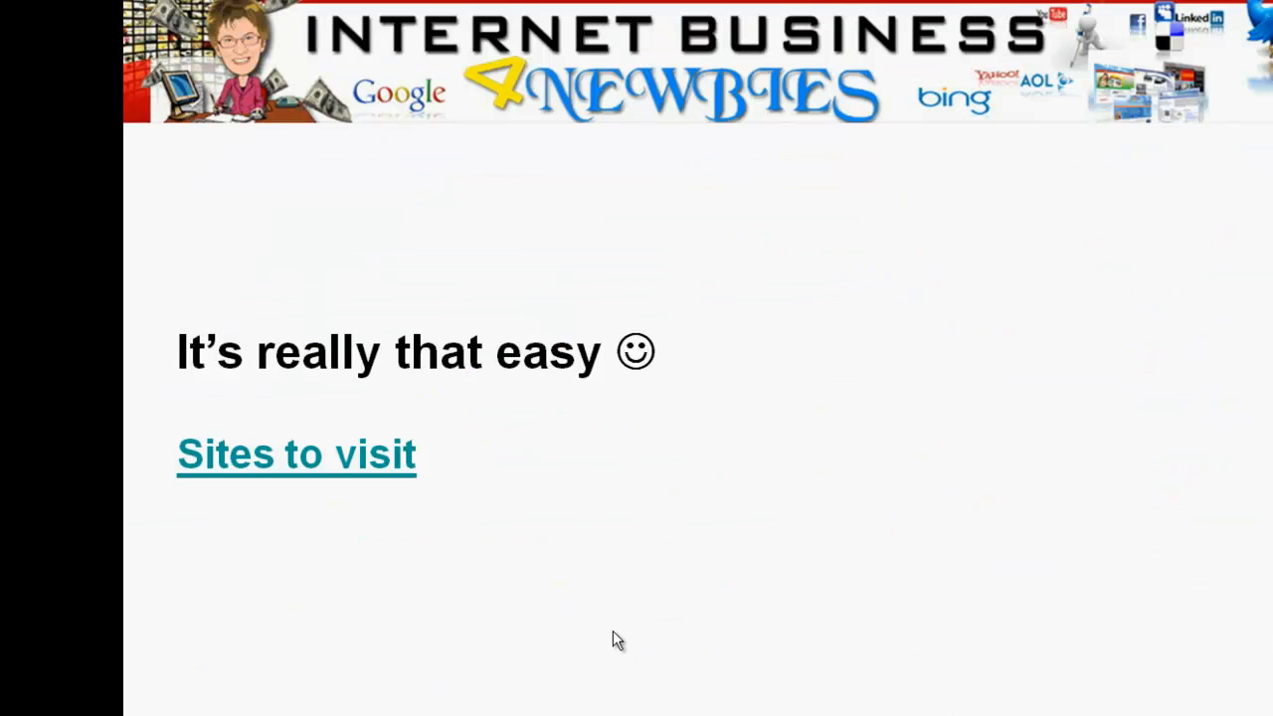
left_click(613, 630)
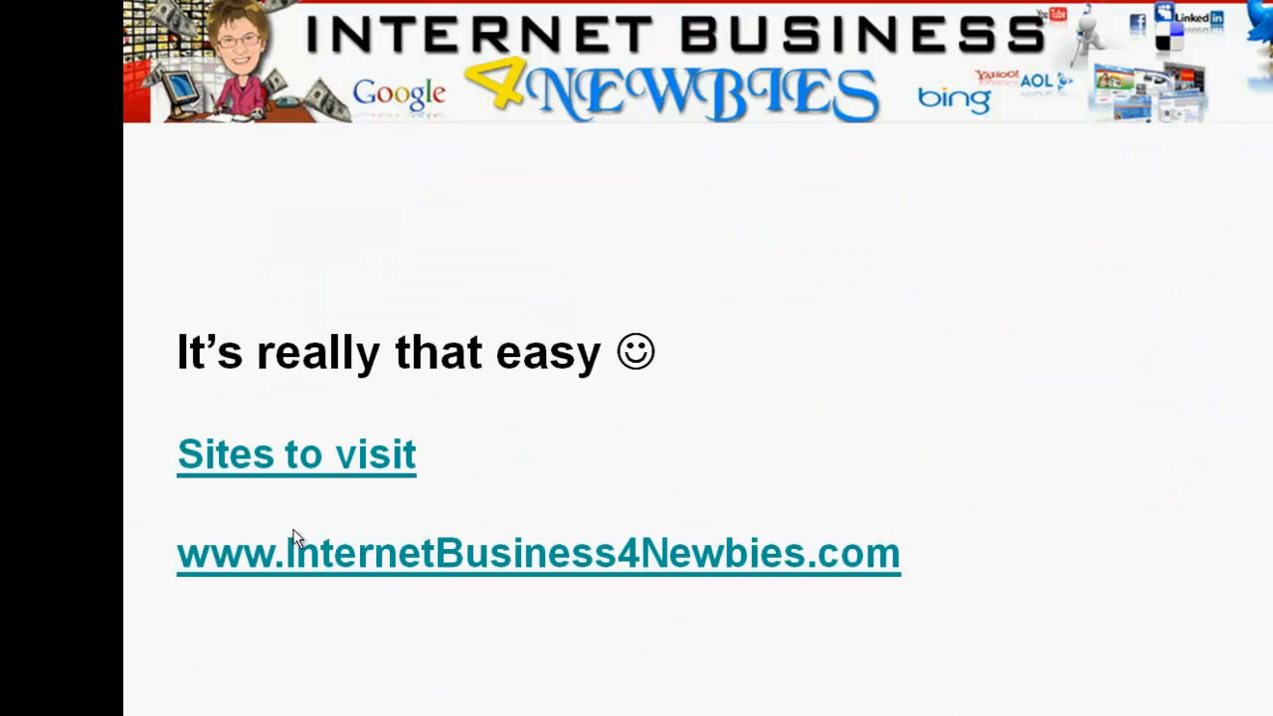
left_click(546, 617)
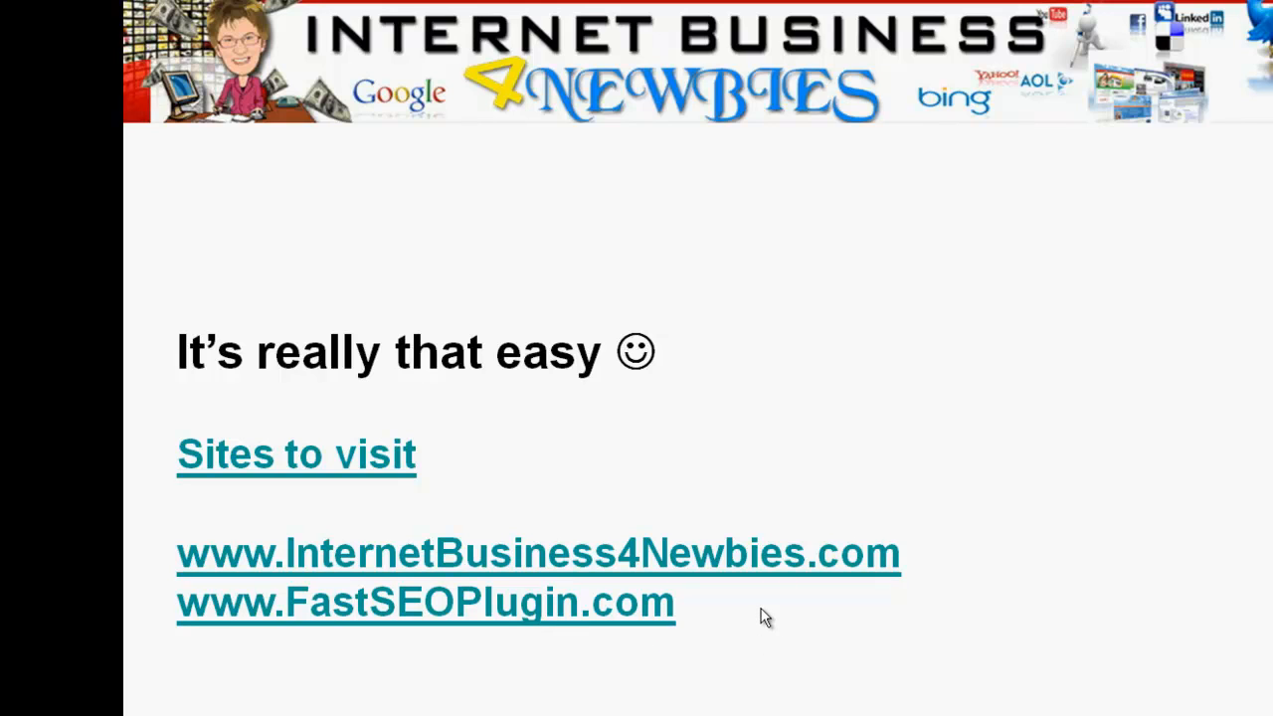
left_click(757, 627)
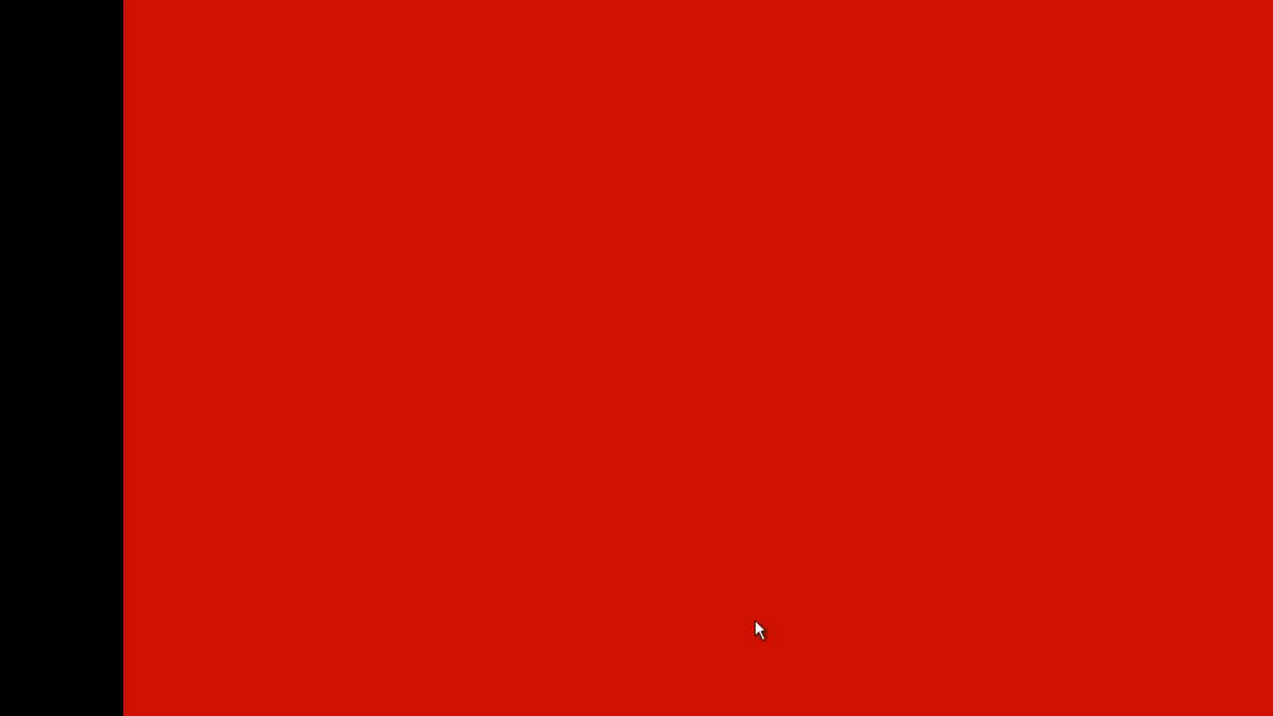
left_click(755, 620)
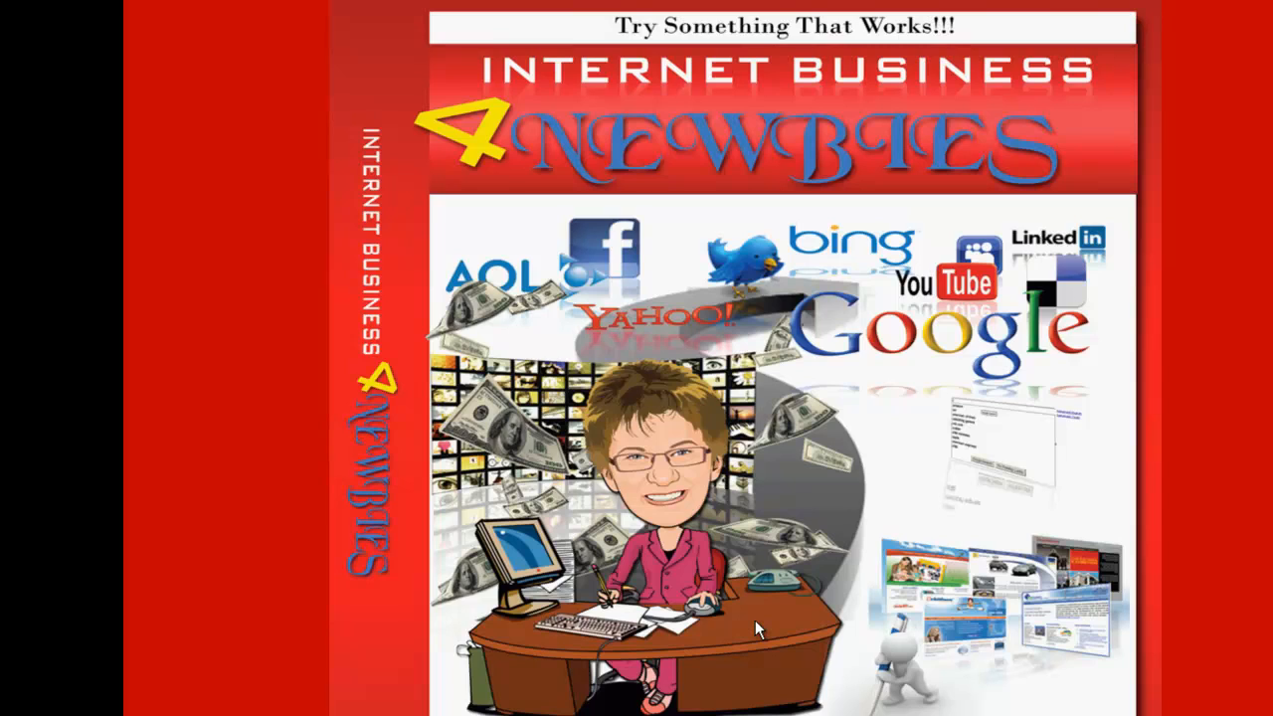